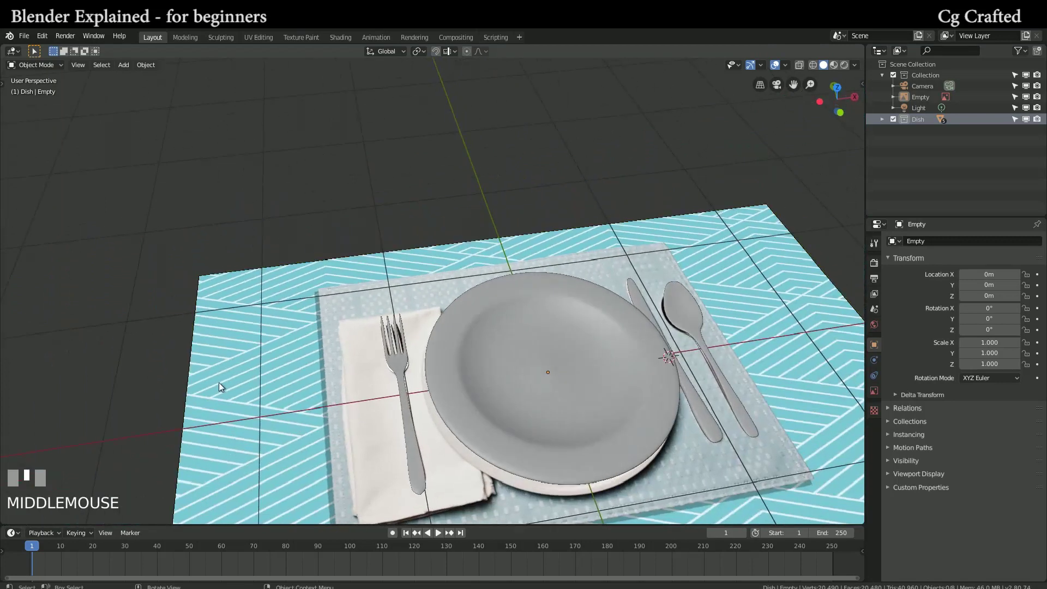
Step: Hide the Dish collection in the viewport so only the place-setting reference image is displayed
{"action": "left_click", "coordinate": [403, 360]}
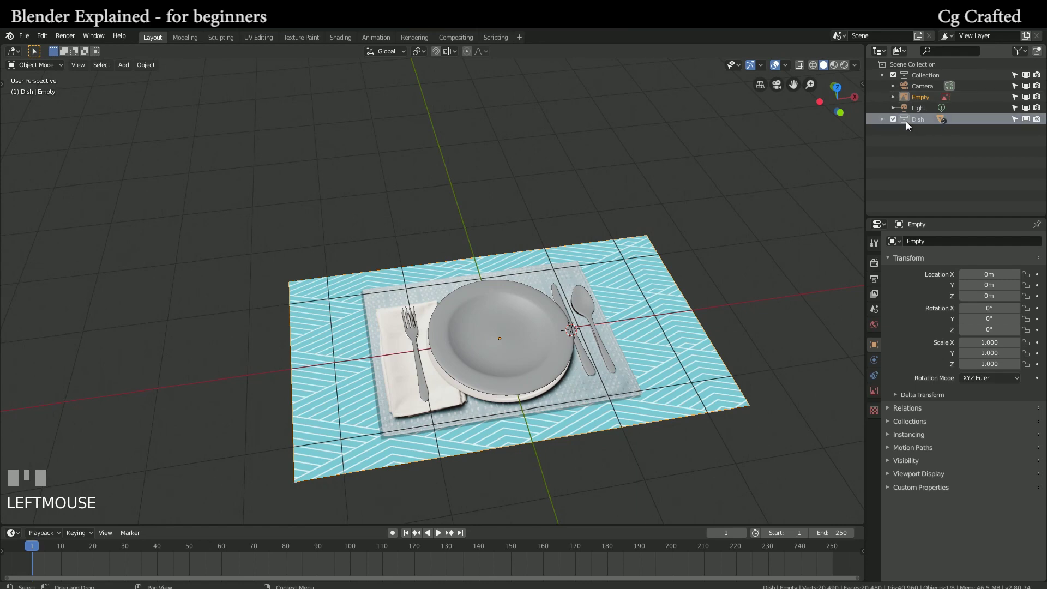
{"action": "left_click", "coordinate": [1026, 119]}
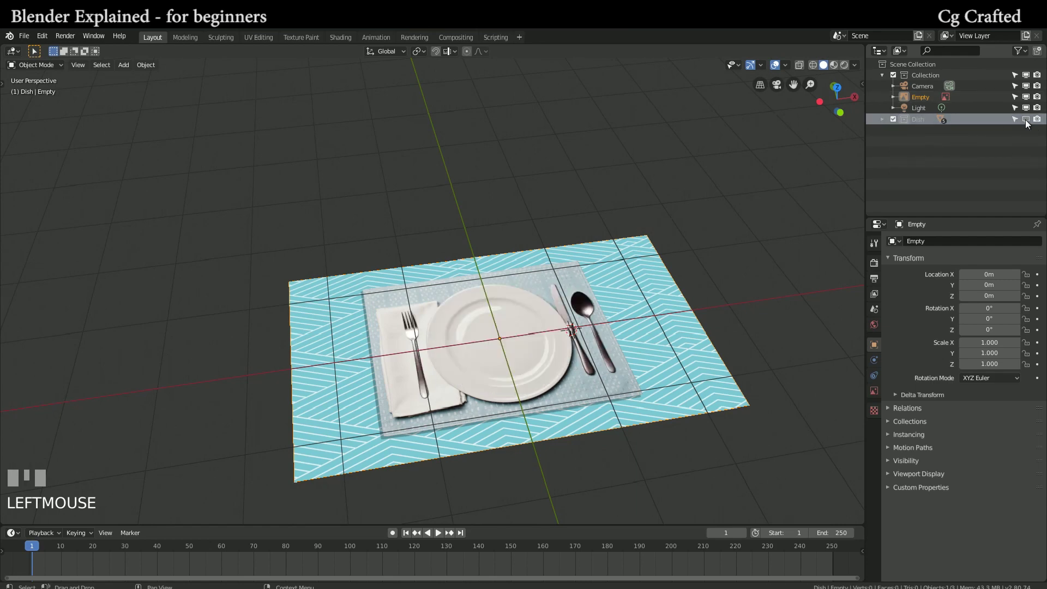
{"action": "left_click", "coordinate": [371, 141]}
{"action": "scroll", "coordinate": [316, 199], "scroll_direction": "down", "scroll_amount": 3}
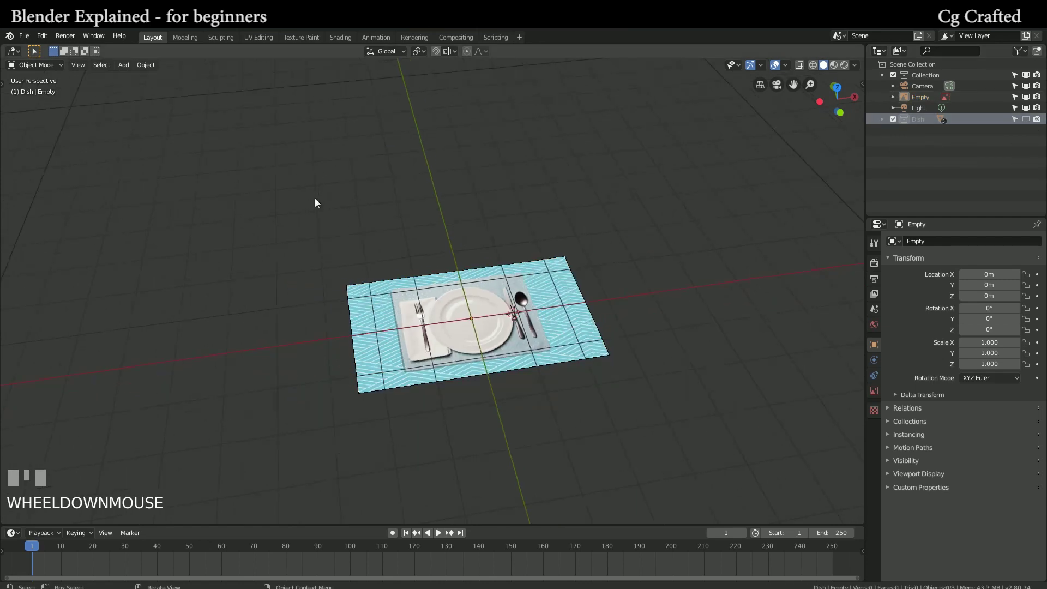
Step: Create a new scene collection and name it Background
{"action": "key", "text": "shift+a"}
{"action": "mouse_move", "coordinate": [296, 188]}
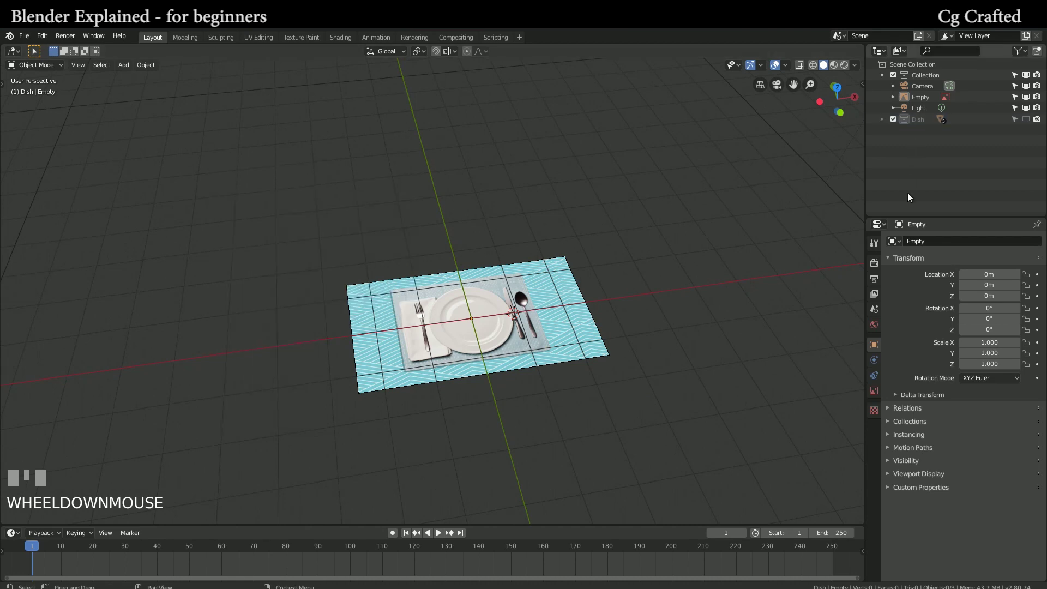
{"action": "right_click", "coordinate": [929, 170]}
{"action": "left_click", "coordinate": [929, 170]}
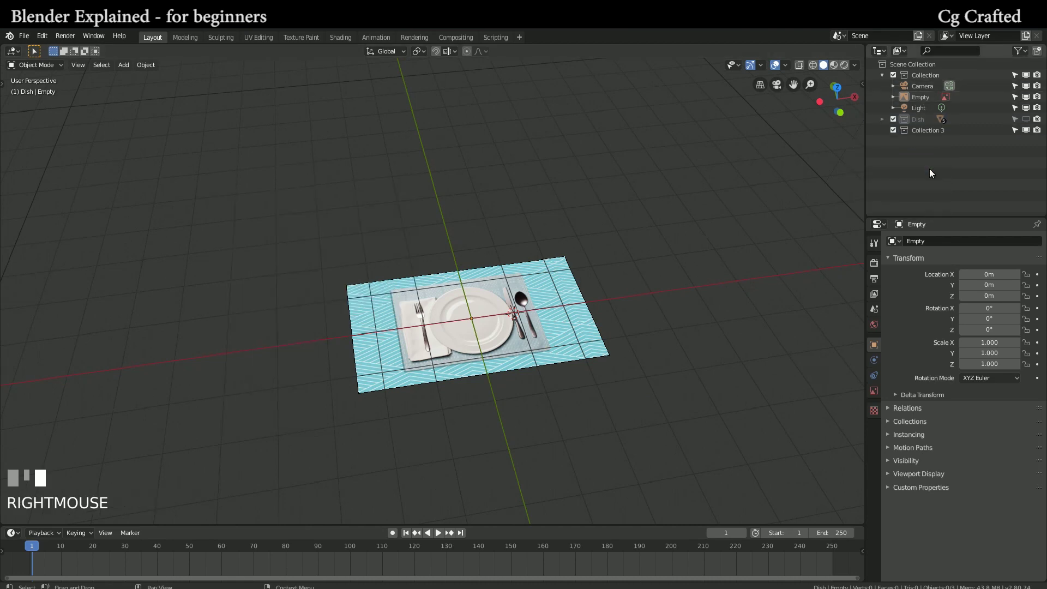
{"action": "double_click", "coordinate": [927, 131]}
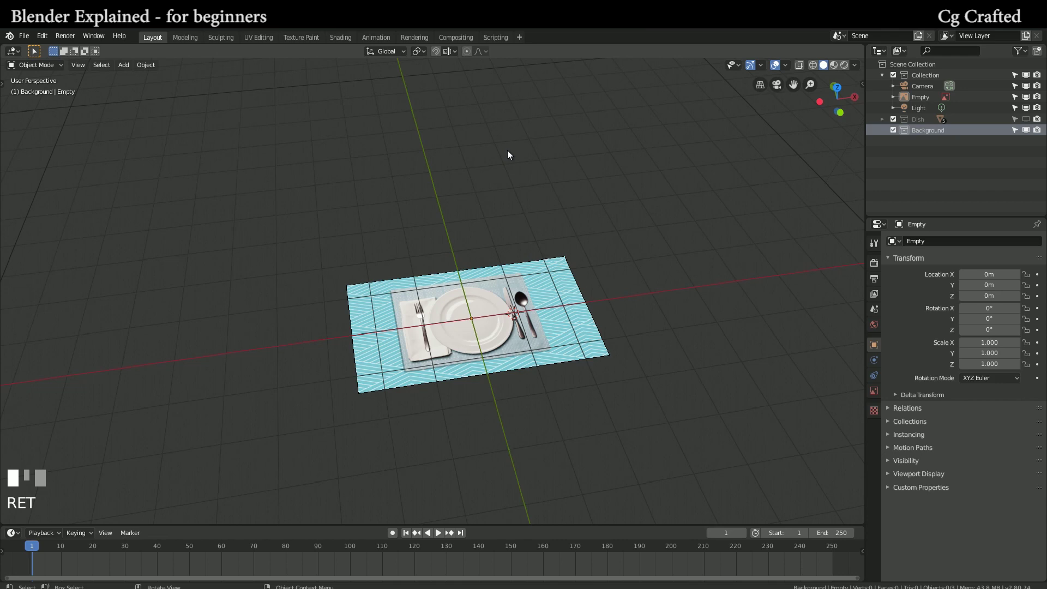
Step: Add a cube mesh to the Background collection
{"action": "key", "text": "shift+a"}
{"action": "mouse_move", "coordinate": [508, 151]}
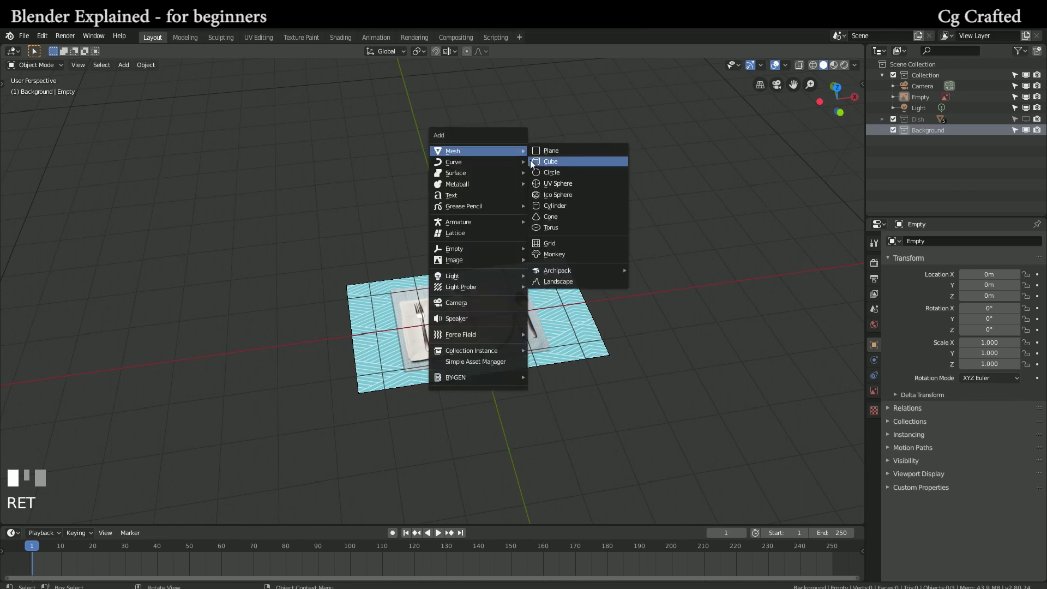
{"action": "left_click", "coordinate": [531, 160]}
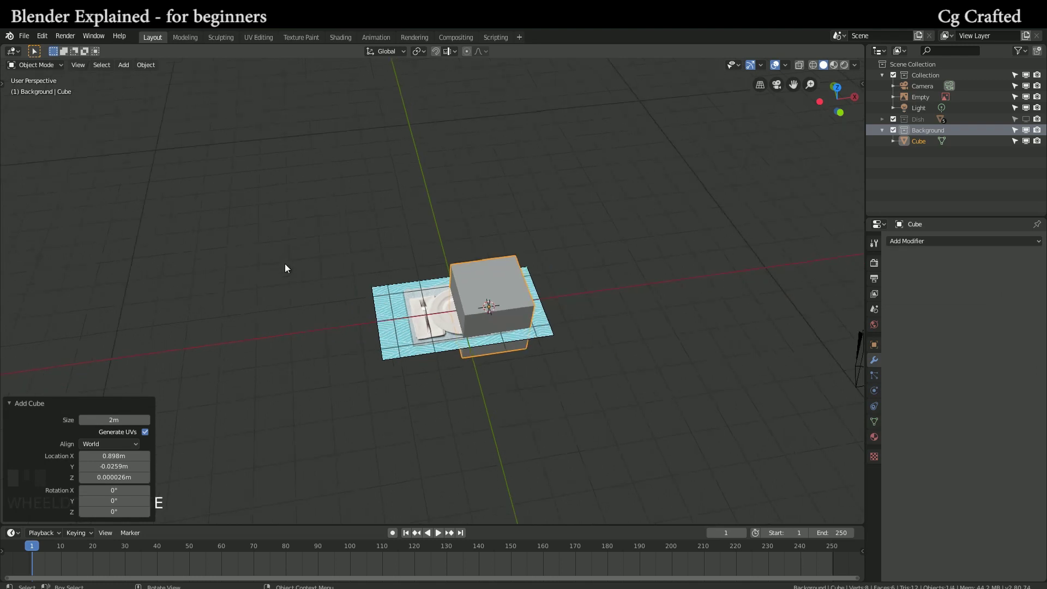
Step: Stretch the cube by about 3.5 and again by about 2.06 along X, and by about 4.5 along Y
{"action": "key", "text": "s"}
{"action": "key", "text": "x"}
{"action": "left_click", "coordinate": [621, 260]}
{"action": "key", "text": "s"}
{"action": "key", "text": "y"}
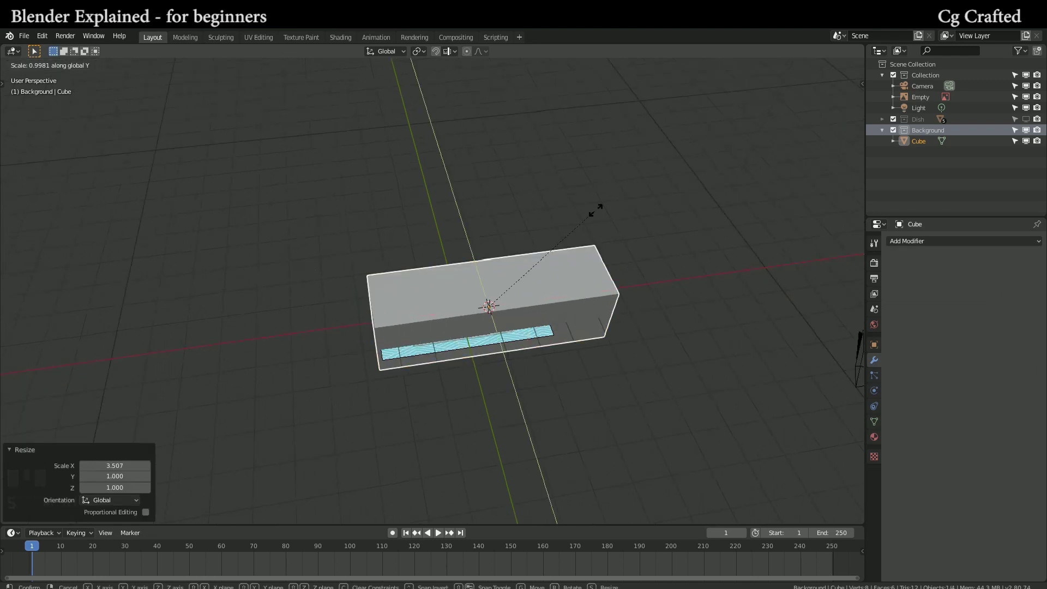
{"action": "left_click", "coordinate": [49, 162]}
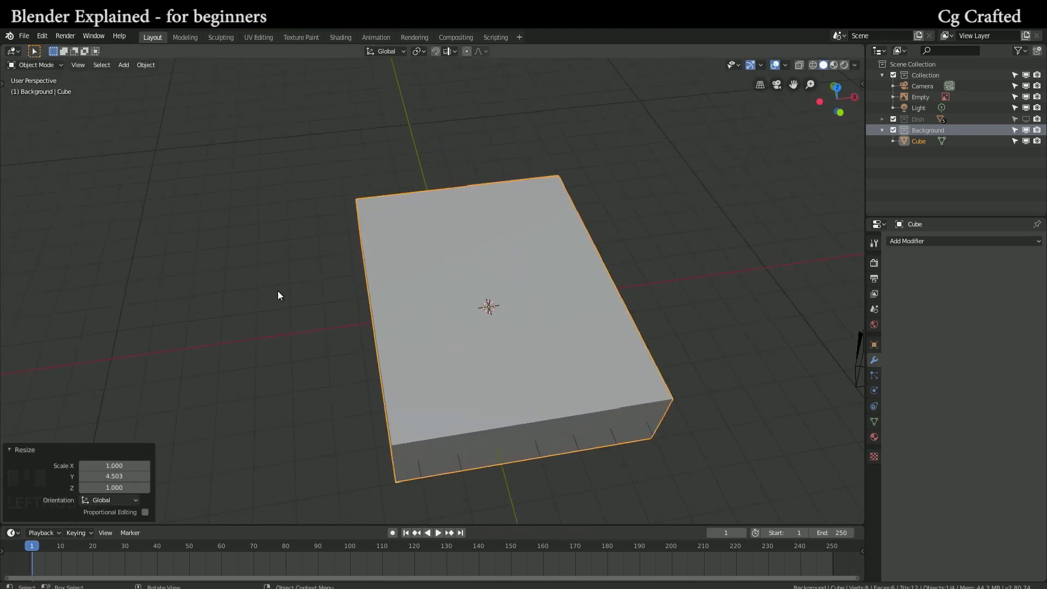
{"action": "key", "text": "s"}
{"action": "key", "text": "x"}
{"action": "left_click", "coordinate": [57, 239]}
Step: Lower the stretched cube about 2.3 m along Z and scale it uniformly
{"action": "key", "text": "g"}
{"action": "key", "text": "z"}
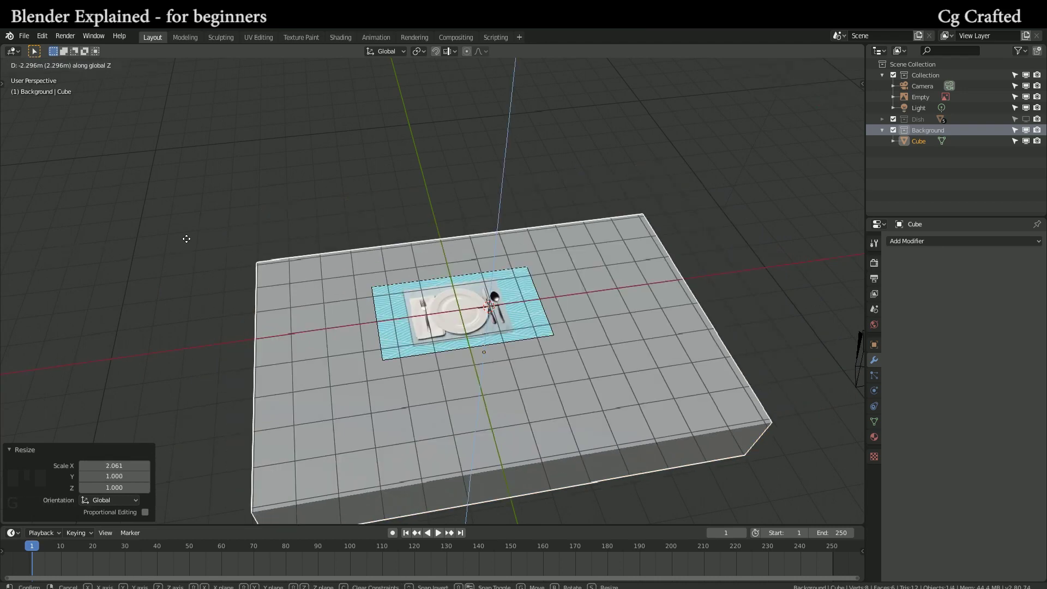
{"action": "left_click", "coordinate": [183, 239]}
{"action": "key", "text": "s"}
{"action": "left_click", "coordinate": [239, 289]}
Step: Reposition the block around the reference image from the top view and adjust its scale along Y
{"action": "middle_click_drag", "start_coordinate": [253, 304], "coordinate": [231, 325]}
{"action": "key", "text": "KP_7"}
{"action": "key", "text": "g"}
{"action": "left_click", "coordinate": [245, 332]}
{"action": "key", "text": "s"}
{"action": "key", "text": "y"}
{"action": "left_click", "coordinate": [243, 328]}
Step: Raise the block about 0.89 m along Z and adjust its scale along X
{"action": "middle_click_drag", "start_coordinate": [256, 273], "coordinate": [306, 179]}
{"action": "key", "text": "g"}
{"action": "key", "text": "z"}
{"action": "left_click", "coordinate": [299, 224]}
{"action": "key", "text": "s"}
{"action": "key", "text": "x"}
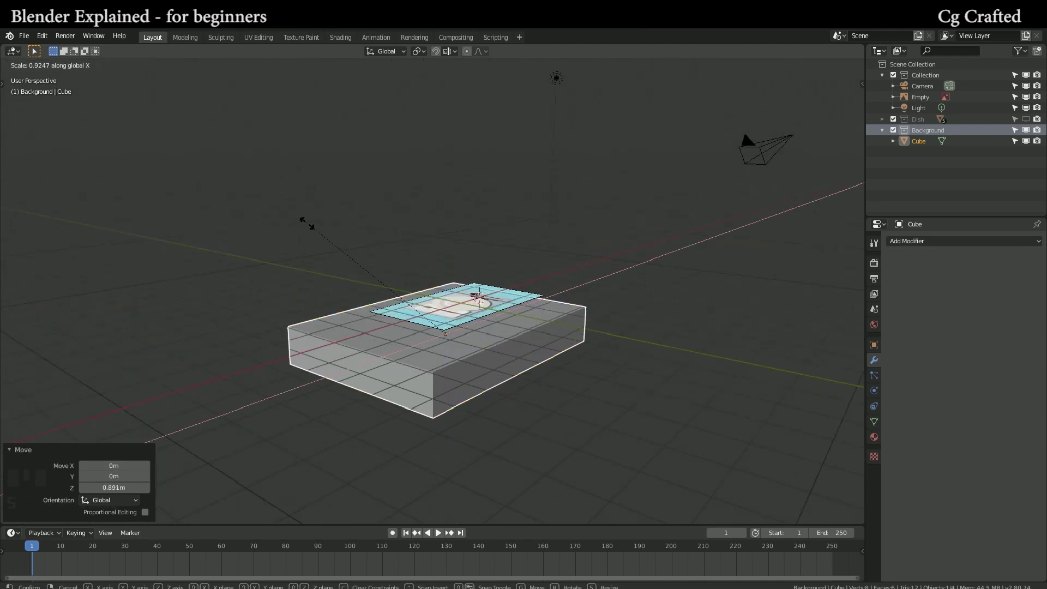
{"action": "left_click", "coordinate": [303, 224]}
Step: Rescale the block along Y and shift it vertically toward the reference image
{"action": "middle_click_drag", "start_coordinate": [301, 226], "coordinate": [280, 285]}
{"action": "key", "text": "s"}
{"action": "key", "text": "y"}
{"action": "left_click", "coordinate": [279, 282]}
{"action": "key", "text": "g"}
{"action": "key", "text": "z"}
{"action": "left_click", "coordinate": [281, 256]}
Step: Adjust the block's length along Y again and shift it along the Y axis
{"action": "key", "text": "s"}
{"action": "key", "text": "y"}
{"action": "left_click", "coordinate": [329, 295]}
{"action": "key", "text": "g"}
{"action": "key", "text": "y"}
{"action": "left_click", "coordinate": [307, 290]}
Step: Resize the block along X and flatten it along Z into a thin slab
{"action": "middle_click_drag", "start_coordinate": [305, 290], "coordinate": [350, 236]}
{"action": "scroll", "coordinate": [213, 272], "scroll_direction": "up", "scroll_amount": 2}
{"action": "key", "text": "s"}
{"action": "key", "text": "x"}
{"action": "left_click", "coordinate": [224, 266]}
{"action": "key", "text": "s"}
{"action": "key", "text": "z"}
{"action": "left_click", "coordinate": [419, 274]}
Step: Move the slab vertically to just beneath the reference image and rescale it uniformly and along Y
{"action": "key", "text": "g"}
{"action": "key", "text": "z"}
{"action": "left_click", "coordinate": [418, 261]}
{"action": "key", "text": "s"}
{"action": "left_click", "coordinate": [240, 275]}
{"action": "key", "text": "s"}
{"action": "key", "text": "y"}
{"action": "left_click", "coordinate": [206, 294]}
Step: Apply the slab's scale and open its mesh for editing with the modeling tools displayed
{"action": "key", "text": "ctrl+a"}
{"action": "left_click", "coordinate": [242, 249]}
{"action": "key", "text": "Tab"}
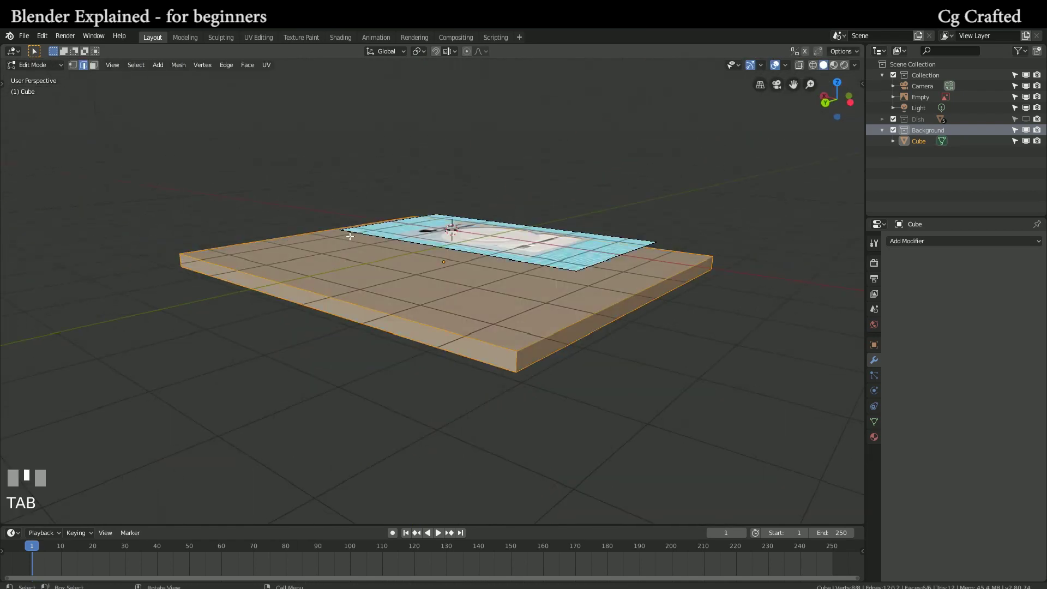
{"action": "key", "text": "t"}
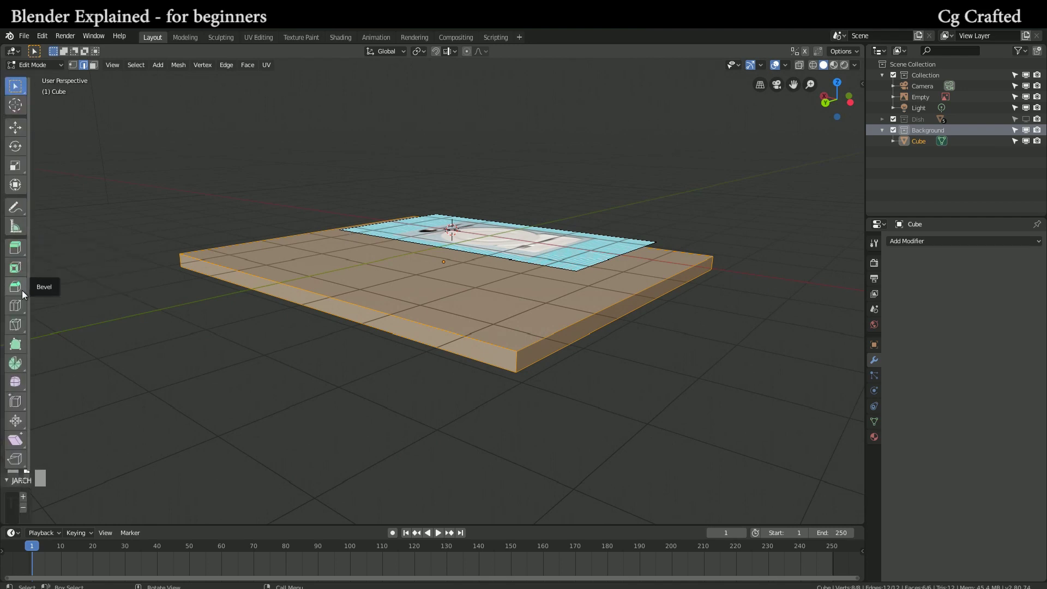
{"action": "middle_click_drag", "start_coordinate": [570, 310], "coordinate": [493, 322]}
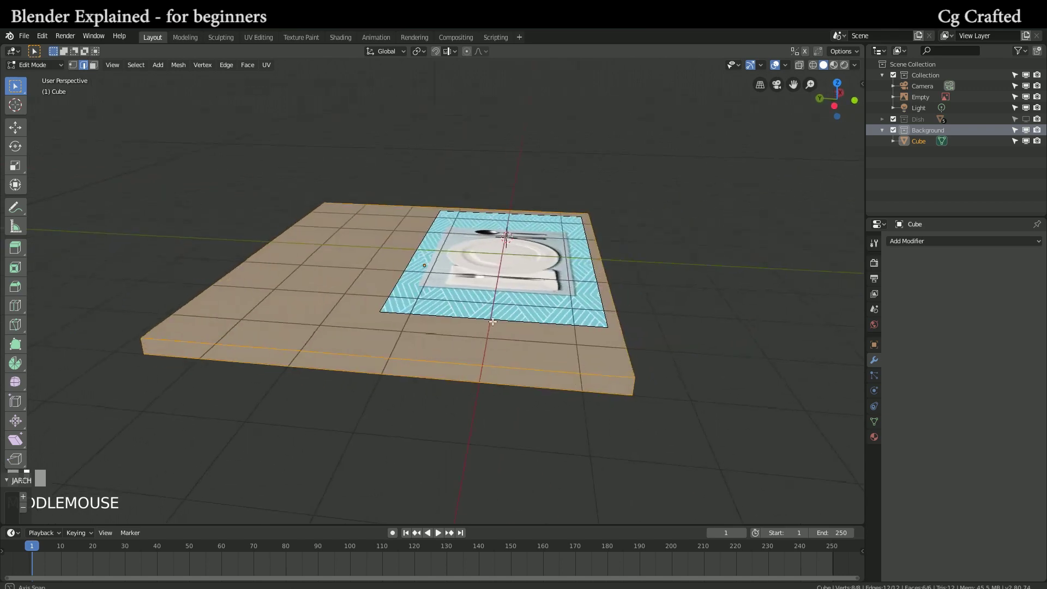
Step: Select the slab's top and bottom faces in face select mode
{"action": "left_click", "coordinate": [498, 366]}
{"action": "middle_click_drag", "start_coordinate": [498, 367], "coordinate": [390, 332]}
{"action": "key", "text": "3"}
{"action": "left_click", "coordinate": [259, 325]}
{"action": "middle_click_drag", "start_coordinate": [260, 326], "coordinate": [305, 320]}
{"action": "left_click", "coordinate": [308, 271], "text": "shift"}
{"action": "middle_click_drag", "start_coordinate": [308, 271], "coordinate": [453, 246]}
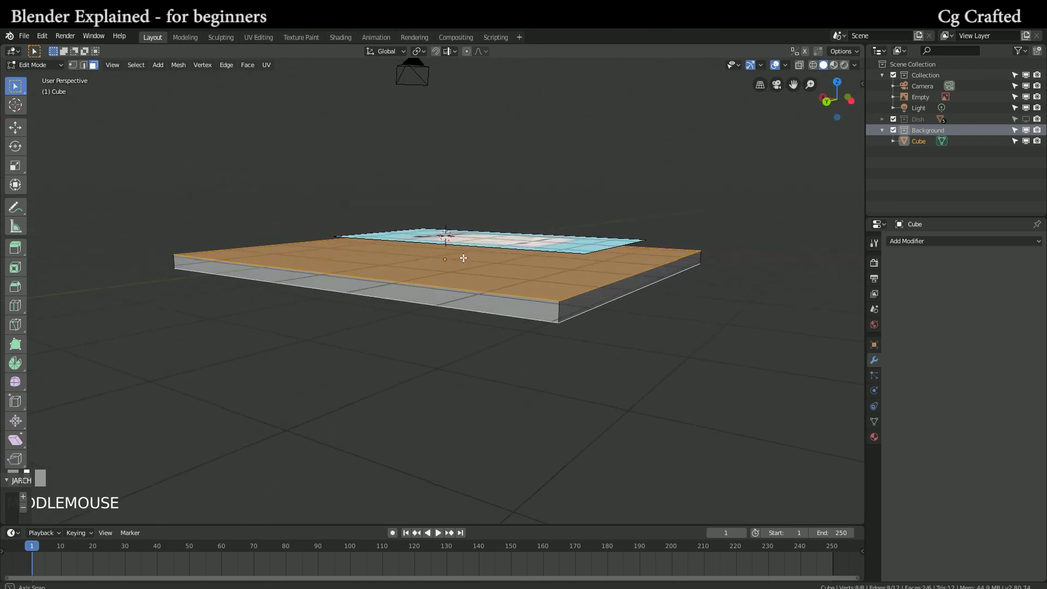
Step: Try a two-segment bevel about 0.036 m wide on the slab's top and bottom faces, and undo it
{"action": "scroll", "coordinate": [453, 242], "scroll_direction": "up", "scroll_amount": 2}
{"action": "key", "text": "ctrl+b"}
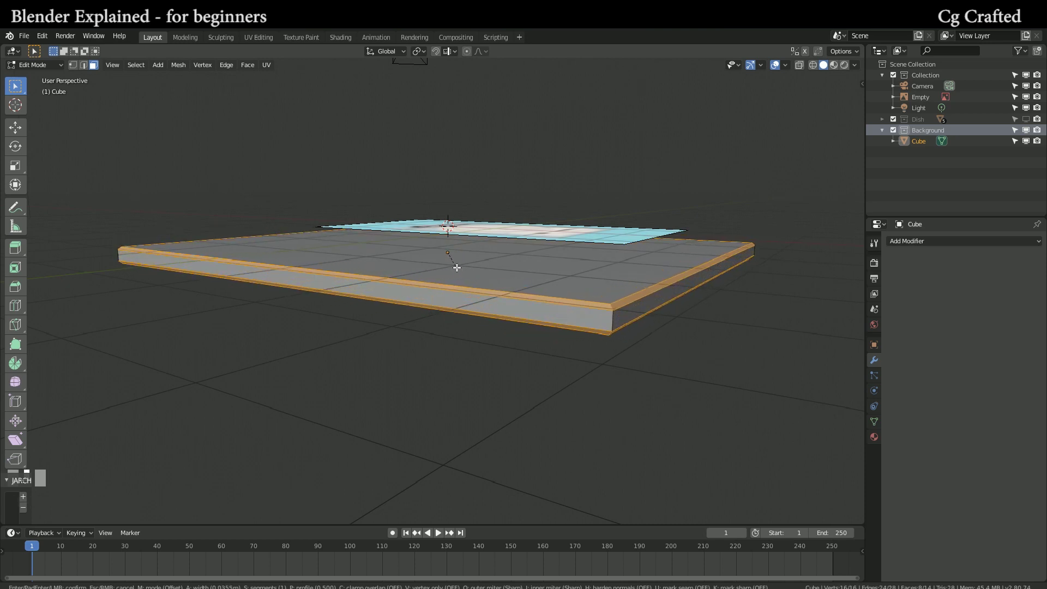
{"action": "left_click", "coordinate": [457, 267]}
{"action": "scroll", "coordinate": [399, 333], "scroll_direction": "up", "scroll_amount": 3}
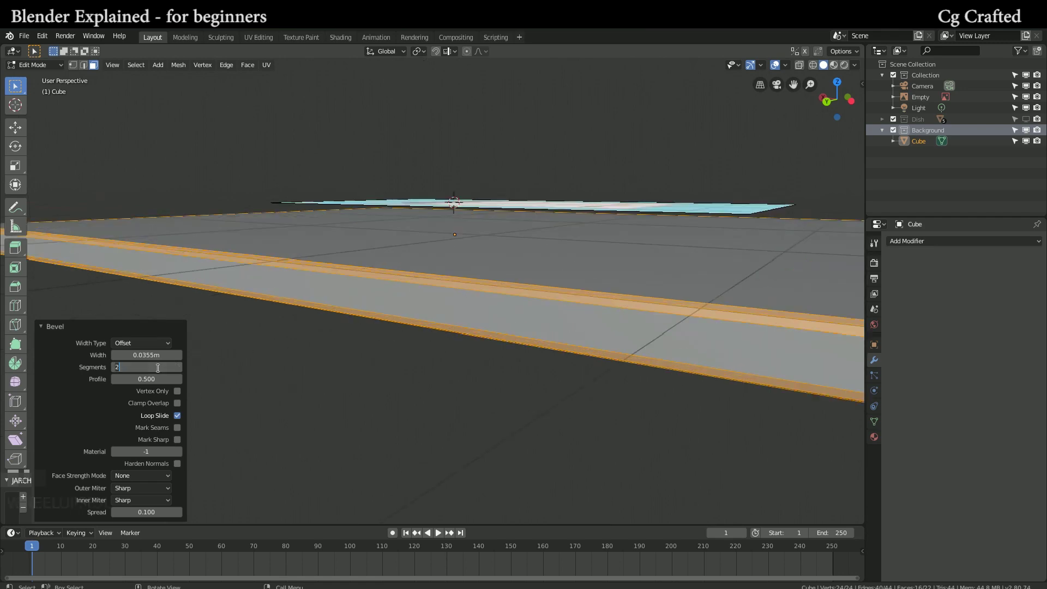
{"action": "middle_click_drag", "start_coordinate": [420, 248], "coordinate": [468, 247]}
{"action": "key", "text": "Tab"}
{"action": "scroll", "coordinate": [468, 247], "scroll_direction": "up", "scroll_amount": 2}
{"action": "key", "text": "ctrl+z"}
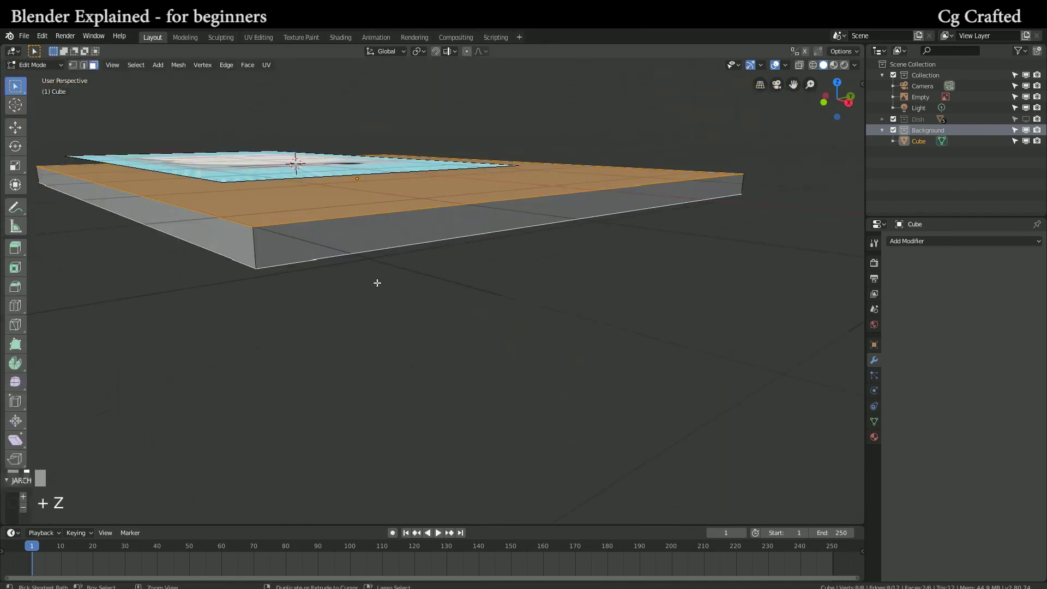
Step: Bevel all edges of the slab with 4 segments at a width of about 0.0285 m and return to Object Mode
{"action": "key", "text": "a"}
{"action": "key", "text": "ctrl+b"}
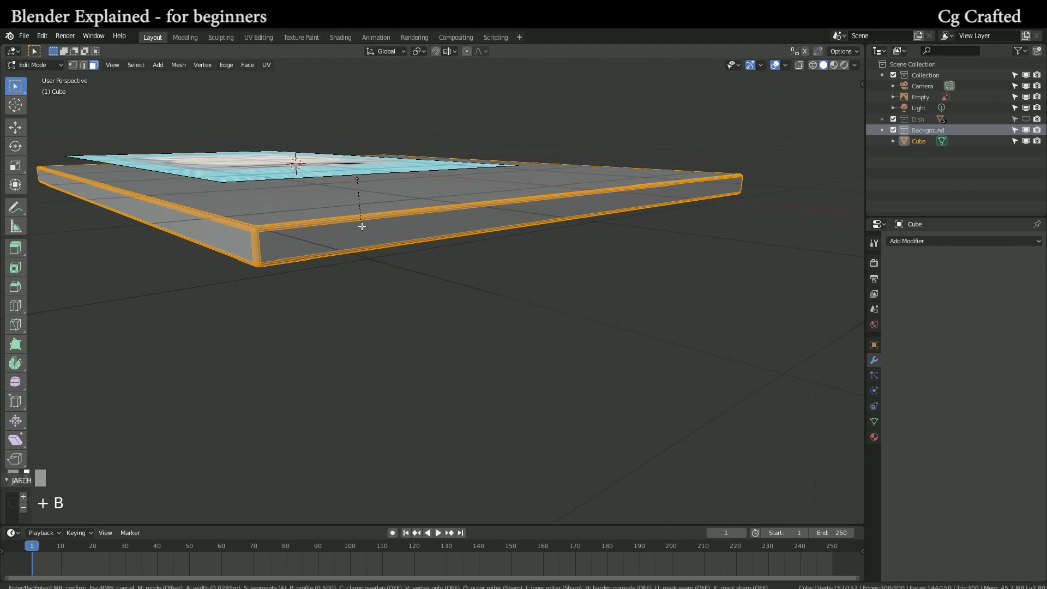
{"action": "left_click", "coordinate": [362, 226]}
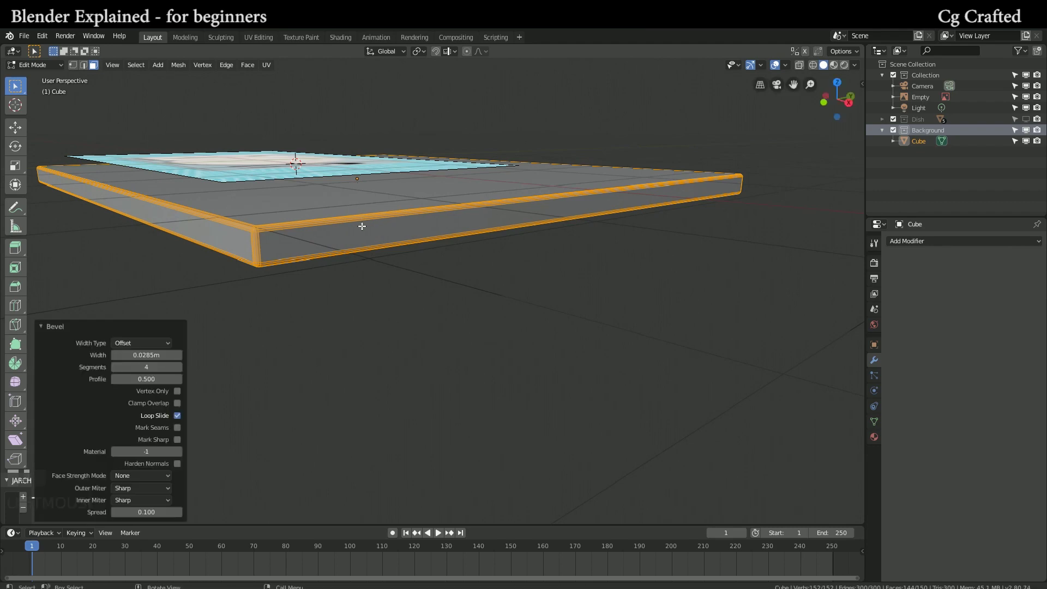
{"action": "left_click", "coordinate": [362, 226]}
{"action": "key", "text": "Tab"}
{"action": "middle_click_drag", "start_coordinate": [374, 272], "coordinate": [388, 280]}
{"action": "scroll", "coordinate": [387, 282], "scroll_direction": "up", "scroll_amount": 2}
Step: Add a Subdivision Surface modifier to the beveled slab and examine its rounded edges
{"action": "left_click", "coordinate": [904, 242]}
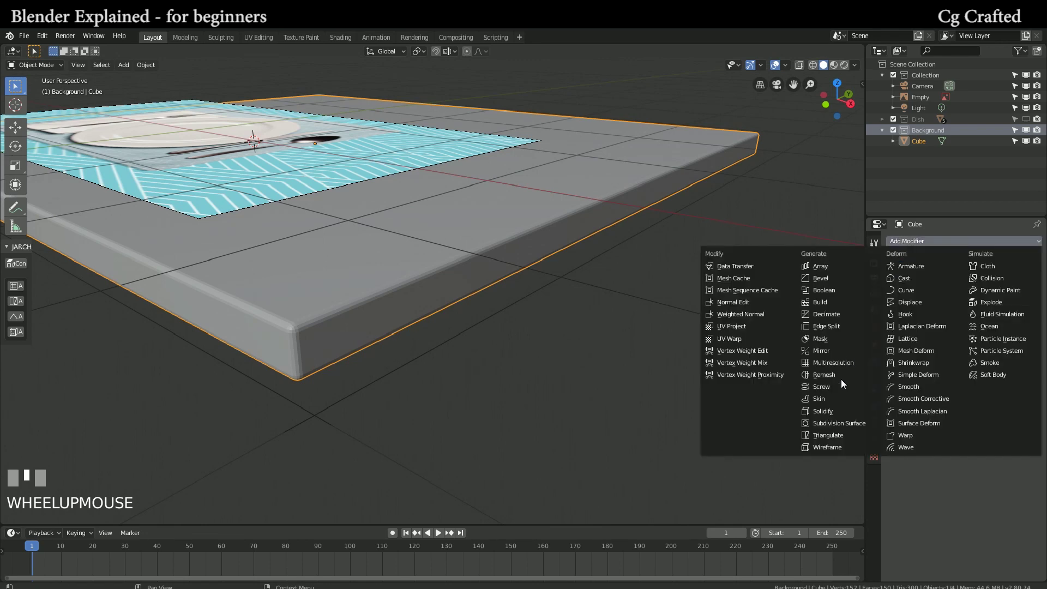
{"action": "left_click", "coordinate": [758, 425]}
{"action": "scroll", "coordinate": [334, 295], "scroll_direction": "up", "scroll_amount": 3}
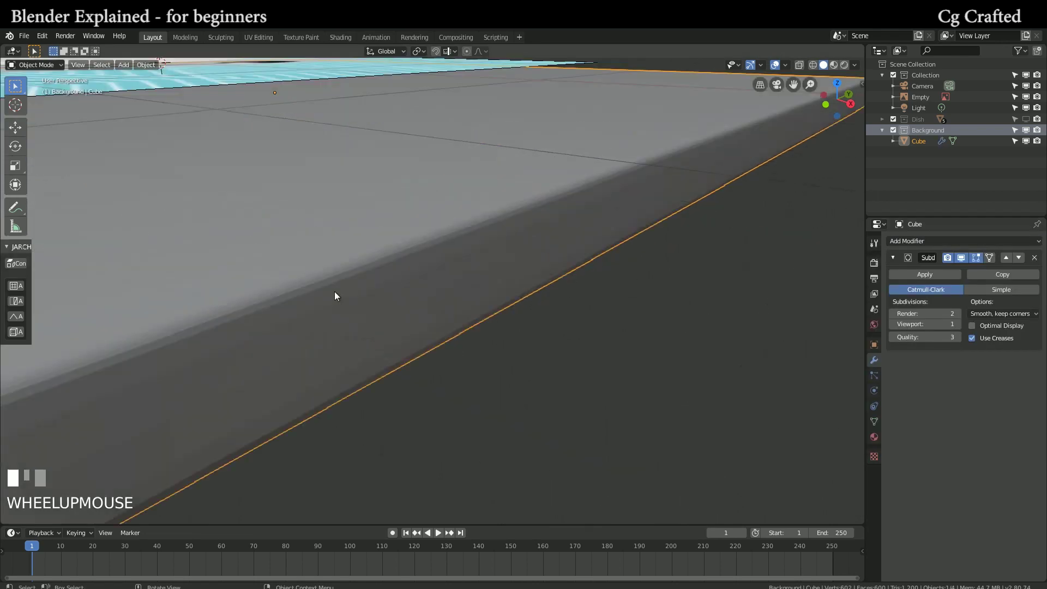
{"action": "middle_click_drag", "start_coordinate": [335, 292], "coordinate": [347, 293]}
{"action": "scroll", "coordinate": [348, 292], "scroll_direction": "down", "scroll_amount": 2}
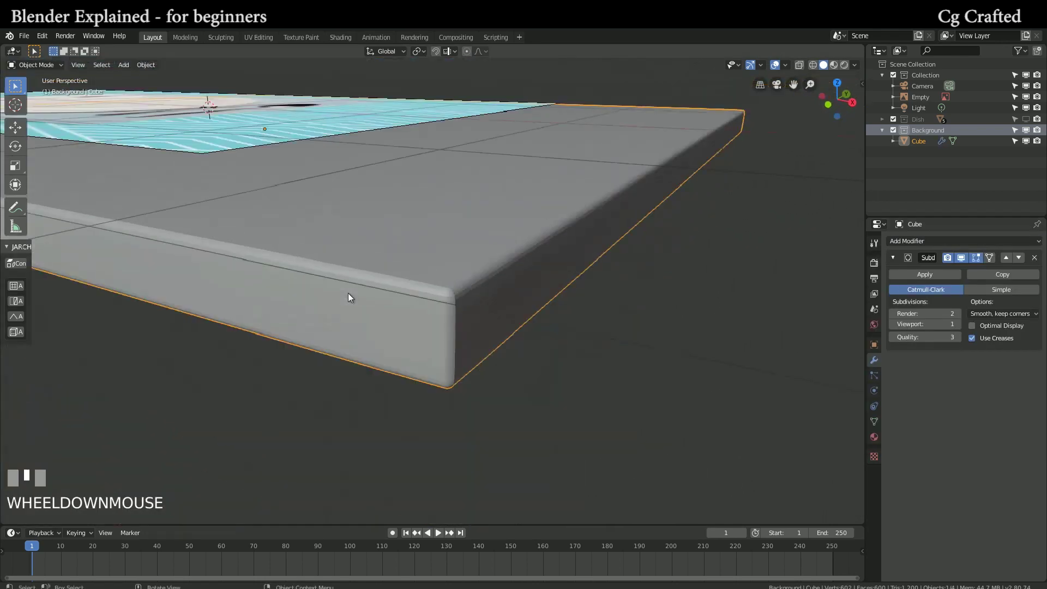
Step: Examine the slab's topology in wireframe shading with the subdivision modifier's viewport display switched off and on
{"action": "left_click", "coordinate": [798, 65]}
{"action": "left_click", "coordinate": [798, 65]}
{"action": "left_click", "coordinate": [811, 66]}
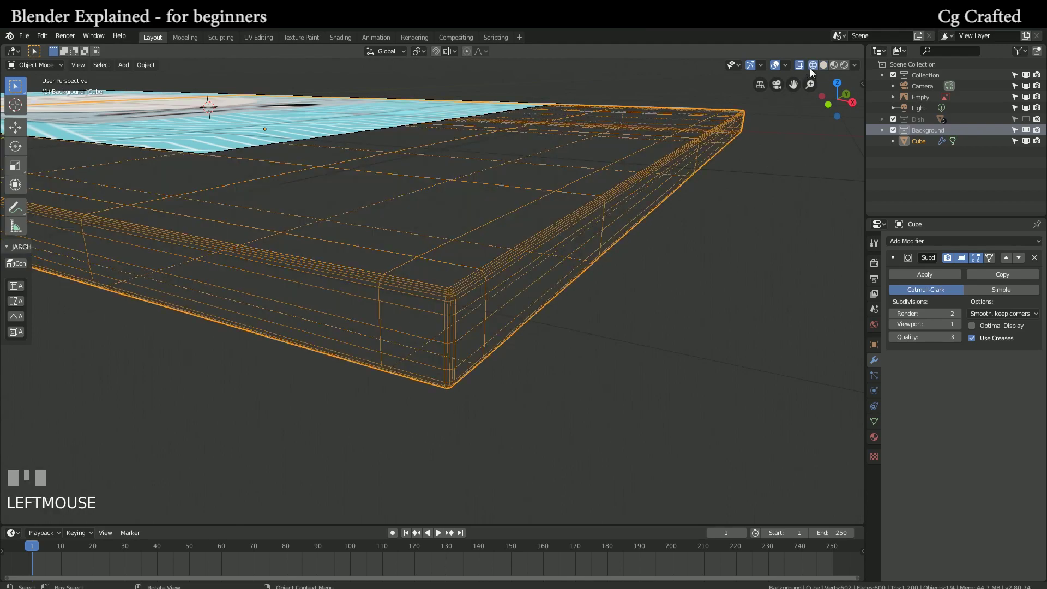
{"action": "middle_click_drag", "start_coordinate": [452, 235], "coordinate": [456, 304]}
{"action": "scroll", "coordinate": [458, 310], "scroll_direction": "down", "scroll_amount": 3}
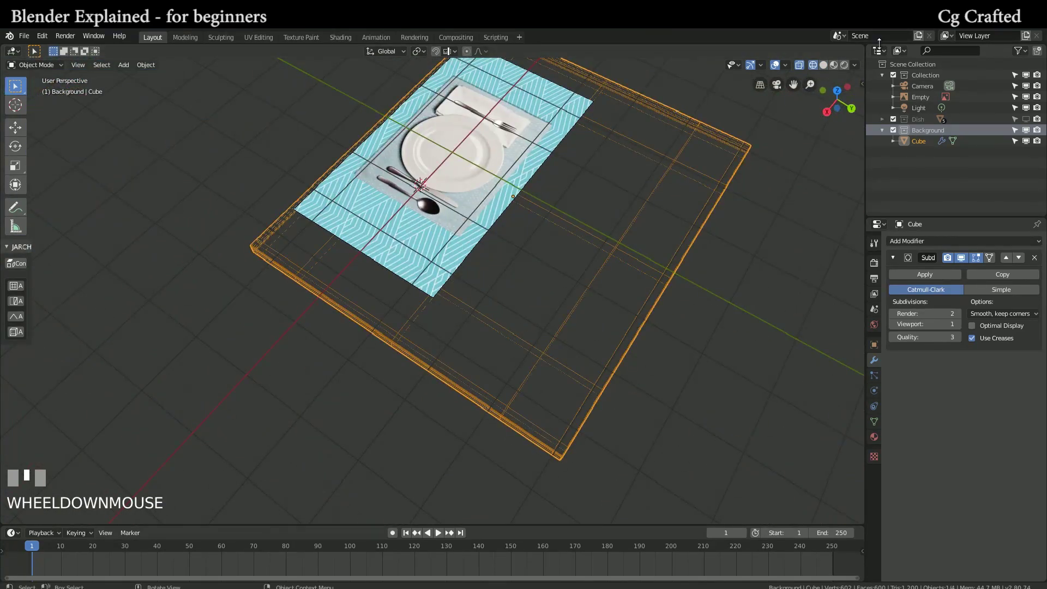
{"action": "left_click", "coordinate": [961, 258]}
{"action": "left_click", "coordinate": [960, 260]}
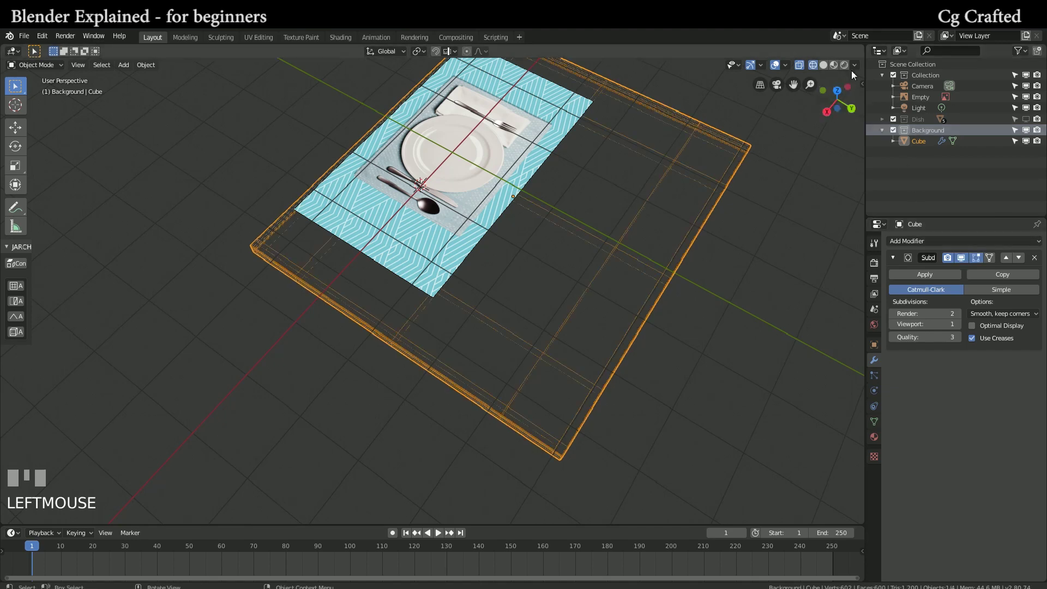
Step: Return to solid shading, remove the Subdivision Surface modifier and check the slab's mesh in Edit Mode
{"action": "left_click", "coordinate": [823, 64]}
{"action": "left_click", "coordinate": [1034, 258]}
{"action": "key", "text": "Tab"}
{"action": "middle_click_drag", "start_coordinate": [626, 297], "coordinate": [438, 220]}
{"action": "scroll", "coordinate": [620, 224], "scroll_direction": "up", "scroll_amount": 2}
{"action": "middle_click_drag", "start_coordinate": [436, 274], "coordinate": [490, 271]}
{"action": "scroll", "coordinate": [491, 271], "scroll_direction": "down", "scroll_amount": 3}
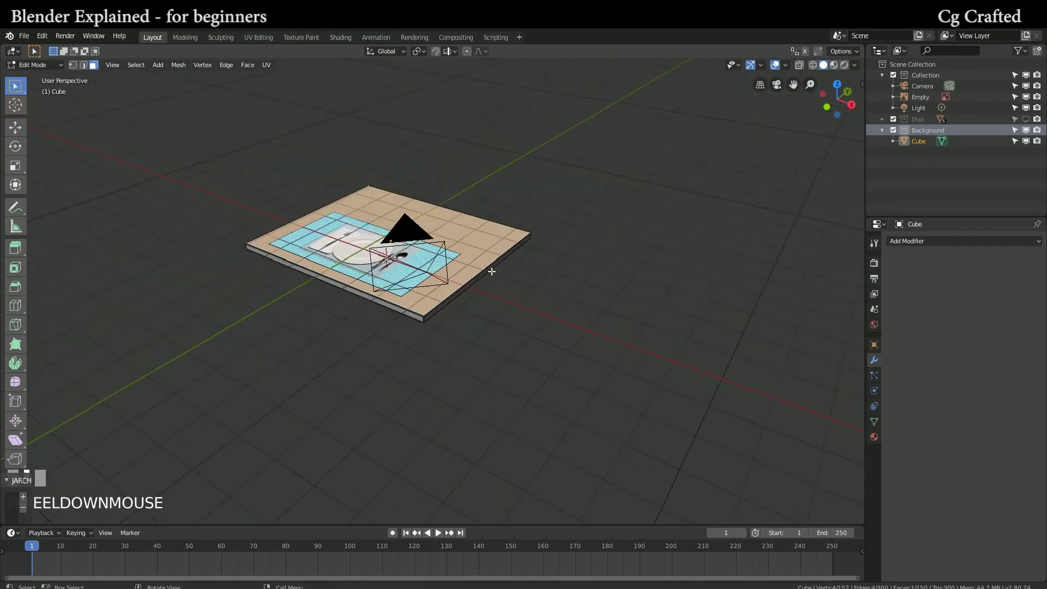
Step: Return to Object Mode and add a second cube to the Background collection
{"action": "key", "text": "Tab"}
{"action": "key", "text": "shift+a"}
{"action": "mouse_move", "coordinate": [540, 187]}
{"action": "left_click", "coordinate": [571, 197]}
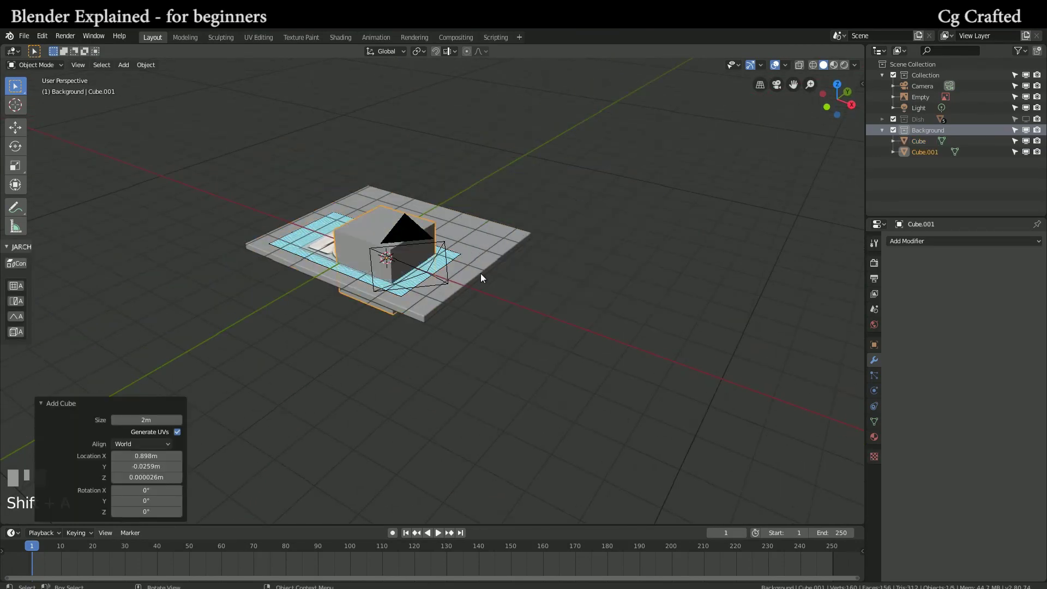
Step: Raise the second cube about 3.35 m along Z above the slab and enlarge it
{"action": "key", "text": "g"}
{"action": "key", "text": "z"}
{"action": "left_click", "coordinate": [461, 163]}
{"action": "key", "text": "s"}
{"action": "key", "text": "z"}
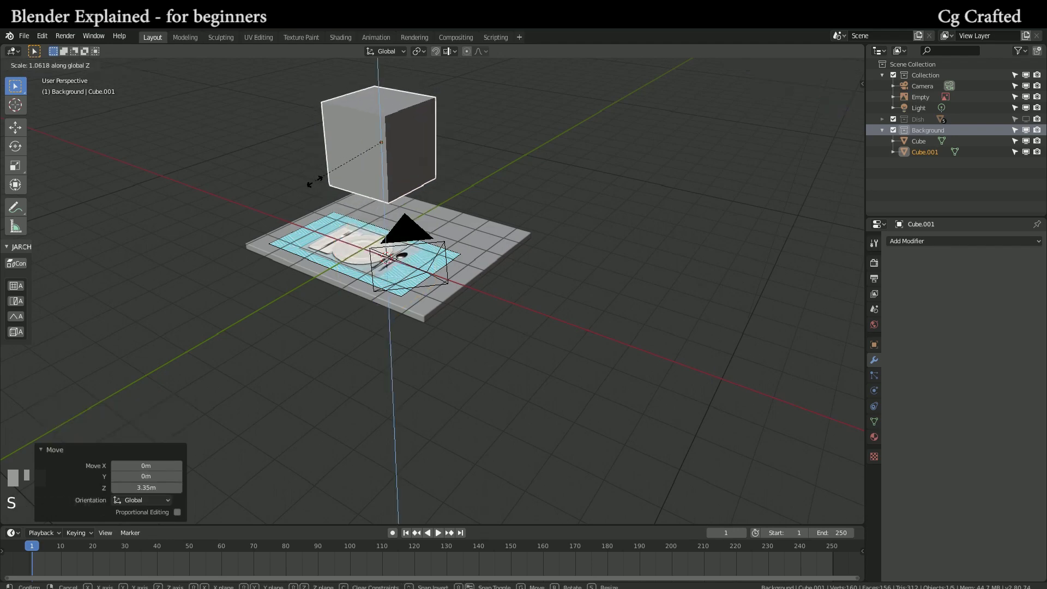
{"action": "key", "text": "z"}
{"action": "key", "text": "z"}
{"action": "left_click", "coordinate": [245, 111]}
Step: Flatten the second cube along Z into a slab and apply its scale
{"action": "key", "text": "s"}
{"action": "key", "text": "z"}
{"action": "left_click", "coordinate": [288, 166]}
{"action": "key", "text": "ctrl+a"}
{"action": "left_click", "coordinate": [323, 181]}
{"action": "middle_click_drag", "start_coordinate": [322, 181], "coordinate": [527, 204]}
Step: Add two loop cuts to the upper slab, one close to each of its opposite X sides
{"action": "key", "text": "Tab"}
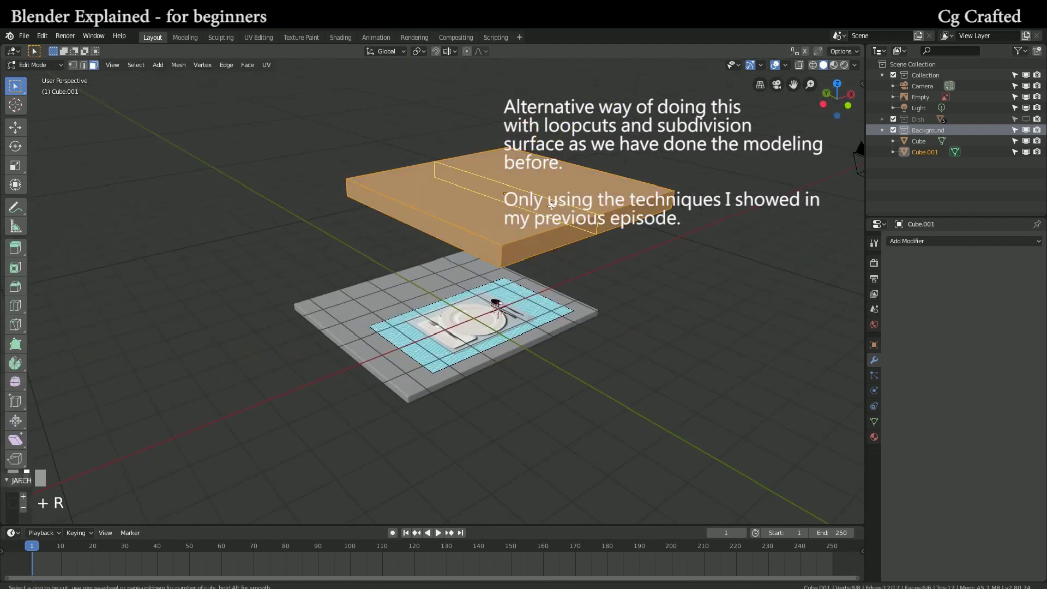
{"action": "left_click", "coordinate": [552, 206]}
{"action": "left_click", "coordinate": [459, 231]}
{"action": "middle_click_drag", "start_coordinate": [459, 230], "coordinate": [413, 272]}
{"action": "key", "text": "ctrl+r"}
{"action": "left_click", "coordinate": [508, 186]}
{"action": "left_click", "coordinate": [572, 208]}
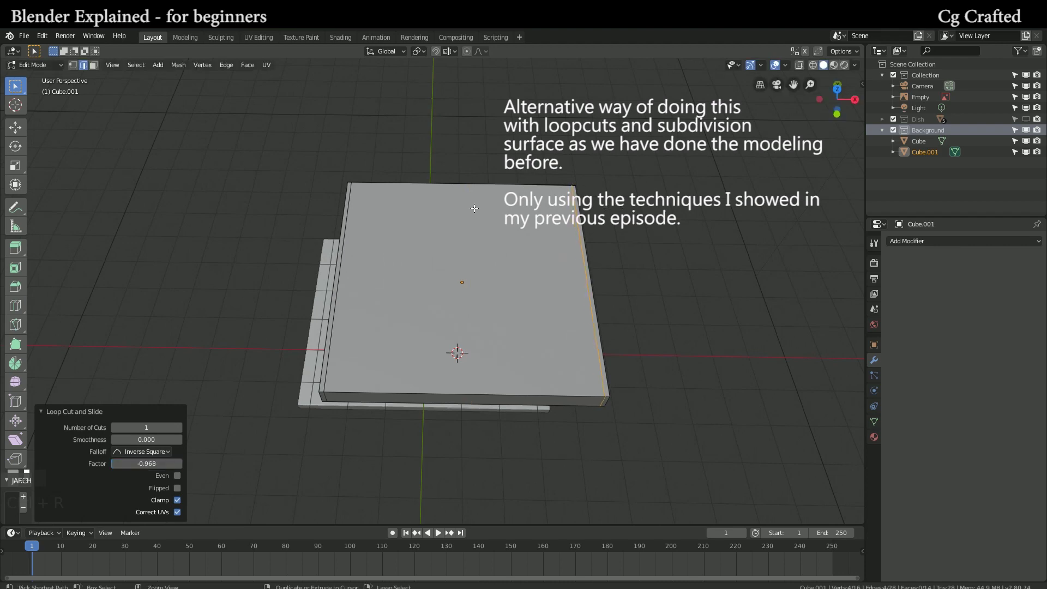
Step: Add two more loop cuts to the upper slab, one close to each of its opposite Y sides
{"action": "left_click", "coordinate": [328, 217]}
{"action": "left_click", "coordinate": [334, 117]}
{"action": "key", "text": "ctrl+r"}
{"action": "left_click", "coordinate": [311, 273]}
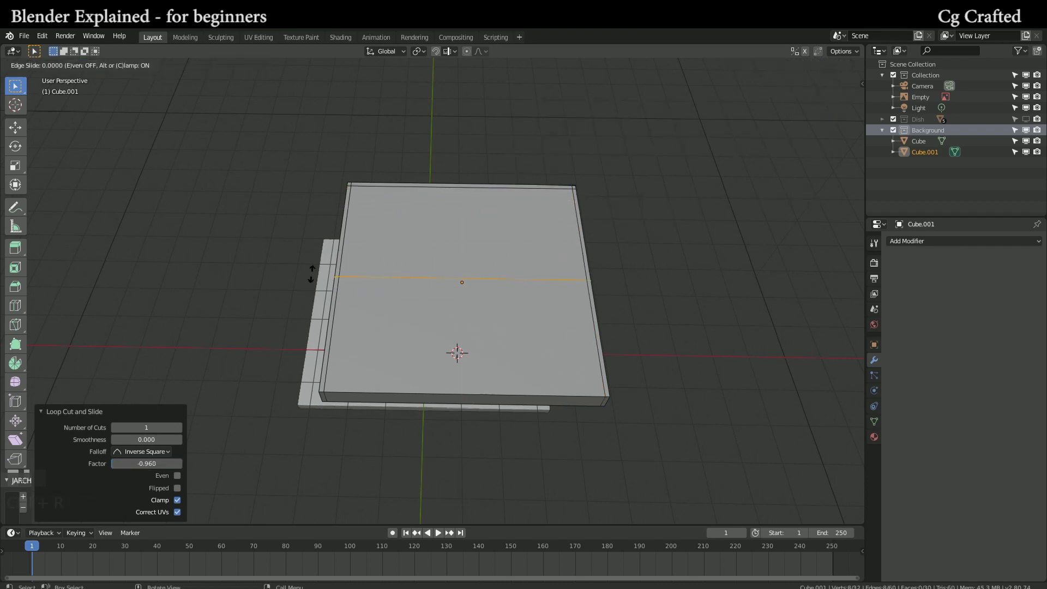
{"action": "left_click", "coordinate": [320, 370]}
Step: Add a Subdivision Surface modifier with 2 viewport subdivisions to the upper slab and apply the object's scale
{"action": "key", "text": "Tab"}
{"action": "left_click", "coordinate": [910, 240]}
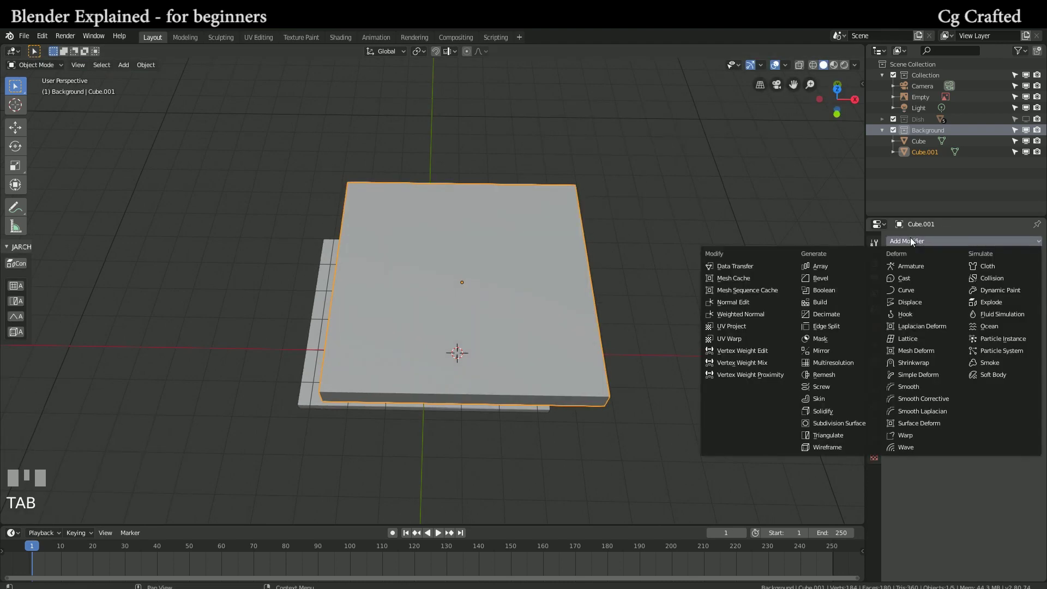
{"action": "left_click", "coordinate": [812, 423]}
{"action": "middle_click_drag", "start_coordinate": [627, 349], "coordinate": [553, 307]}
{"action": "scroll", "coordinate": [554, 306], "scroll_direction": "up", "scroll_amount": 2}
{"action": "key", "text": "ctrl+a"}
{"action": "left_click", "coordinate": [518, 226]}
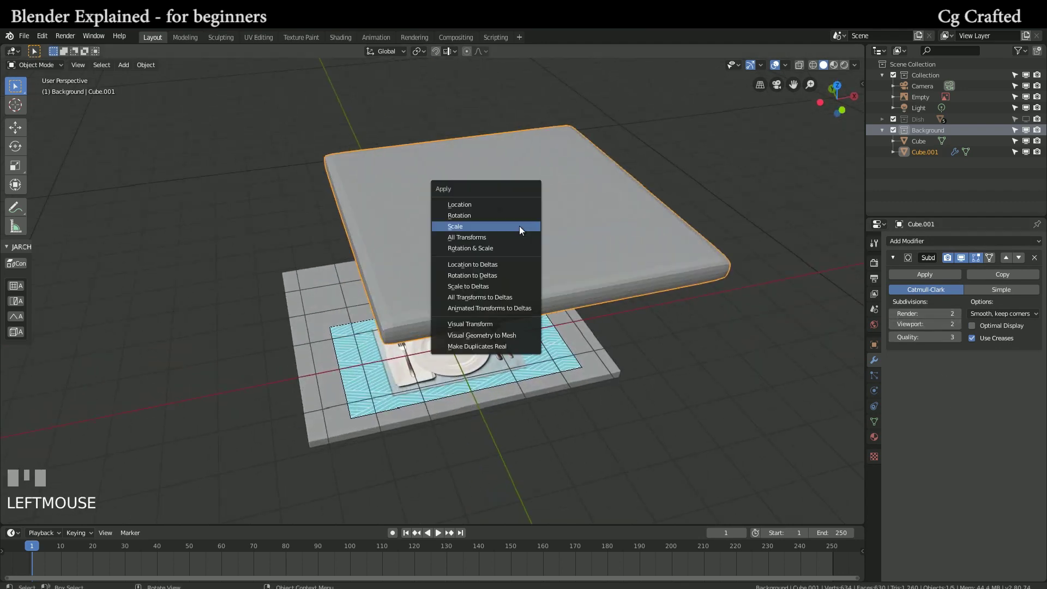
Step: Add two more loop cuts around the upper slab's thickness, one close to its top face and one close to its bottom face
{"action": "key", "text": "ctrl+2"}
{"action": "middle_click_drag", "start_coordinate": [516, 228], "coordinate": [454, 367]}
{"action": "key", "text": "Tab"}
{"action": "key", "text": "ctrl+r"}
{"action": "left_click", "coordinate": [652, 313]}
{"action": "left_click", "coordinate": [654, 302]}
{"action": "key", "text": "ctrl+r"}
{"action": "left_click", "coordinate": [663, 312]}
{"action": "left_click", "coordinate": [665, 321]}
{"action": "key", "text": "Tab"}
Step: Examine the upper slab's rounded edges and edge loops in X-ray and wireframe display, and return to solid shading
{"action": "scroll", "coordinate": [458, 338], "scroll_direction": "up", "scroll_amount": 2}
{"action": "middle_click_drag", "start_coordinate": [458, 338], "coordinate": [683, 121]}
{"action": "scroll", "coordinate": [682, 121], "scroll_direction": "down", "scroll_amount": 1}
{"action": "left_click", "coordinate": [803, 67]}
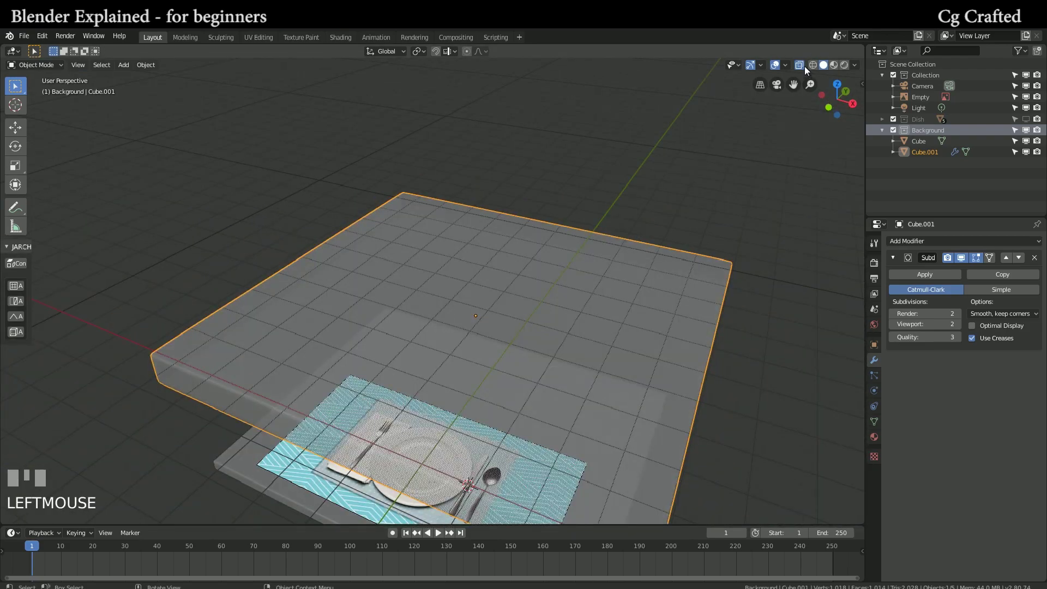
{"action": "left_click", "coordinate": [812, 66]}
{"action": "mouse_move", "coordinate": [813, 65]}
{"action": "middle_mouse_down"}
{"action": "mouse_move", "coordinate": [663, 310]}
{"action": "mouse_move", "coordinate": [649, 298]}
{"action": "mouse_move", "coordinate": [706, 234]}
{"action": "mouse_move", "coordinate": [512, 240]}
{"action": "mouse_move", "coordinate": [542, 236]}
{"action": "middle_mouse_up"}
{"action": "scroll", "coordinate": [542, 236], "scroll_direction": "down", "scroll_amount": 2}
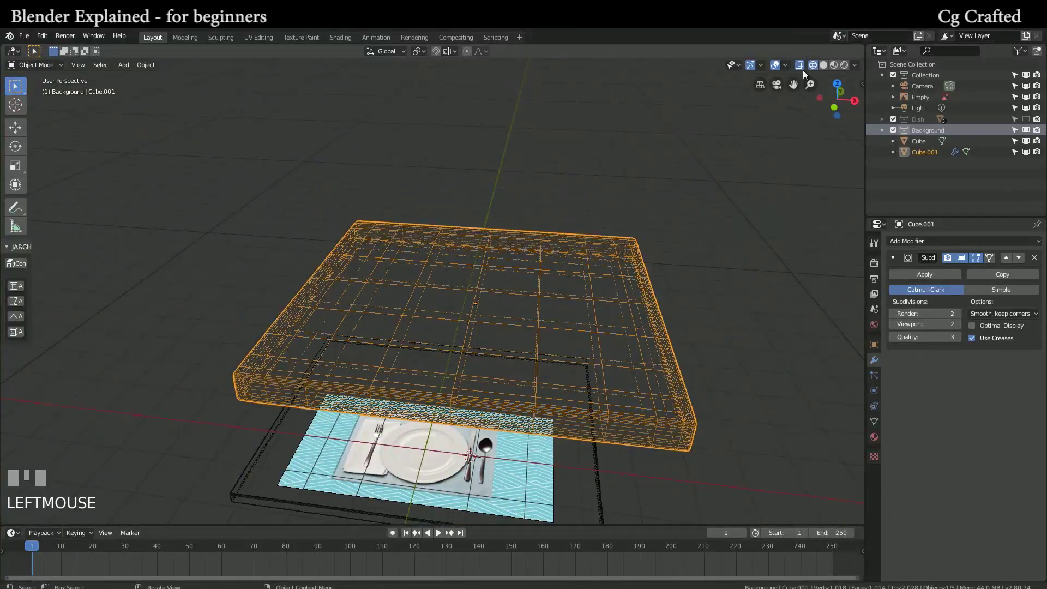
{"action": "left_click", "coordinate": [823, 64]}
{"action": "mouse_move", "coordinate": [545, 262]}
{"action": "middle_mouse_down"}
{"action": "mouse_move", "coordinate": [512, 293]}
{"action": "mouse_move", "coordinate": [535, 266]}
{"action": "mouse_move", "coordinate": [491, 267]}
{"action": "mouse_move", "coordinate": [465, 342]}
{"action": "mouse_move", "coordinate": [498, 311]}
{"action": "mouse_move", "coordinate": [476, 381]}
{"action": "middle_mouse_up"}
{"action": "scroll", "coordinate": [536, 266], "scroll_direction": "down", "scroll_amount": 2}
{"action": "scroll", "coordinate": [465, 342], "scroll_direction": "up", "scroll_amount": 3}
Step: Delete the upper slab and move the remaining tabletop slab up about 0.085 m along Z
{"action": "key", "text": "Delete"}
{"action": "left_click", "coordinate": [475, 381]}
{"action": "scroll", "coordinate": [371, 274], "scroll_direction": "up", "scroll_amount": 2}
{"action": "middle_click_drag", "start_coordinate": [371, 274], "coordinate": [462, 281]}
{"action": "key", "text": "g"}
{"action": "key", "text": "z"}
{"action": "left_click", "coordinate": [461, 272]}
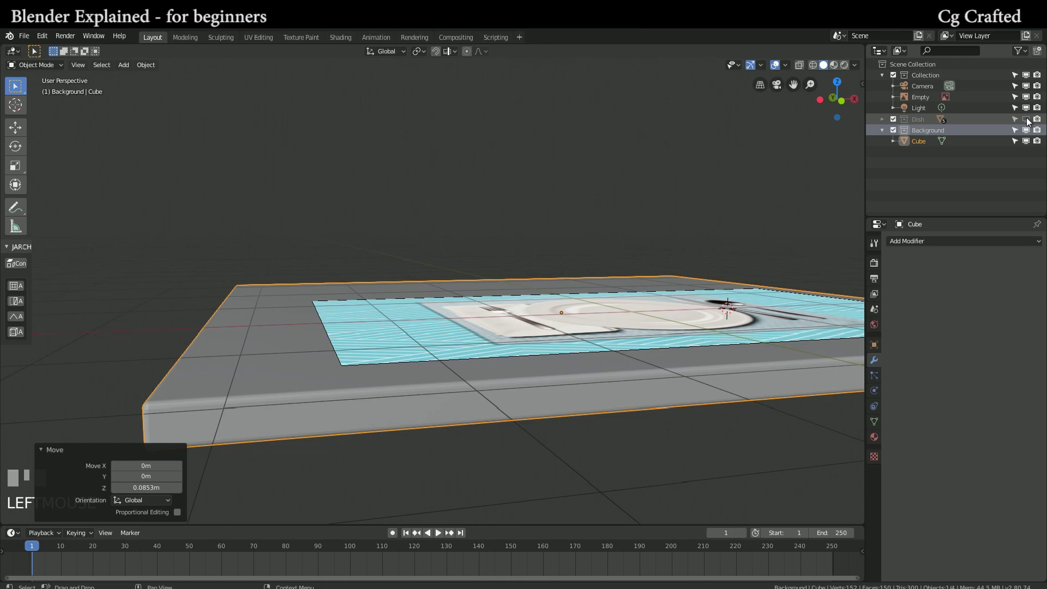
Step: Show the Dish collection and inspect how the dish and cutlery sit on the tabletop
{"action": "middle_click_drag", "start_coordinate": [591, 290], "coordinate": [258, 413]}
{"action": "left_click", "coordinate": [285, 333]}
{"action": "scroll", "coordinate": [292, 326], "scroll_direction": "up", "scroll_amount": 3}
{"action": "scroll", "coordinate": [467, 326], "scroll_direction": "down", "scroll_amount": 5}
{"action": "middle_click_drag", "start_coordinate": [467, 326], "coordinate": [388, 334]}
{"action": "scroll", "coordinate": [552, 391], "scroll_direction": "down", "scroll_amount": 2}
{"action": "middle_click_drag", "start_coordinate": [551, 396], "coordinate": [413, 364]}
{"action": "scroll", "coordinate": [315, 239], "scroll_direction": "down", "scroll_amount": 3}
{"action": "scroll", "coordinate": [315, 239], "scroll_direction": "up", "scroll_amount": 3}
{"action": "middle_click_drag", "start_coordinate": [315, 240], "coordinate": [418, 273], "text": "shift"}
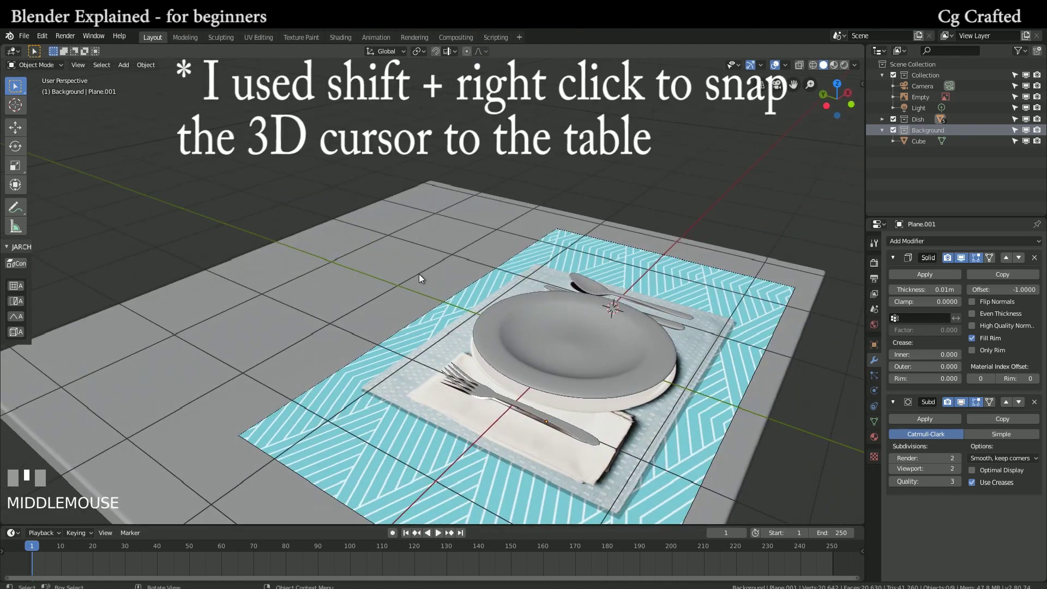
Step: Place the 3D cursor on the tabletop behind the placemat and add a cube there
{"action": "right_click", "coordinate": [395, 286], "text": "shift"}
{"action": "key", "text": "shift+a"}
{"action": "mouse_move", "coordinate": [394, 286]}
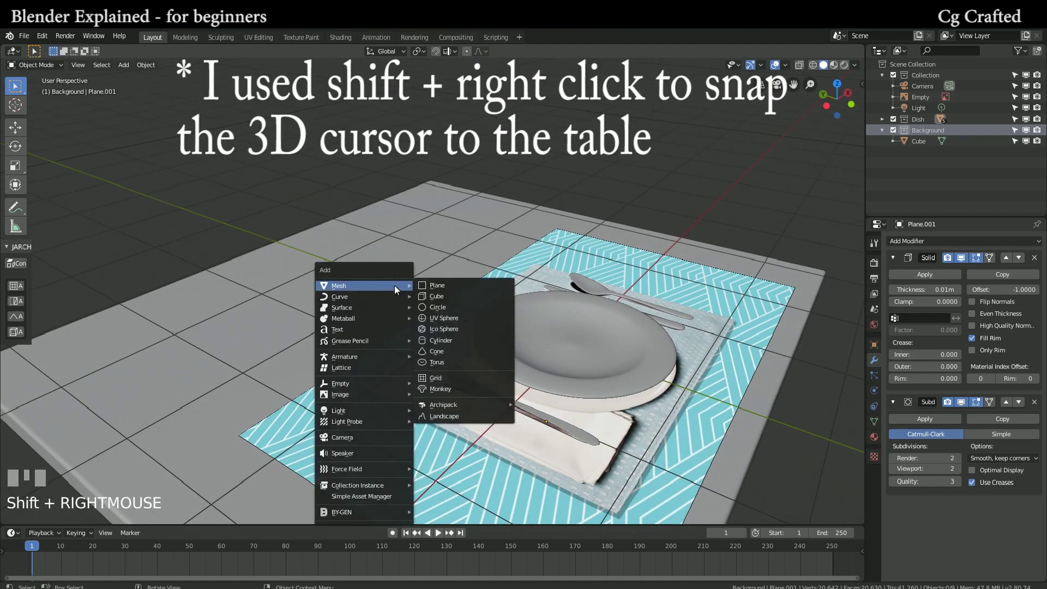
{"action": "left_click", "coordinate": [431, 292]}
Step: Scale the new cube along Y, to 0.91 along X, flatten it along Z, and shrink it uniformly
{"action": "key", "text": "s"}
{"action": "key", "text": "x"}
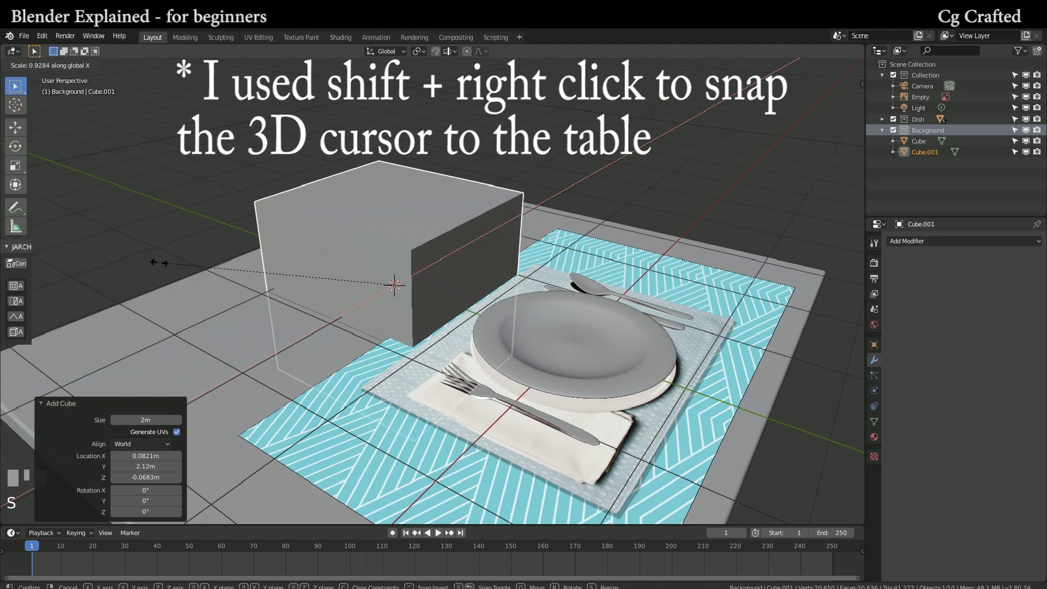
{"action": "key", "text": "y"}
{"action": "left_click", "coordinate": [172, 277]}
{"action": "key", "text": "s"}
{"action": "key", "text": "x"}
{"action": "left_click", "coordinate": [148, 266]}
{"action": "key", "text": "s"}
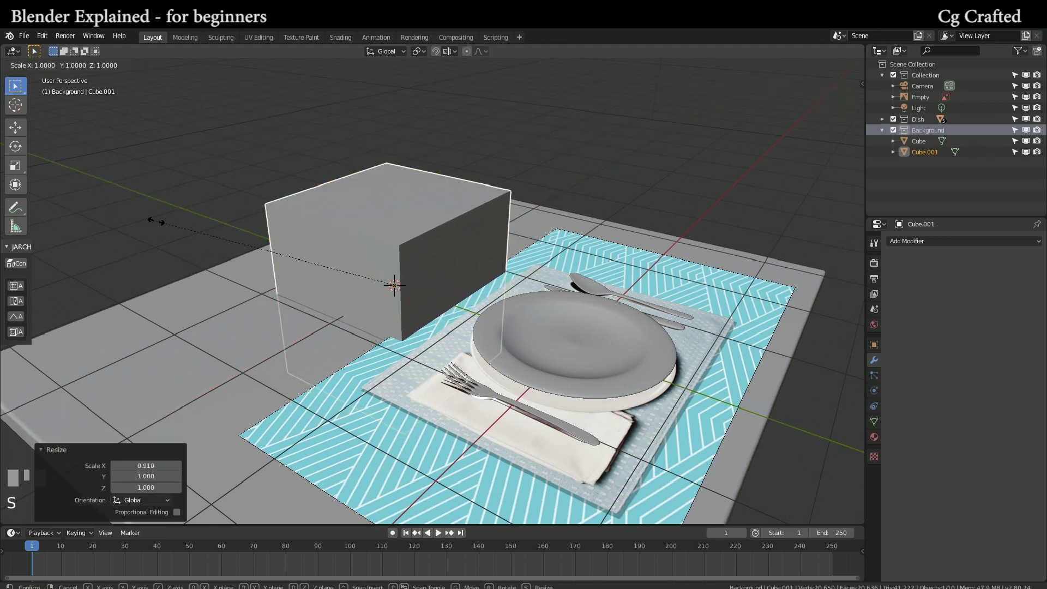
{"action": "key", "text": "z"}
{"action": "left_click", "coordinate": [284, 323]}
{"action": "key", "text": "s"}
{"action": "left_click", "coordinate": [215, 311]}
Step: Move the small cube up about 0.24 m along Z so it rests on the tabletop
{"action": "key", "text": "g"}
{"action": "key", "text": "z"}
{"action": "left_click", "coordinate": [219, 294]}
{"action": "middle_click_drag", "start_coordinate": [220, 295], "coordinate": [306, 278]}
{"action": "scroll", "coordinate": [308, 279], "scroll_direction": "up", "scroll_amount": 2}
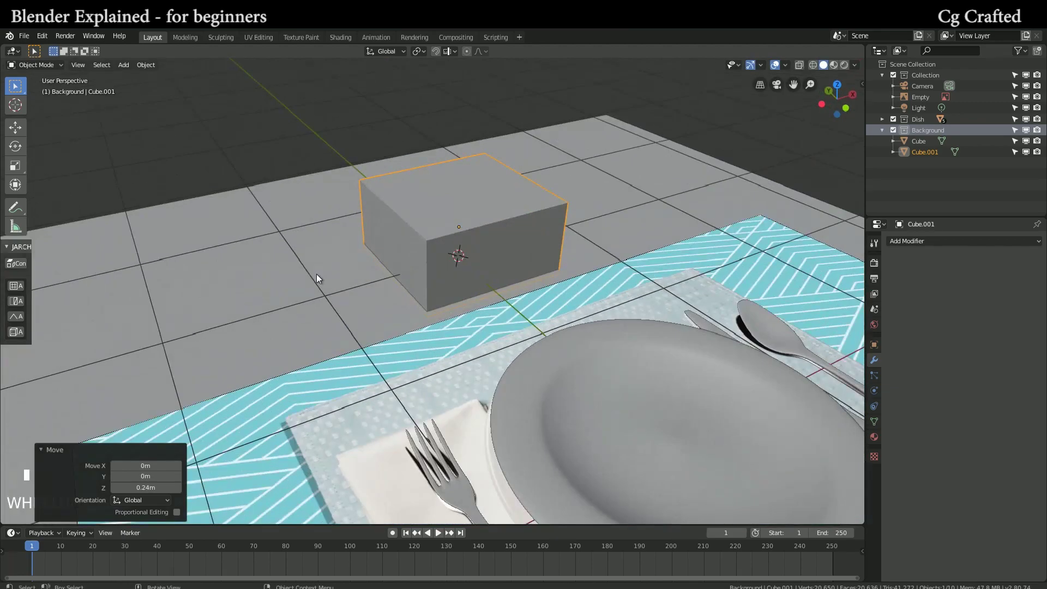
Step: Delete the small cube's top face to turn it into an open box
{"action": "key", "text": "Tab"}
{"action": "middle_click_drag", "start_coordinate": [339, 248], "coordinate": [367, 358]}
{"action": "key", "text": "3"}
{"action": "left_click", "coordinate": [371, 297]}
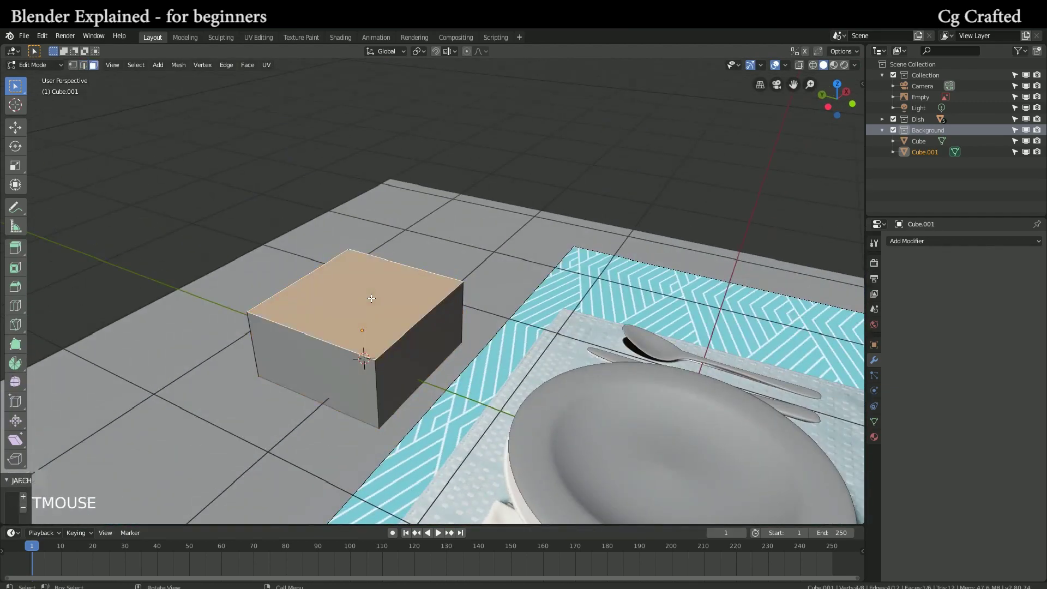
{"action": "key", "text": "x"}
{"action": "left_click", "coordinate": [349, 323]}
{"action": "key", "text": "Tab"}
Step: Add a Solidify modifier to the open box, apply its scale, and set the thickness to 0.057 m
{"action": "middle_click_drag", "start_coordinate": [349, 323], "coordinate": [360, 327]}
{"action": "left_click", "coordinate": [959, 241]}
{"action": "left_click", "coordinate": [813, 410]}
{"action": "key", "text": "ctrl+a"}
{"action": "left_click", "coordinate": [475, 316]}
{"action": "middle_click_drag", "start_coordinate": [476, 315], "coordinate": [745, 253]}
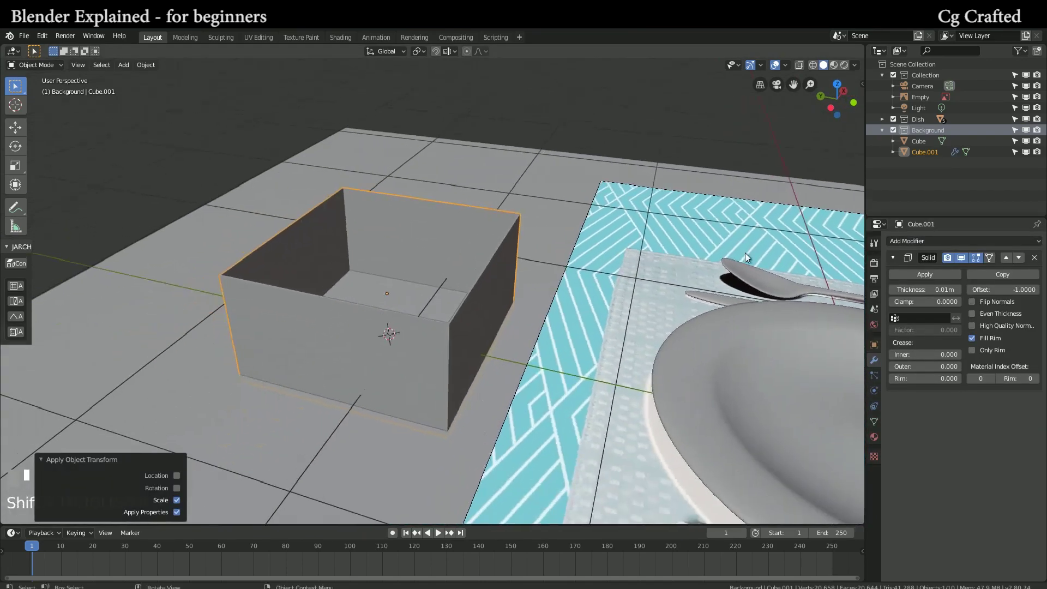
{"action": "left_click_drag", "start_coordinate": [927, 290], "coordinate": [949, 289]}
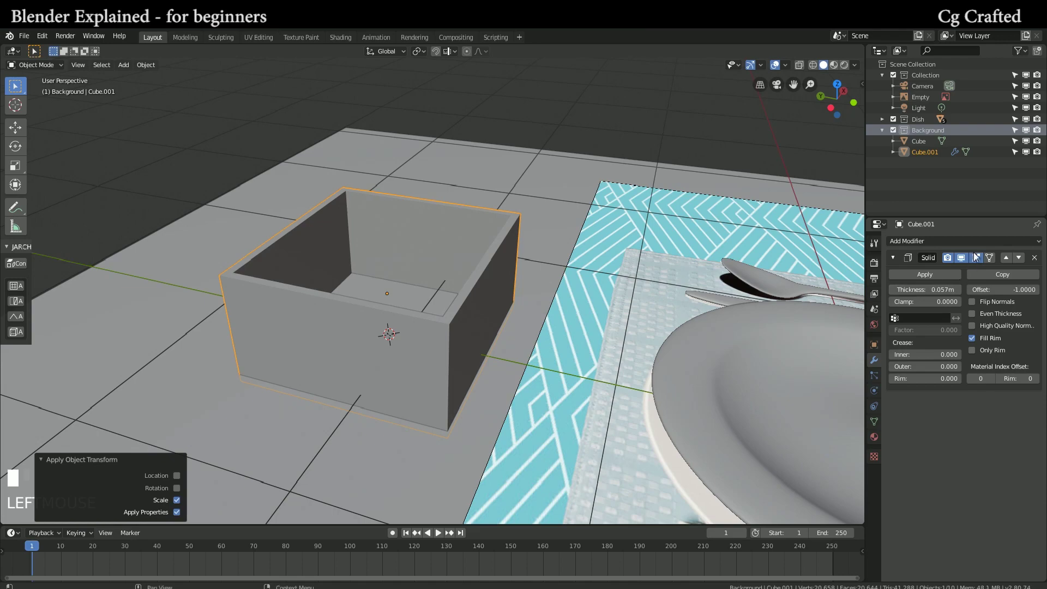
Step: Add a Subdivision Surface modifier to the open box with 4 render and 4 viewport subdivisions
{"action": "left_click", "coordinate": [964, 241]}
{"action": "left_click", "coordinate": [838, 423]}
{"action": "middle_click_drag", "start_coordinate": [603, 362], "coordinate": [406, 318]}
{"action": "scroll", "coordinate": [660, 367], "scroll_direction": "down", "scroll_amount": 2}
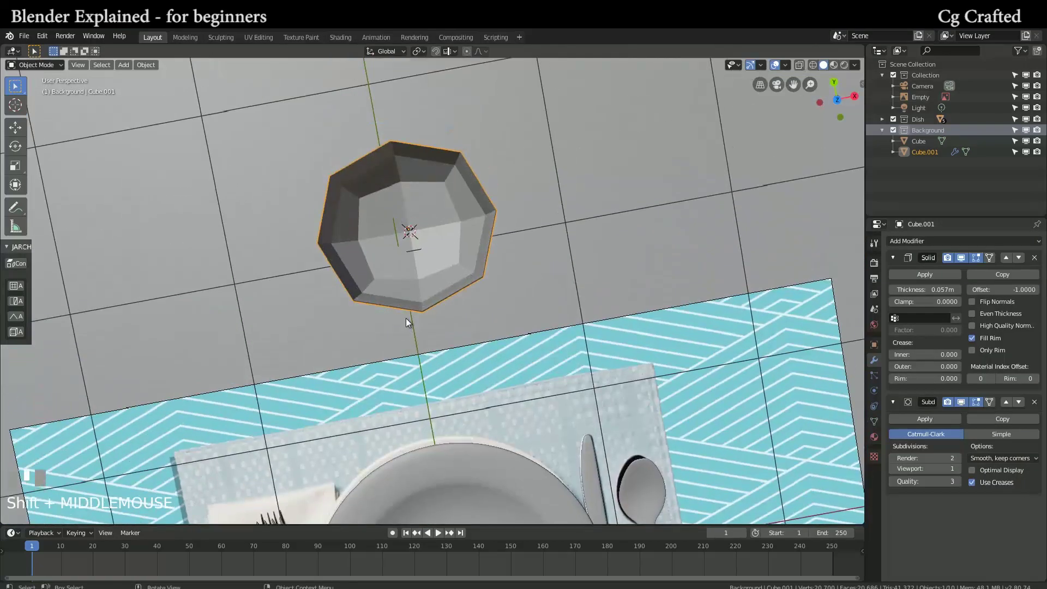
{"action": "left_click", "coordinate": [934, 488]}
{"action": "middle_click_drag", "start_coordinate": [676, 382], "coordinate": [666, 297]}
{"action": "middle_click_drag", "start_coordinate": [600, 335], "coordinate": [492, 351]}
{"action": "scroll", "coordinate": [616, 303], "scroll_direction": "up", "scroll_amount": 3}
{"action": "middle_click_drag", "start_coordinate": [616, 303], "coordinate": [402, 290]}
{"action": "right_click", "coordinate": [512, 270]}
{"action": "key", "text": "g"}
{"action": "key", "text": "x"}
{"action": "key", "text": "Escape"}
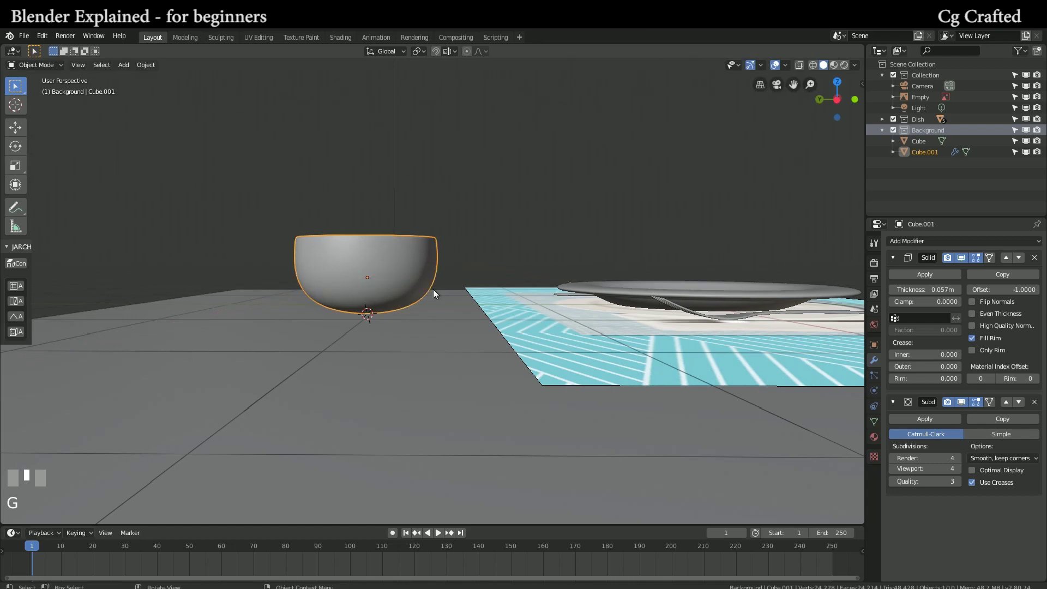
Step: Add two horizontal loop cuts around the bowl's walls to firm up its profile
{"action": "key", "text": "Tab"}
{"action": "scroll", "coordinate": [477, 257], "scroll_direction": "up", "scroll_amount": 3}
{"action": "key", "text": "ctrl+r"}
{"action": "left_click", "coordinate": [475, 261]}
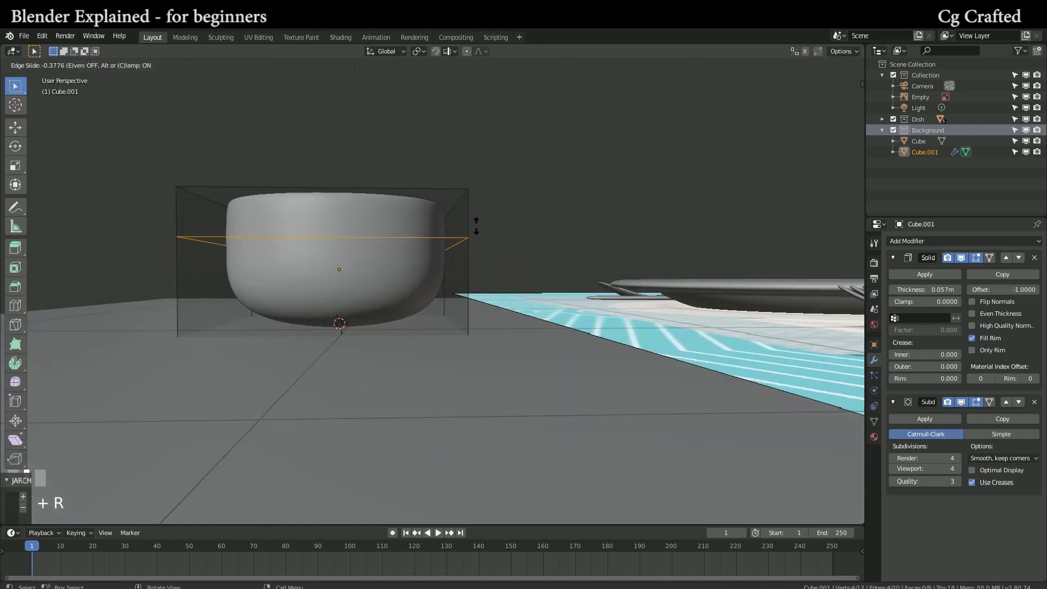
{"action": "left_click", "coordinate": [479, 254]}
{"action": "left_click", "coordinate": [470, 293]}
{"action": "left_click", "coordinate": [485, 249]}
{"action": "key", "text": "Tab"}
Step: Reposition the bowl on the tabletop behind the dish, adjusting it along Y and X
{"action": "middle_click_drag", "start_coordinate": [475, 275], "coordinate": [437, 308]}
{"action": "key", "text": "g"}
{"action": "left_click", "coordinate": [470, 312]}
{"action": "key", "text": "g"}
{"action": "key", "text": "y"}
{"action": "left_click", "coordinate": [458, 388]}
{"action": "key", "text": "g"}
{"action": "key", "text": "x"}
{"action": "left_click", "coordinate": [367, 307]}
Step: Rescale the bowl uniformly and shift it about -0.004 m along X
{"action": "key", "text": "s"}
{"action": "left_click", "coordinate": [363, 340]}
{"action": "key", "text": "g"}
{"action": "key", "text": "x"}
{"action": "left_click", "coordinate": [361, 329]}
Step: Place the 3D cursor on the tabletop beside the bowl, behind the knife and spoon
{"action": "scroll", "coordinate": [414, 316], "scroll_direction": "up", "scroll_amount": 3}
{"action": "middle_click_drag", "start_coordinate": [376, 328], "coordinate": [424, 265], "text": "shift"}
{"action": "key", "text": "shift+a"}
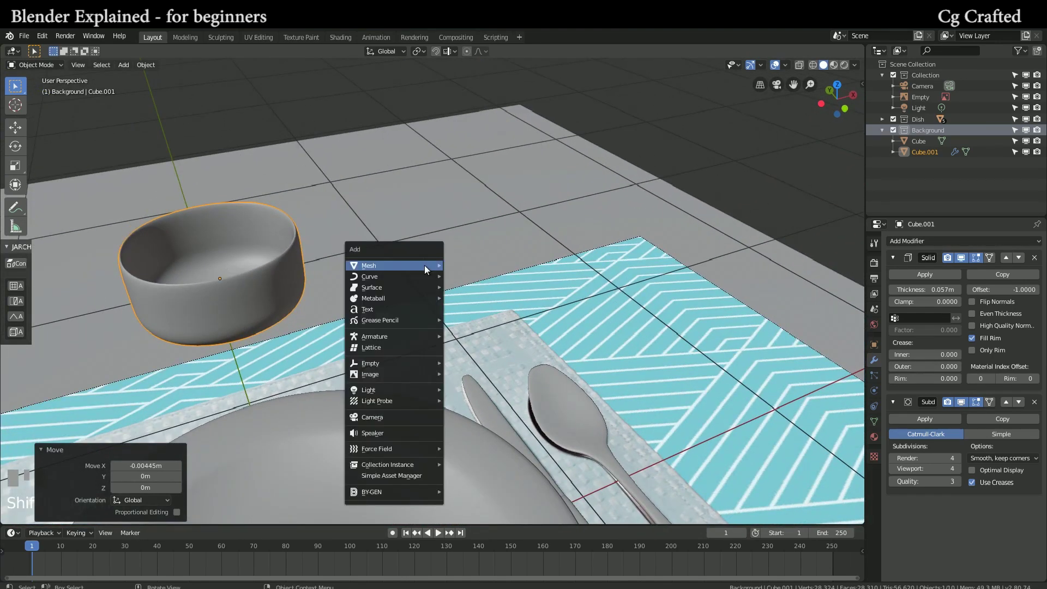
{"action": "mouse_move", "coordinate": [424, 265]}
{"action": "left_click", "coordinate": [467, 276]}
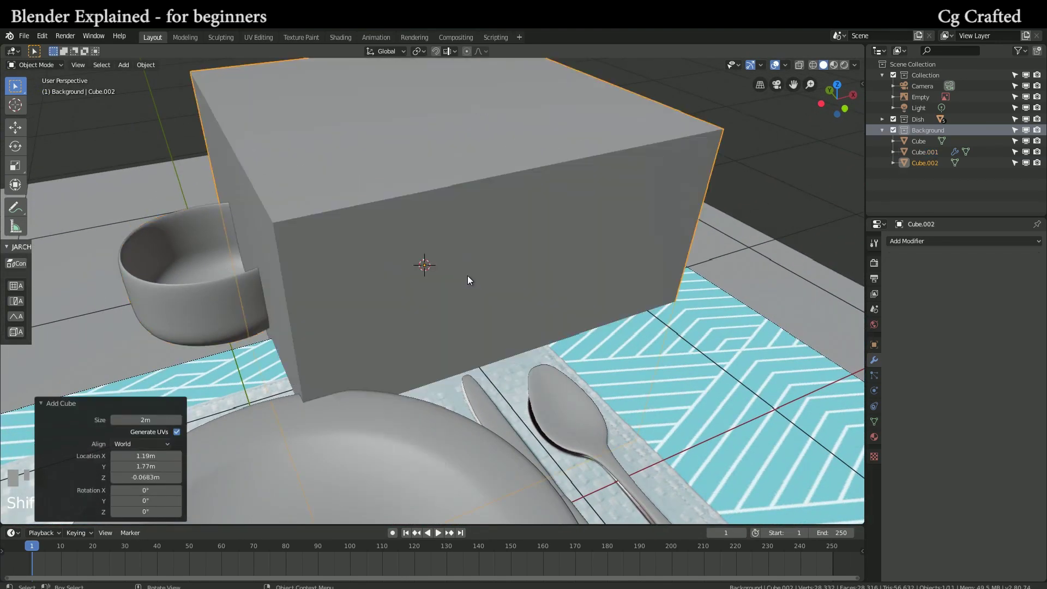
{"action": "scroll", "coordinate": [468, 275], "scroll_direction": "down", "scroll_amount": 3}
{"action": "middle_click_drag", "start_coordinate": [394, 283], "coordinate": [436, 280]}
{"action": "key", "text": "x"}
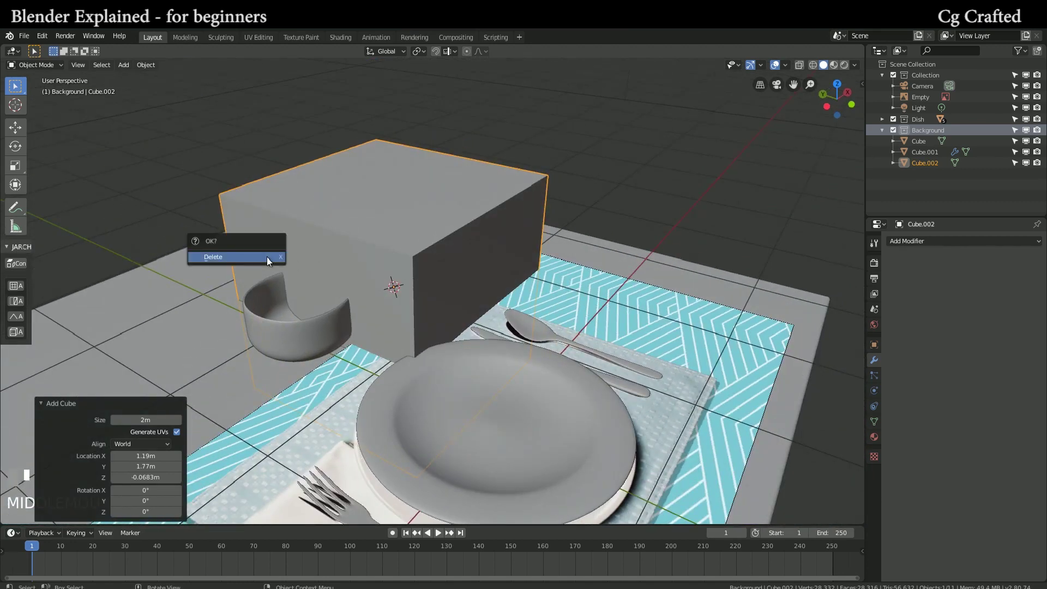
{"action": "left_click", "coordinate": [267, 257]}
Step: Add a 32-vertex cylinder at the 3D cursor and scale it down to roughly half size
{"action": "key", "text": "shift+a"}
{"action": "mouse_move", "coordinate": [267, 257]}
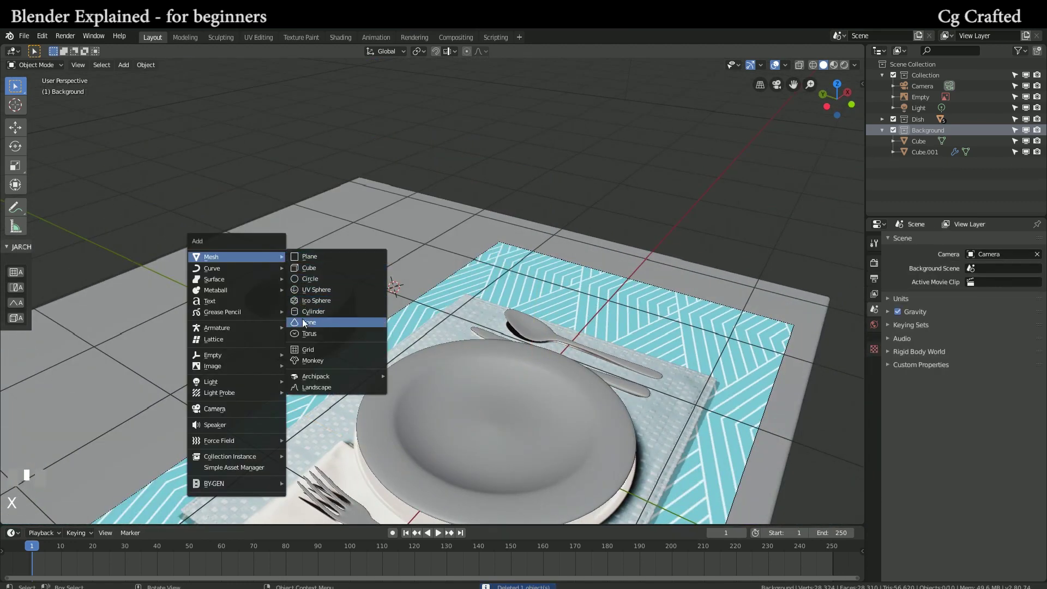
{"action": "left_click", "coordinate": [341, 310]}
{"action": "key", "text": "s"}
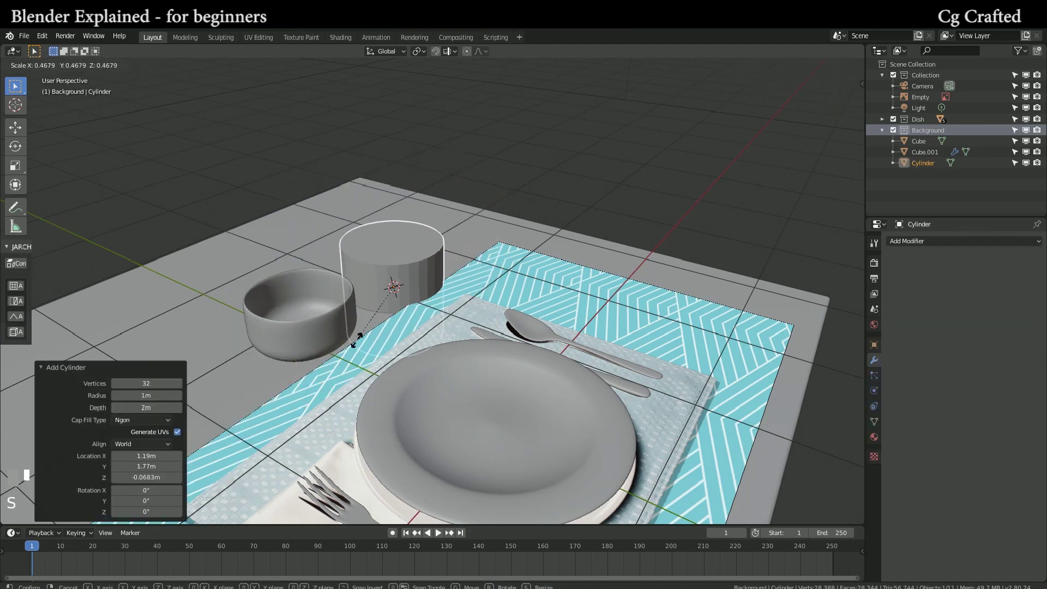
{"action": "left_click", "coordinate": [372, 343]}
Step: Raise the cylinder along Z onto the tabletop and shift it along Y beside the bowl
{"action": "key", "text": "g"}
{"action": "key", "text": "z"}
{"action": "left_click", "coordinate": [479, 300]}
{"action": "middle_click_drag", "start_coordinate": [479, 300], "coordinate": [449, 259]}
{"action": "key", "text": "g"}
{"action": "key", "text": "y"}
{"action": "left_click", "coordinate": [401, 314]}
Step: Move the cylinder up about 0.78 m along Z, clear of the tabletop
{"action": "scroll", "coordinate": [421, 282], "scroll_direction": "up", "scroll_amount": 3}
{"action": "key", "text": "Tab"}
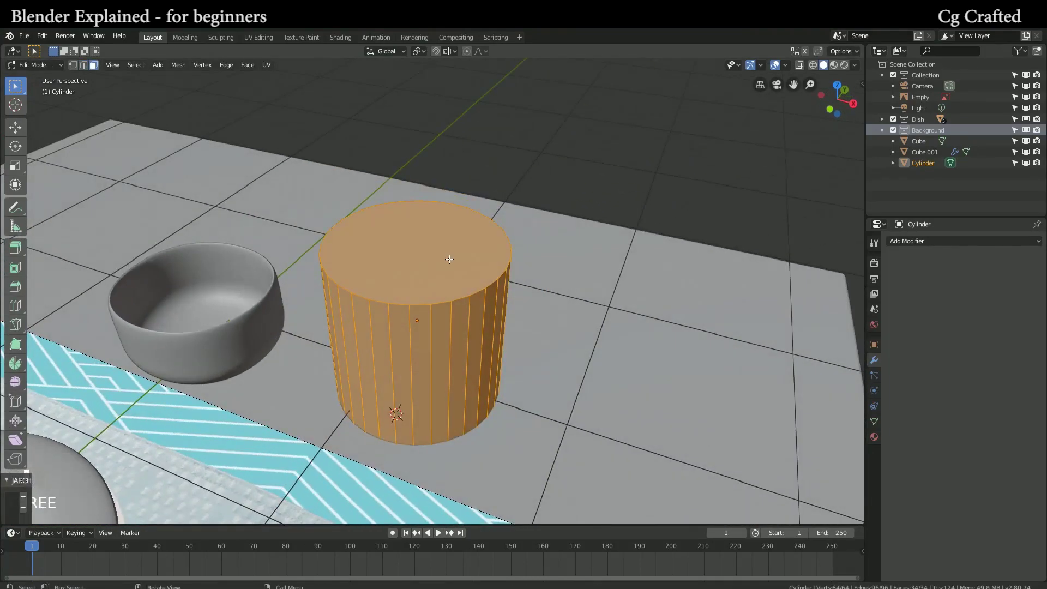
{"action": "left_click", "coordinate": [450, 259]}
{"action": "key", "text": "Tab"}
{"action": "key", "text": "g"}
{"action": "key", "text": "z"}
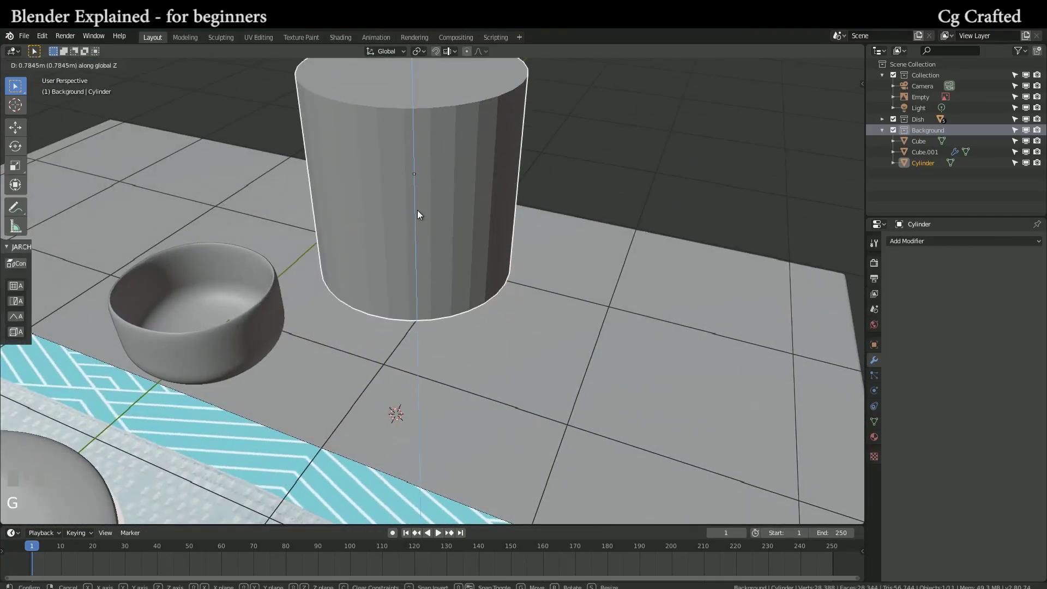
{"action": "left_click", "coordinate": [417, 211]}
{"action": "key", "text": "Tab"}
{"action": "middle_click_drag", "start_coordinate": [391, 185], "coordinate": [513, 331]}
{"action": "key", "text": "Tab"}
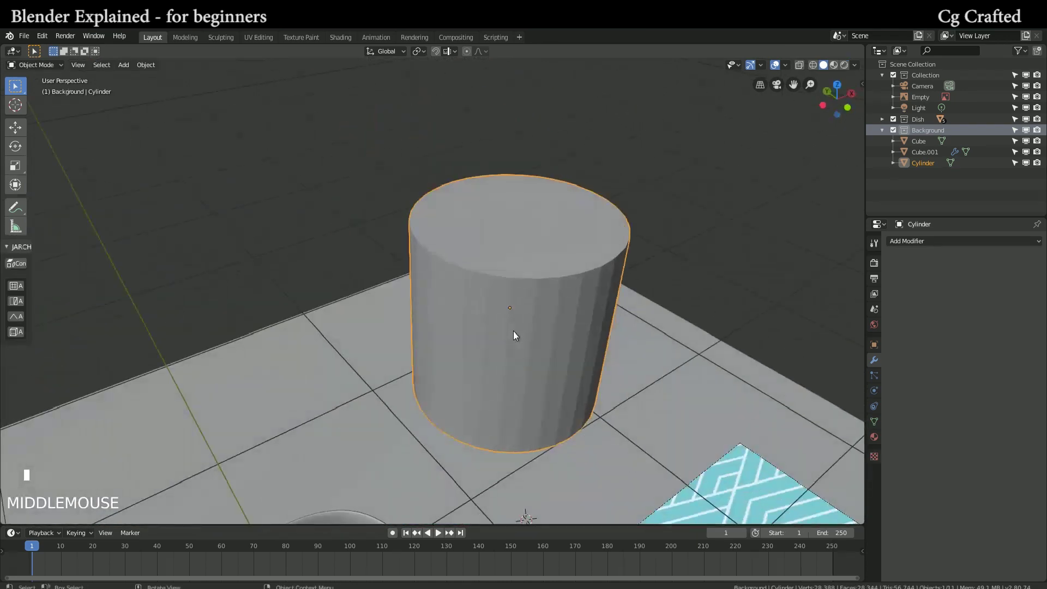
Step: Add a Subdivision Surface modifier to the cylinder with 2 viewport subdivisions
{"action": "left_click", "coordinate": [943, 243]}
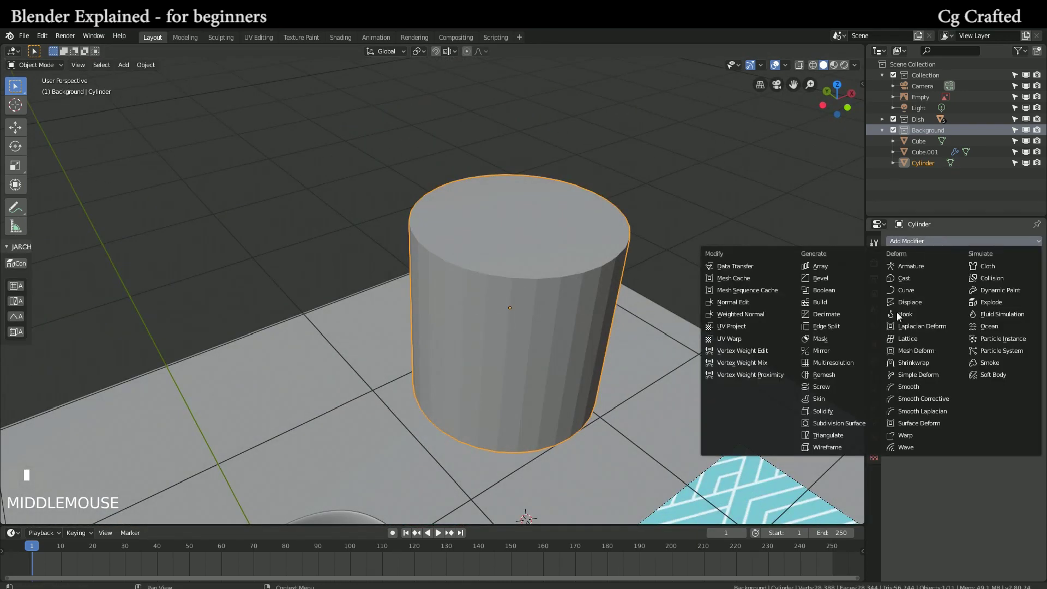
{"action": "left_click", "coordinate": [840, 423]}
{"action": "middle_click_drag", "start_coordinate": [554, 318], "coordinate": [499, 323]}
{"action": "scroll", "coordinate": [447, 315], "scroll_direction": "up", "scroll_amount": 2}
{"action": "type", "text": "2"}
{"action": "left_click", "coordinate": [937, 392]}
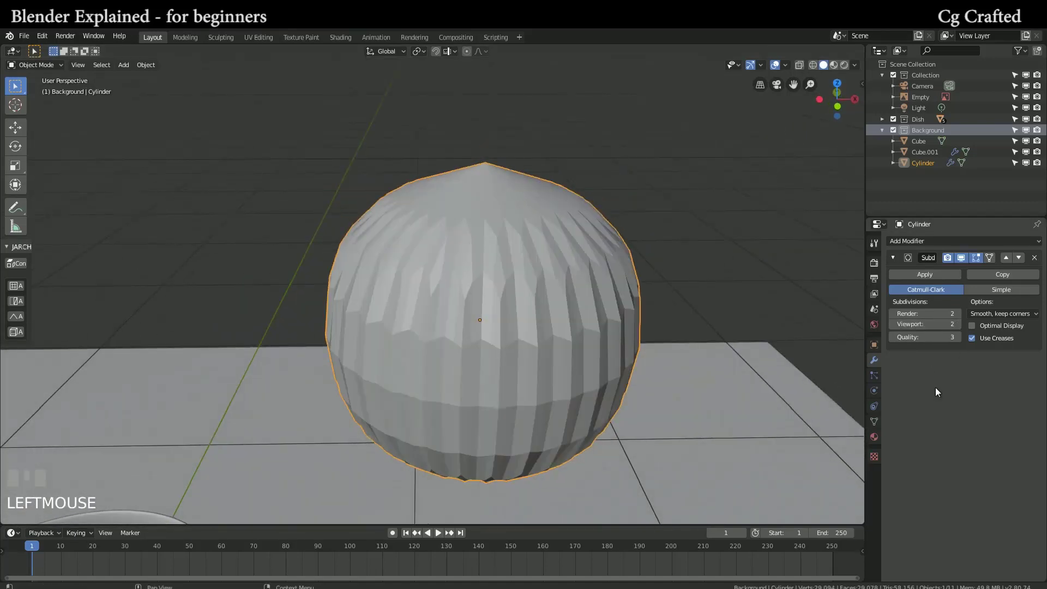
Step: Try 4 viewport subdivisions on the cylinder and return to 2
{"action": "type", "text": "4"}
{"action": "left_click", "coordinate": [931, 336]}
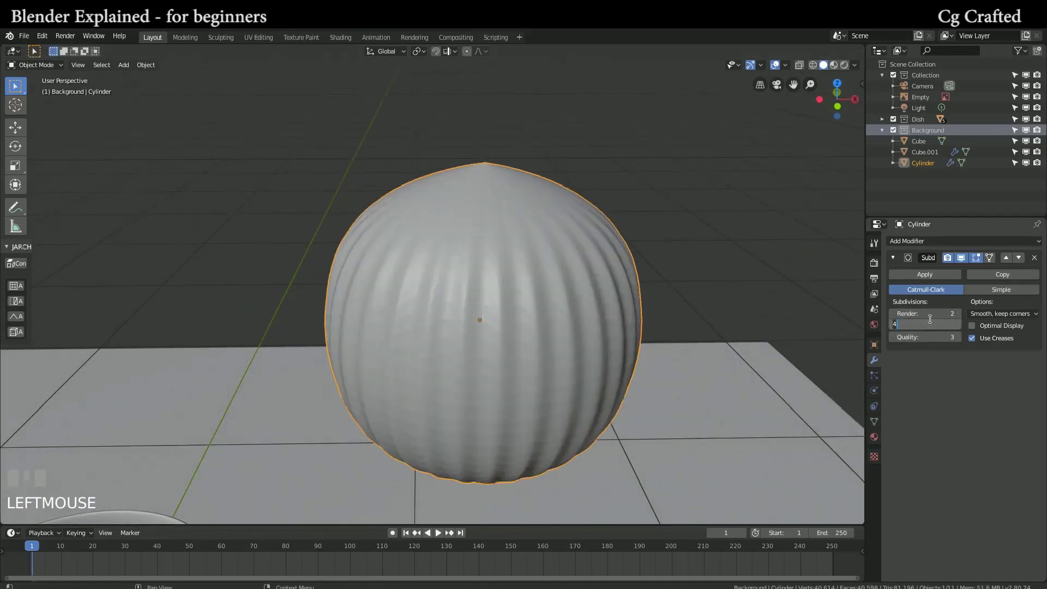
{"action": "left_click", "coordinate": [930, 374]}
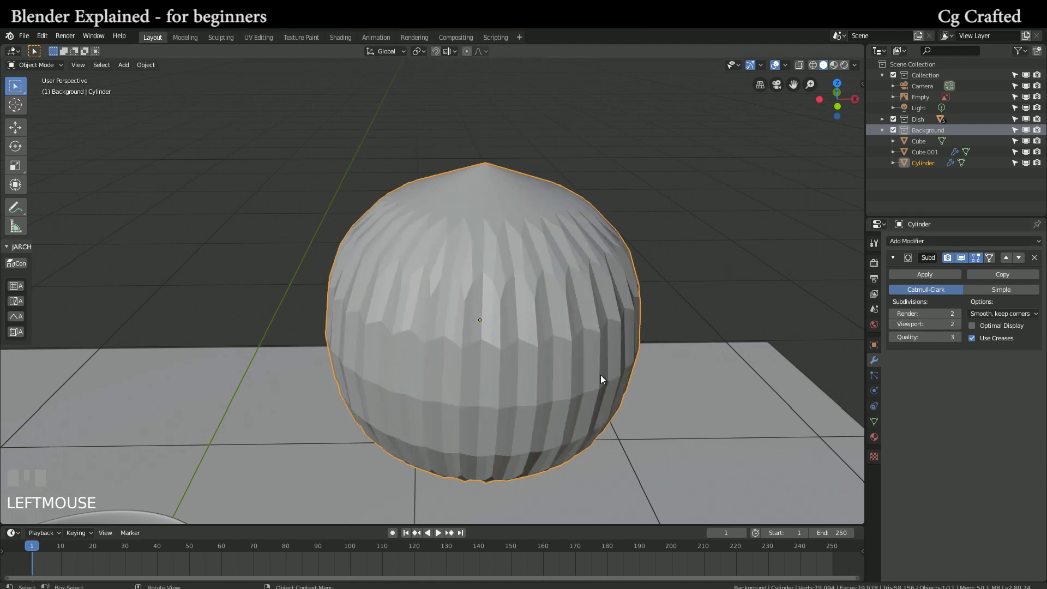
Step: Inset the cylinder's top and bottom faces slightly to hold its edges under the subdivision
{"action": "middle_click_drag", "start_coordinate": [600, 374], "coordinate": [641, 362]}
{"action": "middle_click_drag", "start_coordinate": [585, 261], "coordinate": [477, 379]}
{"action": "key", "text": "Tab"}
{"action": "left_click", "coordinate": [400, 316]}
{"action": "middle_click_drag", "start_coordinate": [399, 317], "coordinate": [467, 353]}
Step: Add five evenly spaced horizontal loop cuts around the cylinder's wall
{"action": "key", "text": "ctrl+r"}
{"action": "scroll", "coordinate": [467, 353], "scroll_direction": "up", "scroll_amount": 4}
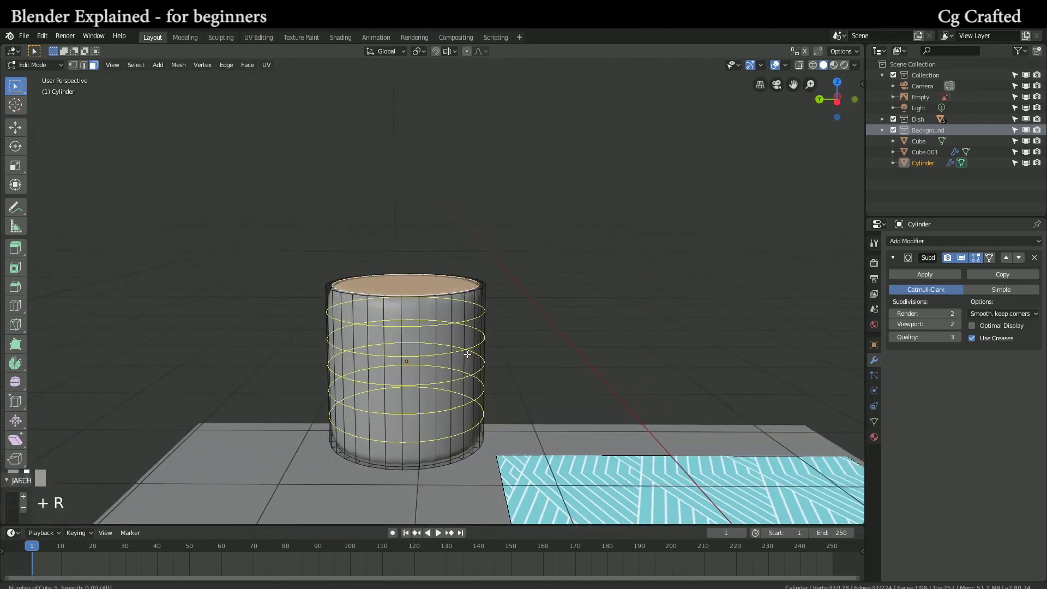
{"action": "left_click", "coordinate": [467, 354]}
{"action": "left_click", "coordinate": [468, 355]}
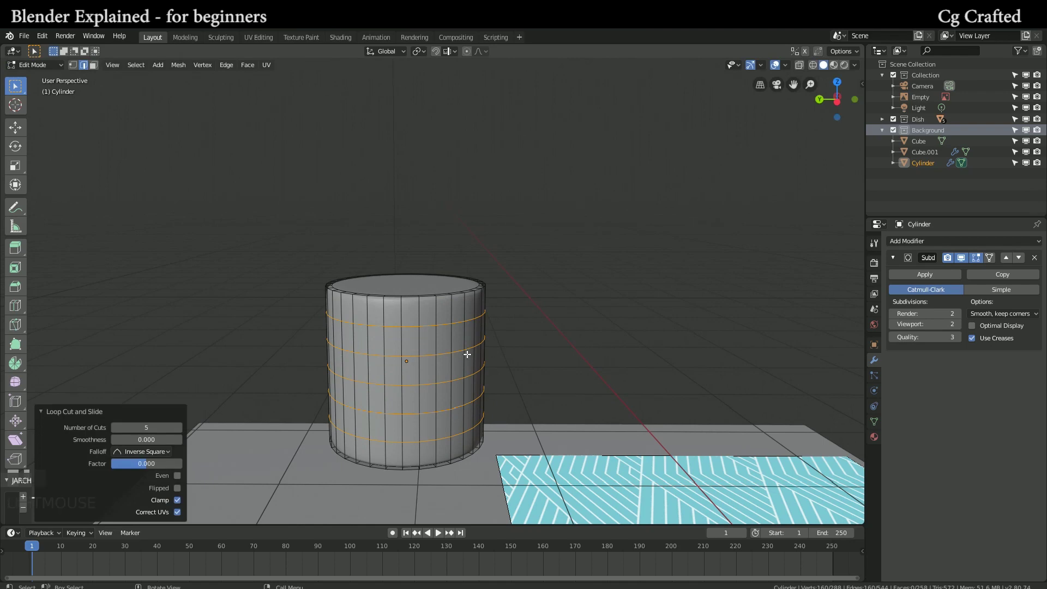
Step: Stretch the whole cylinder mesh vertically to about 1.52 times its height, working in the right-side view
{"action": "key", "text": "KP_3"}
{"action": "scroll", "coordinate": [467, 354], "scroll_direction": "up", "scroll_amount": 2}
{"action": "key", "text": "a"}
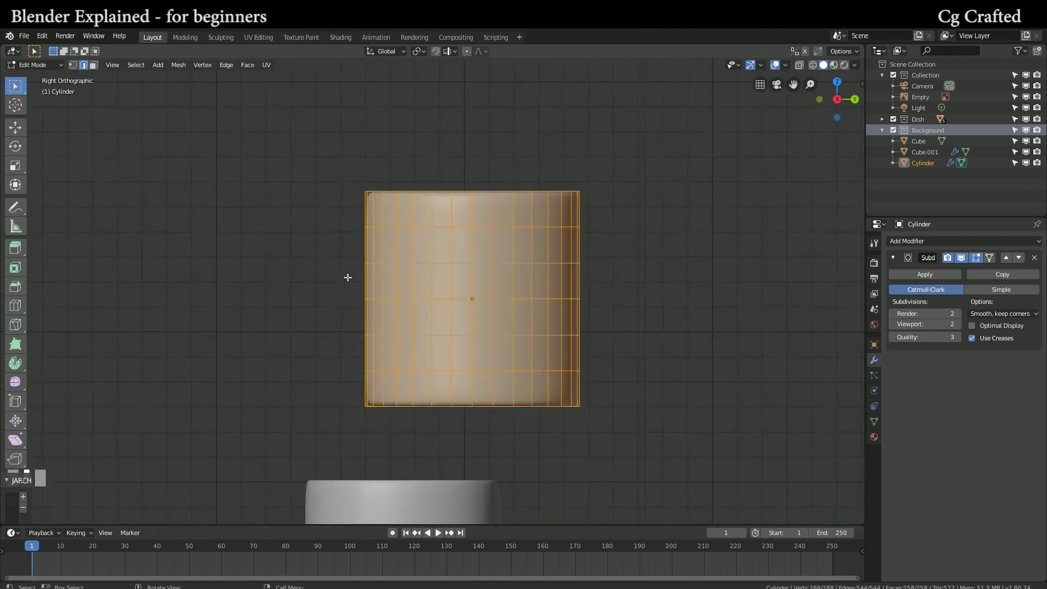
{"action": "key", "text": "s"}
{"action": "right_click", "coordinate": [343, 280]}
{"action": "key", "text": "s"}
{"action": "key", "text": "z"}
{"action": "left_click", "coordinate": [316, 178]}
{"action": "scroll", "coordinate": [325, 219], "scroll_direction": "down", "scroll_amount": 2}
{"action": "scroll", "coordinate": [319, 239], "scroll_direction": "up", "scroll_amount": 1}
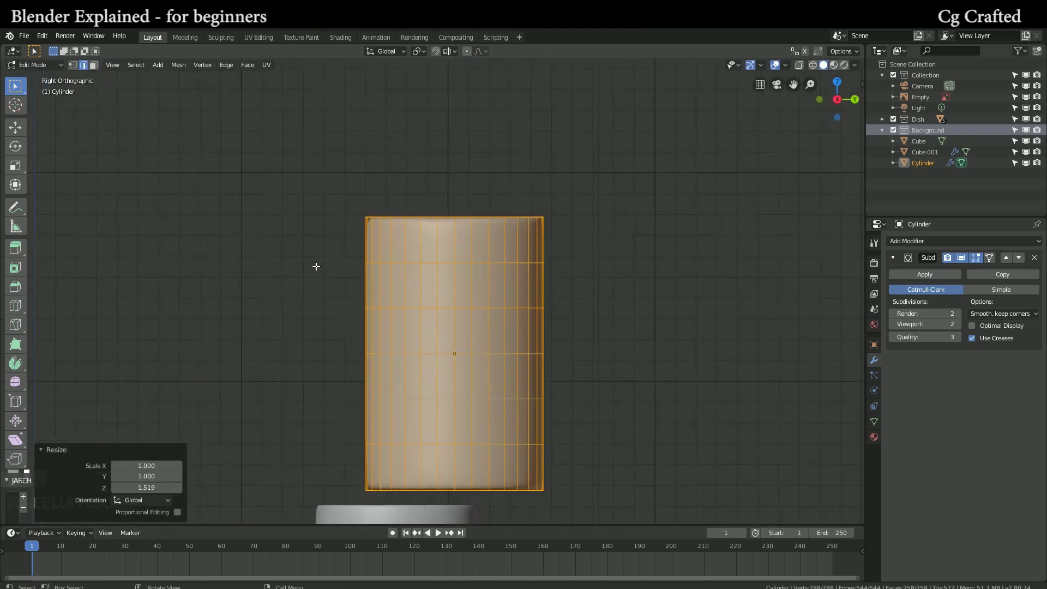
Step: Raise the stretched cylinder mesh about 0.14 m along Z
{"action": "key", "text": "g"}
{"action": "key", "text": "z"}
{"action": "left_click", "coordinate": [308, 241]}
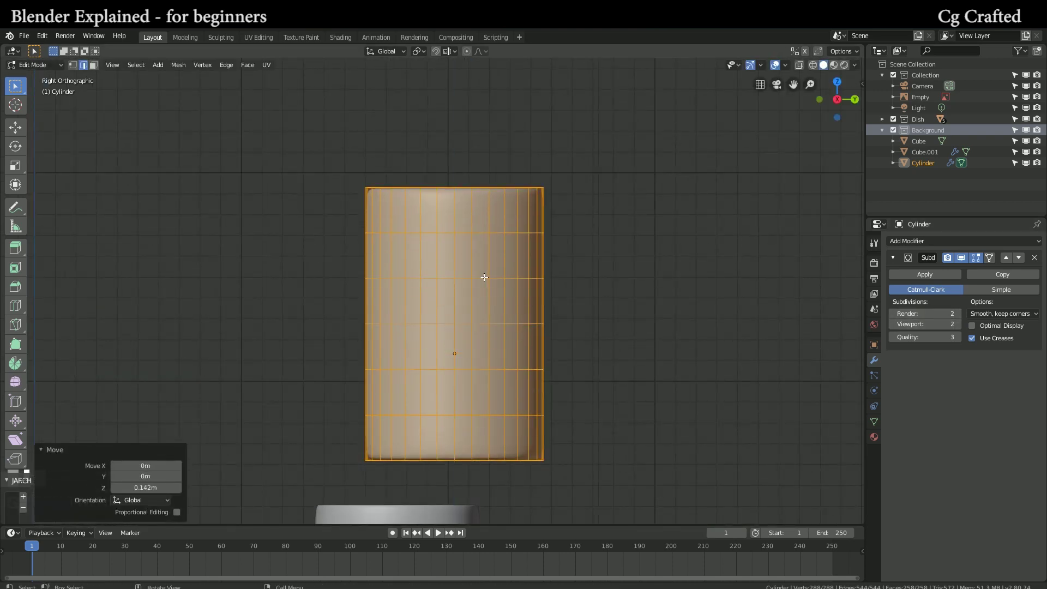
Step: Scale the two face rings just below the cylinder's middle to about 0.21 of their size to form a stem
{"action": "key", "text": "3"}
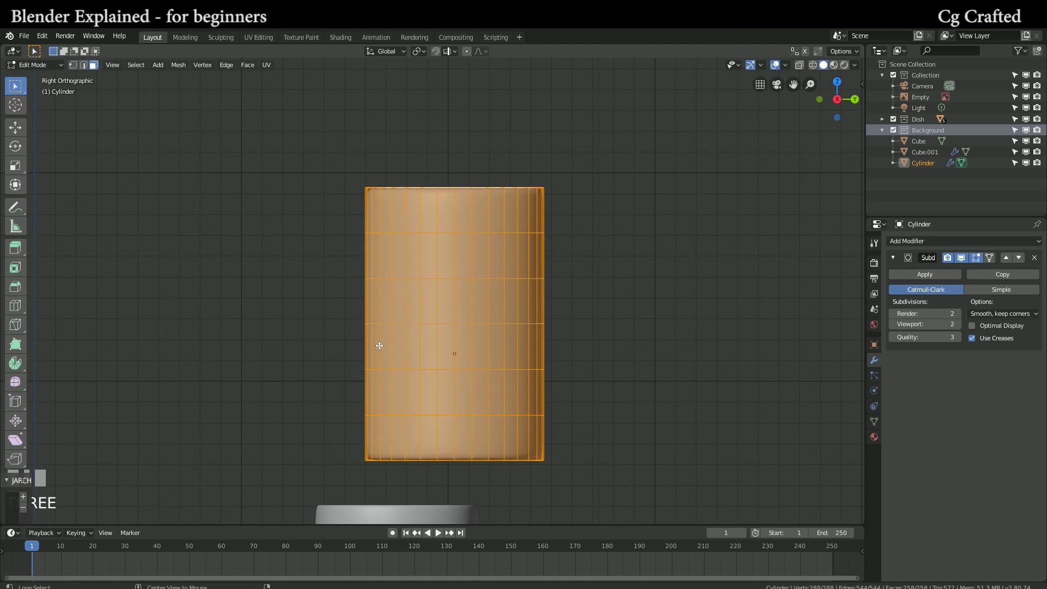
{"action": "key", "text": "2"}
{"action": "left_click", "coordinate": [379, 346], "text": "alt"}
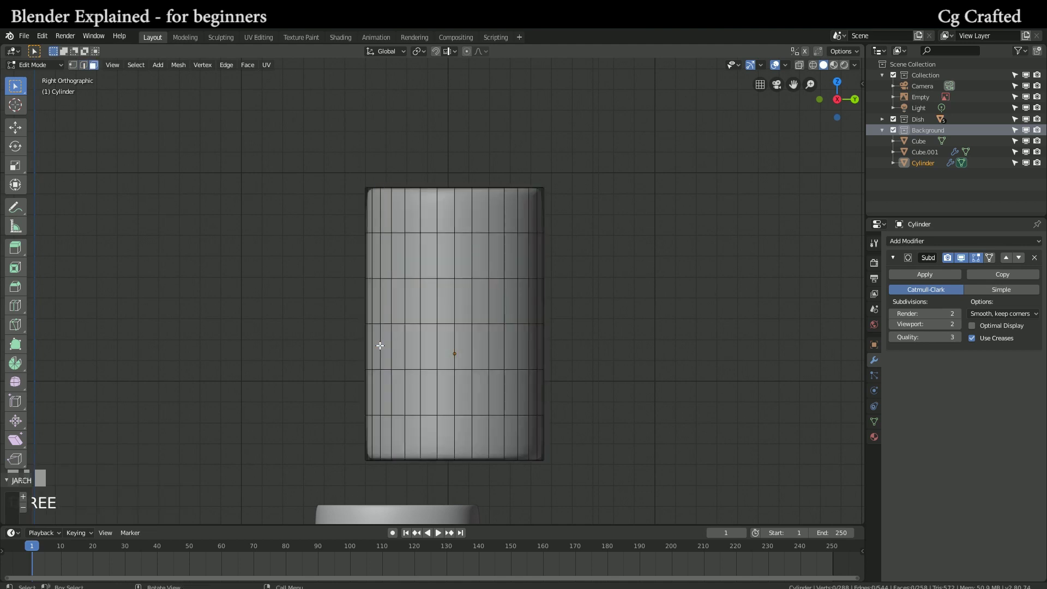
{"action": "left_click", "coordinate": [380, 345], "text": "alt"}
{"action": "key", "text": "s"}
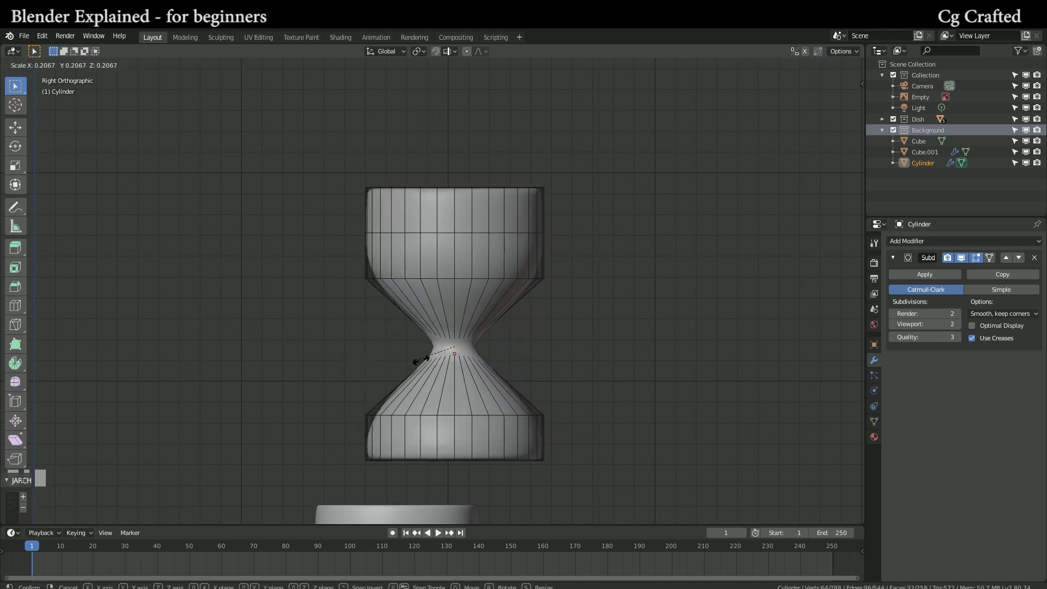
{"action": "key", "text": "Escape"}
{"action": "left_click", "coordinate": [367, 382], "text": "alt+shift"}
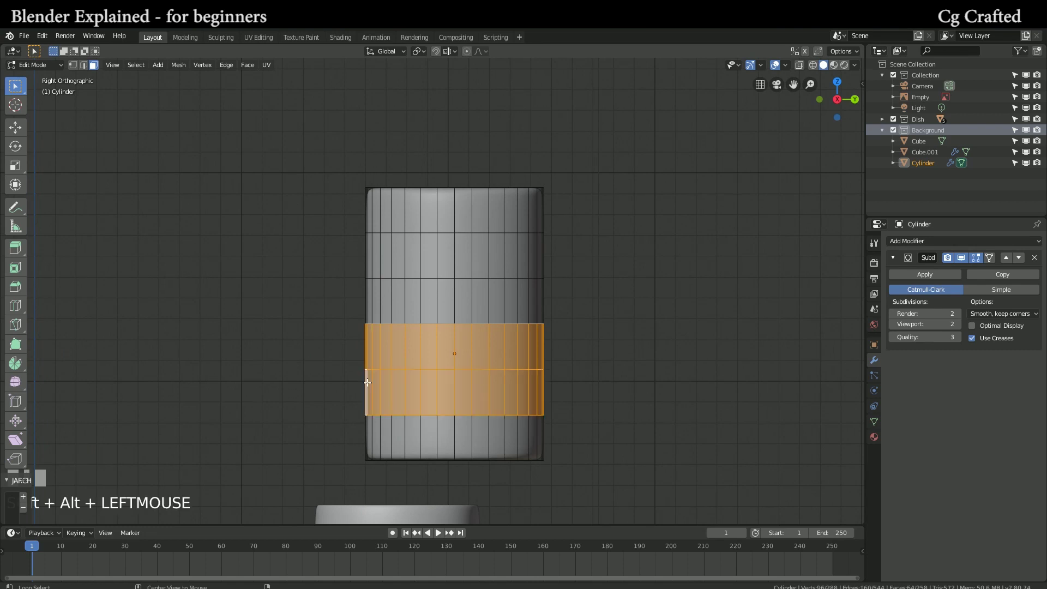
{"action": "key", "text": "s"}
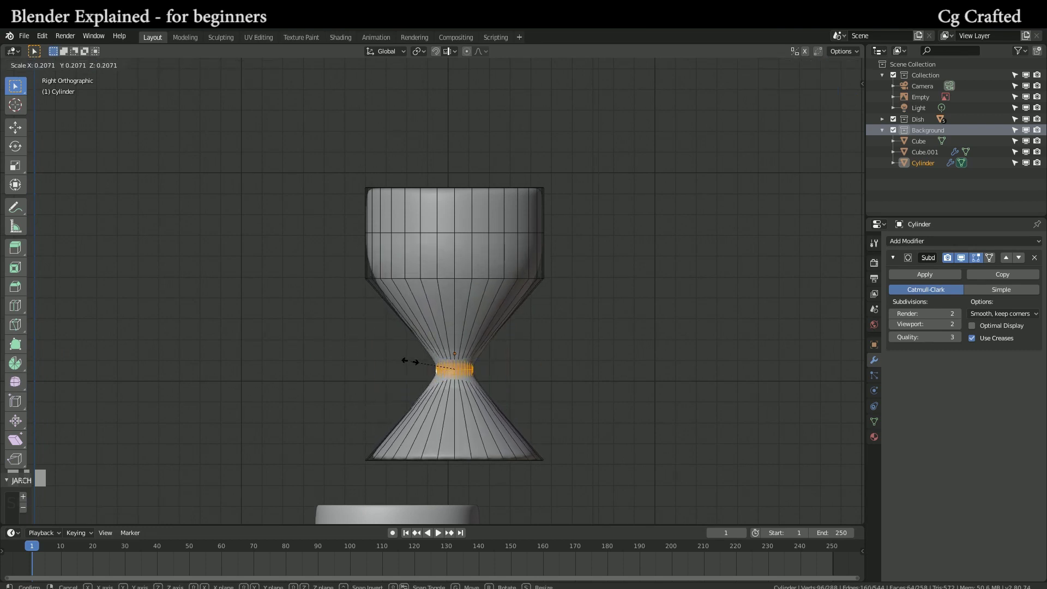
{"action": "left_click", "coordinate": [404, 360]}
Step: Stretch the narrowed stem faces vertically and raise them about 0.05 m along Z
{"action": "key", "text": "s"}
{"action": "key", "text": "z"}
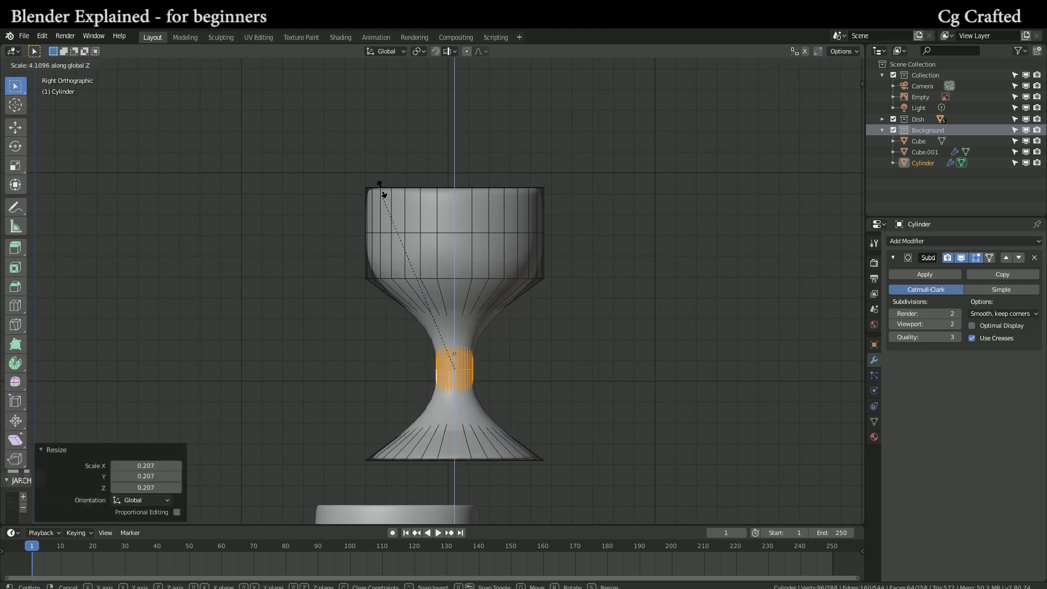
{"action": "key", "text": "Escape"}
{"action": "key", "text": "g"}
{"action": "key", "text": "z"}
{"action": "left_click", "coordinate": [417, 211]}
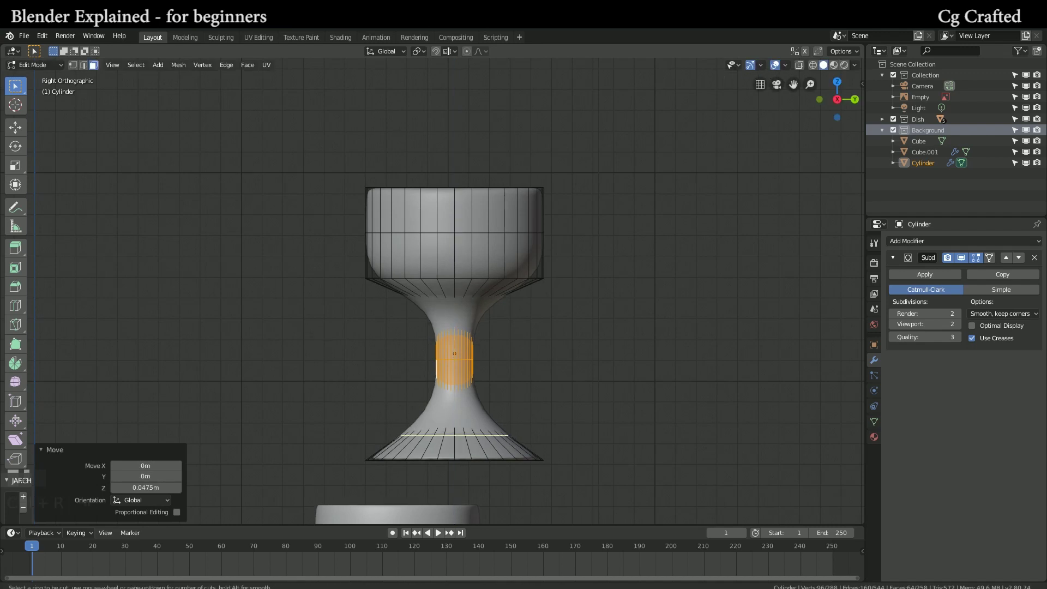
Step: Add a loop cut low on the flared base and scale it inward horizontally, leaving its height locked
{"action": "left_click", "coordinate": [514, 450]}
{"action": "left_click", "coordinate": [516, 456]}
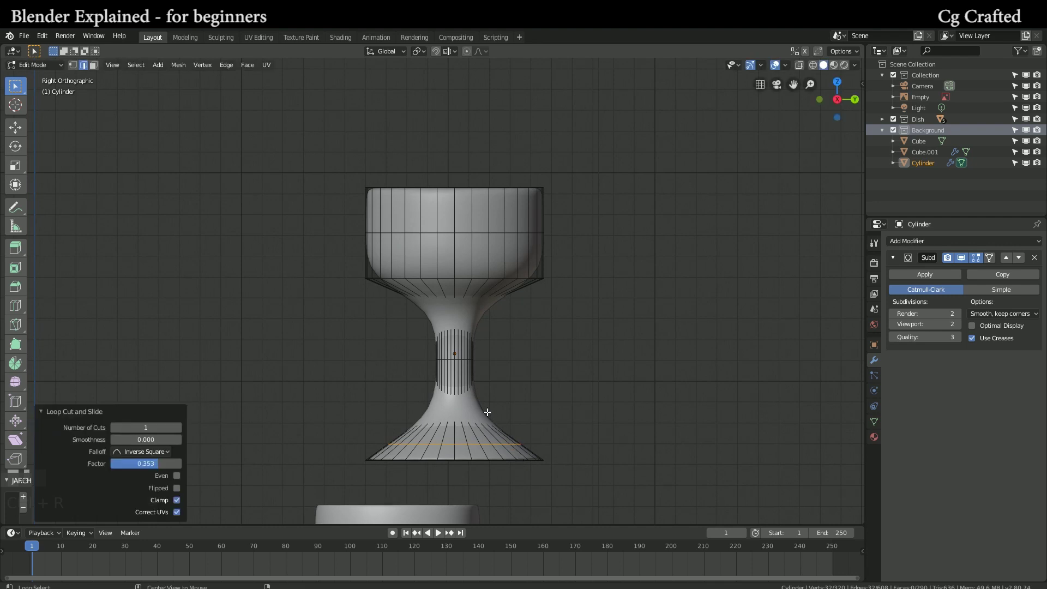
{"action": "left_click", "coordinate": [463, 399], "text": "alt"}
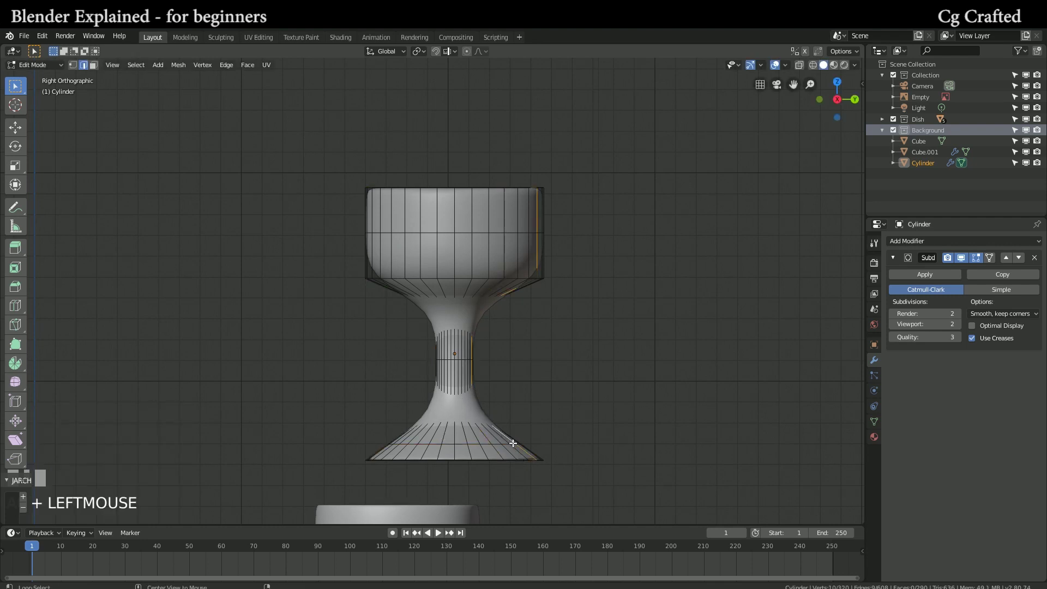
{"action": "key", "text": "s"}
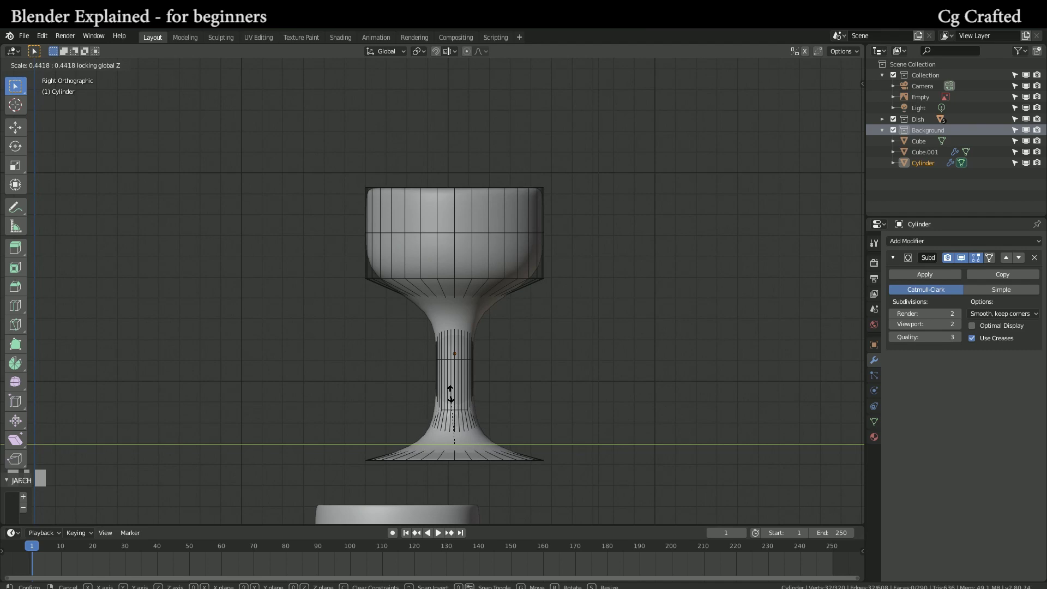
{"action": "left_click", "coordinate": [457, 410]}
Step: Delete the large face capping the top of the goblet
{"action": "middle_click_drag", "start_coordinate": [457, 410], "coordinate": [510, 407]}
{"action": "middle_click_drag", "start_coordinate": [490, 366], "coordinate": [402, 438]}
{"action": "key", "text": "Tab"}
{"action": "key", "text": "Tab"}
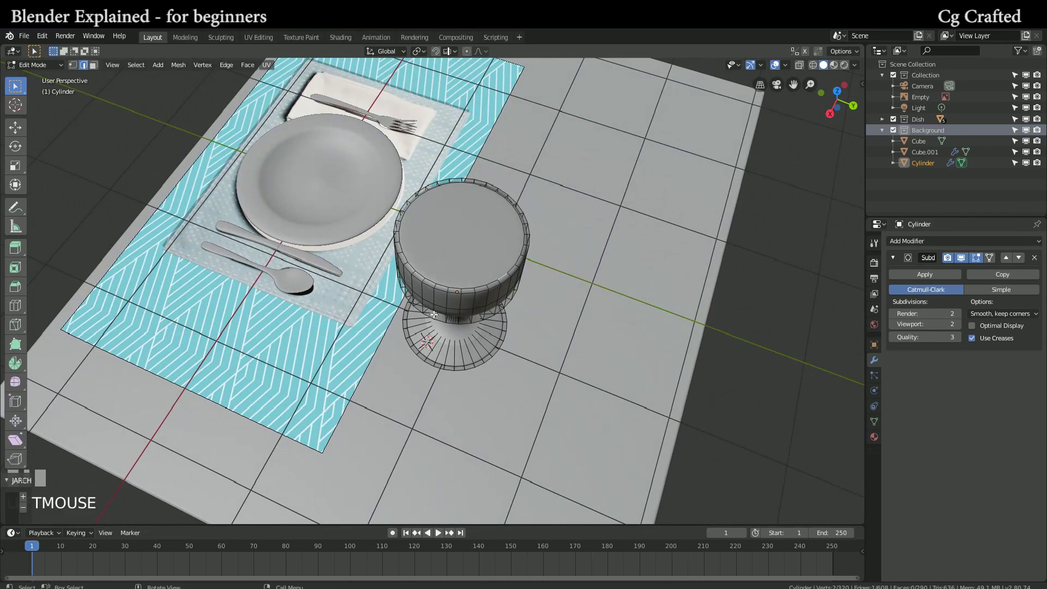
{"action": "key", "text": "3"}
{"action": "left_click", "coordinate": [439, 268]}
{"action": "middle_click_drag", "start_coordinate": [440, 268], "coordinate": [404, 241], "text": "shift"}
{"action": "scroll", "coordinate": [422, 349], "scroll_direction": "up", "scroll_amount": 2}
{"action": "key", "text": "x"}
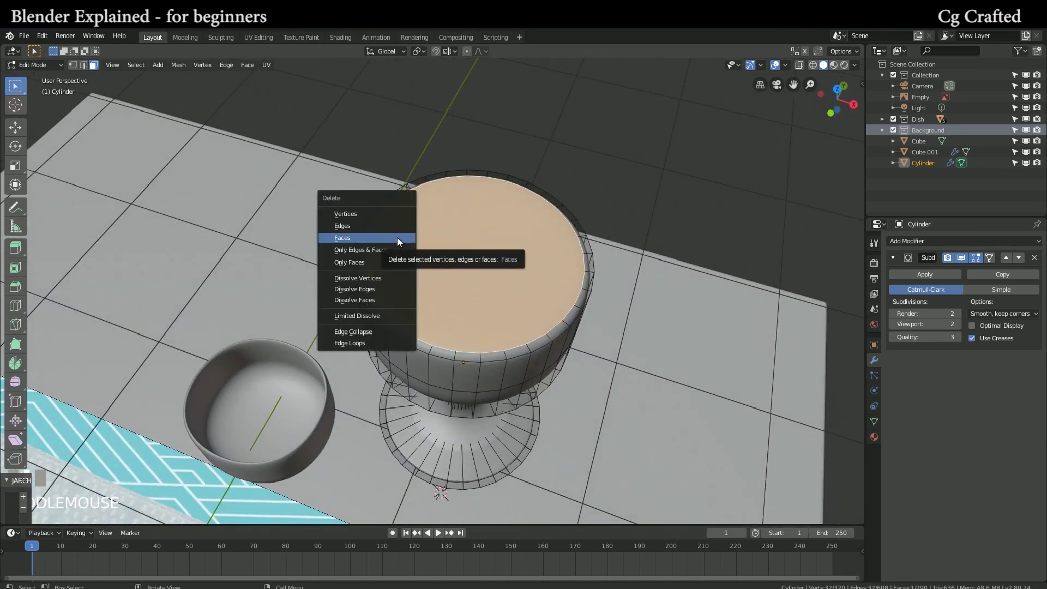
{"action": "left_click", "coordinate": [397, 238]}
Step: Delete the narrow ring of inset faces around the goblet's rim to leave the bowl open
{"action": "middle_click_drag", "start_coordinate": [397, 237], "coordinate": [467, 300]}
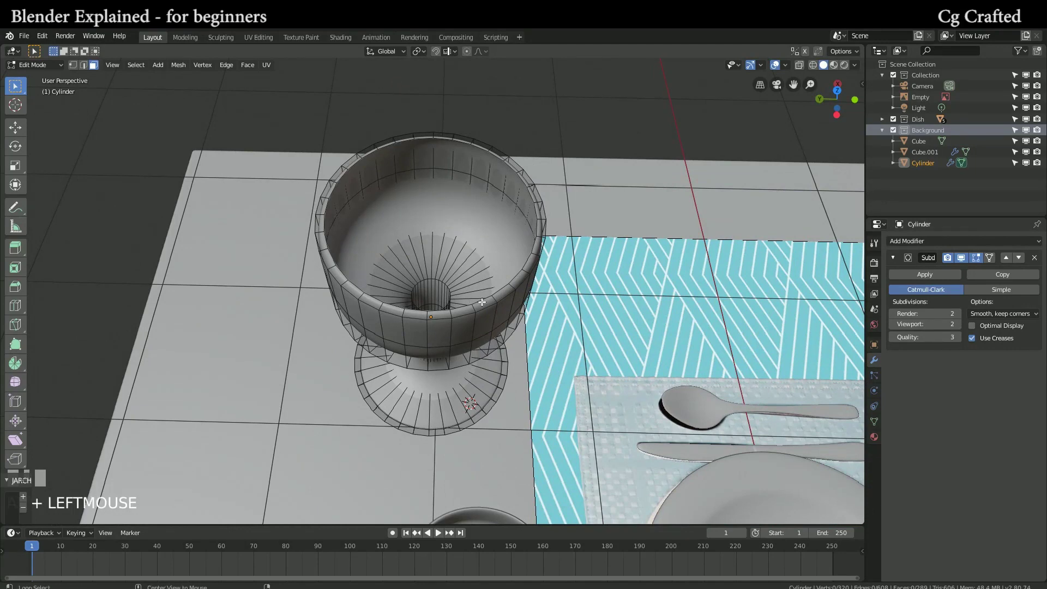
{"action": "left_click", "coordinate": [483, 304], "text": "alt"}
{"action": "middle_click_drag", "start_coordinate": [472, 306], "coordinate": [451, 304]}
{"action": "key", "text": "x"}
{"action": "left_click", "coordinate": [404, 257]}
{"action": "key", "text": "Tab"}
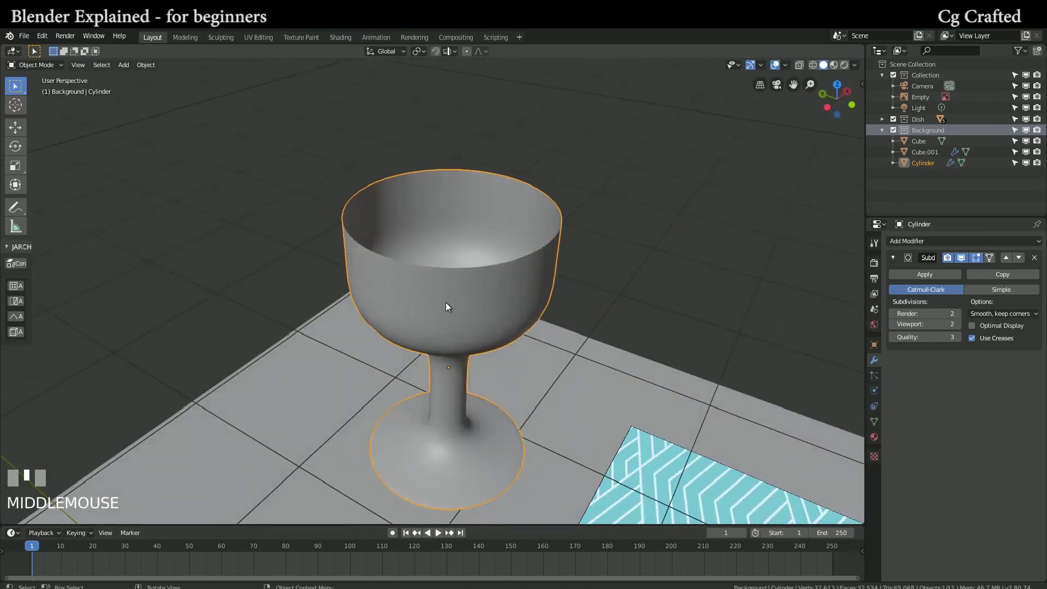
Step: Add a Solidify modifier with 0.092 m thickness to the goblet and place it before the Subdivision Surface modifier
{"action": "left_click", "coordinate": [911, 244]}
{"action": "left_click", "coordinate": [839, 404]}
{"action": "middle_click_drag", "start_coordinate": [839, 410], "coordinate": [508, 301]}
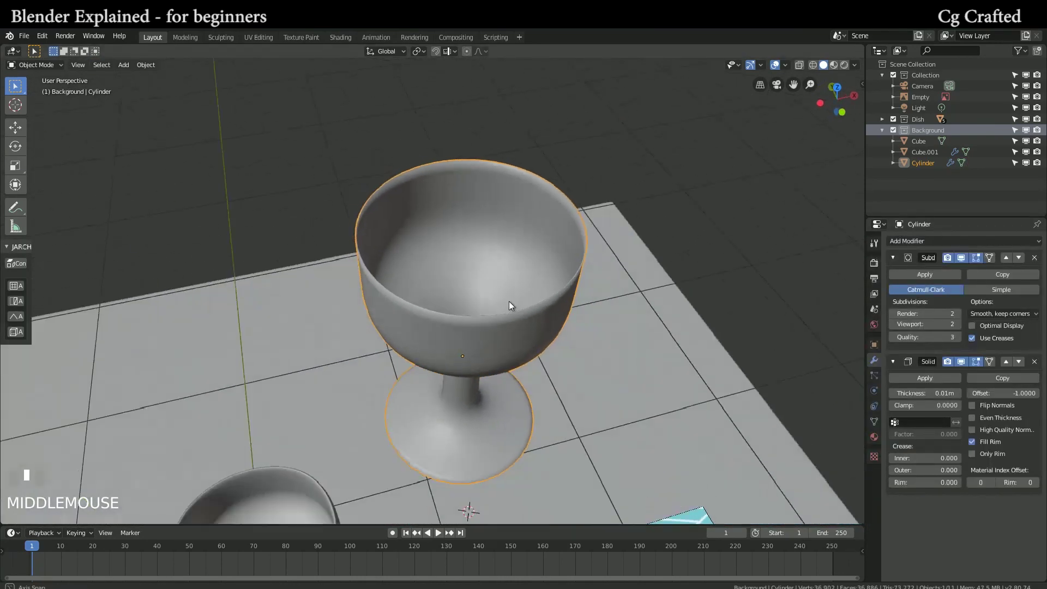
{"action": "scroll", "coordinate": [508, 301], "scroll_direction": "up", "scroll_amount": 2}
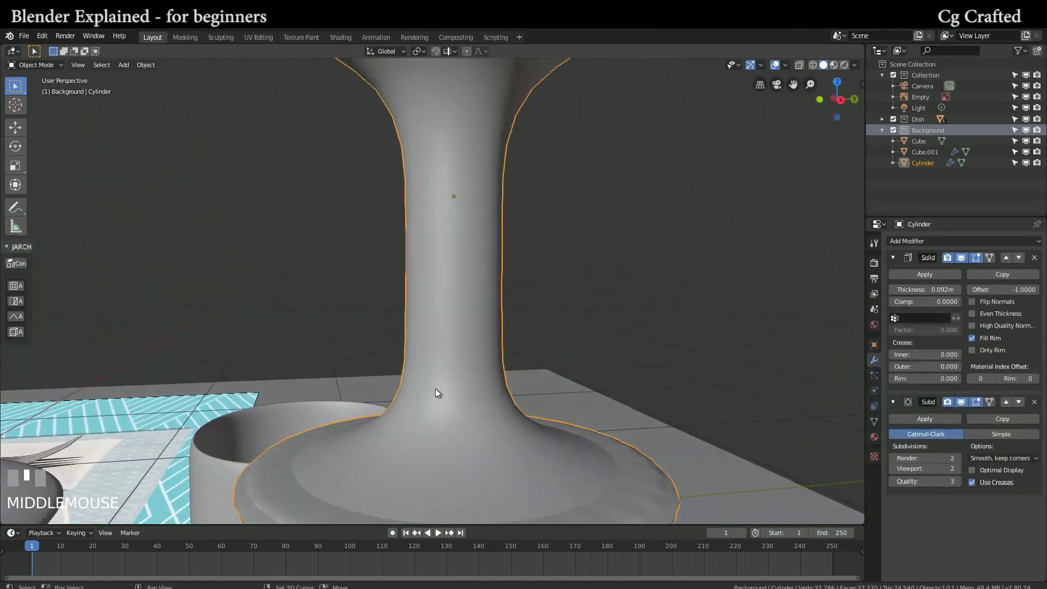
Step: Examine the edge of the goblet's foot and how the Solidify thickness shapes its mesh
{"action": "middle_click_drag", "start_coordinate": [435, 388], "coordinate": [316, 282]}
{"action": "key", "text": "Tab"}
{"action": "middle_click_drag", "start_coordinate": [353, 334], "coordinate": [351, 411]}
{"action": "scroll", "coordinate": [298, 356], "scroll_direction": "up", "scroll_amount": 3}
{"action": "scroll", "coordinate": [316, 362], "scroll_direction": "down", "scroll_amount": 4}
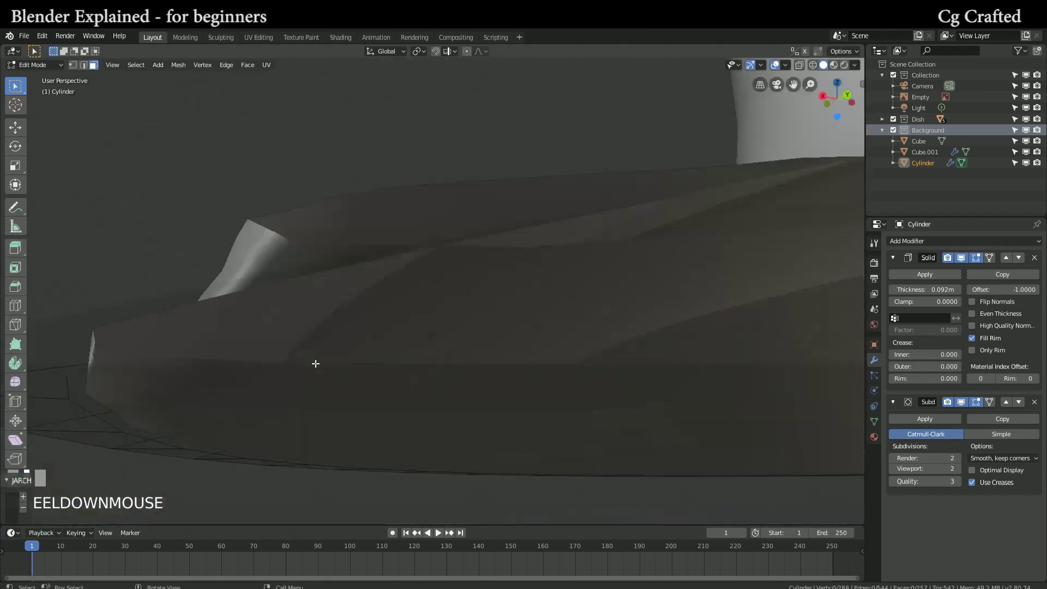
{"action": "key", "text": "Tab"}
{"action": "middle_click_drag", "start_coordinate": [316, 362], "coordinate": [467, 355]}
{"action": "scroll", "coordinate": [468, 355], "scroll_direction": "down", "scroll_amount": 1}
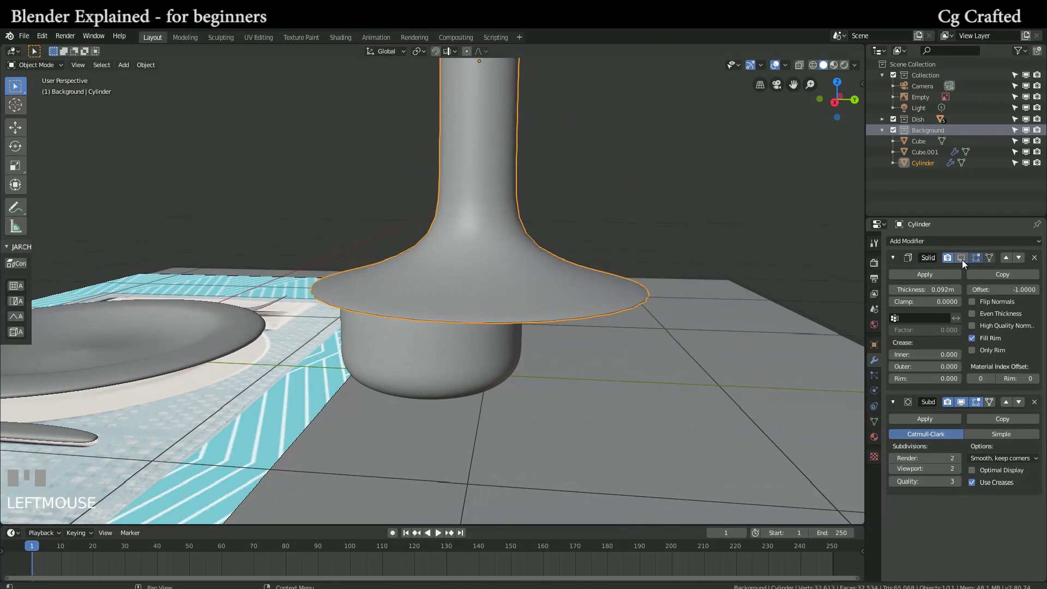
Step: Select the bottom face of the goblet's foot and lower it along Z to thicken the foot
{"action": "key", "text": "Tab"}
{"action": "scroll", "coordinate": [491, 256], "scroll_direction": "up", "scroll_amount": 5}
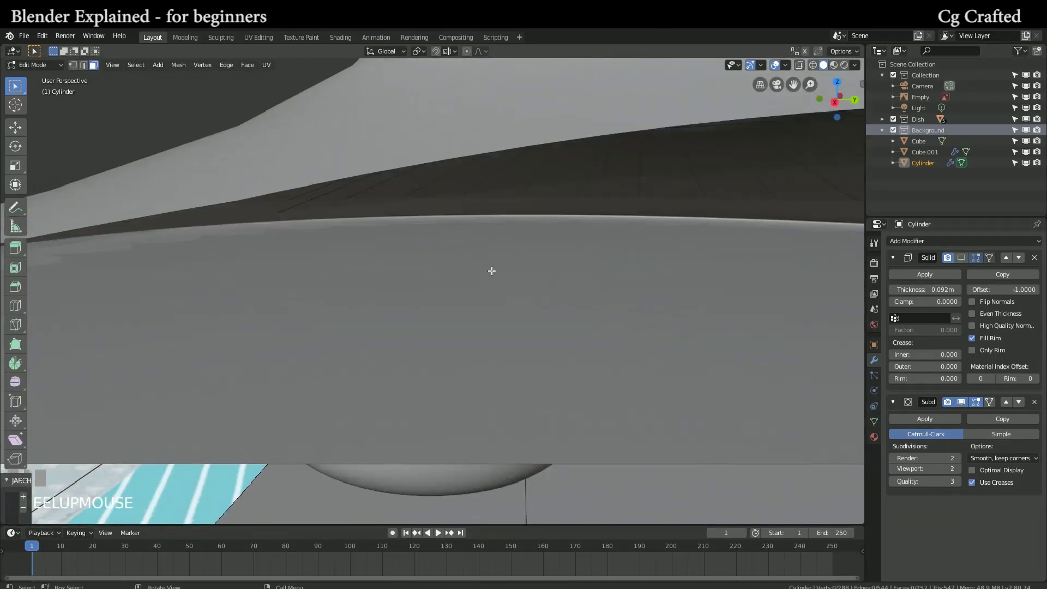
{"action": "left_click", "coordinate": [492, 270]}
{"action": "scroll", "coordinate": [490, 273], "scroll_direction": "down", "scroll_amount": 4}
{"action": "mouse_move", "coordinate": [490, 273]}
{"action": "middle_mouse_down"}
{"action": "mouse_move", "coordinate": [485, 241]}
{"action": "mouse_move", "coordinate": [495, 263]}
{"action": "middle_mouse_up"}
{"action": "key", "text": "g"}
{"action": "key", "text": "z"}
{"action": "left_click", "coordinate": [504, 315]}
Step: Add two supporting loop cuts around the foot's side, one near its lower edge and one near its upper edge
{"action": "middle_click_drag", "start_coordinate": [595, 400], "coordinate": [598, 388]}
{"action": "key", "text": "ctrl+r"}
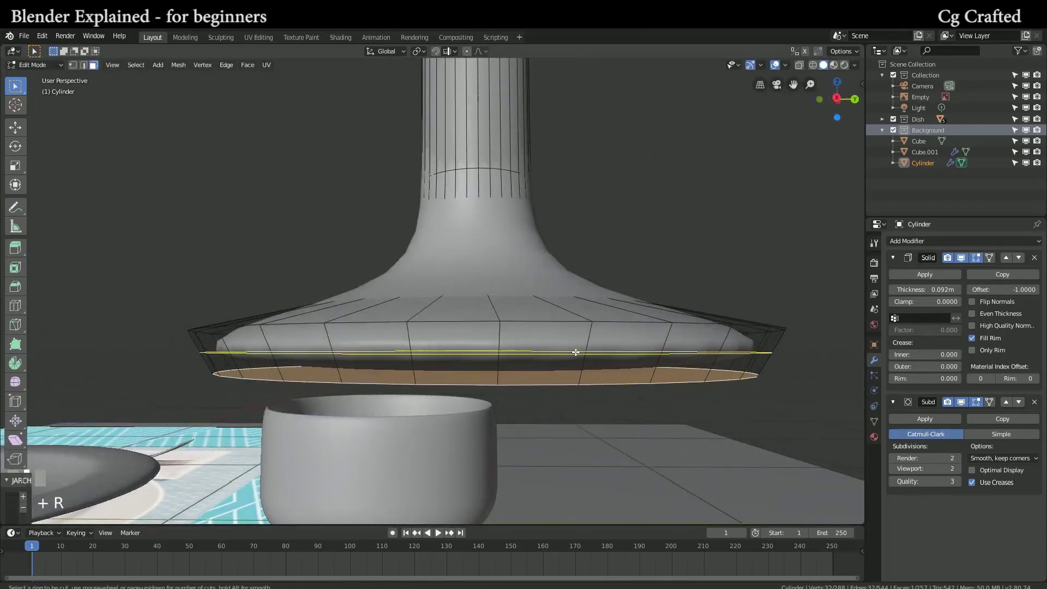
{"action": "left_click", "coordinate": [575, 351]}
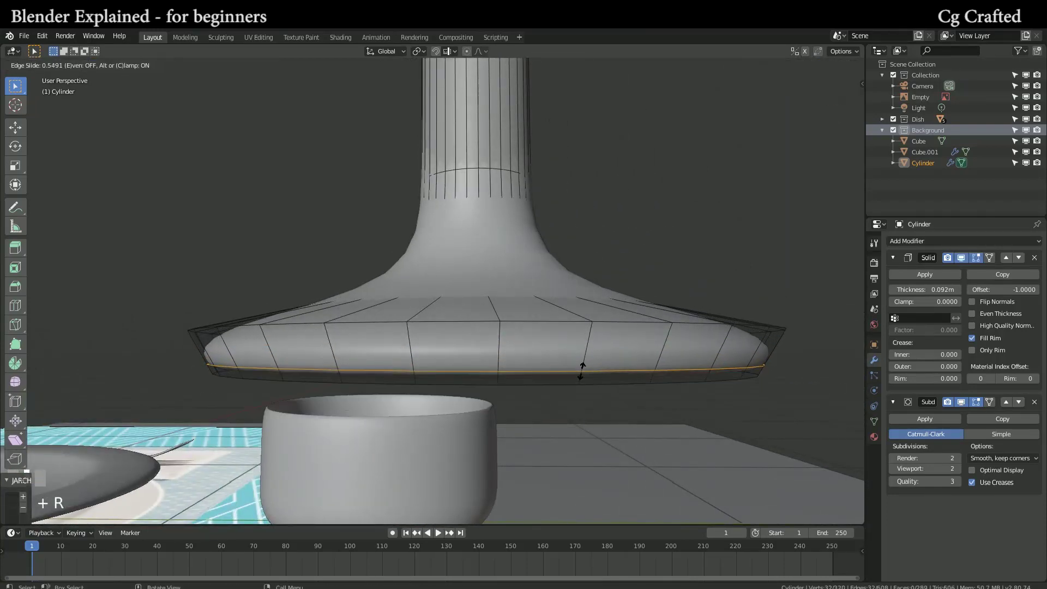
{"action": "left_click", "coordinate": [582, 371]}
{"action": "left_click", "coordinate": [718, 344]}
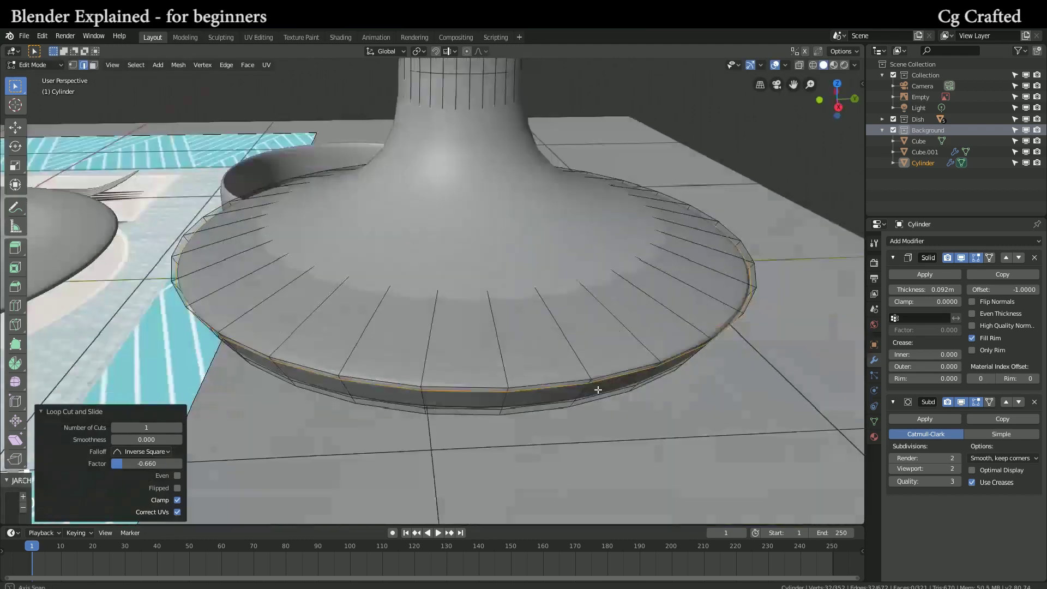
Step: Scale the edge loop at the middle of the goblet's stem to about 0.53 of its size
{"action": "key", "text": "Tab"}
{"action": "scroll", "coordinate": [593, 386], "scroll_direction": "down", "scroll_amount": 3}
{"action": "middle_click_drag", "start_coordinate": [593, 386], "coordinate": [600, 323]}
{"action": "scroll", "coordinate": [601, 323], "scroll_direction": "down", "scroll_amount": 1}
{"action": "scroll", "coordinate": [518, 288], "scroll_direction": "down", "scroll_amount": 3}
{"action": "scroll", "coordinate": [394, 301], "scroll_direction": "up", "scroll_amount": 3}
{"action": "middle_click_drag", "start_coordinate": [384, 163], "coordinate": [379, 242], "text": "shift"}
{"action": "key", "text": "Tab"}
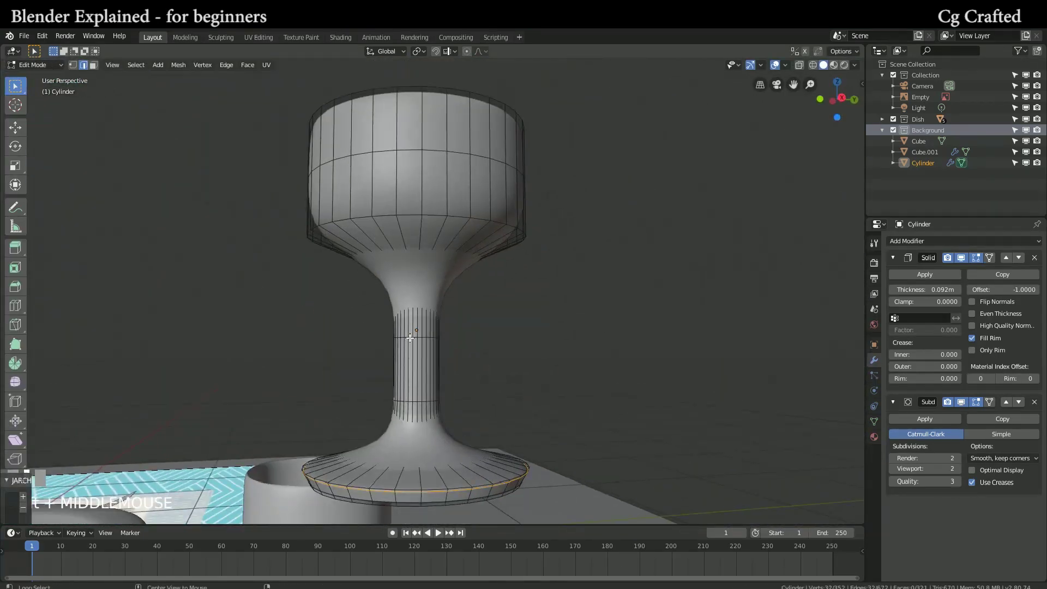
{"action": "key", "text": "s"}
{"action": "left_click", "coordinate": [360, 341]}
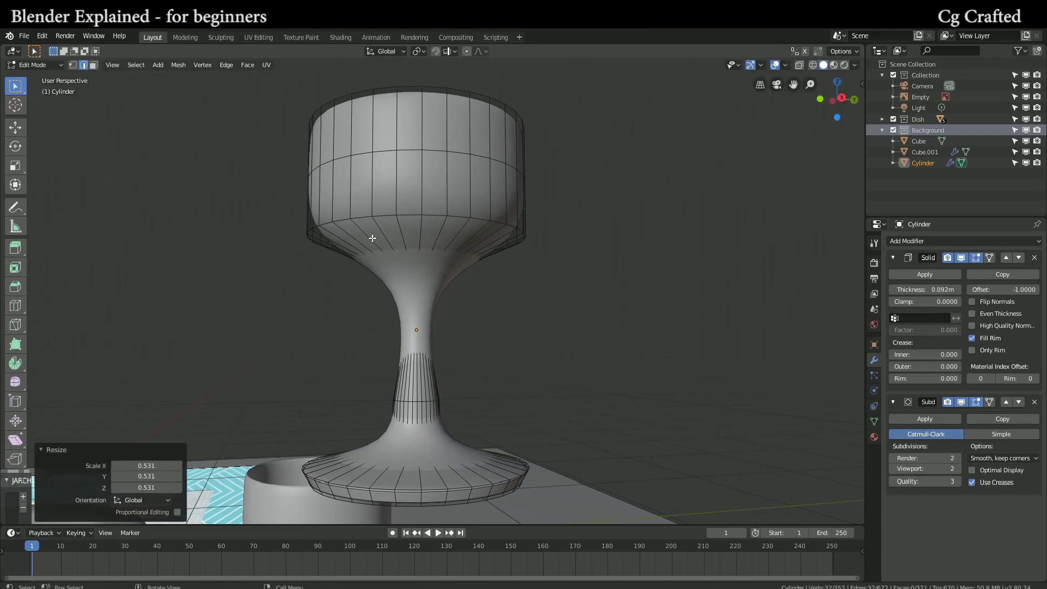
Step: Extrude the bowl's rim upward and taper it to about 0.88, and stretch the stem's face rings vertically by about 1.13
{"action": "middle_click_drag", "start_coordinate": [430, 240], "coordinate": [440, 291], "text": "shift"}
{"action": "left_click", "coordinate": [452, 304], "text": "alt"}
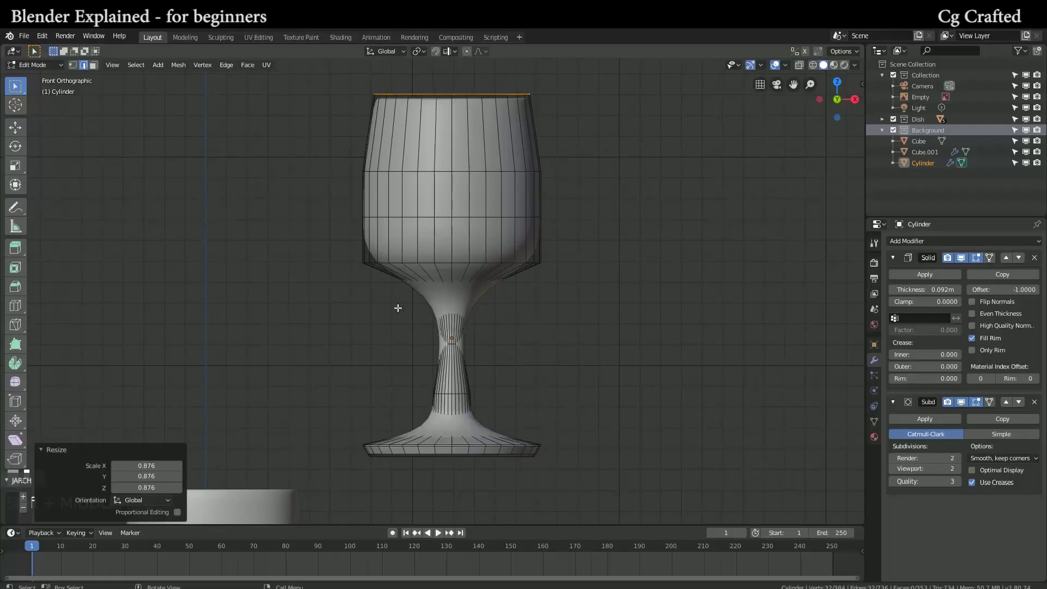
{"action": "left_click", "coordinate": [450, 391], "text": "alt"}
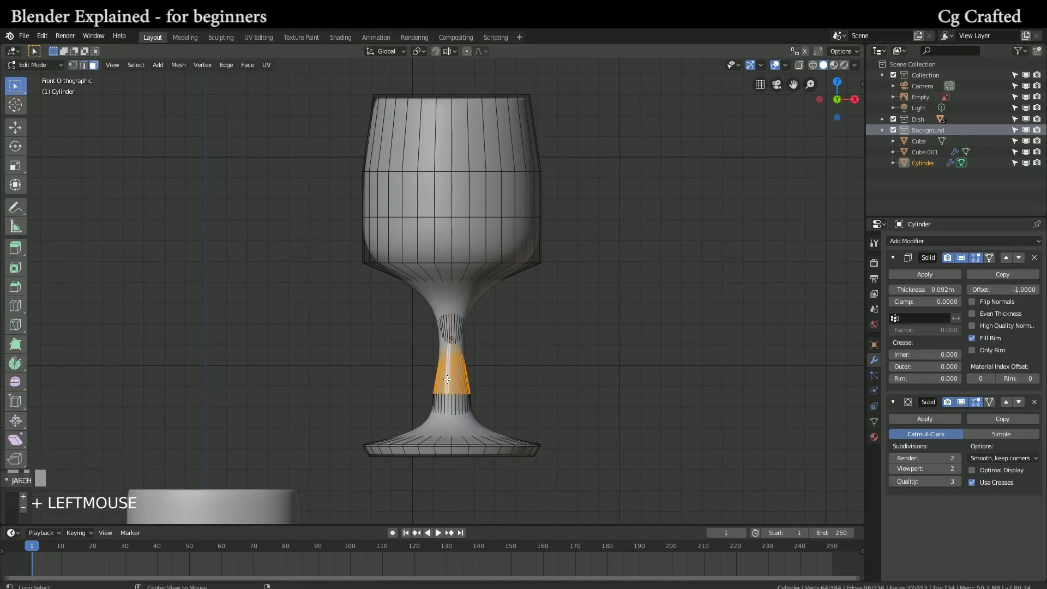
{"action": "key", "text": "s"}
{"action": "key", "text": "z"}
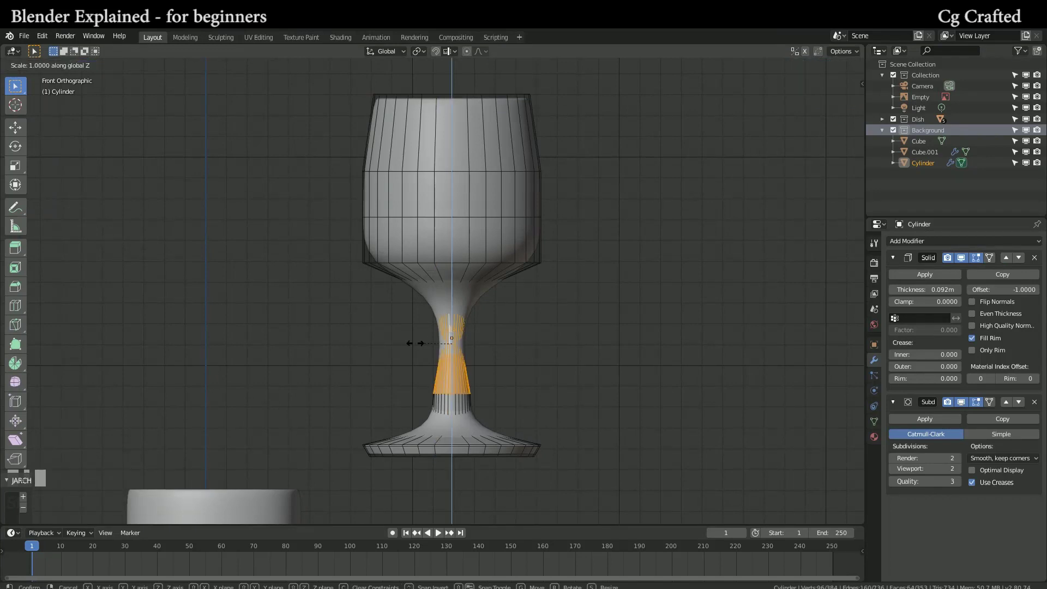
{"action": "left_click", "coordinate": [410, 337]}
{"action": "scroll", "coordinate": [369, 324], "scroll_direction": "down", "scroll_amount": 2}
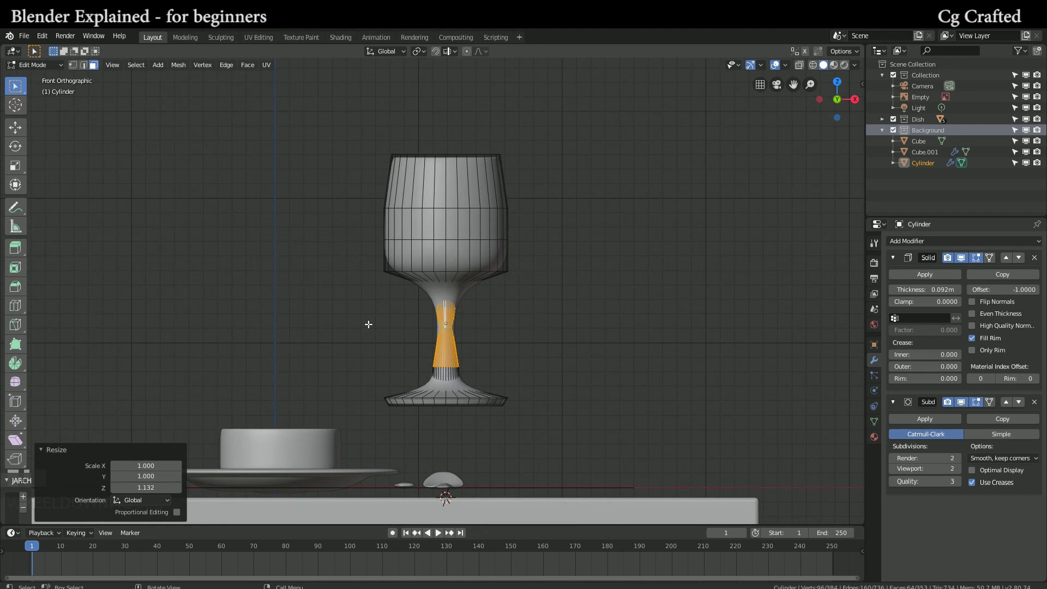
Step: Add the bowl's face rings to the stem selection, stretch them vertically together and raise them about 0.24 m
{"action": "left_click", "coordinate": [442, 277], "text": "alt+shift"}
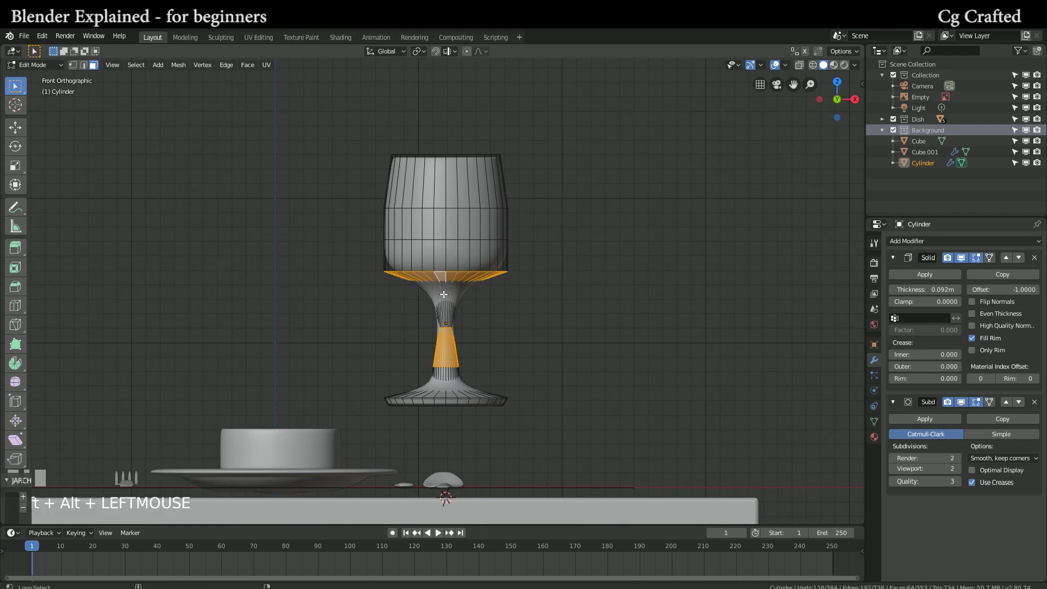
{"action": "left_click", "coordinate": [446, 256], "text": "alt+shift"}
{"action": "left_click", "coordinate": [447, 224], "text": "alt+shift"}
{"action": "left_click", "coordinate": [448, 185], "text": "alt+shift"}
{"action": "key", "text": "s"}
{"action": "key", "text": "z"}
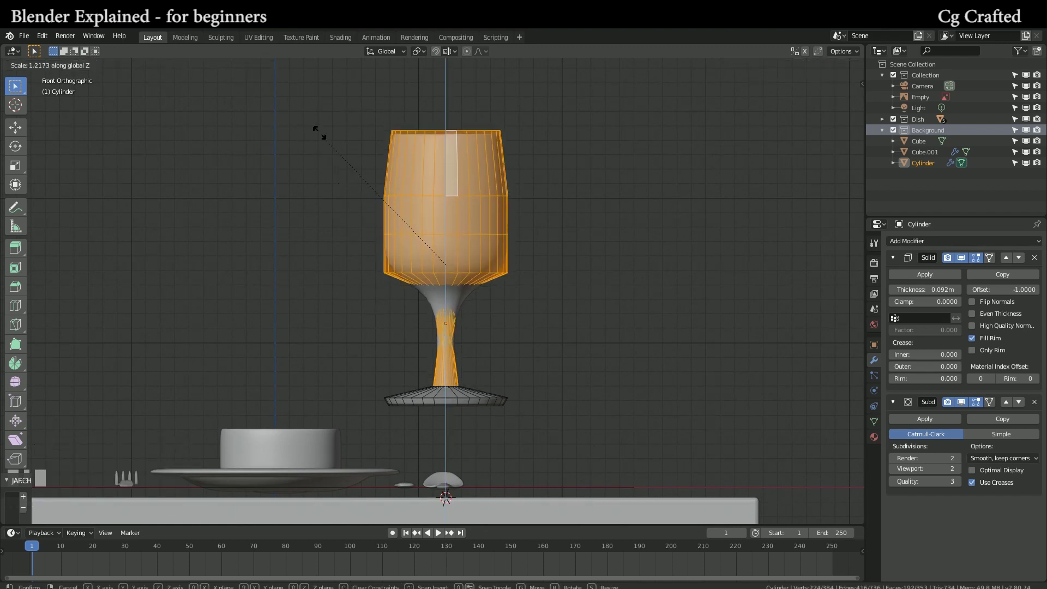
{"action": "left_click", "coordinate": [319, 102]}
{"action": "key", "text": "g"}
{"action": "key", "text": "z"}
{"action": "left_click", "coordinate": [364, 113]}
Step: Select the three face rings of the goblet's bowl and squash them vertically to shorten the bowl slightly
{"action": "middle_click_drag", "start_coordinate": [363, 113], "coordinate": [373, 183], "text": "shift"}
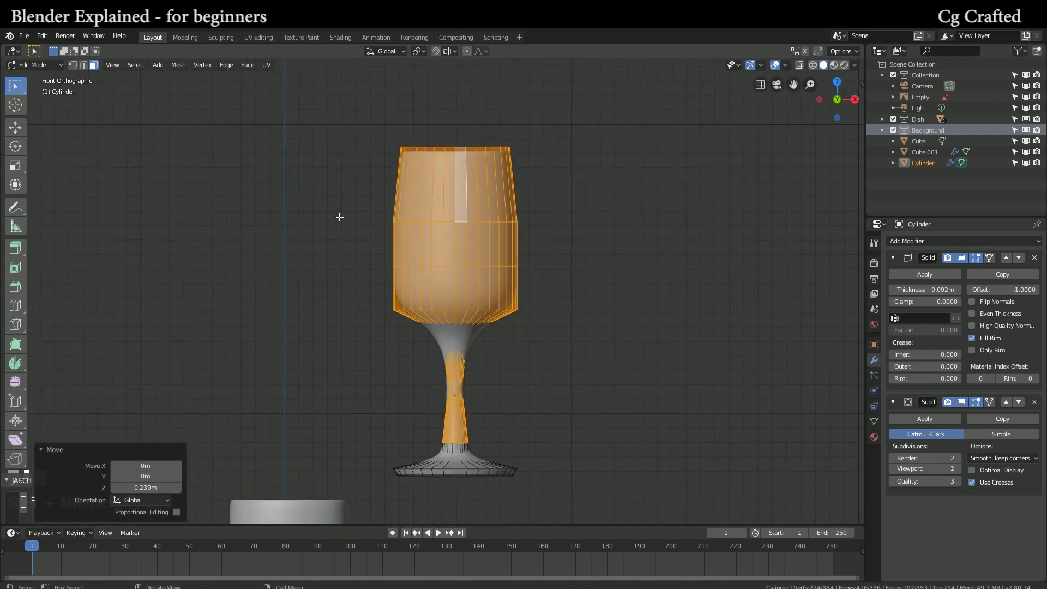
{"action": "left_click", "coordinate": [440, 164], "text": "alt"}
{"action": "left_click", "coordinate": [447, 240], "text": "alt+shift"}
{"action": "left_click", "coordinate": [447, 275], "text": "alt+shift"}
{"action": "key", "text": "s"}
{"action": "key", "text": "z"}
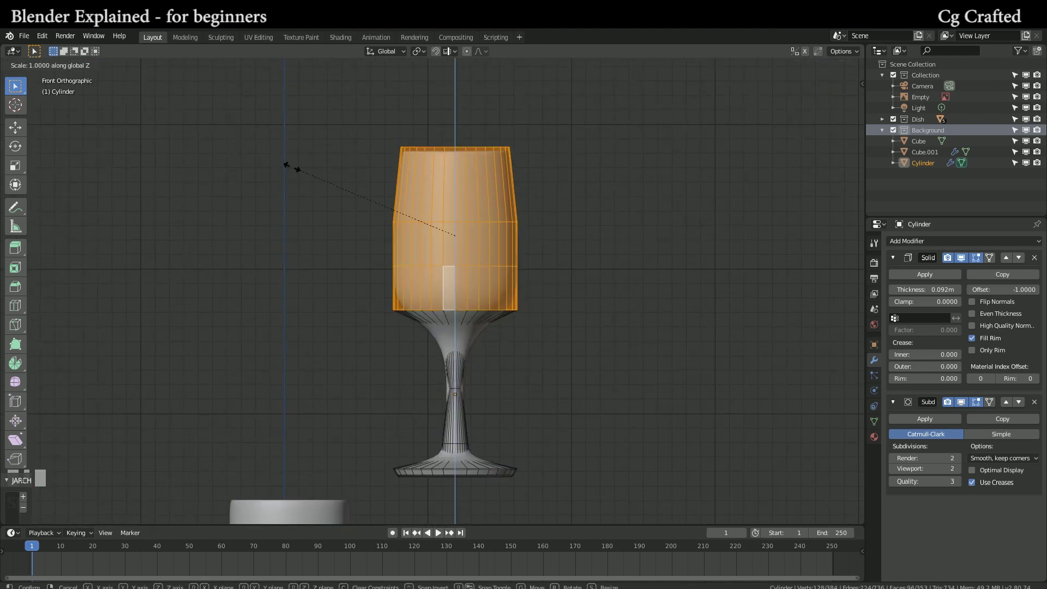
{"action": "left_click", "coordinate": [322, 169]}
Step: Add a loop cut with a factor of about -0.476 in the taper under the bowl and scale it horizontally only
{"action": "left_click", "coordinate": [280, 314]}
{"action": "left_click", "coordinate": [279, 314]}
{"action": "key", "text": "s"}
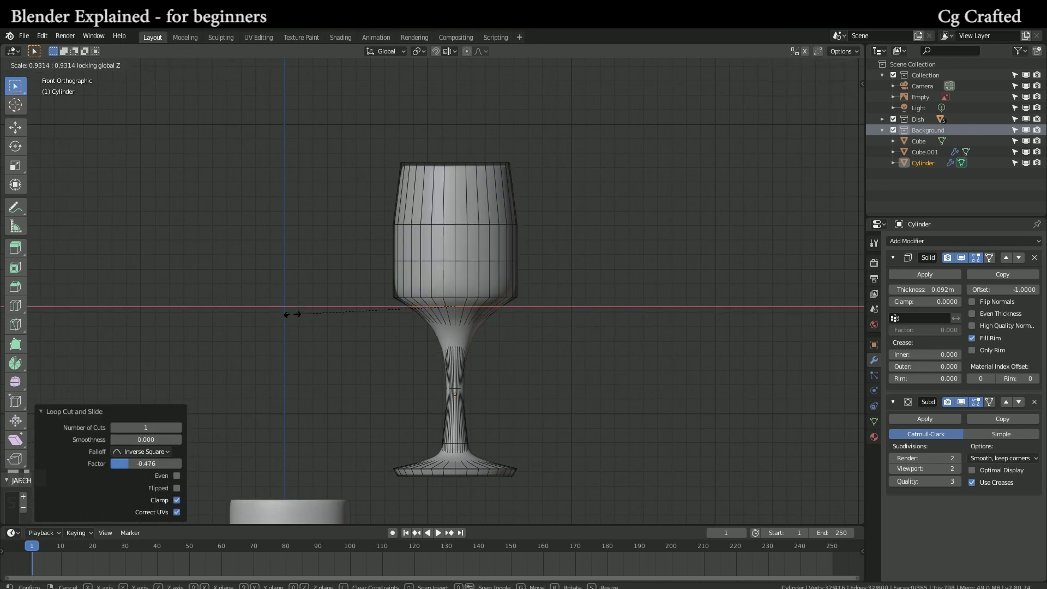
{"action": "left_click", "coordinate": [425, 322]}
Step: Select the edge loop on the goblet's upper stem and turn off viewport display of the Solidify and Subdivision modifiers
{"action": "scroll", "coordinate": [434, 324], "scroll_direction": "up", "scroll_amount": 3}
{"action": "middle_click_drag", "start_coordinate": [434, 324], "coordinate": [447, 284], "text": "shift"}
{"action": "left_click", "coordinate": [465, 321], "text": "alt+shift"}
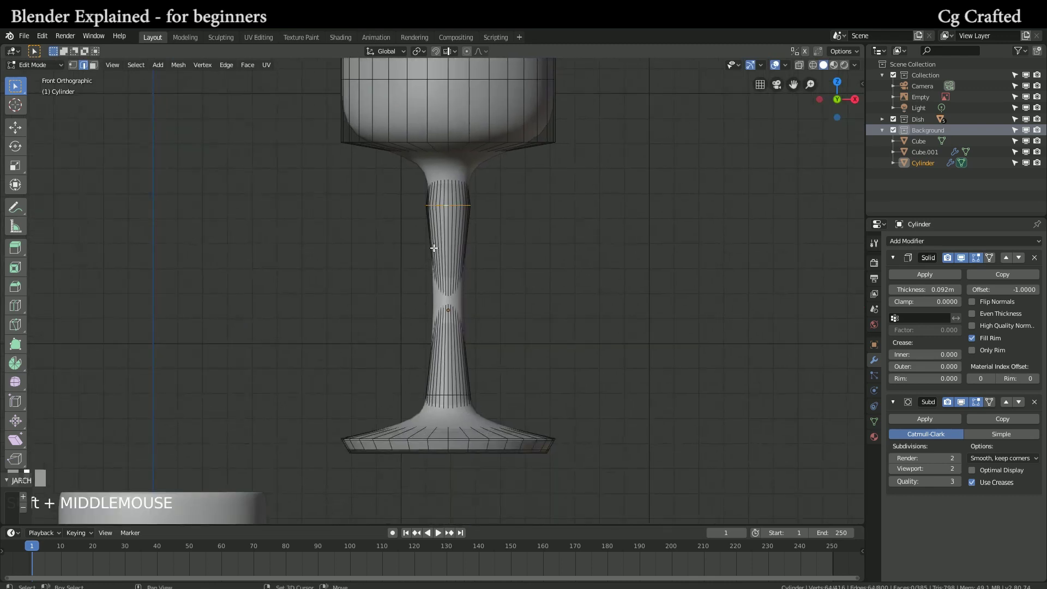
{"action": "left_click", "coordinate": [962, 259]}
{"action": "left_click", "coordinate": [961, 402]}
{"action": "scroll", "coordinate": [421, 310], "scroll_direction": "up", "scroll_amount": 1}
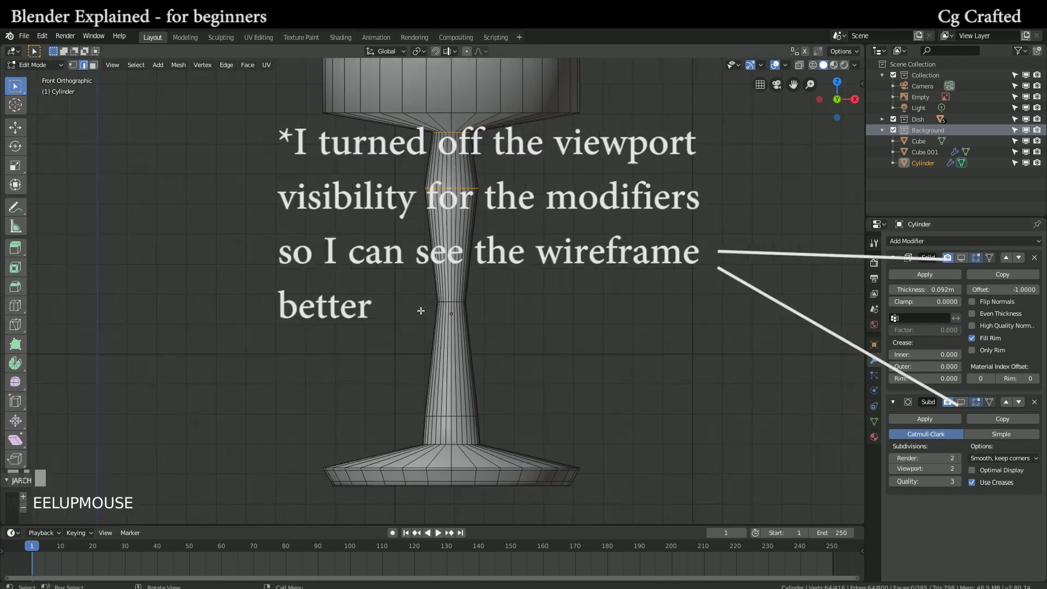
Step: Scale the edge loop near the top of the stem to about 0.537 of its size
{"action": "left_click", "coordinate": [456, 302], "text": "alt+shift"}
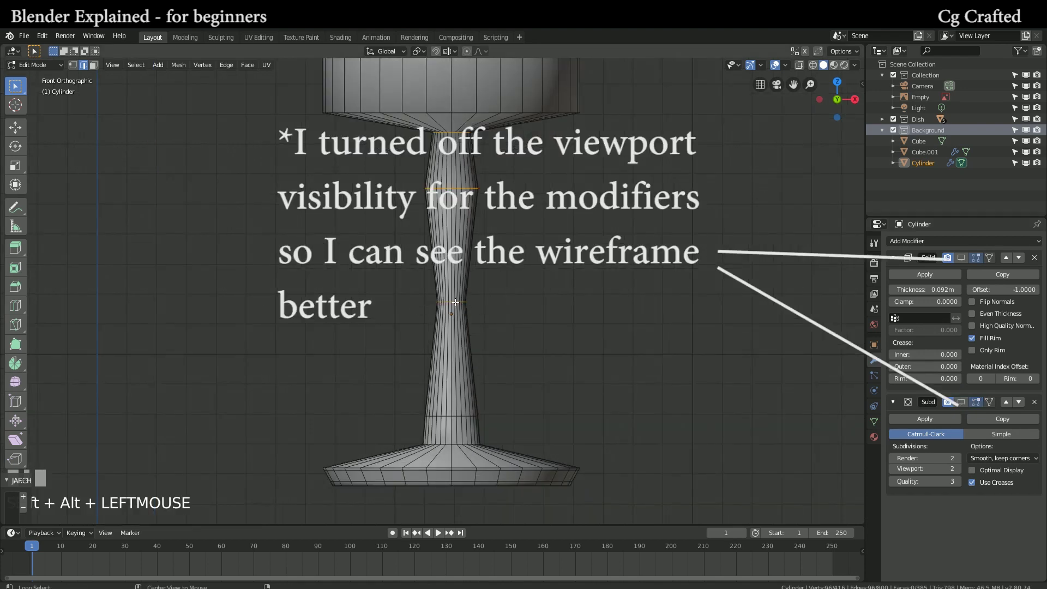
{"action": "key", "text": "s"}
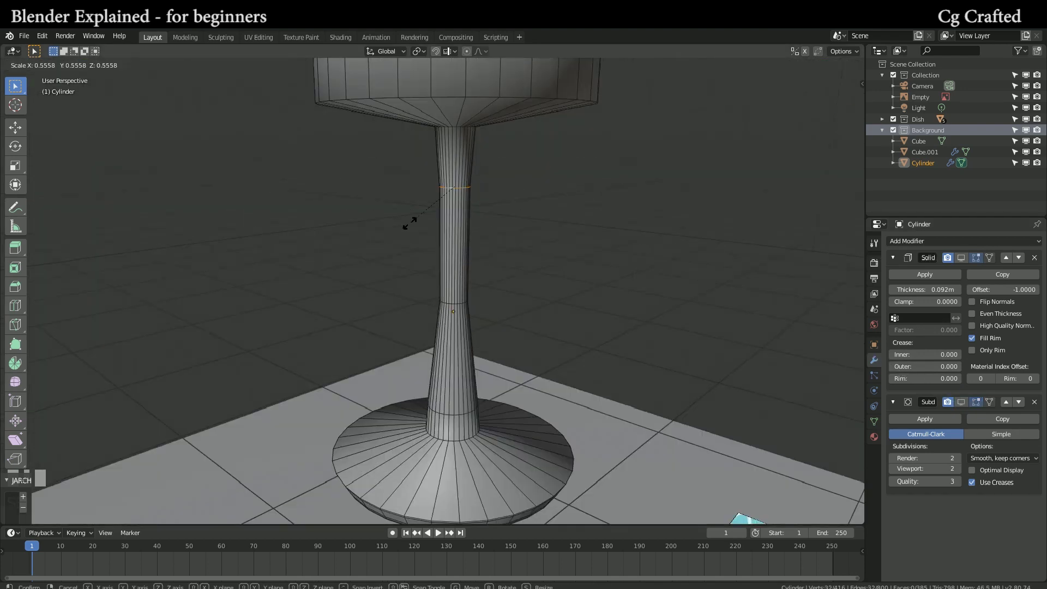
{"action": "left_click", "coordinate": [412, 223]}
{"action": "middle_click_drag", "start_coordinate": [410, 221], "coordinate": [365, 238]}
{"action": "scroll", "coordinate": [381, 180], "scroll_direction": "down", "scroll_amount": 2}
{"action": "middle_click_drag", "start_coordinate": [366, 239], "coordinate": [334, 268]}
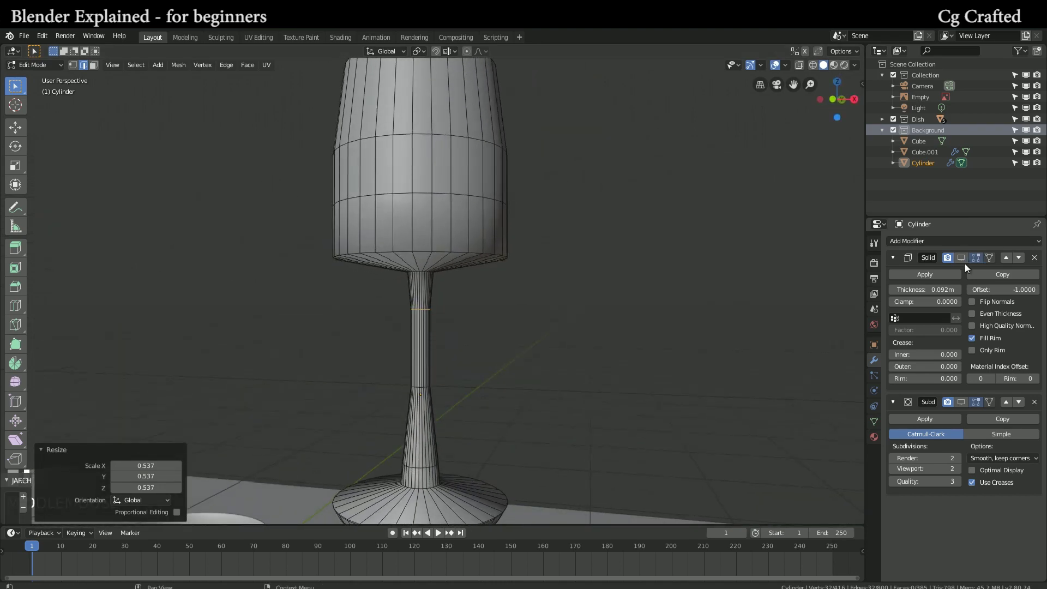
Step: Turn viewport display of the Subdivision and Solidify modifiers back on, leave mesh editing and inspect the goblet
{"action": "left_click", "coordinate": [962, 400]}
{"action": "middle_click_drag", "start_coordinate": [578, 283], "coordinate": [484, 311]}
{"action": "key", "text": "Tab"}
{"action": "scroll", "coordinate": [475, 285], "scroll_direction": "down", "scroll_amount": 5}
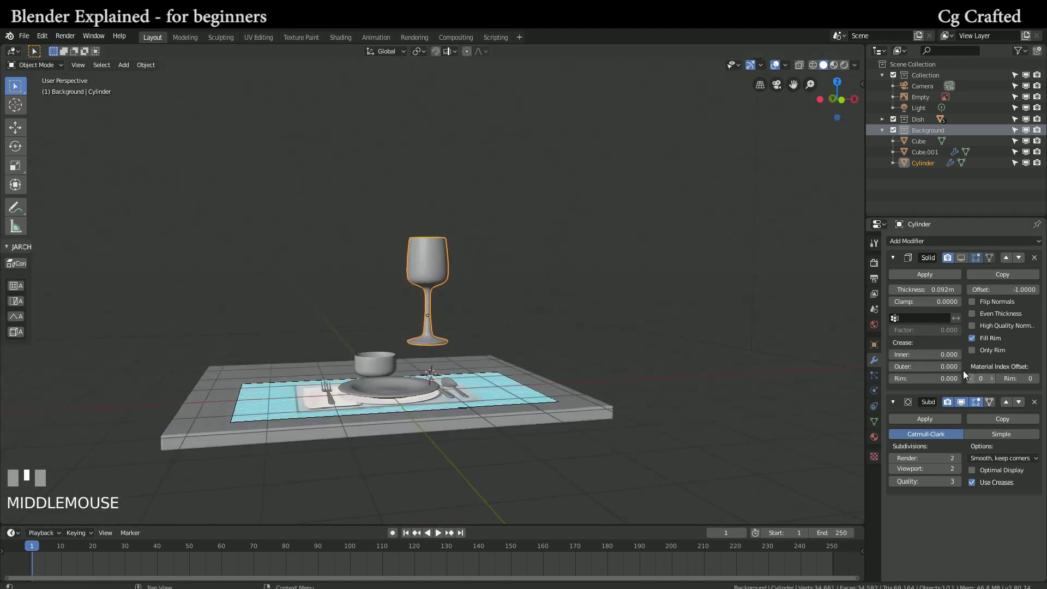
{"action": "left_click", "coordinate": [965, 258]}
{"action": "scroll", "coordinate": [477, 274], "scroll_direction": "up", "scroll_amount": 8}
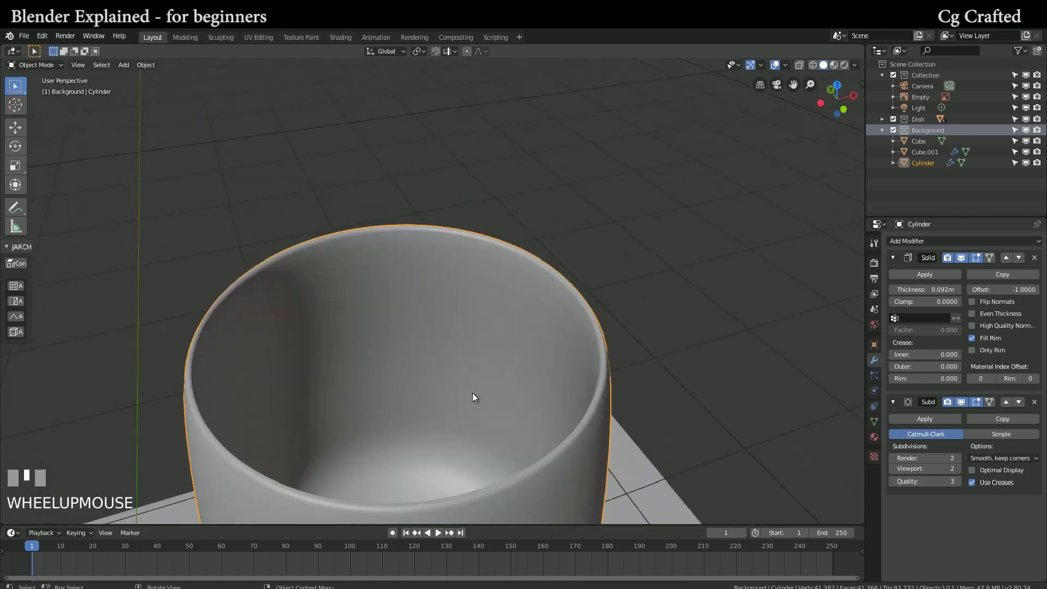
{"action": "middle_click_drag", "start_coordinate": [472, 393], "coordinate": [501, 442]}
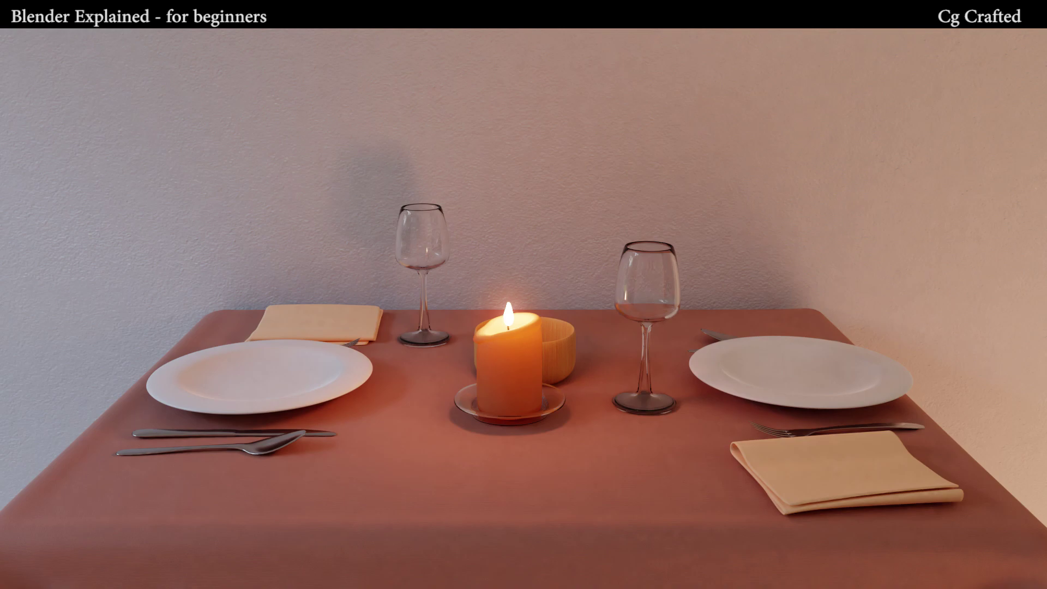
Step: Add a cube on the tabletop to the right of the goblet and scale it down to candle size
{"action": "middle_click_drag", "start_coordinate": [436, 284], "coordinate": [459, 300]}
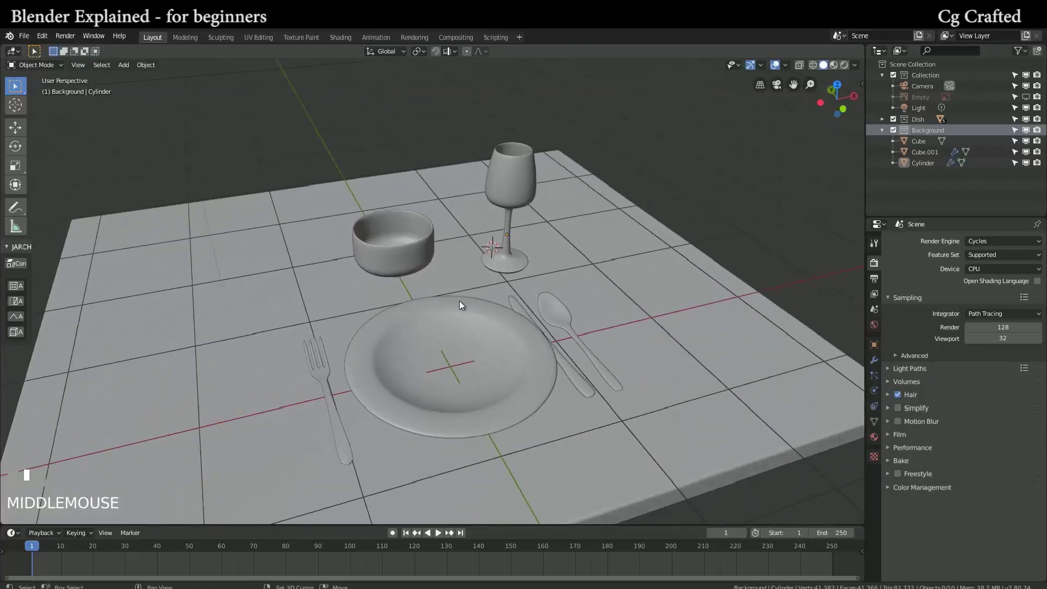
{"action": "scroll", "coordinate": [436, 302], "scroll_direction": "up", "scroll_amount": 4}
{"action": "left_click", "coordinate": [413, 305]}
{"action": "right_click", "coordinate": [463, 325], "text": "shift"}
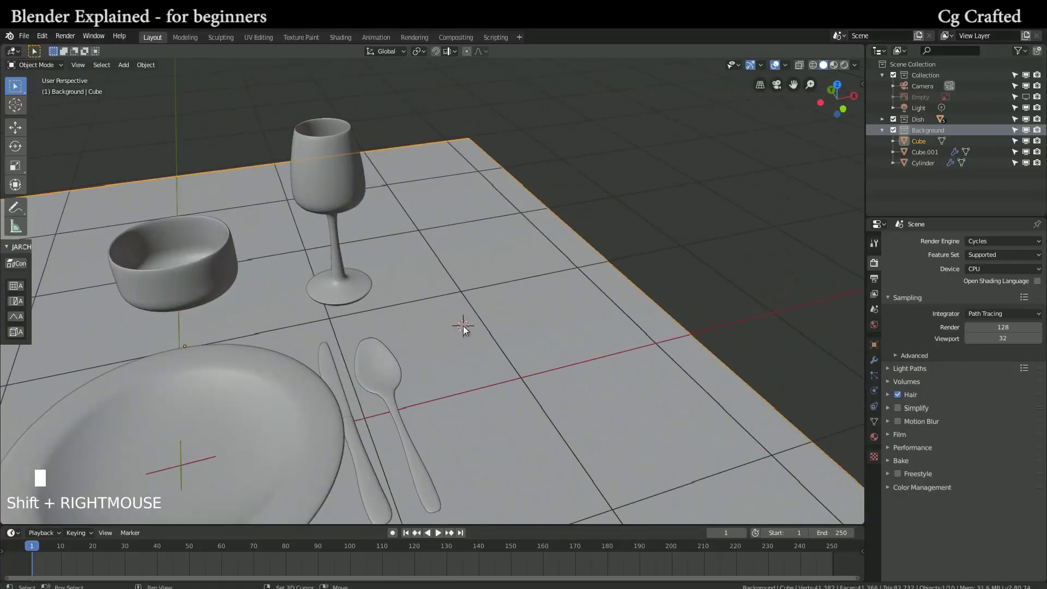
{"action": "key", "text": "shift+a"}
{"action": "mouse_move", "coordinate": [440, 275]}
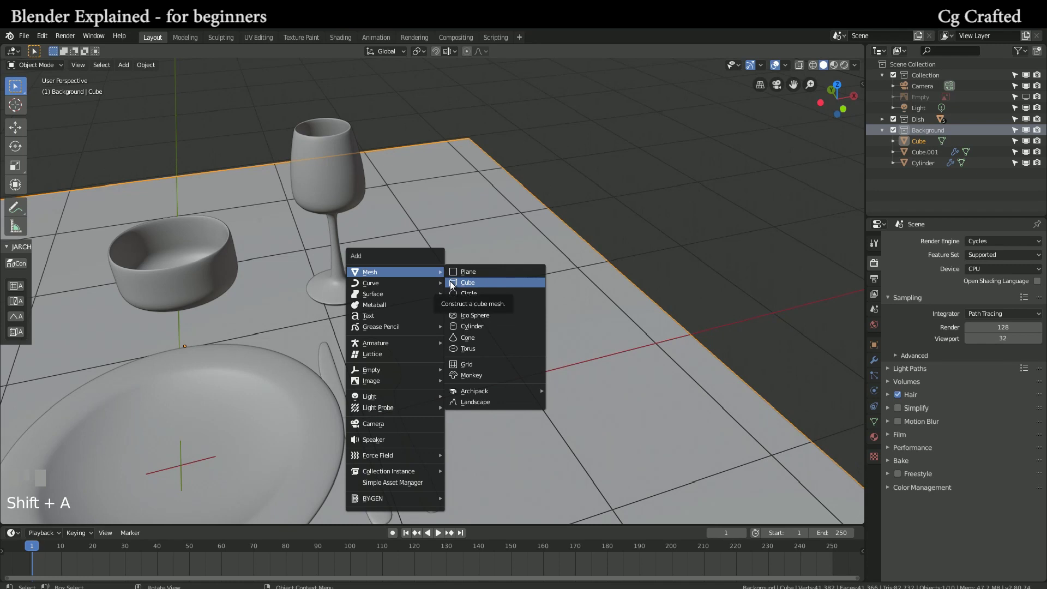
{"action": "left_click", "coordinate": [450, 282]}
{"action": "key", "text": "s"}
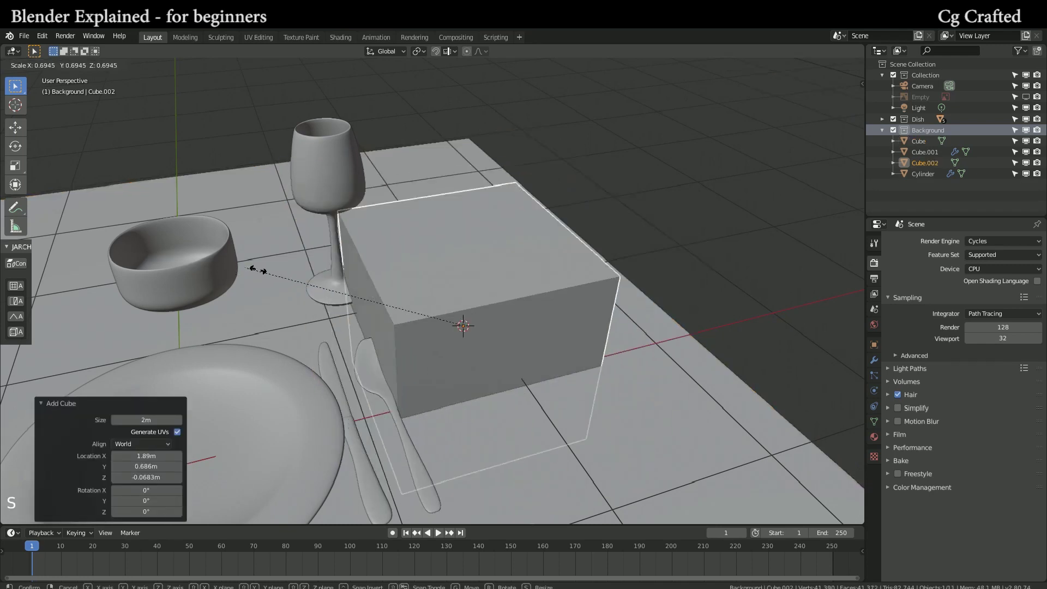
{"action": "left_click", "coordinate": [422, 314]}
Step: Raise the new cube onto the tabletop along Z and widen it horizontally while keeping its height
{"action": "key", "text": "g"}
{"action": "key", "text": "z"}
{"action": "left_click", "coordinate": [402, 290]}
{"action": "key", "text": "s"}
{"action": "key", "text": "z"}
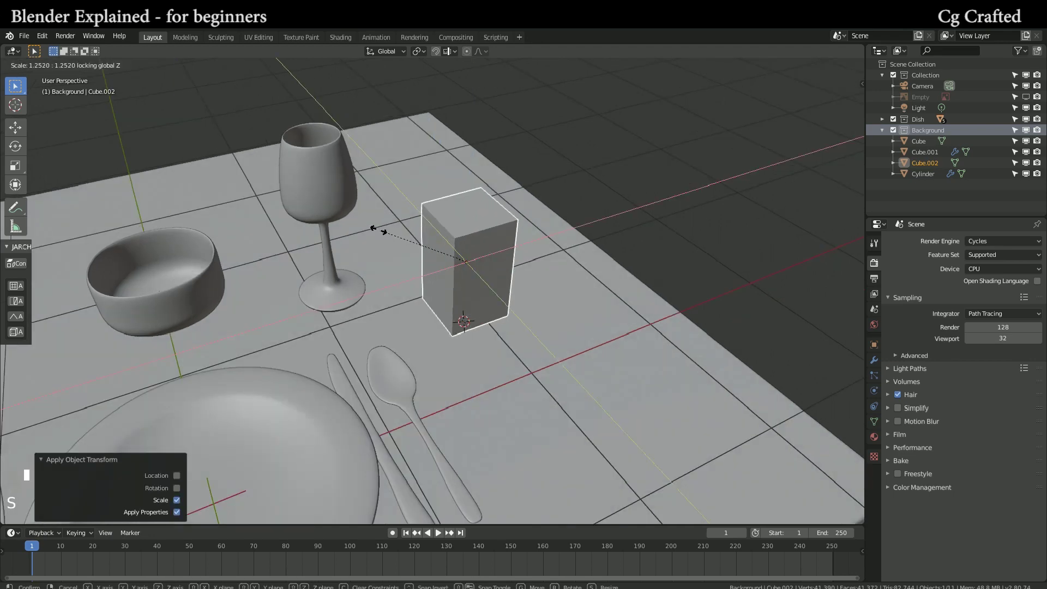
{"action": "left_click", "coordinate": [361, 225]}
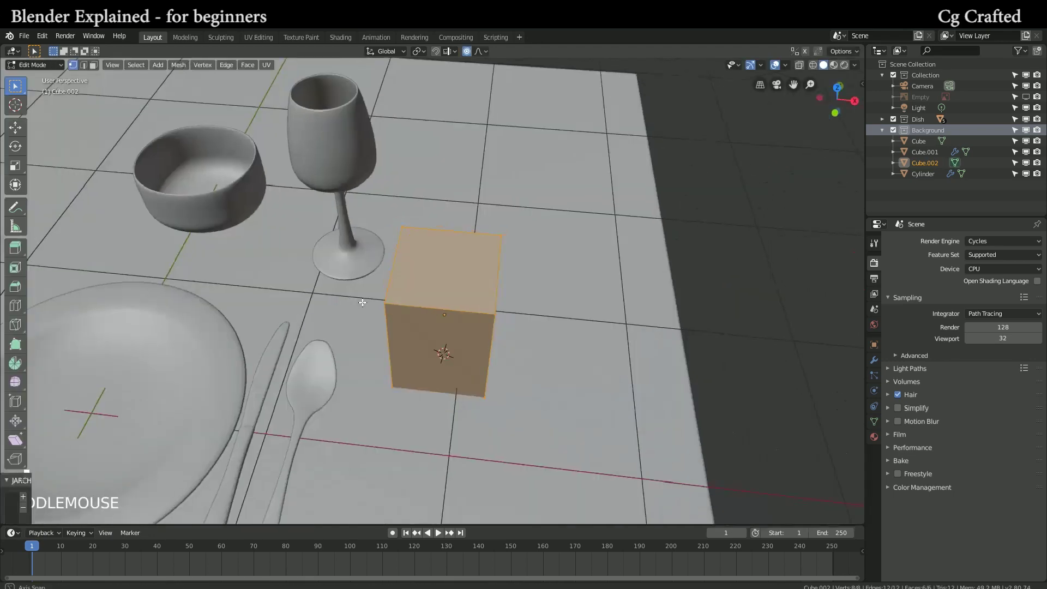
Step: Add a Subdivision Surface modifier to the cube with 3 viewport and 3 render subdivisions
{"action": "middle_click_drag", "start_coordinate": [427, 301], "coordinate": [408, 312]}
{"action": "left_click", "coordinate": [440, 278]}
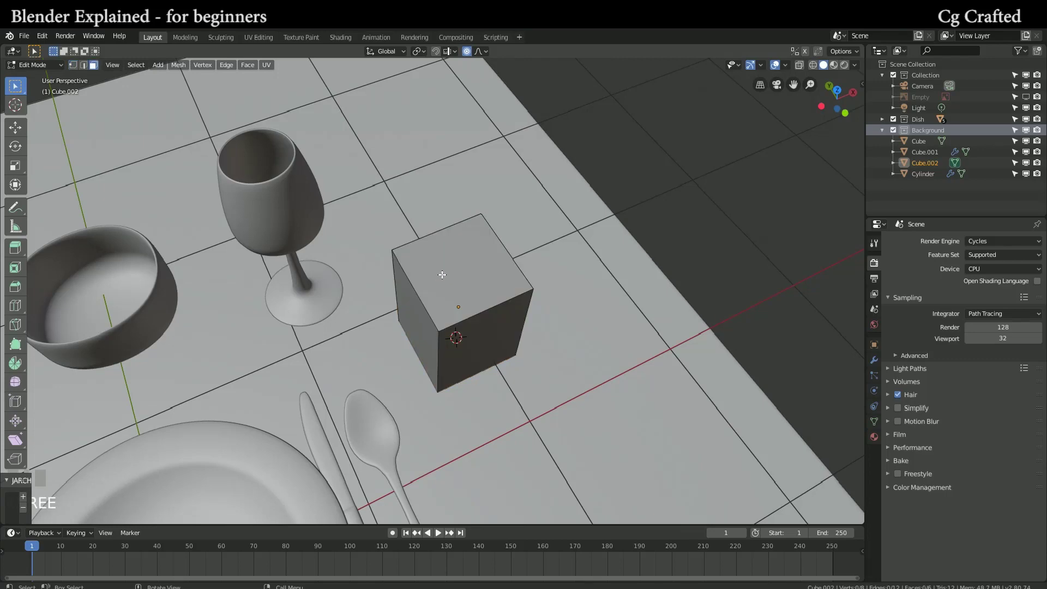
{"action": "key", "text": "Tab"}
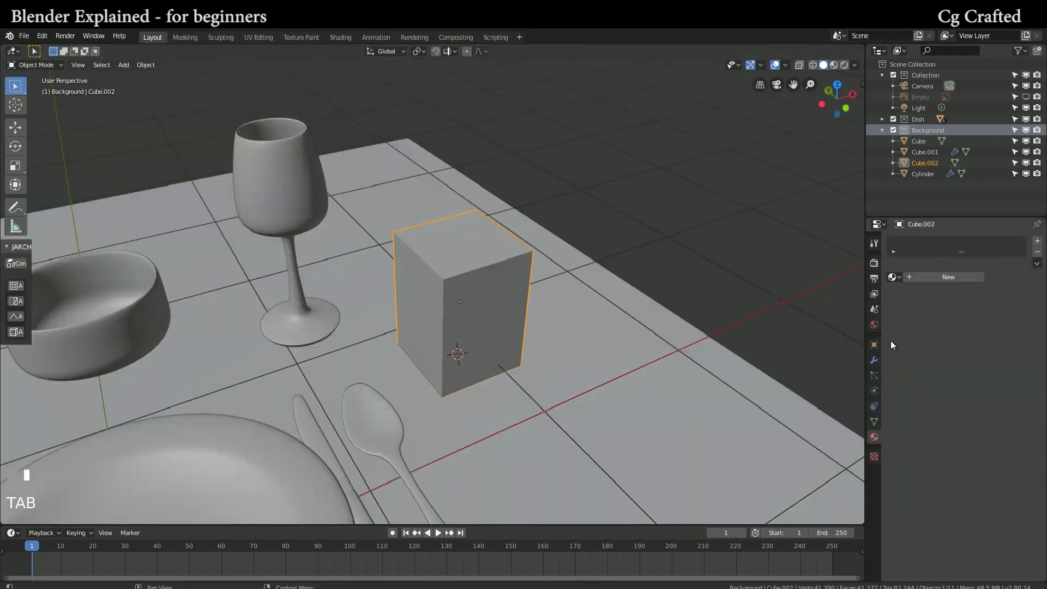
{"action": "left_click", "coordinate": [874, 360]}
{"action": "left_click", "coordinate": [922, 240]}
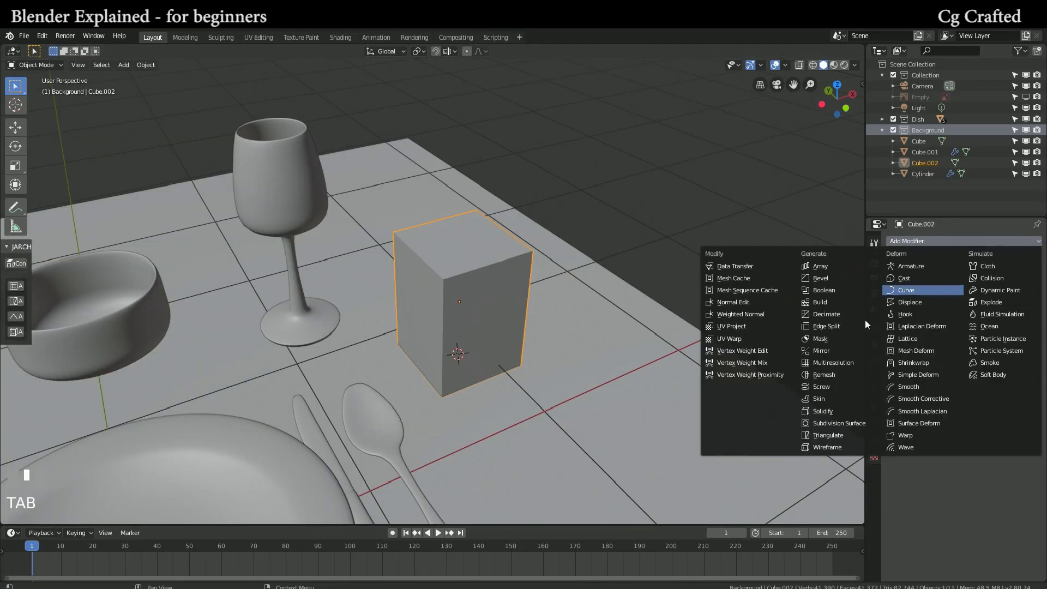
{"action": "left_click", "coordinate": [832, 420]}
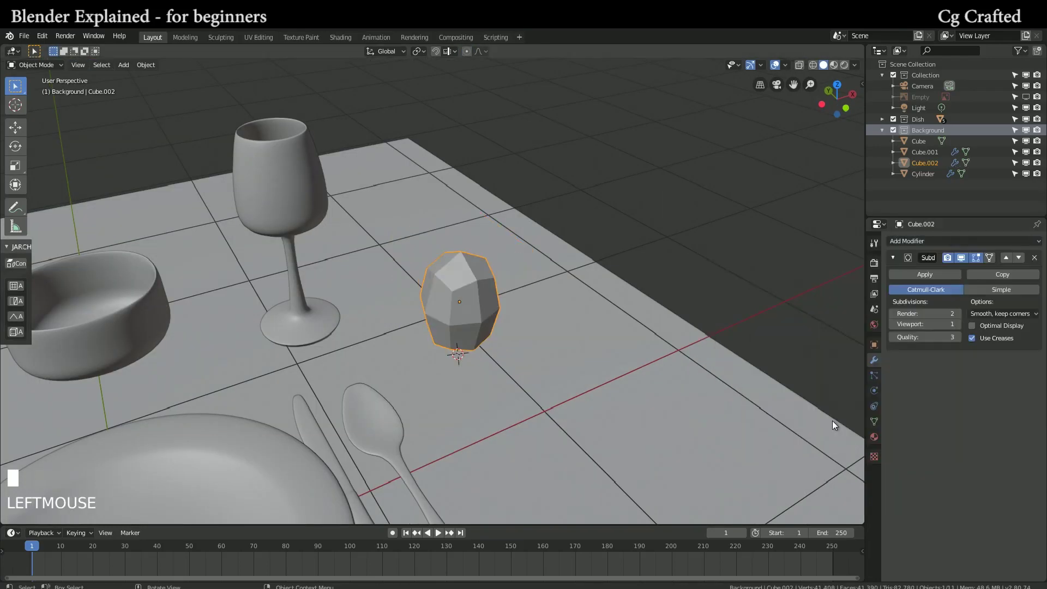
{"action": "left_click_drag", "start_coordinate": [937, 324], "coordinate": [955, 323]}
{"action": "left_click", "coordinate": [936, 309]}
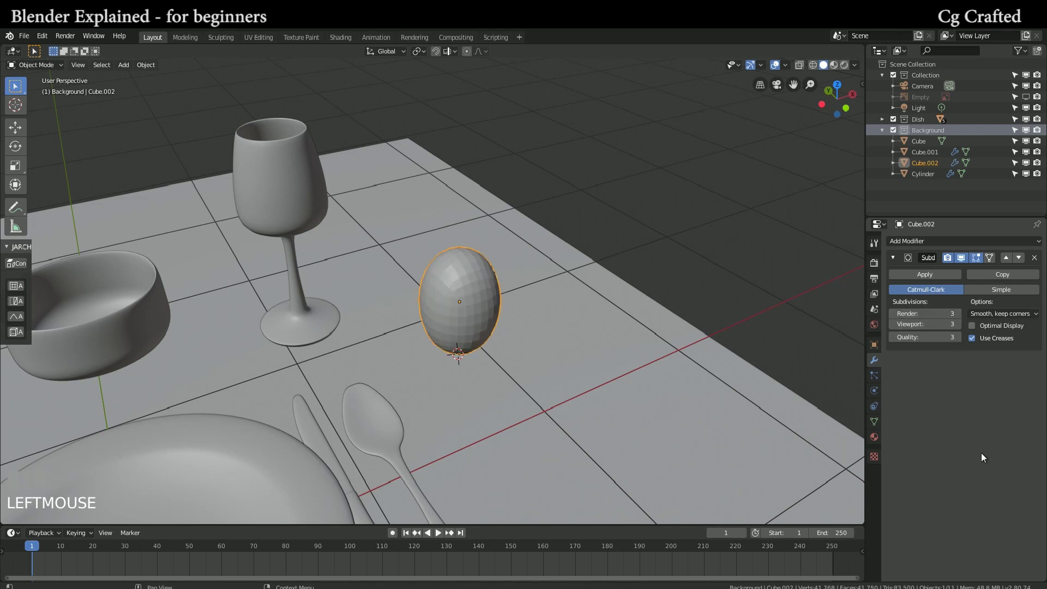
Step: Add two horizontal loop cuts around the cube, one close to its upper edge and one close to its lower edge
{"action": "key", "text": "Tab"}
{"action": "key", "text": "ctrl+r"}
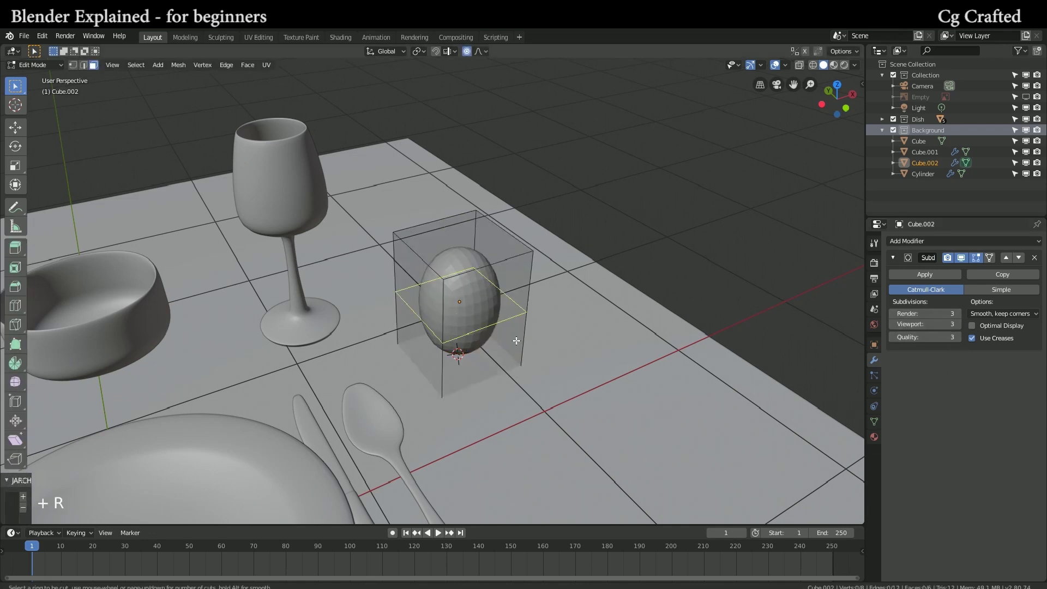
{"action": "left_click", "coordinate": [510, 289]}
{"action": "left_click", "coordinate": [510, 289]}
{"action": "key", "text": "ctrl+r"}
{"action": "left_click", "coordinate": [521, 357]}
{"action": "left_click", "coordinate": [520, 372]}
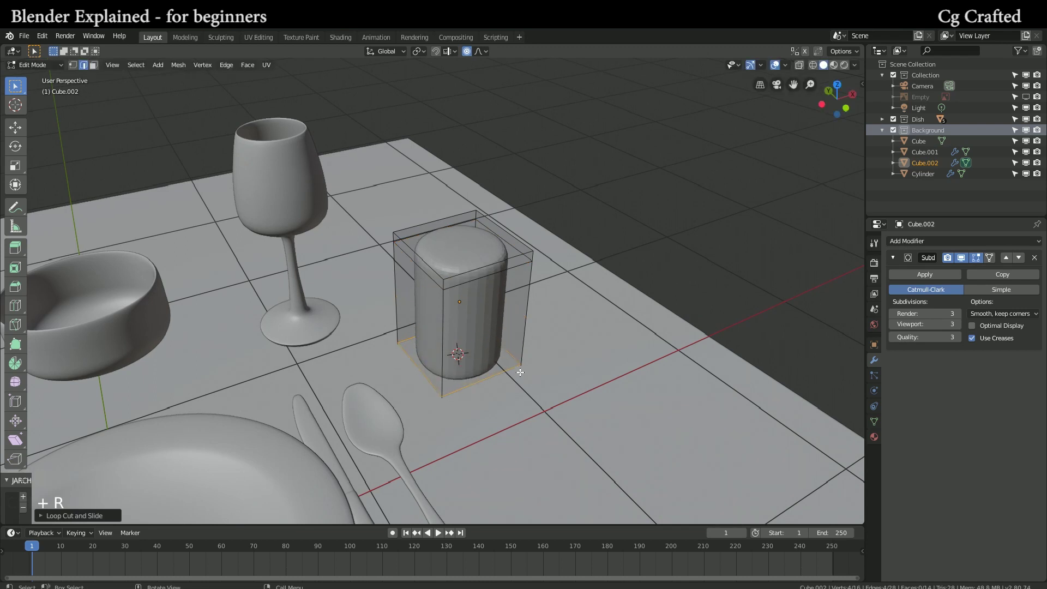
Step: Inset the candle's top face and extrude the inner face downward to form a shallow recess
{"action": "key", "text": "3"}
{"action": "left_click", "coordinate": [499, 256]}
{"action": "key", "text": "i"}
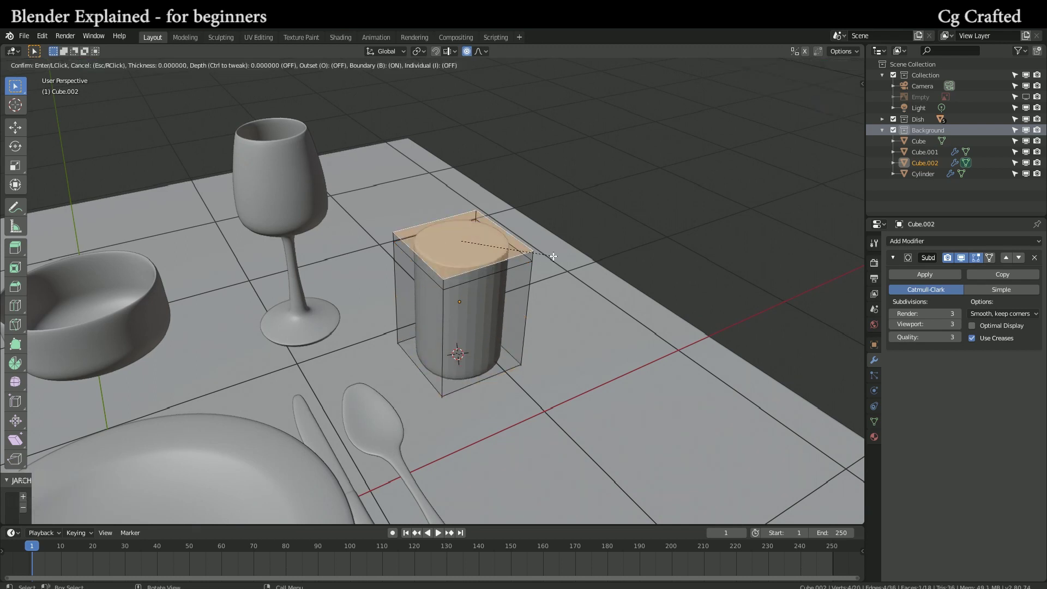
{"action": "left_click", "coordinate": [462, 233]}
{"action": "key", "text": "e"}
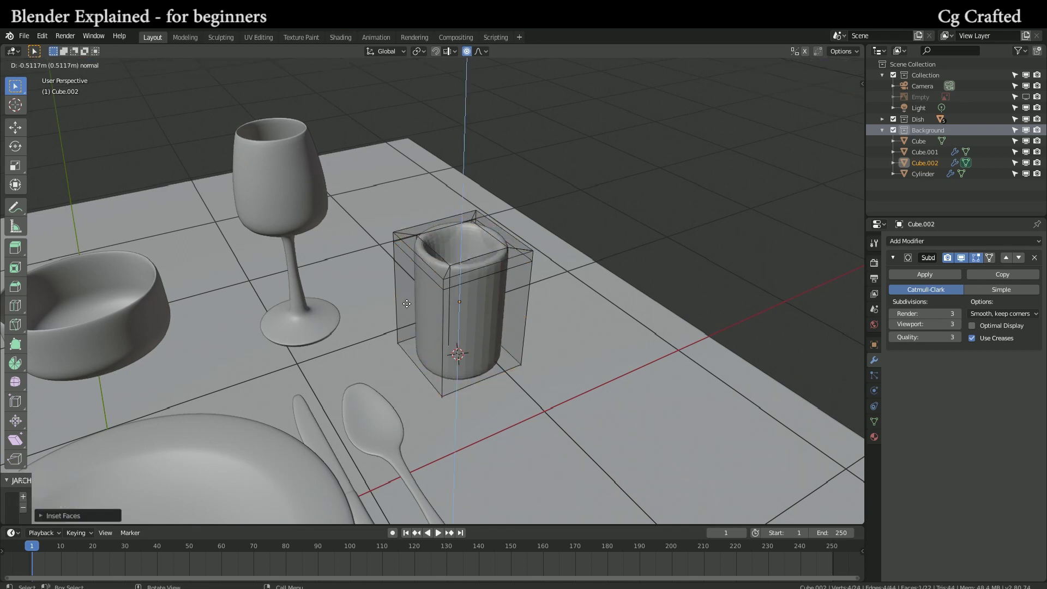
{"action": "left_click", "coordinate": [395, 242]}
{"action": "middle_click_drag", "start_coordinate": [445, 342], "coordinate": [455, 349]}
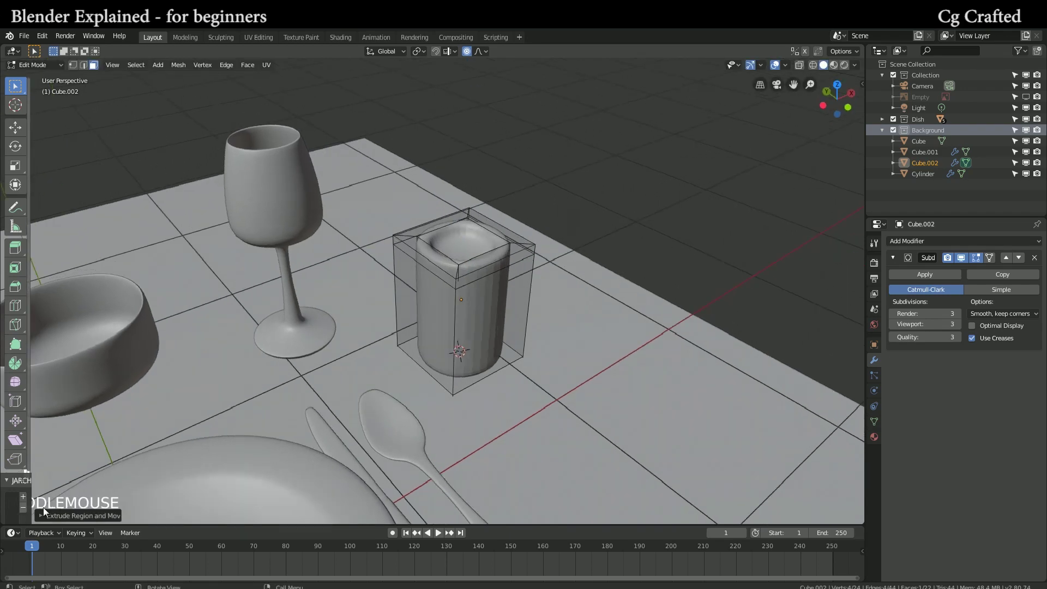
{"action": "key", "text": "t"}
{"action": "middle_click_drag", "start_coordinate": [278, 396], "coordinate": [306, 419]}
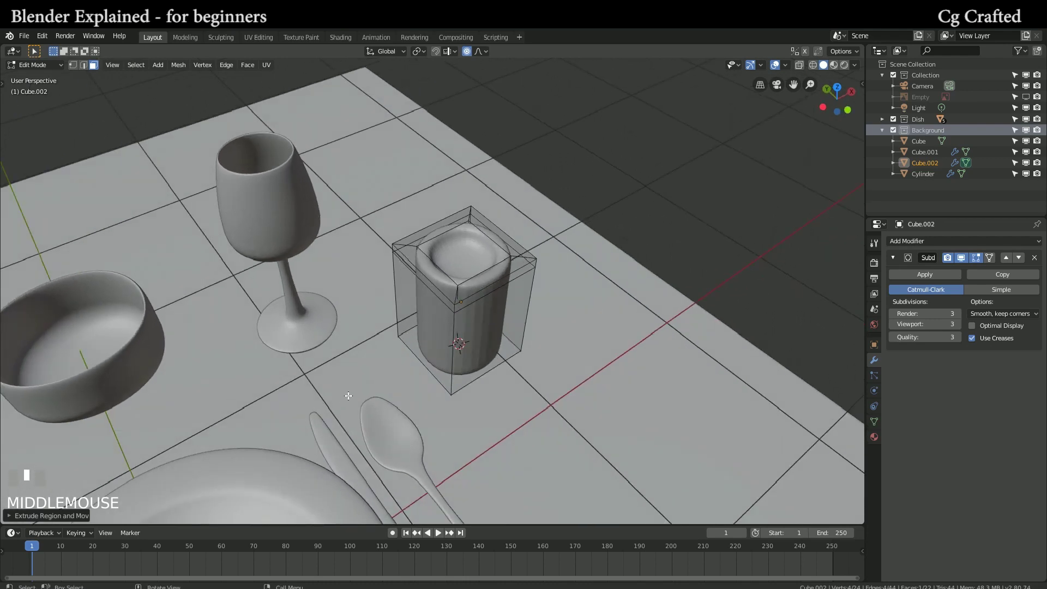
{"action": "scroll", "coordinate": [358, 388], "scroll_direction": "up", "scroll_amount": 1}
{"action": "middle_click_drag", "start_coordinate": [362, 387], "coordinate": [386, 374]}
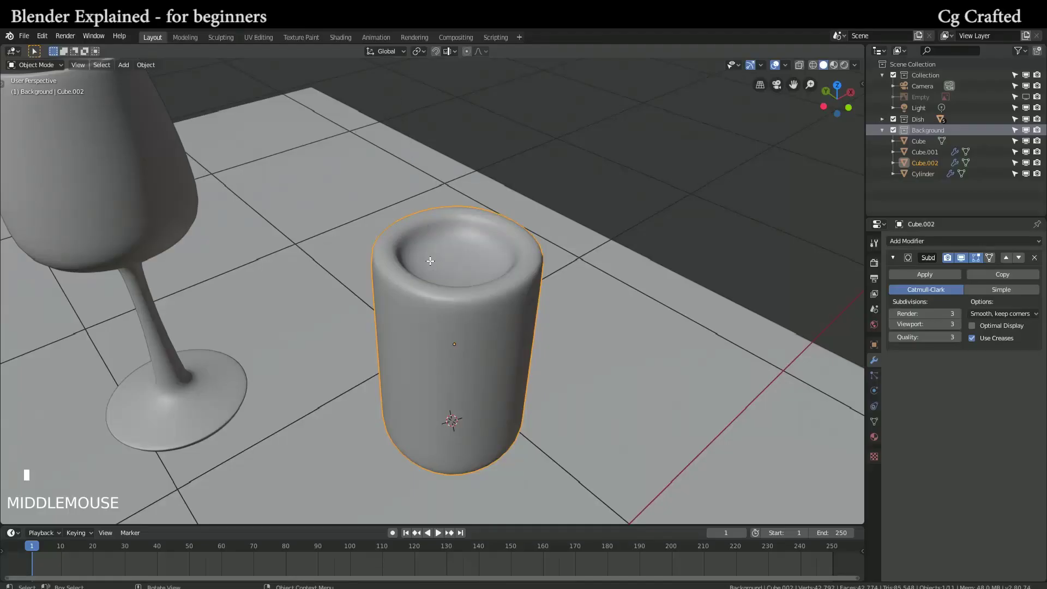
Step: Lower the outer and inner rim edges on one side of the candle's top along Z to slant the rim
{"action": "key", "text": "Tab"}
{"action": "key", "text": "2"}
{"action": "left_click", "coordinate": [389, 279]}
{"action": "middle_click_drag", "start_coordinate": [389, 279], "coordinate": [398, 237]}
{"action": "left_click", "coordinate": [398, 236], "text": "shift"}
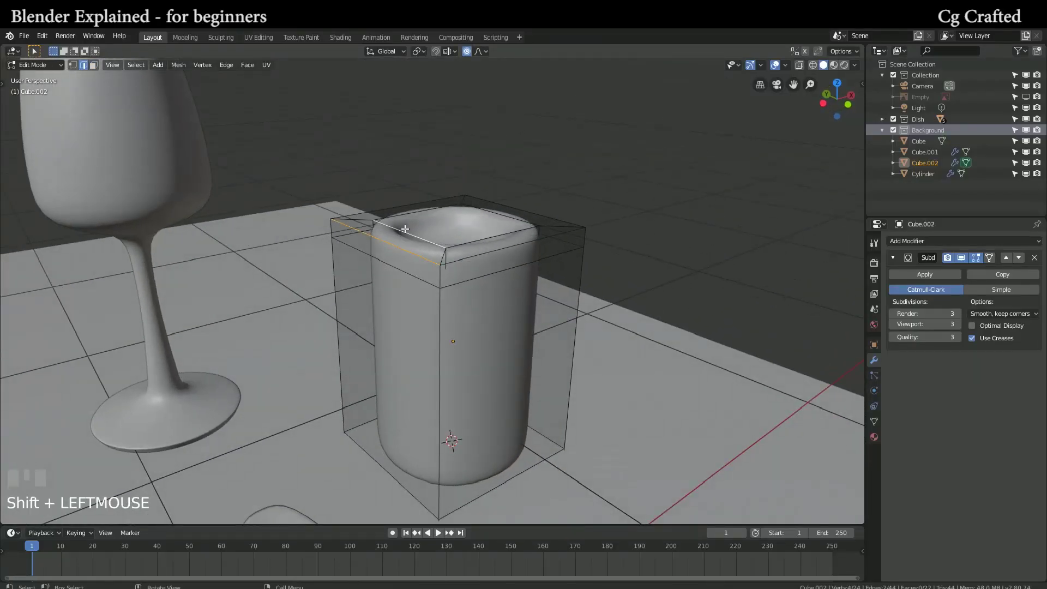
{"action": "key", "text": "g"}
{"action": "key", "text": "z"}
{"action": "left_click", "coordinate": [406, 260]}
{"action": "middle_click_drag", "start_coordinate": [406, 260], "coordinate": [419, 277]}
{"action": "key", "text": "Tab"}
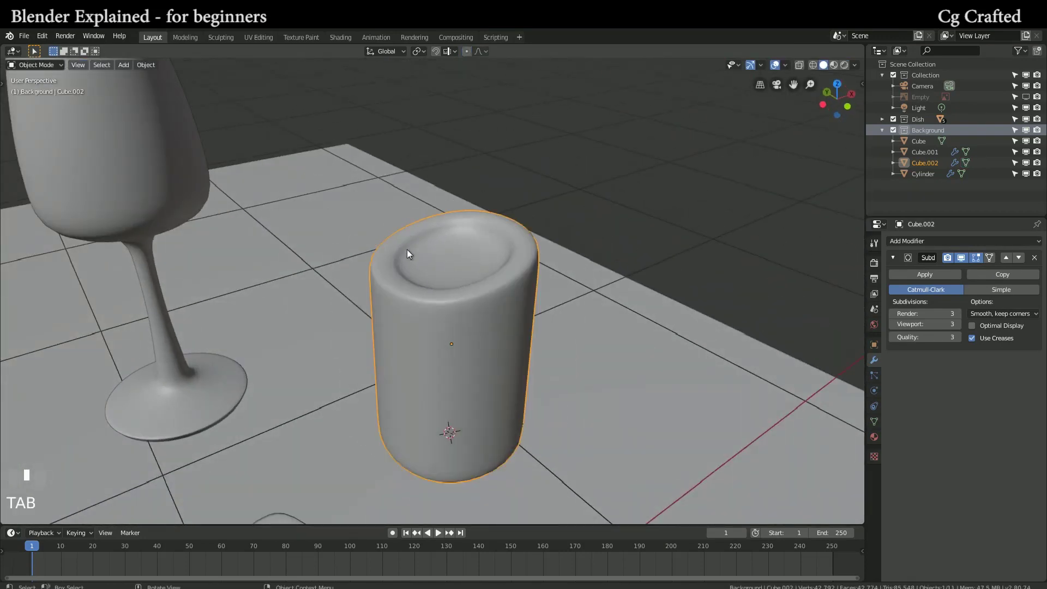
Step: Apply the Subdivision Surface modifier to the candle
{"action": "scroll", "coordinate": [506, 308], "scroll_direction": "up", "scroll_amount": 3}
{"action": "scroll", "coordinate": [506, 307], "scroll_direction": "down", "scroll_amount": 2}
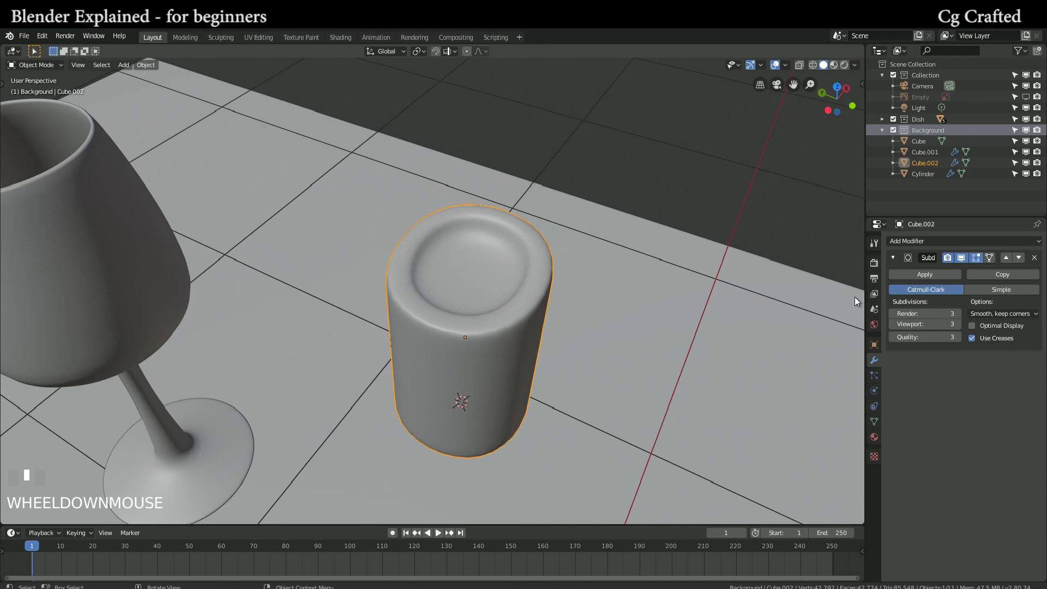
{"action": "left_click", "coordinate": [900, 275]}
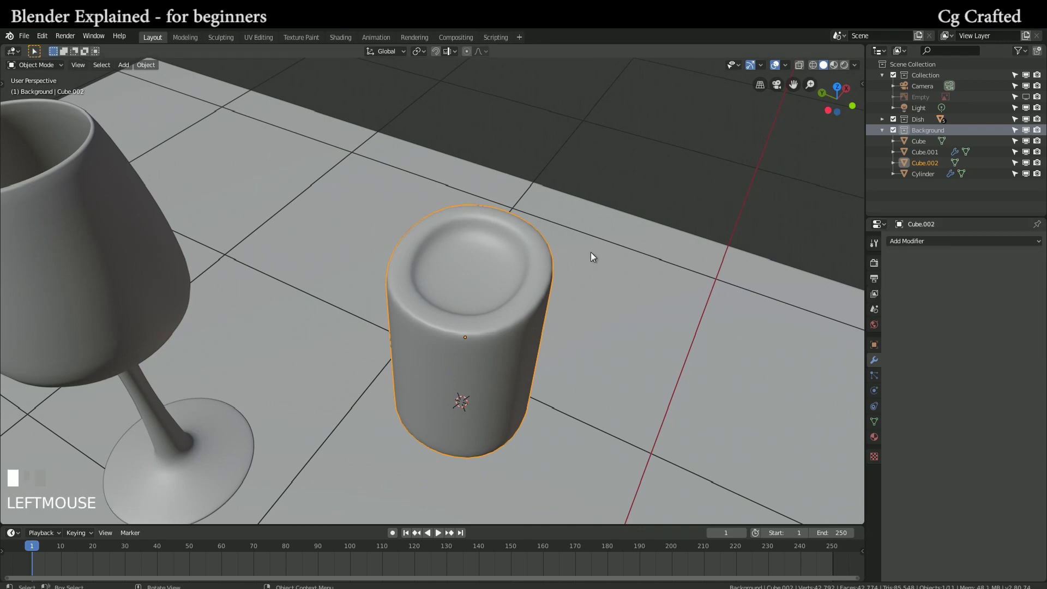
Step: Select faces in the middle of the candle's recess floor and lower them about 0.04 m along Z with proportional editing on
{"action": "key", "text": "Tab"}
{"action": "middle_click_drag", "start_coordinate": [639, 260], "coordinate": [494, 310]}
{"action": "key", "text": "3"}
{"action": "scroll", "coordinate": [494, 311], "scroll_direction": "down", "scroll_amount": 1}
{"action": "left_click", "coordinate": [495, 309]}
{"action": "left_click", "coordinate": [449, 279], "text": "ctrl"}
{"action": "left_click", "coordinate": [493, 280], "text": "ctrl"}
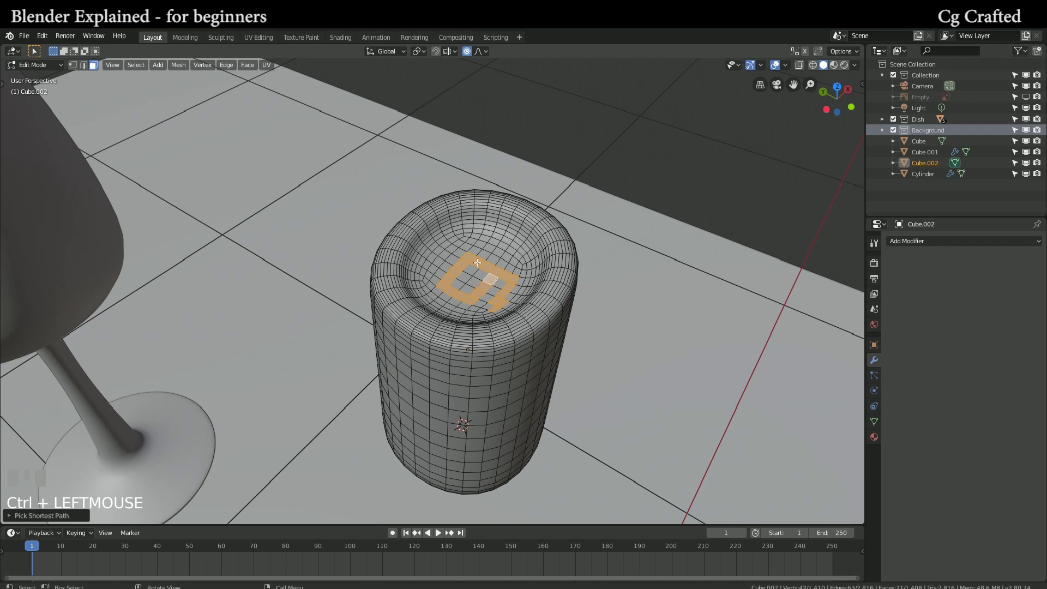
{"action": "left_click", "coordinate": [478, 52]}
{"action": "key", "text": "g"}
{"action": "key", "text": "z"}
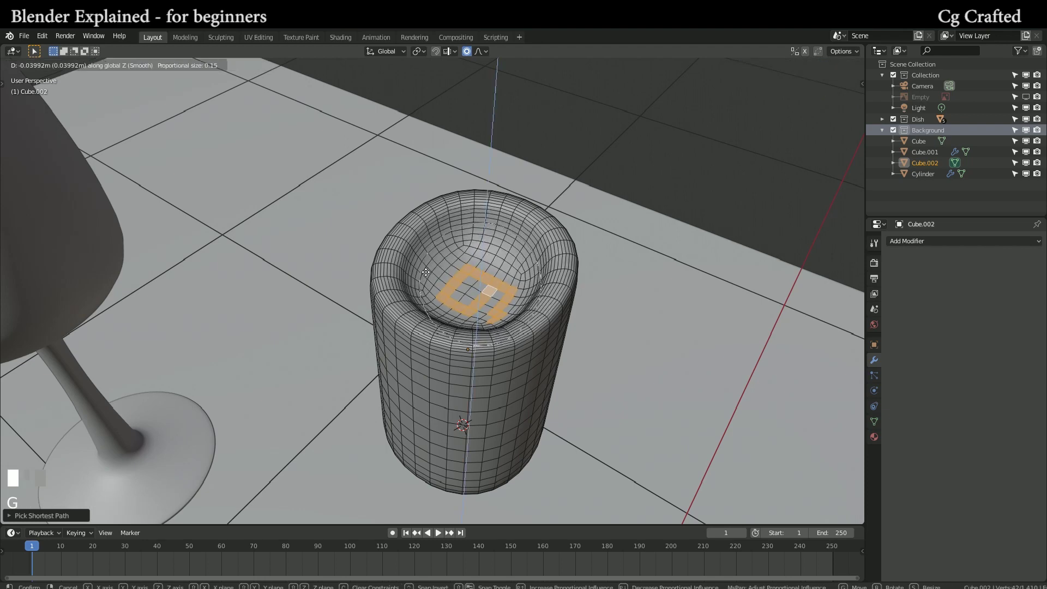
{"action": "left_click", "coordinate": [426, 272]}
Step: Select a path of faces along the low side of the candle's rim and lower it along Z
{"action": "middle_click_drag", "start_coordinate": [426, 272], "coordinate": [381, 262]}
{"action": "left_click", "coordinate": [354, 265]}
{"action": "left_click", "coordinate": [354, 265], "text": "ctrl"}
{"action": "key", "text": "g"}
{"action": "key", "text": "z"}
{"action": "left_click", "coordinate": [427, 257]}
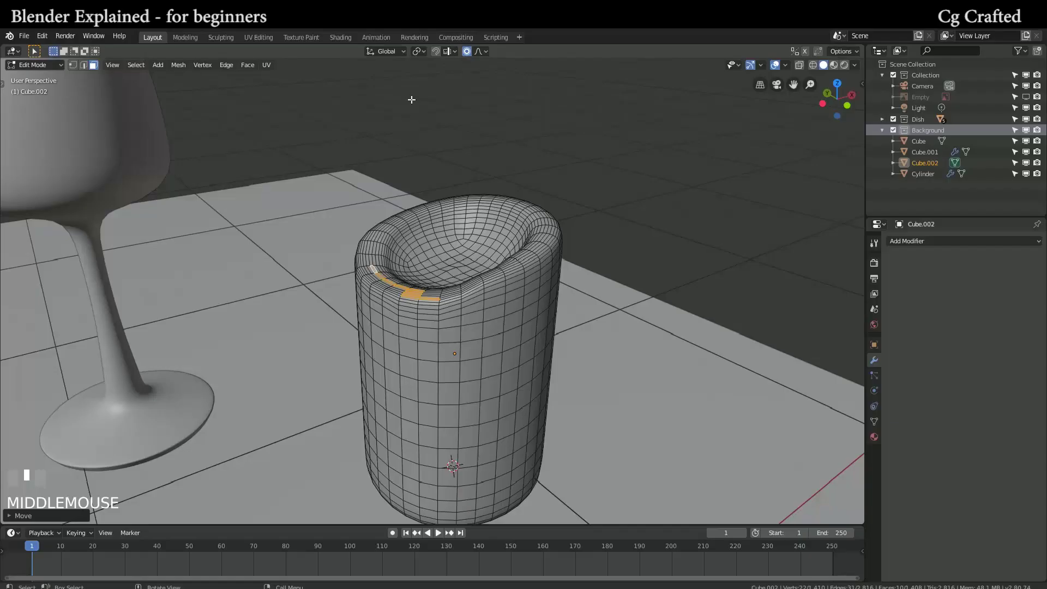
Step: Select the face loop around the candle's outer rim and scale it slightly with a proportional size of 0.03
{"action": "middle_click_drag", "start_coordinate": [490, 273], "coordinate": [577, 248]}
{"action": "left_click", "coordinate": [443, 351], "text": "alt"}
{"action": "left_click", "coordinate": [527, 263], "text": "alt"}
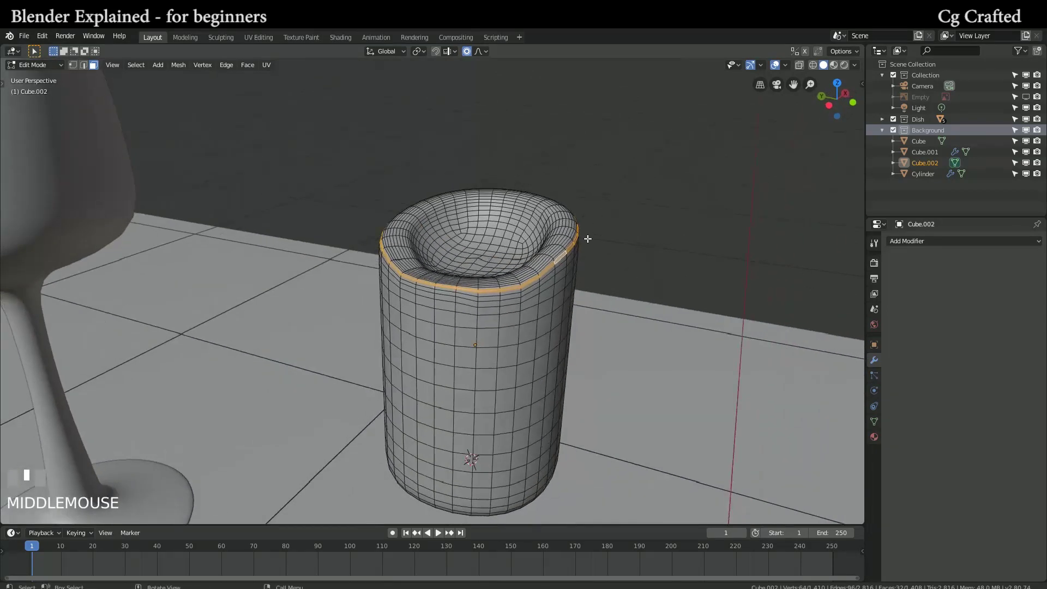
{"action": "key", "text": "s"}
{"action": "scroll", "coordinate": [605, 250], "scroll_direction": "up", "scroll_amount": 10}
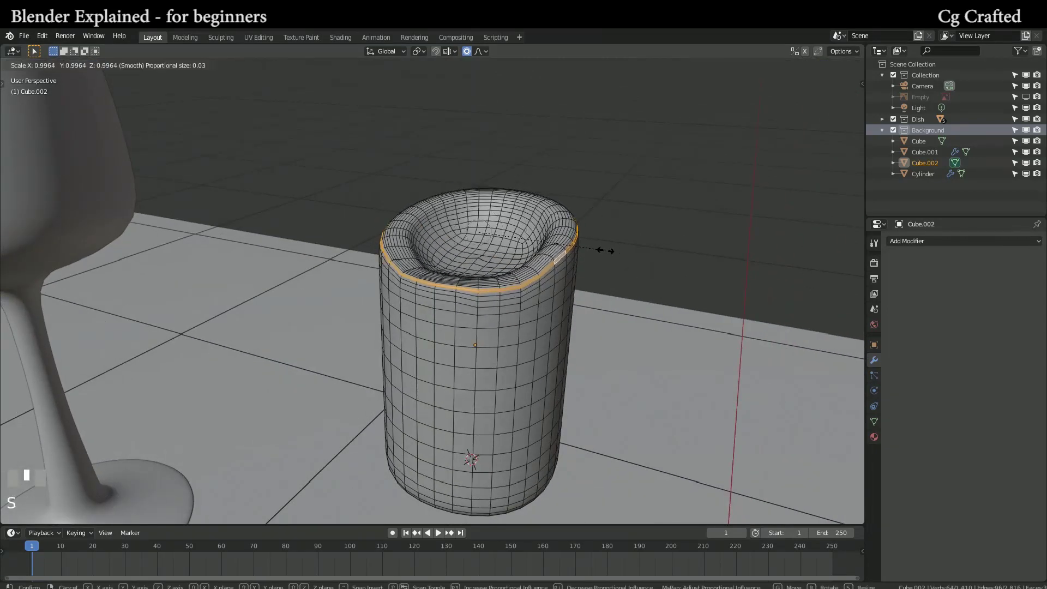
{"action": "left_click", "coordinate": [607, 251]}
Step: Lower the outer rim face loop slightly along Z and check the smoothed candle in Object Mode
{"action": "middle_click_drag", "start_coordinate": [607, 251], "coordinate": [466, 239]}
{"action": "scroll", "coordinate": [596, 241], "scroll_direction": "up", "scroll_amount": 3}
{"action": "key", "text": "g"}
{"action": "key", "text": "z"}
{"action": "scroll", "coordinate": [603, 251], "scroll_direction": "down", "scroll_amount": 1}
{"action": "left_click", "coordinate": [603, 251]}
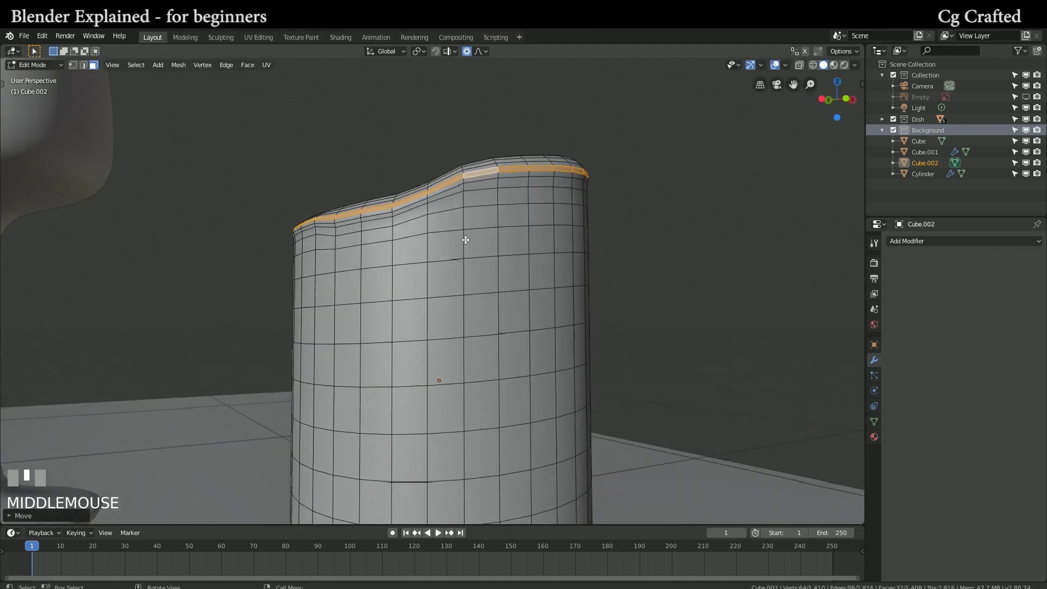
{"action": "key", "text": "g"}
{"action": "key", "text": "z"}
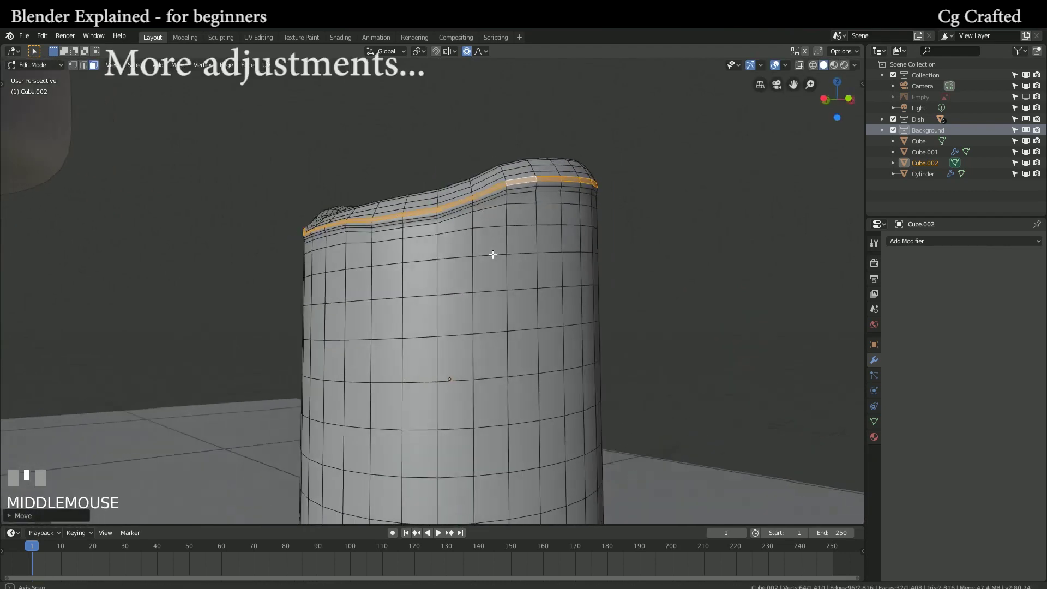
{"action": "middle_click_drag", "start_coordinate": [490, 251], "coordinate": [464, 276]}
{"action": "key", "text": "Tab"}
{"action": "scroll", "coordinate": [476, 296], "scroll_direction": "down", "scroll_amount": 7}
{"action": "scroll", "coordinate": [456, 280], "scroll_direction": "up", "scroll_amount": 4}
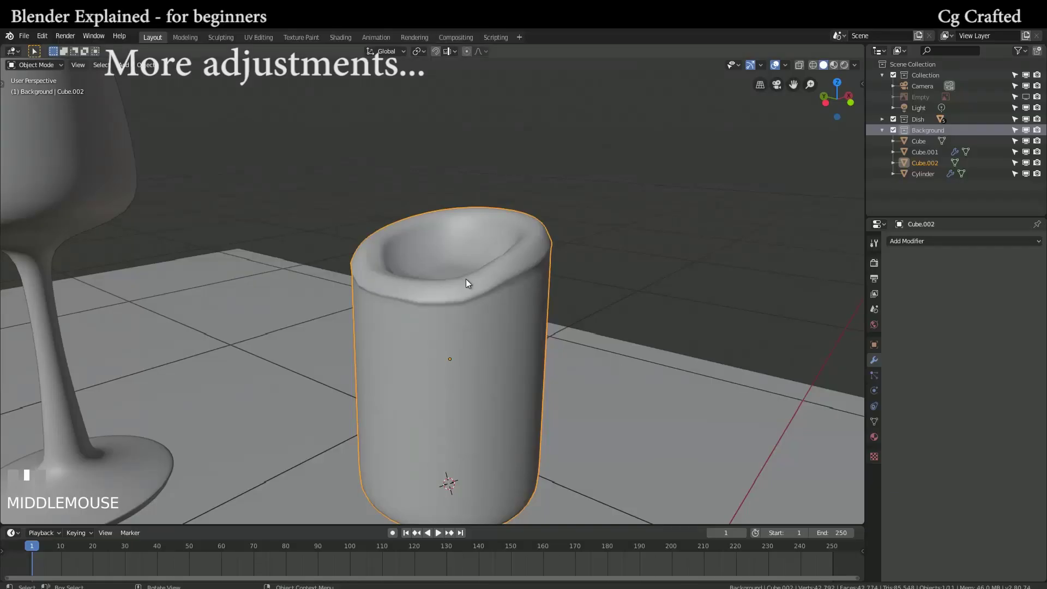
Step: Select a short path of faces on the outer edge of the rim's low side and scale it along Y
{"action": "key", "text": "Tab"}
{"action": "middle_click_drag", "start_coordinate": [466, 280], "coordinate": [511, 302]}
{"action": "left_click", "coordinate": [501, 329]}
{"action": "left_click", "coordinate": [434, 325], "text": "ctrl"}
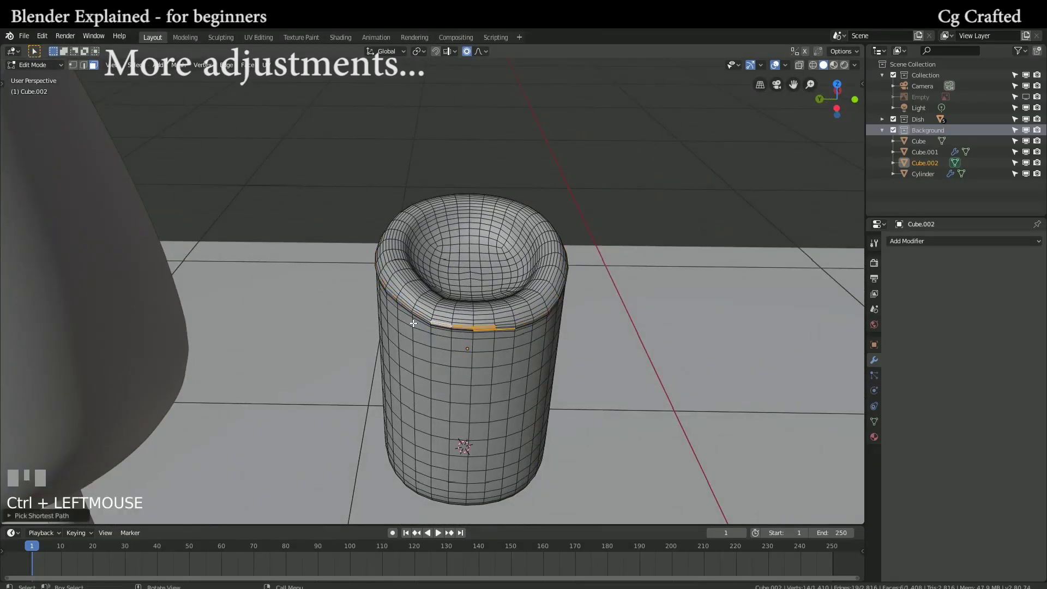
{"action": "middle_click_drag", "start_coordinate": [433, 326], "coordinate": [404, 305]}
{"action": "key", "text": "s"}
{"action": "key", "text": "x"}
{"action": "key", "text": "y"}
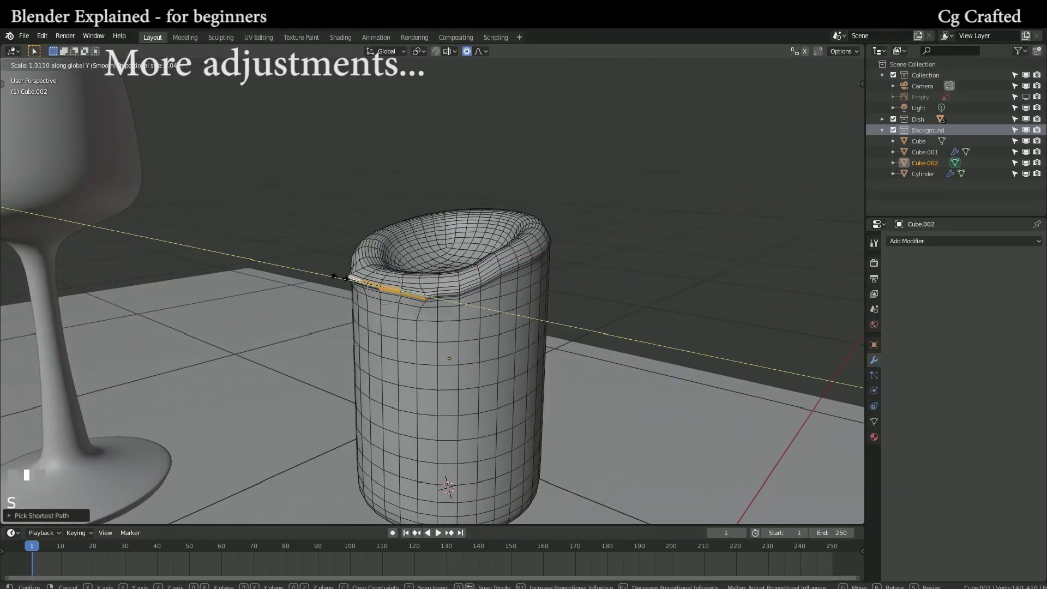
{"action": "left_click", "coordinate": [344, 279]}
Step: Lower the selected rim faces along Z and pull them outward along X to start a drip lip
{"action": "key", "text": "g"}
{"action": "key", "text": "z"}
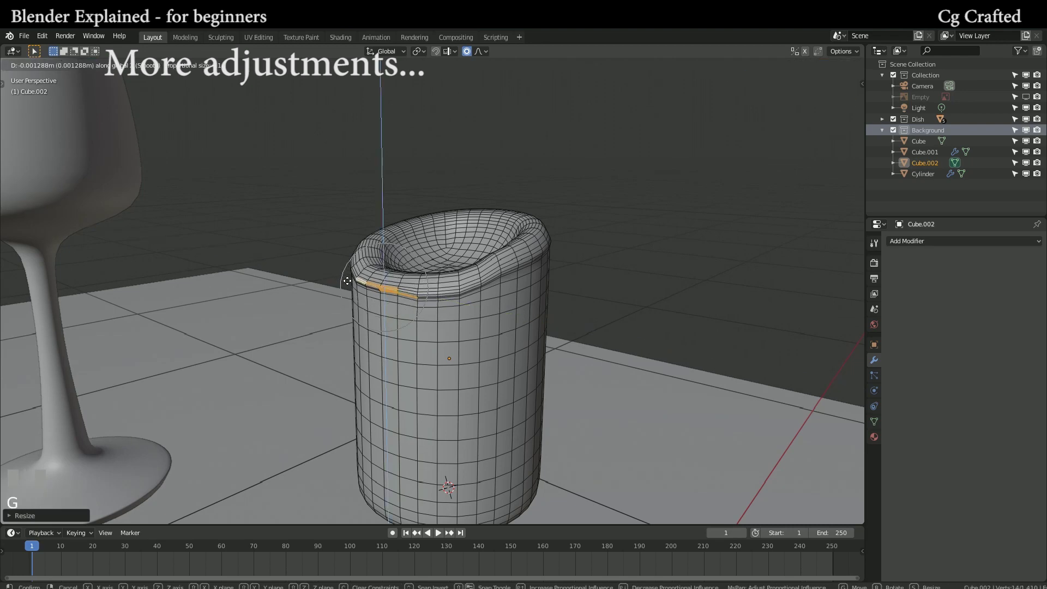
{"action": "left_click", "coordinate": [357, 299]}
{"action": "middle_click_drag", "start_coordinate": [358, 299], "coordinate": [303, 292]}
{"action": "key", "text": "g"}
{"action": "key", "text": "y"}
{"action": "key", "text": "x"}
{"action": "left_click", "coordinate": [347, 302]}
Step: Rotate the selected lip faces about the Y axis
{"action": "key", "text": "r"}
{"action": "key", "text": "x"}
{"action": "key", "text": "y"}
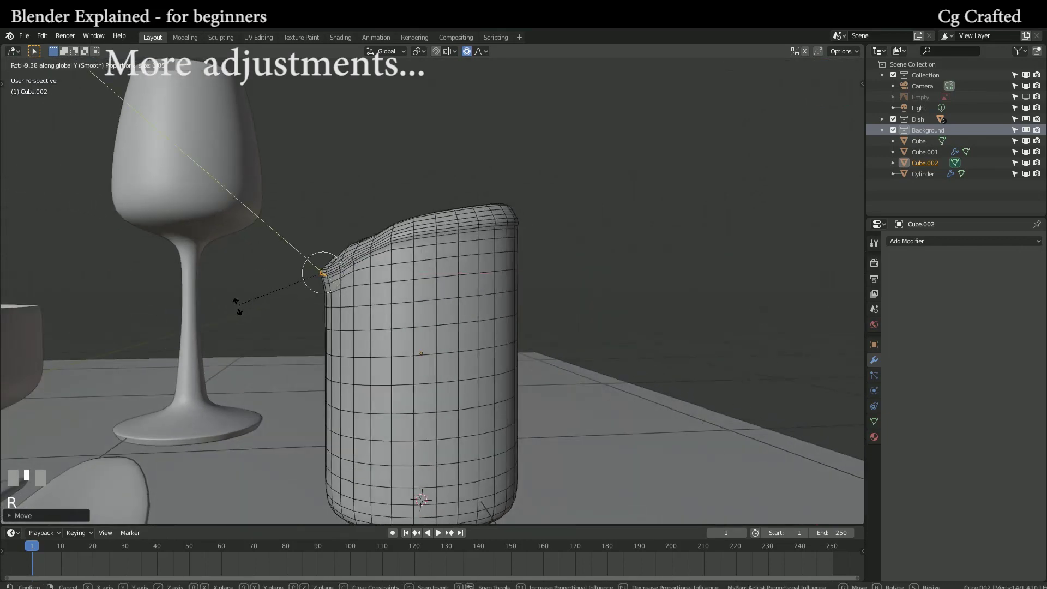
{"action": "left_click", "coordinate": [248, 320]}
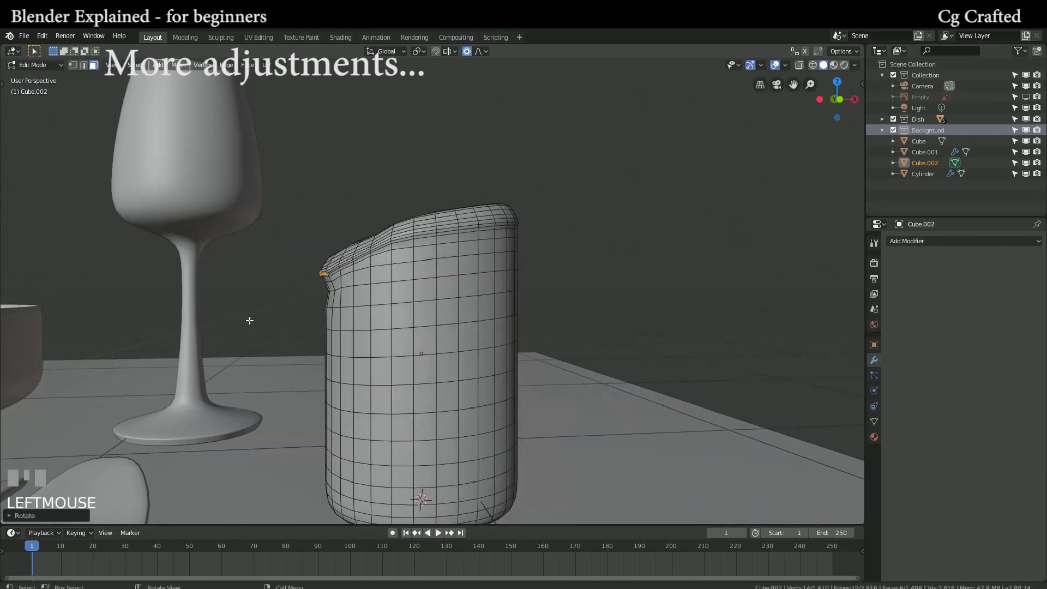
Step: In front view, pull the lip faces outward, tilt them about Y and reposition them as a wax overhang
{"action": "key", "text": "KP_1"}
{"action": "scroll", "coordinate": [252, 321], "scroll_direction": "up", "scroll_amount": 2}
{"action": "key", "text": "g"}
{"action": "left_click", "coordinate": [260, 313]}
{"action": "key", "text": "r"}
{"action": "key", "text": "y"}
{"action": "left_click", "coordinate": [206, 305]}
{"action": "key", "text": "g"}
{"action": "left_click", "coordinate": [205, 318]}
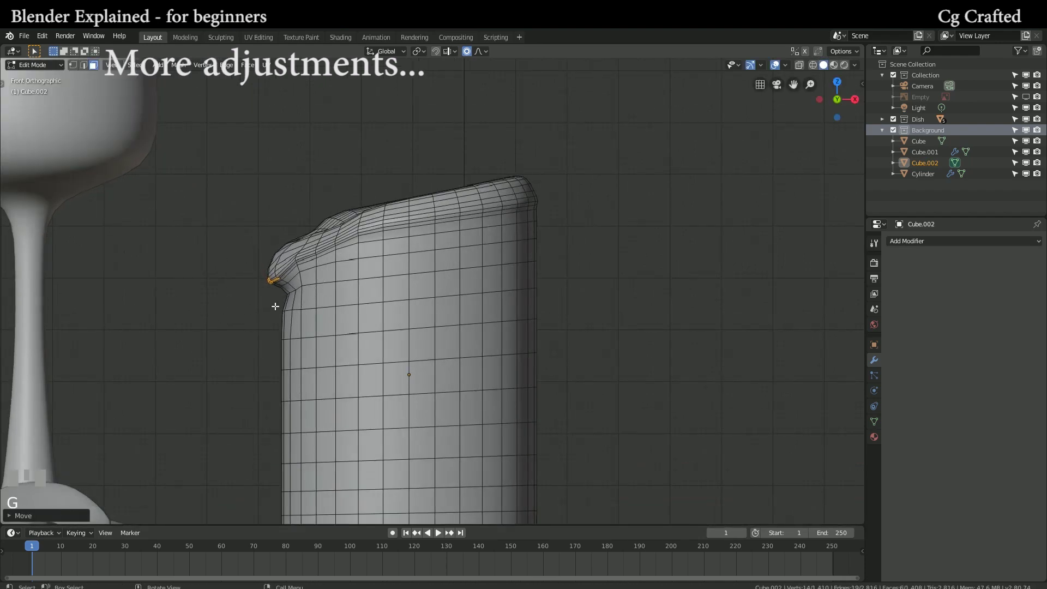
Step: Move the edge just beneath the drip lip slightly outward and down
{"action": "key", "text": "2"}
{"action": "left_click", "coordinate": [290, 296]}
{"action": "key", "text": "g"}
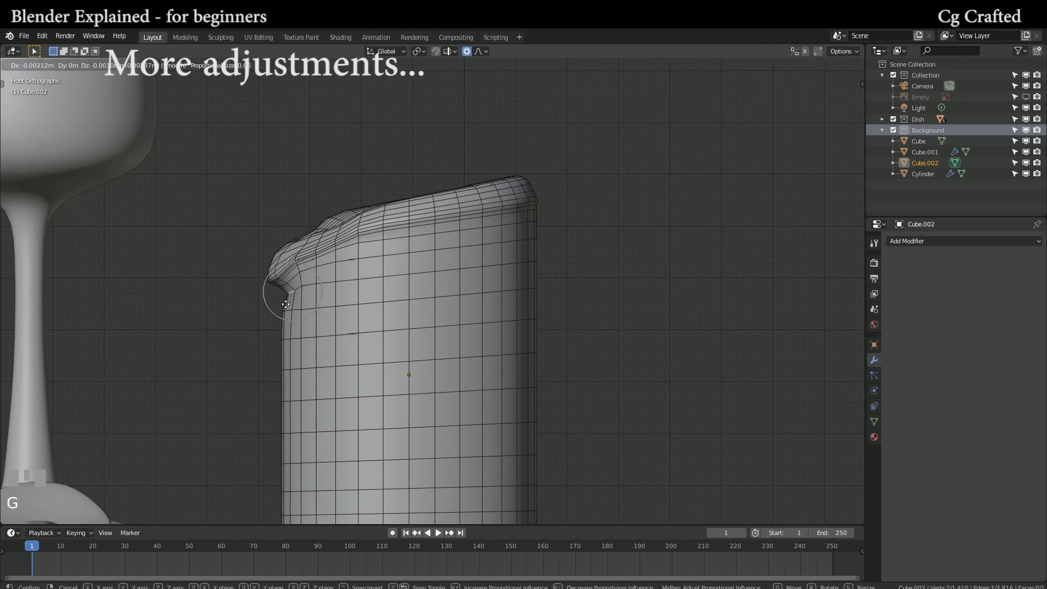
{"action": "left_click", "coordinate": [280, 306]}
Step: Inspect the candle's drip lip in Object Mode and compare it with the lit candle in the reference photo
{"action": "key", "text": "Tab"}
{"action": "middle_click_drag", "start_coordinate": [314, 311], "coordinate": [330, 390]}
{"action": "key", "text": "Tab"}
{"action": "key", "text": "Tab"}
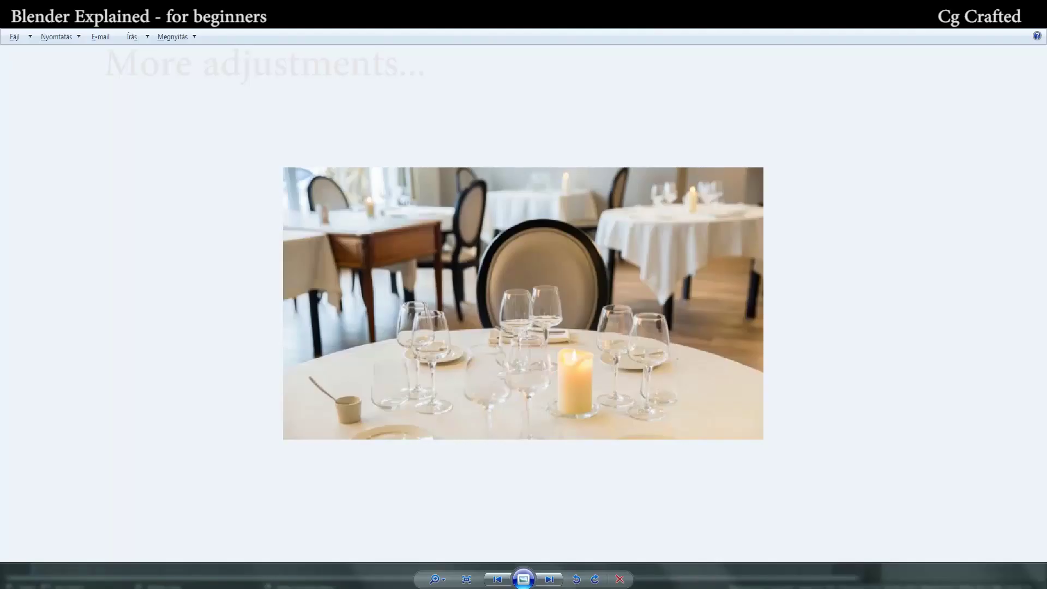
{"action": "scroll", "coordinate": [636, 402], "scroll_direction": "up", "scroll_amount": 4}
{"action": "left_click_drag", "start_coordinate": [636, 402], "coordinate": [595, 336]}
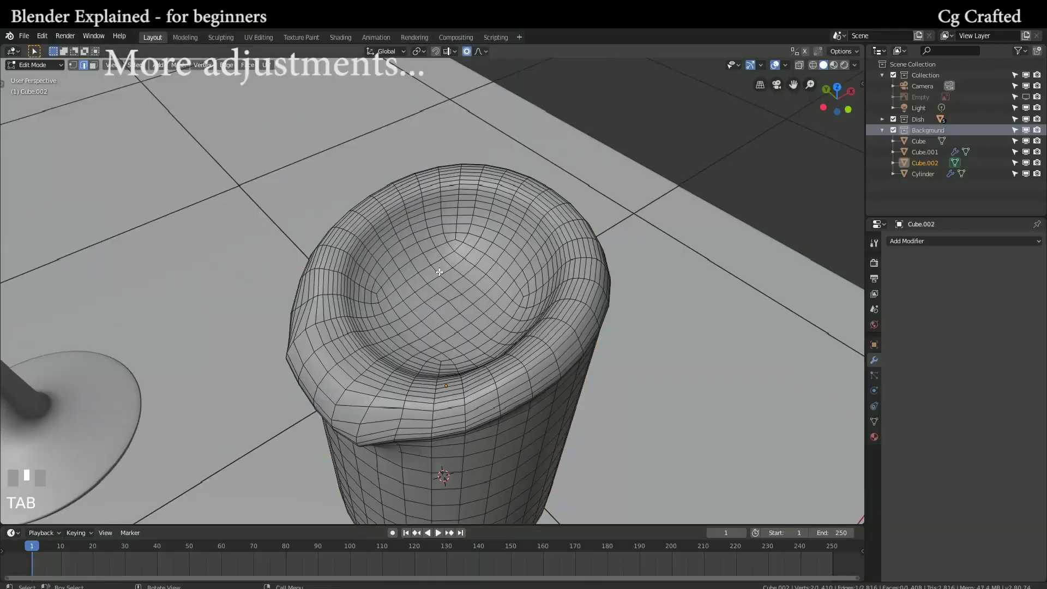
Step: Select all the faces of the candle's recess floor and lower them about 0.016 m along Z
{"action": "middle_click_drag", "start_coordinate": [475, 262], "coordinate": [502, 294]}
{"action": "left_click", "coordinate": [481, 270], "text": "alt"}
{"action": "key", "text": "3"}
{"action": "left_click", "coordinate": [504, 361]}
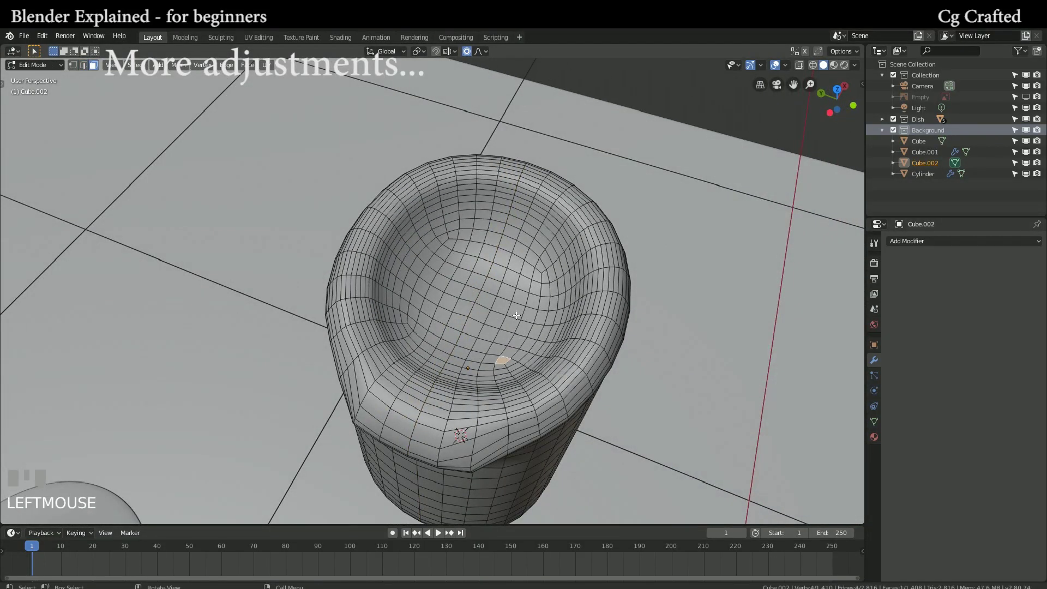
{"action": "left_click", "coordinate": [539, 278], "text": "ctrl"}
{"action": "left_click", "coordinate": [444, 243], "text": "ctrl"}
{"action": "left_click", "coordinate": [412, 322], "text": "ctrl"}
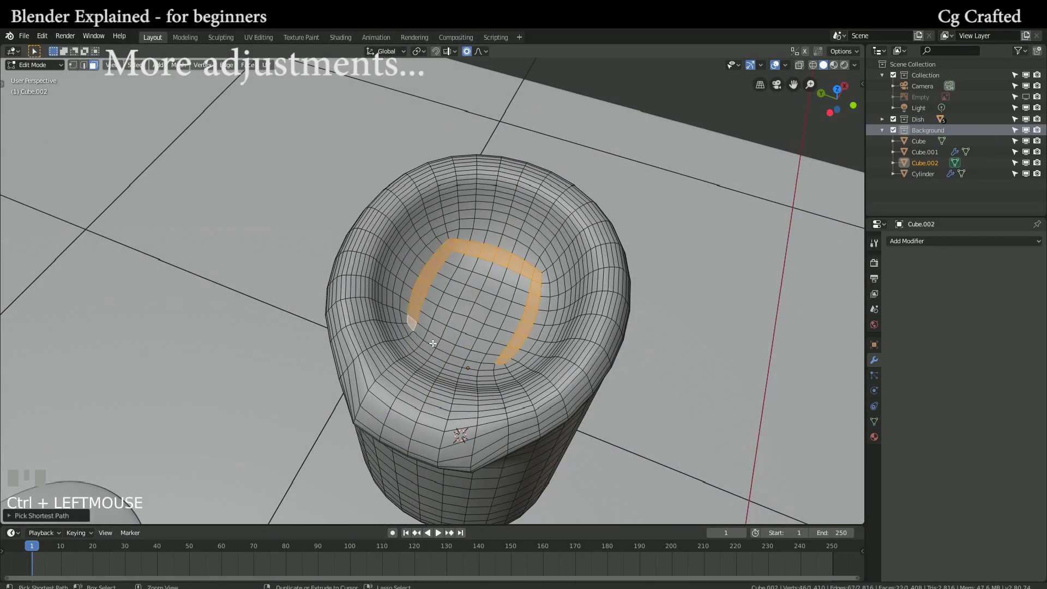
{"action": "left_click", "coordinate": [490, 360], "text": "ctrl"}
{"action": "left_click", "coordinate": [524, 276], "text": "ctrl"}
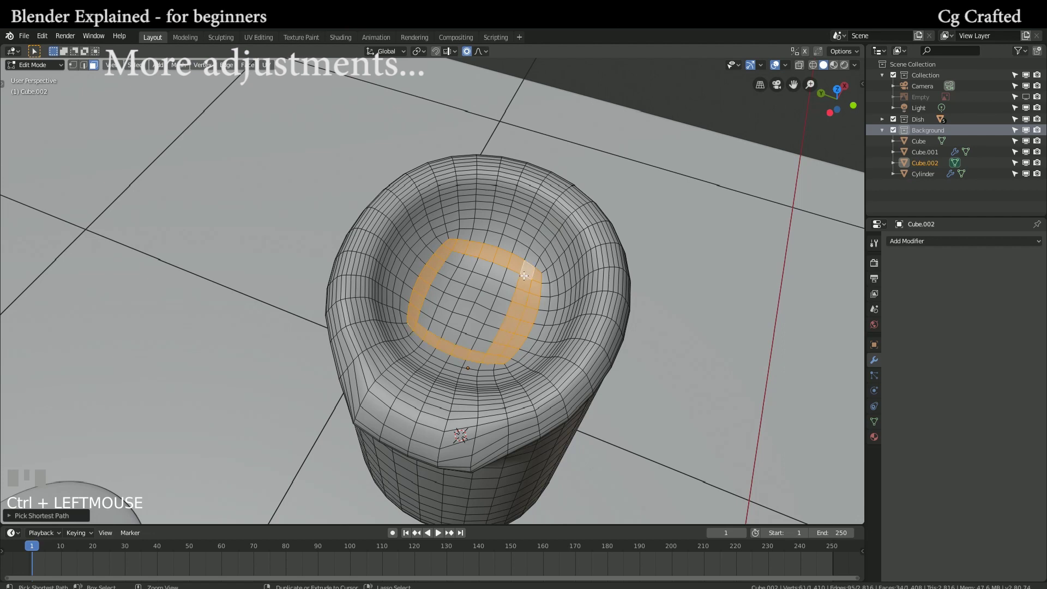
{"action": "left_click", "coordinate": [485, 344], "text": "ctrl"}
{"action": "left_click", "coordinate": [447, 271], "text": "ctrl"}
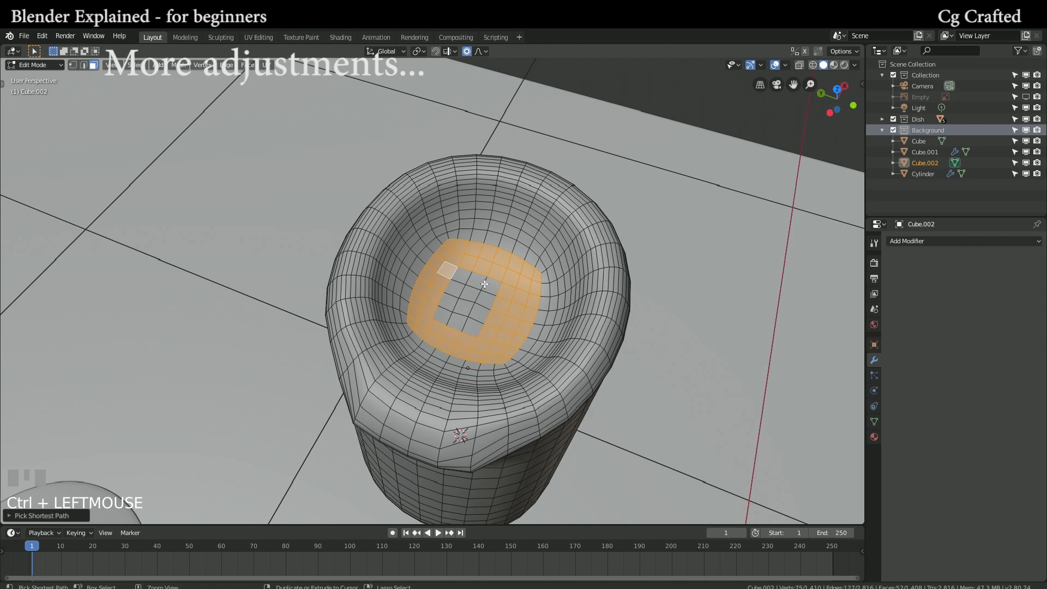
{"action": "left_click", "coordinate": [471, 327], "text": "ctrl"}
{"action": "left_click", "coordinate": [461, 310], "text": "ctrl"}
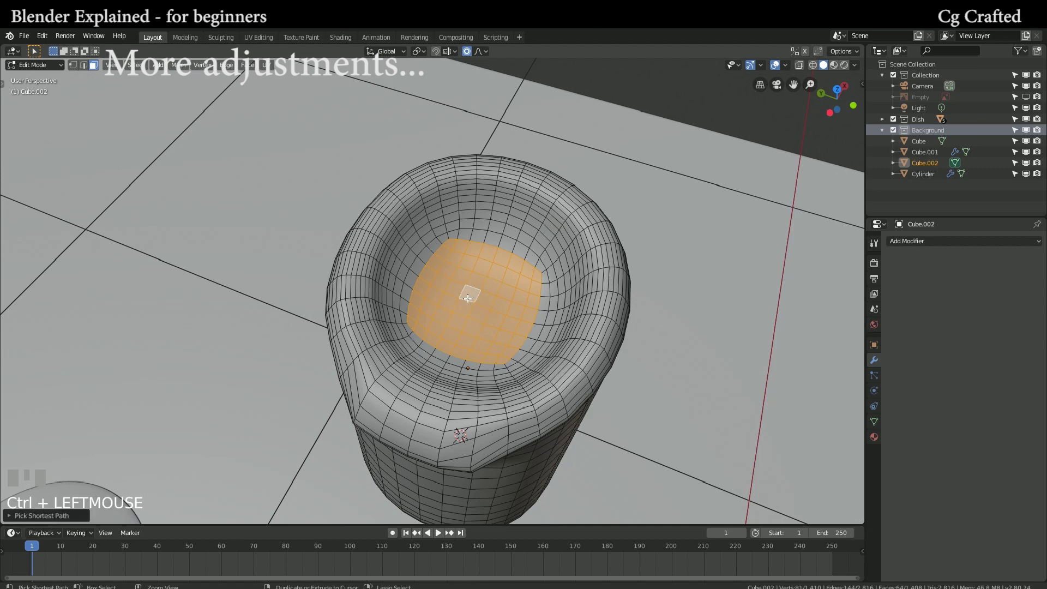
{"action": "middle_click_drag", "start_coordinate": [433, 284], "coordinate": [414, 267]}
{"action": "key", "text": "g"}
{"action": "key", "text": "z"}
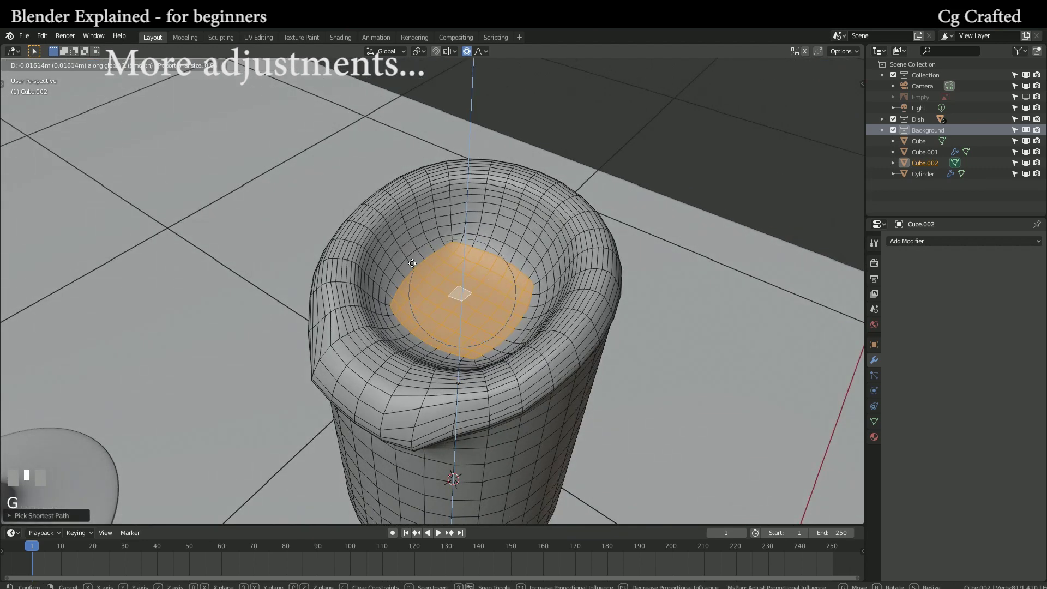
{"action": "left_click", "coordinate": [412, 264]}
Step: Scale up the selected recess floor faces to widen the bottom of the hollow
{"action": "middle_click_drag", "start_coordinate": [413, 264], "coordinate": [349, 274]}
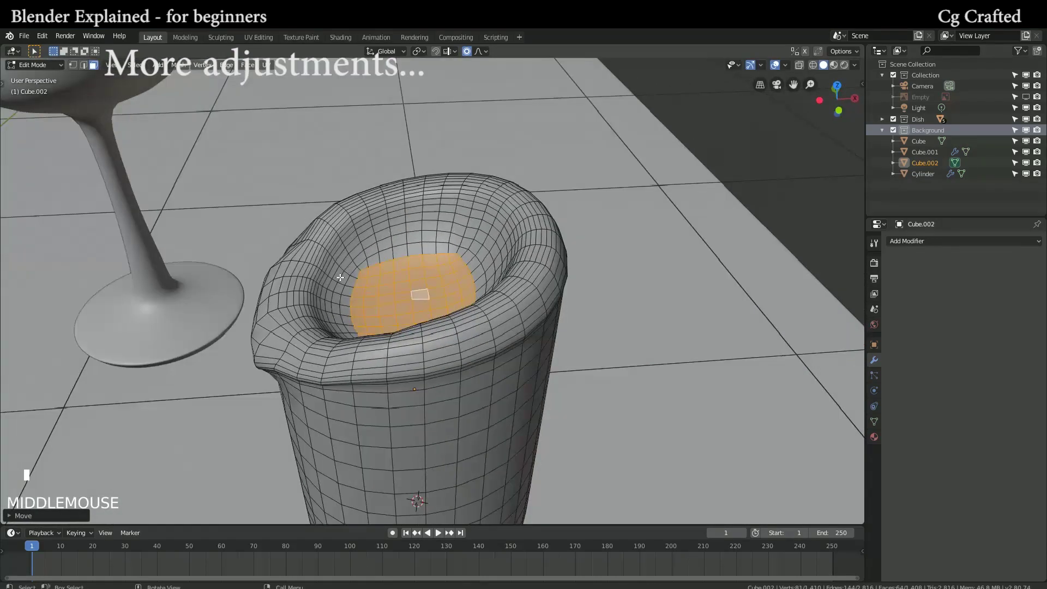
{"action": "key", "text": "s"}
{"action": "left_click", "coordinate": [327, 281]}
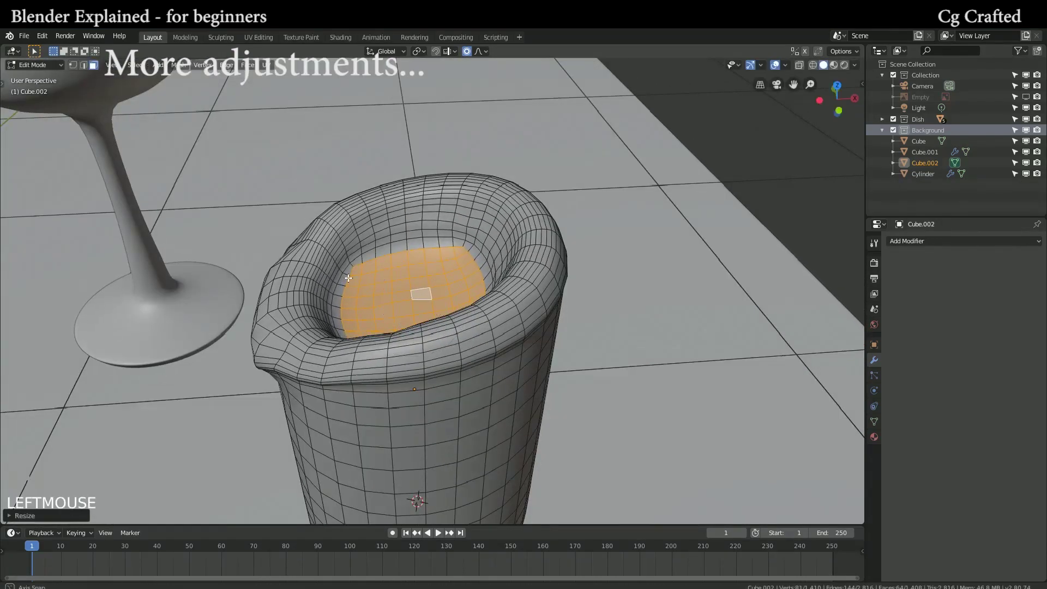
Step: Return to Object Mode and add a Subdivision Surface modifier to the candle
{"action": "key", "text": "Tab"}
{"action": "middle_click_drag", "start_coordinate": [328, 281], "coordinate": [438, 270]}
{"action": "scroll", "coordinate": [430, 253], "scroll_direction": "down", "scroll_amount": 3}
{"action": "scroll", "coordinate": [431, 252], "scroll_direction": "up", "scroll_amount": 1}
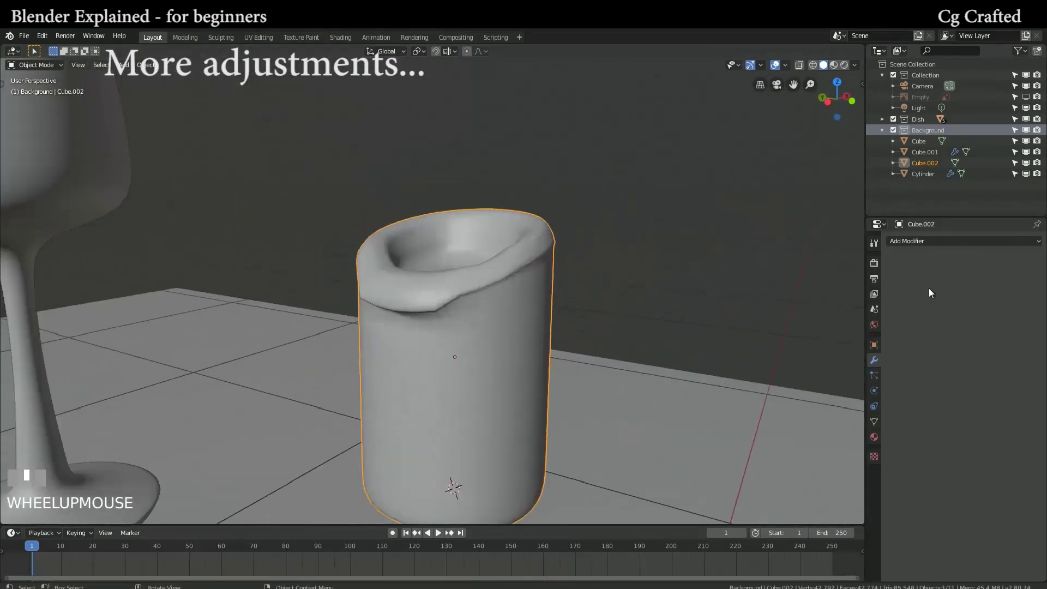
{"action": "left_click", "coordinate": [932, 241]}
{"action": "left_click", "coordinate": [823, 423]}
Step: Select the edge loop running across the candle's middle and widen it along Y in top view with a proportional size of 0.20
{"action": "middle_click_drag", "start_coordinate": [381, 313], "coordinate": [399, 264]}
{"action": "key", "text": "Tab"}
{"action": "left_click", "coordinate": [387, 272], "text": "alt"}
{"action": "left_click", "coordinate": [383, 279], "text": "alt"}
{"action": "key", "text": "s"}
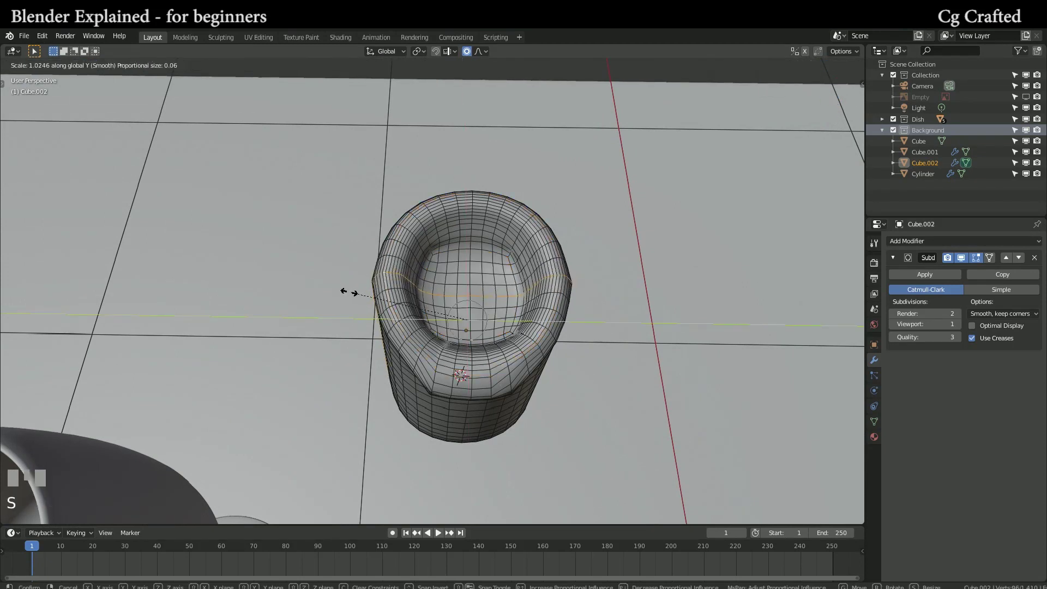
{"action": "scroll", "coordinate": [338, 288], "scroll_direction": "down", "scroll_amount": 20}
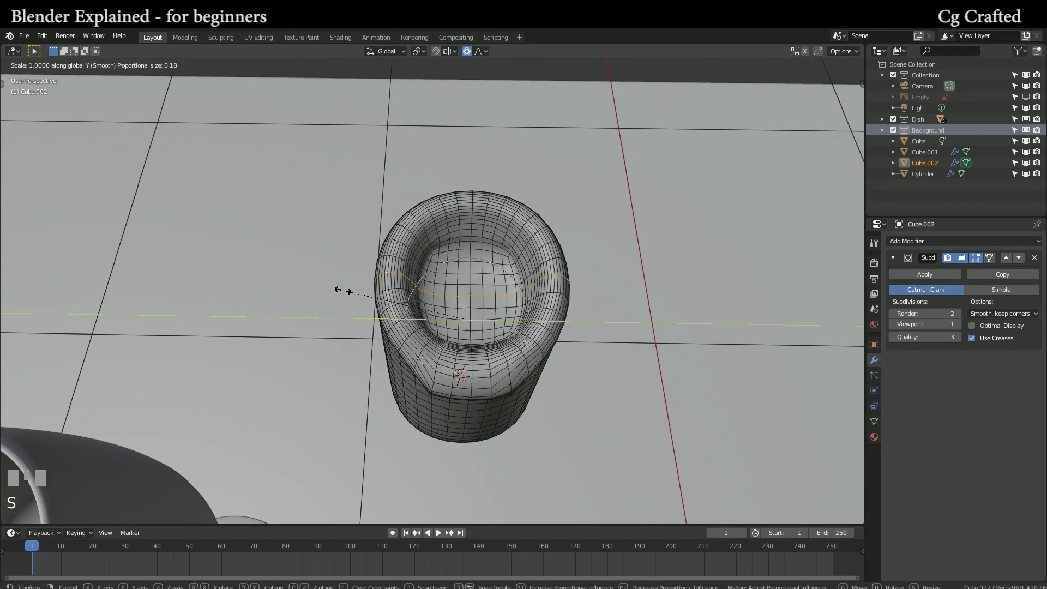
{"action": "key", "text": "Escape"}
{"action": "middle_click_drag", "start_coordinate": [337, 287], "coordinate": [332, 307]}
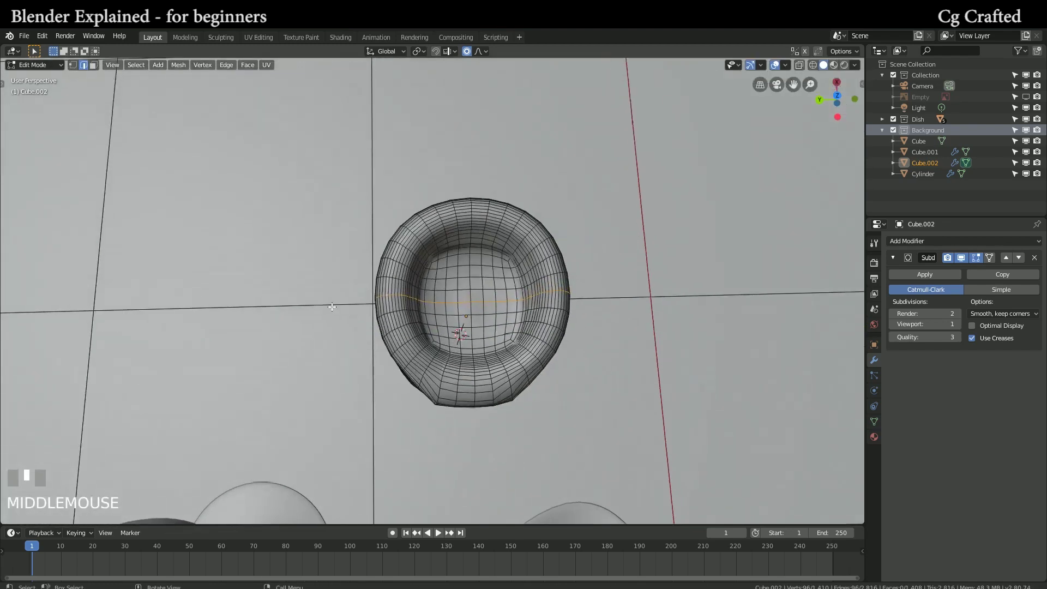
{"action": "key", "text": "KP_7"}
{"action": "key", "text": "s"}
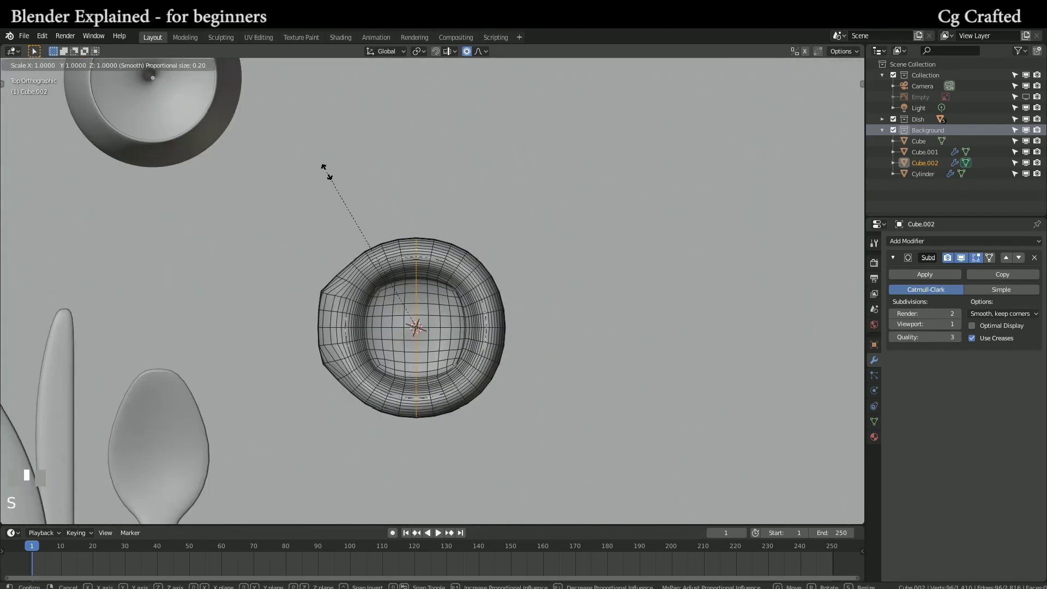
{"action": "key", "text": "y"}
{"action": "left_click", "coordinate": [327, 160]}
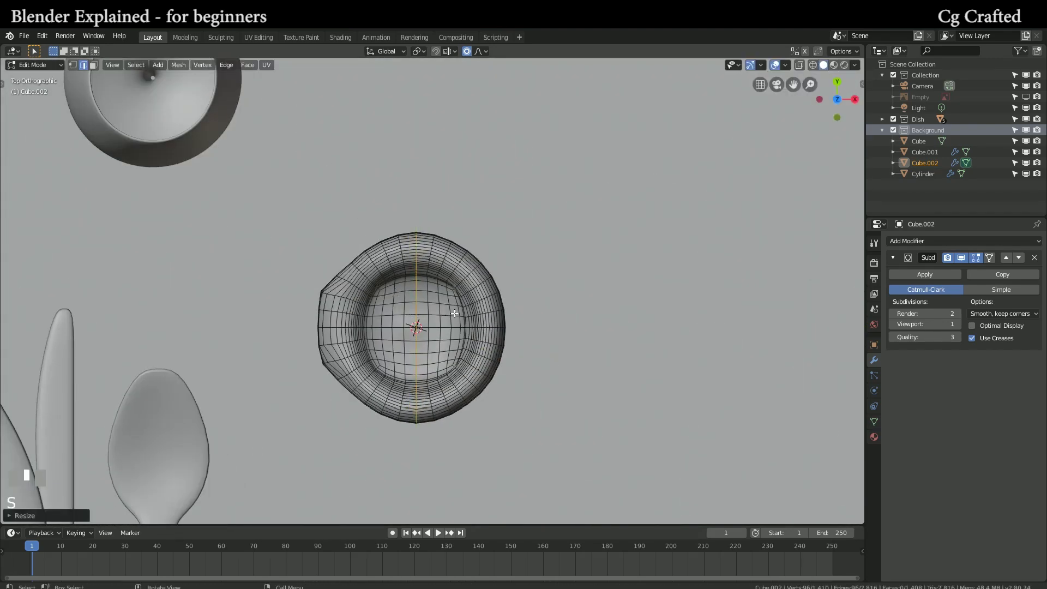
Step: Select the edge loop around the candle's outer rim and widen it along X
{"action": "left_click", "coordinate": [500, 324], "text": "alt"}
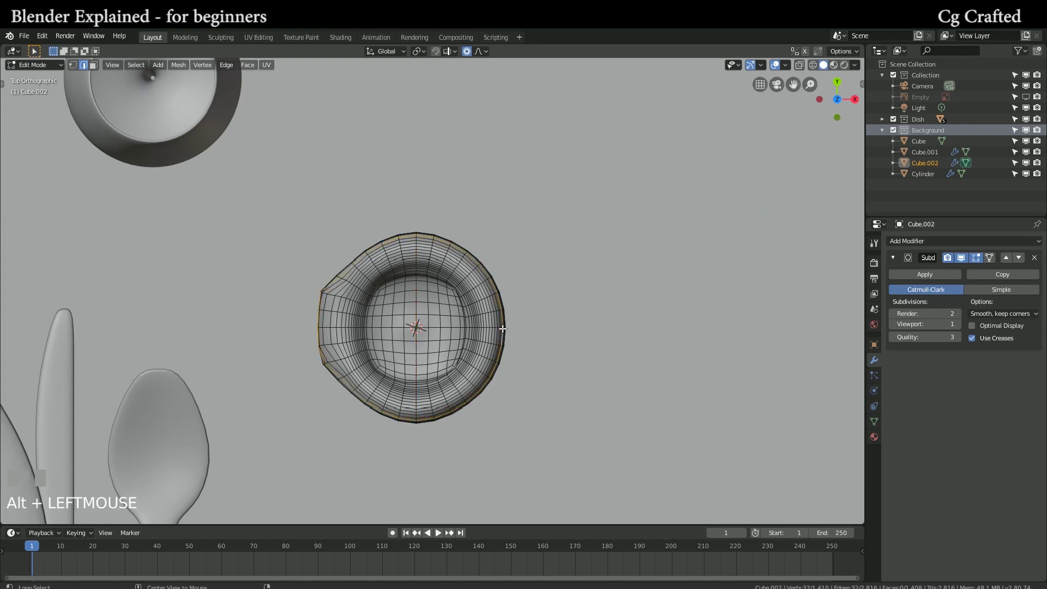
{"action": "key", "text": "s"}
{"action": "key", "text": "x"}
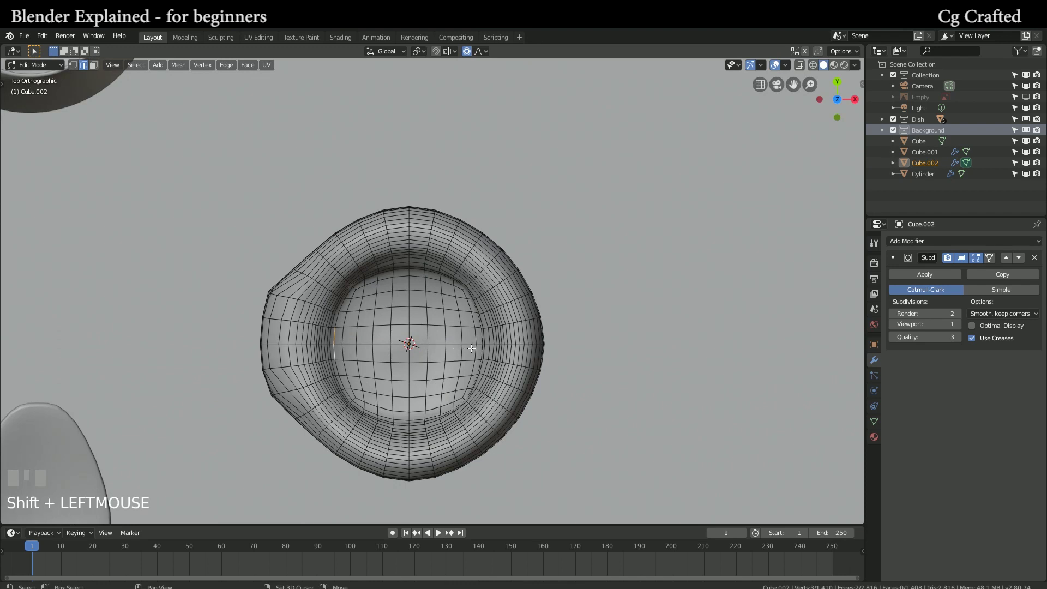
Step: Spread the opposite edges of the recess floor apart along X by a factor of about 1.03
{"action": "key", "text": "s"}
{"action": "key", "text": "x"}
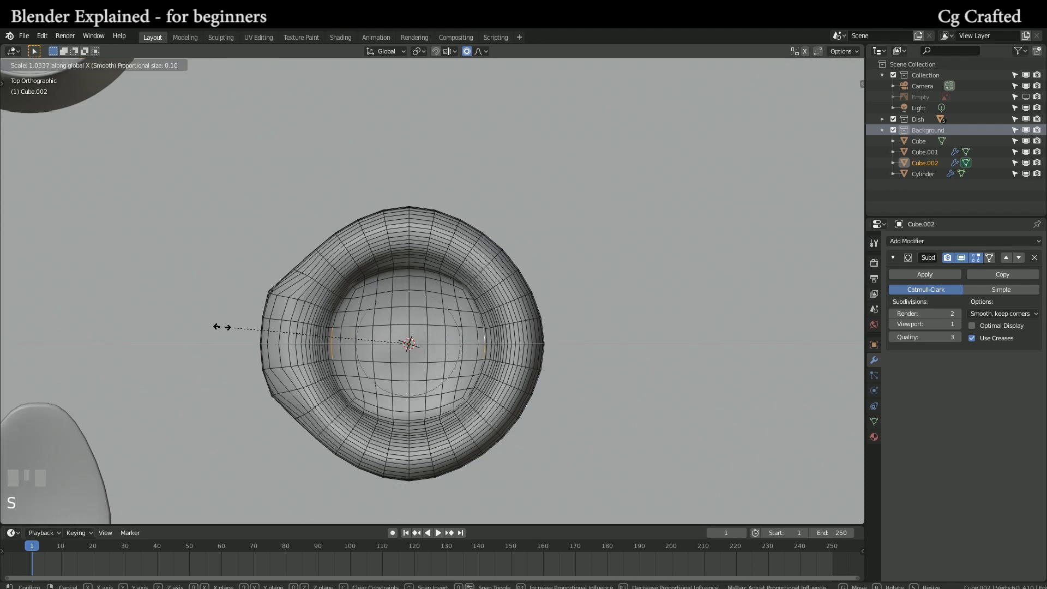
{"action": "left_click", "coordinate": [218, 330]}
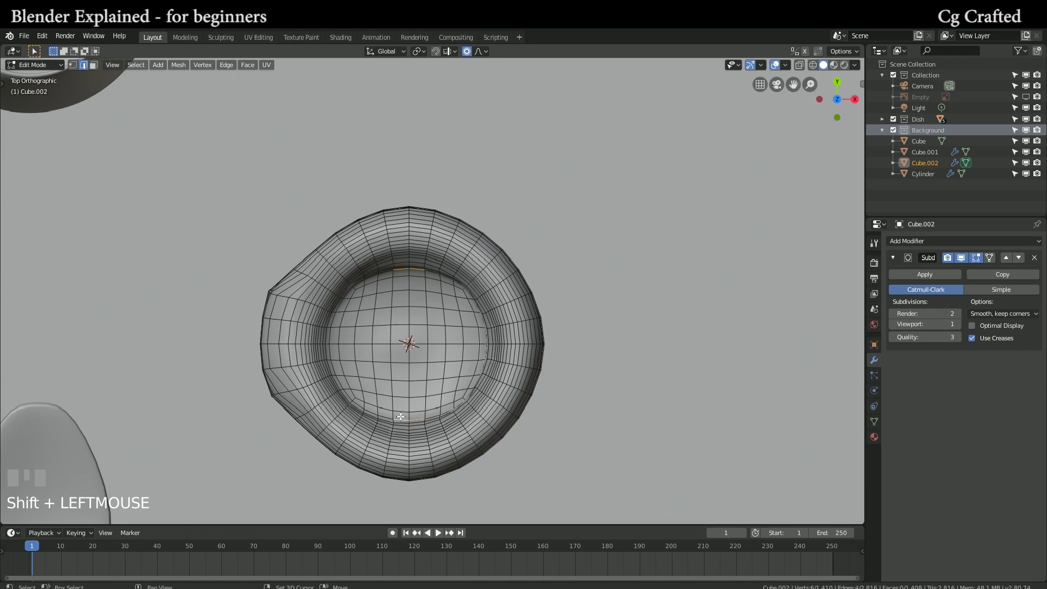
Step: Spread the opposite edges of the recess floor apart along Y by a factor of about 1.04, then leave Edit Mode
{"action": "key", "text": "s"}
{"action": "key", "text": "y"}
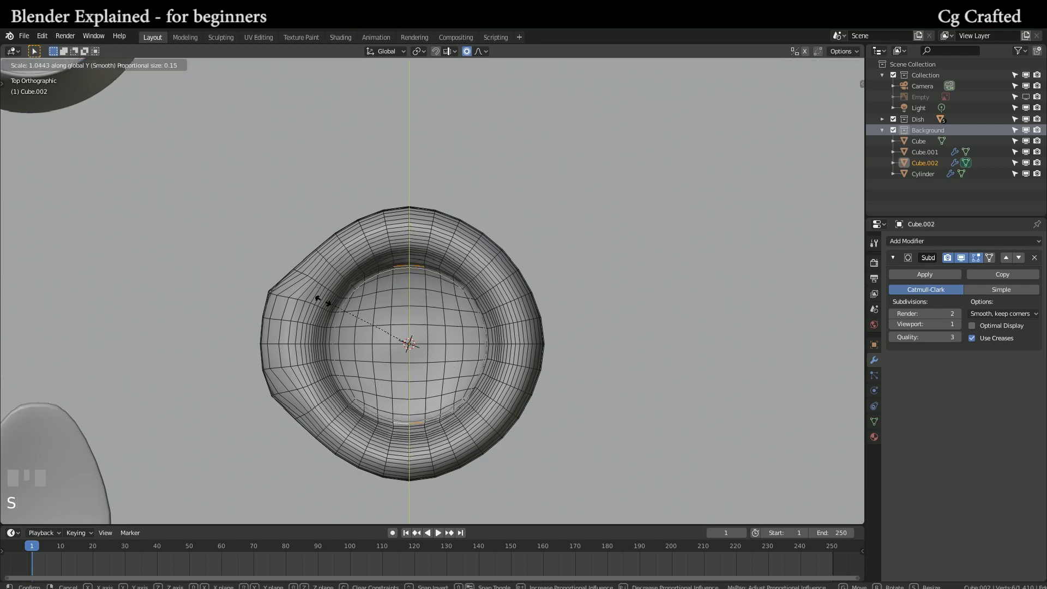
{"action": "left_click", "coordinate": [318, 299]}
{"action": "key", "text": "Tab"}
{"action": "middle_click_drag", "start_coordinate": [371, 352], "coordinate": [344, 236]}
{"action": "scroll", "coordinate": [463, 284], "scroll_direction": "down", "scroll_amount": 3}
{"action": "scroll", "coordinate": [415, 289], "scroll_direction": "up", "scroll_amount": 3}
Step: Select the candle's edge loop just beneath the overhanging rim and shrink it slightly, with a proportional size of 0.05
{"action": "key", "text": "Tab"}
{"action": "scroll", "coordinate": [411, 235], "scroll_direction": "up", "scroll_amount": 3}
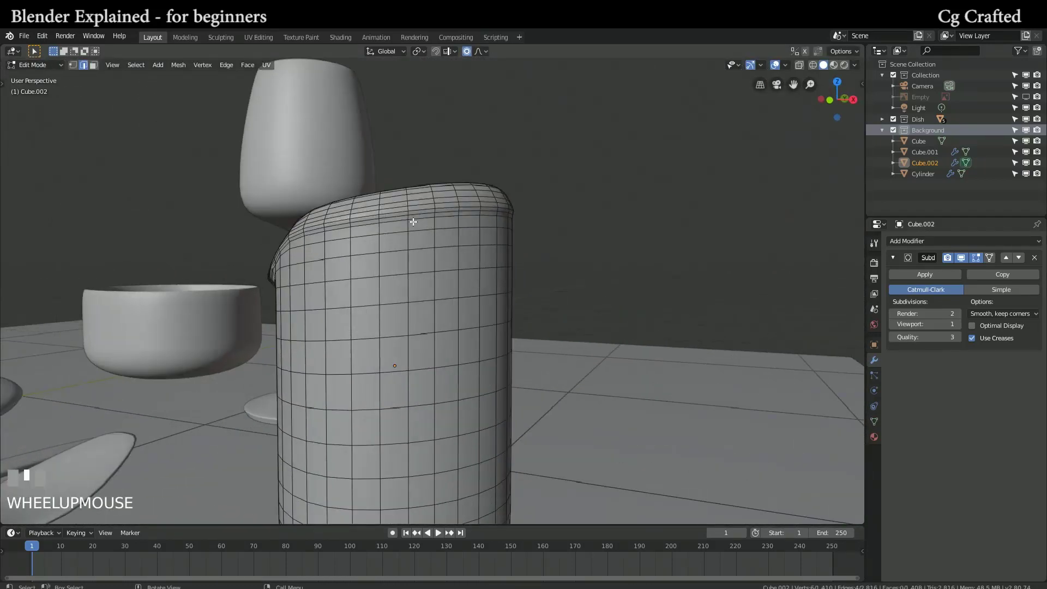
{"action": "middle_click_drag", "start_coordinate": [418, 219], "coordinate": [491, 246]}
{"action": "left_click", "coordinate": [523, 240], "text": "alt"}
{"action": "key", "text": "s"}
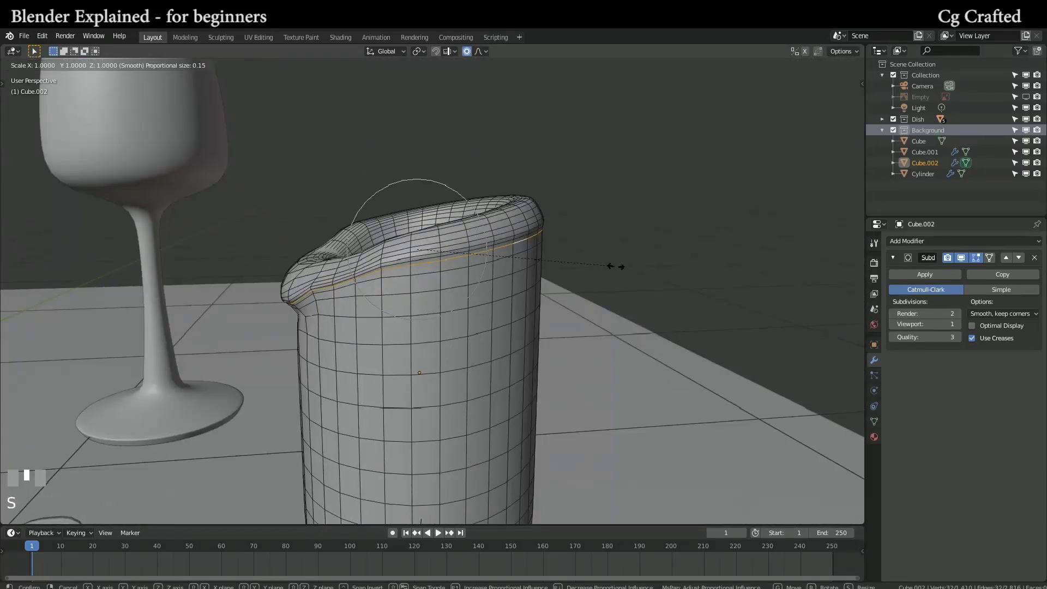
{"action": "scroll", "coordinate": [607, 266], "scroll_direction": "up", "scroll_amount": 1}
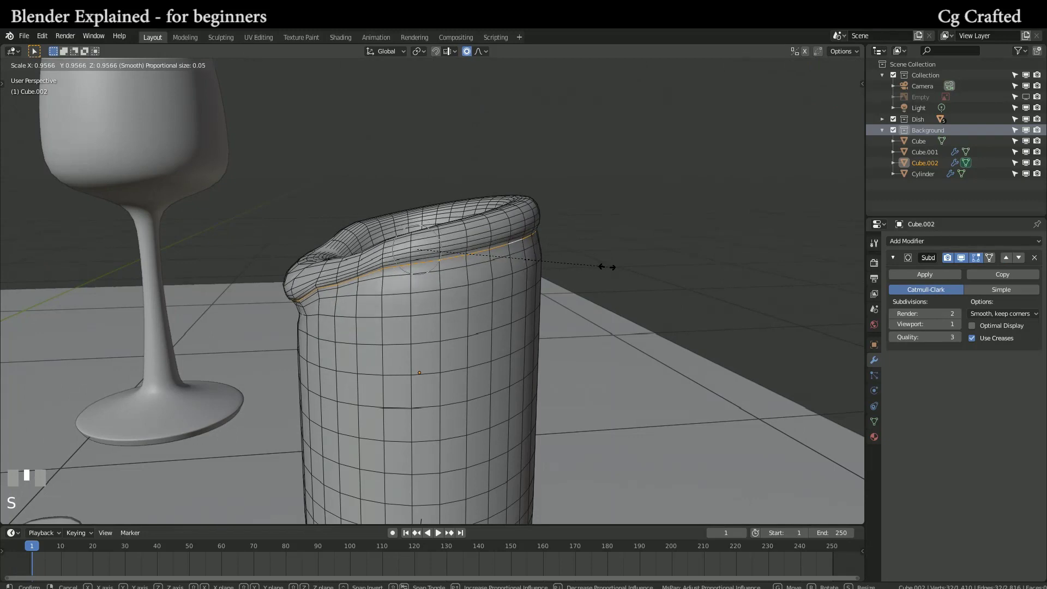
{"action": "left_click", "coordinate": [544, 267]}
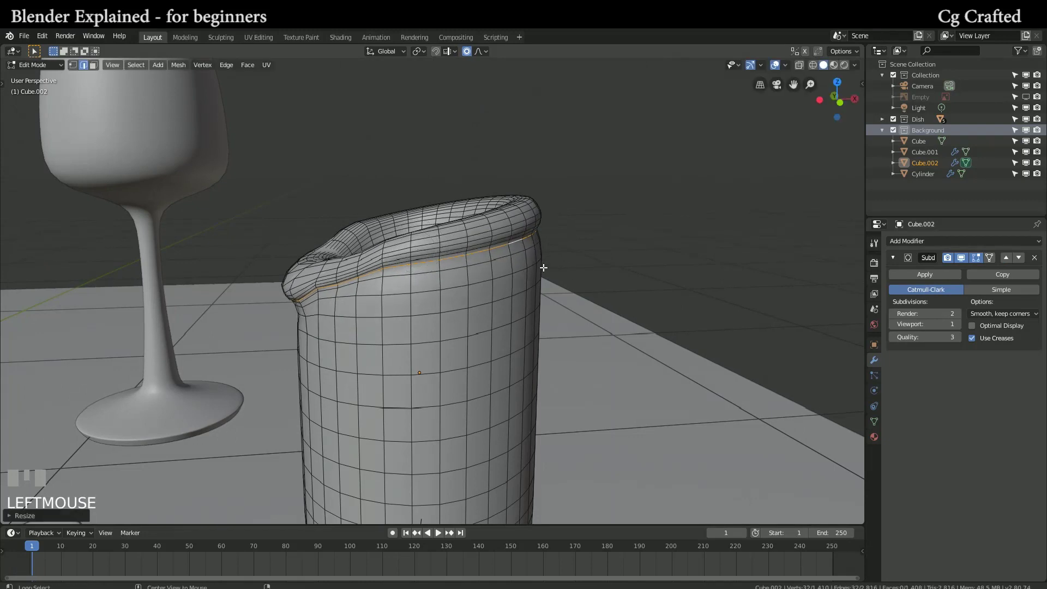
Step: Select the neighbouring edge loop lower on the candle's side, scale it slightly, and return to Object Mode
{"action": "left_click", "coordinate": [507, 258], "text": "alt"}
{"action": "key", "text": "s"}
{"action": "left_click", "coordinate": [590, 267]}
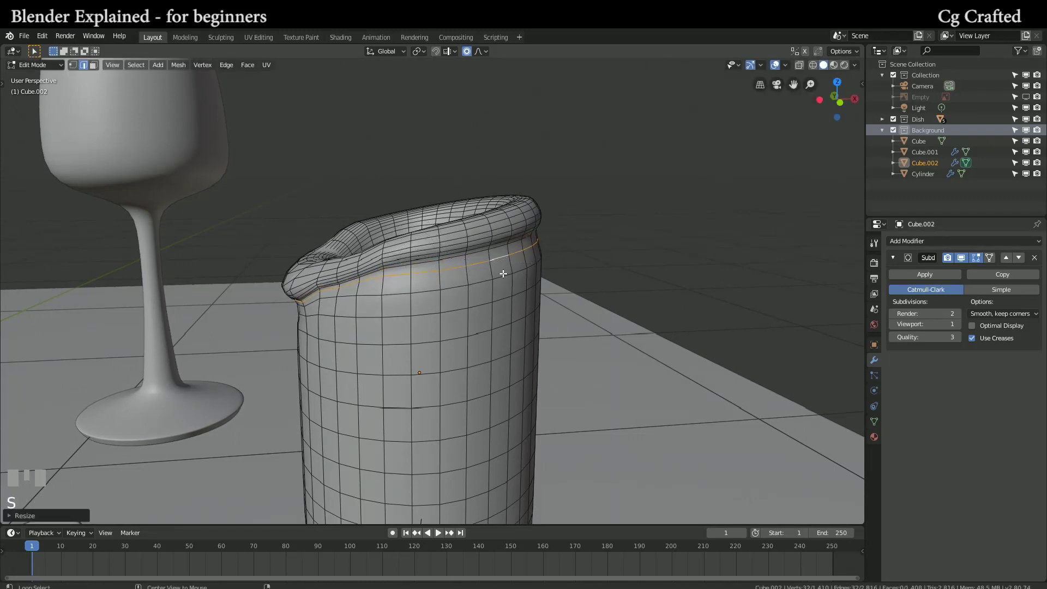
{"action": "key", "text": "Tab"}
Step: Examine the candle and its glass saucer in the reference photo and compare them with the modelled candle
{"action": "middle_click_drag", "start_coordinate": [564, 287], "coordinate": [568, 359]}
{"action": "scroll", "coordinate": [568, 359], "scroll_direction": "down", "scroll_amount": 3}
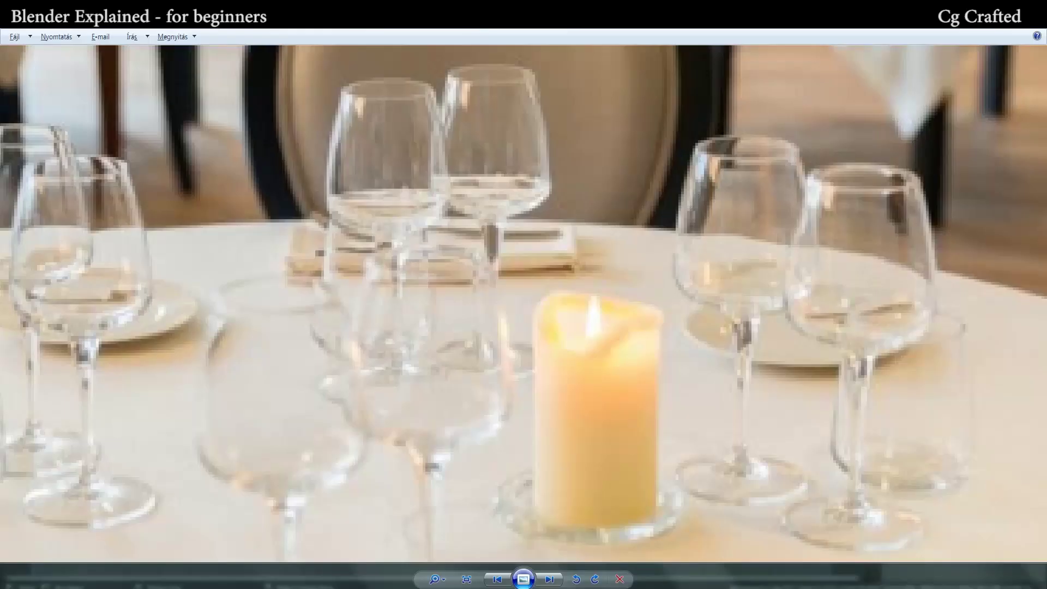
{"action": "scroll", "coordinate": [680, 382], "scroll_direction": "up", "scroll_amount": 2}
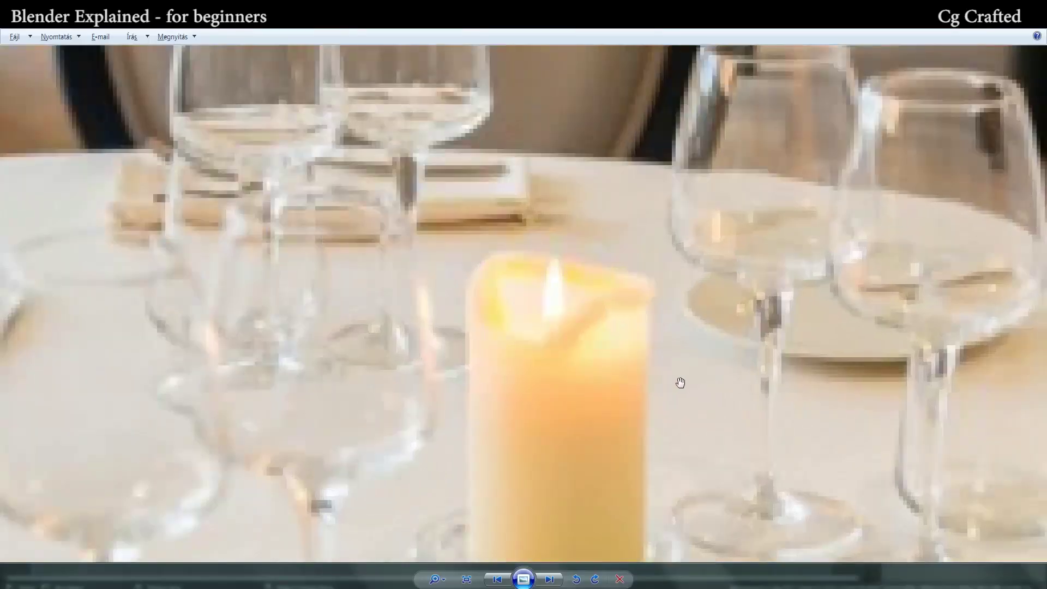
{"action": "scroll", "coordinate": [680, 382], "scroll_direction": "down", "scroll_amount": 3}
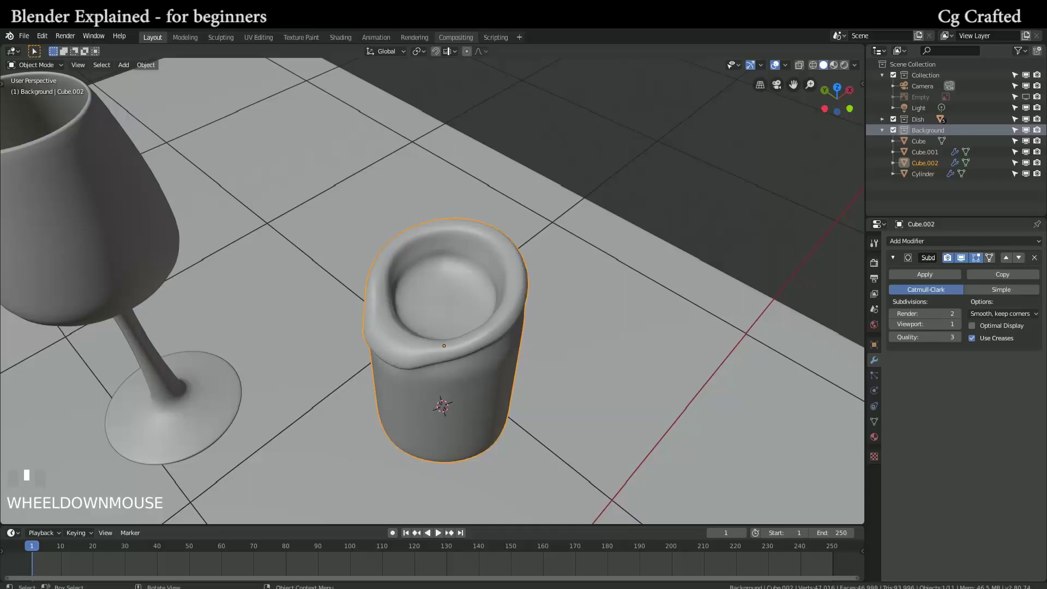
{"action": "middle_click_drag", "start_coordinate": [360, 262], "coordinate": [329, 202]}
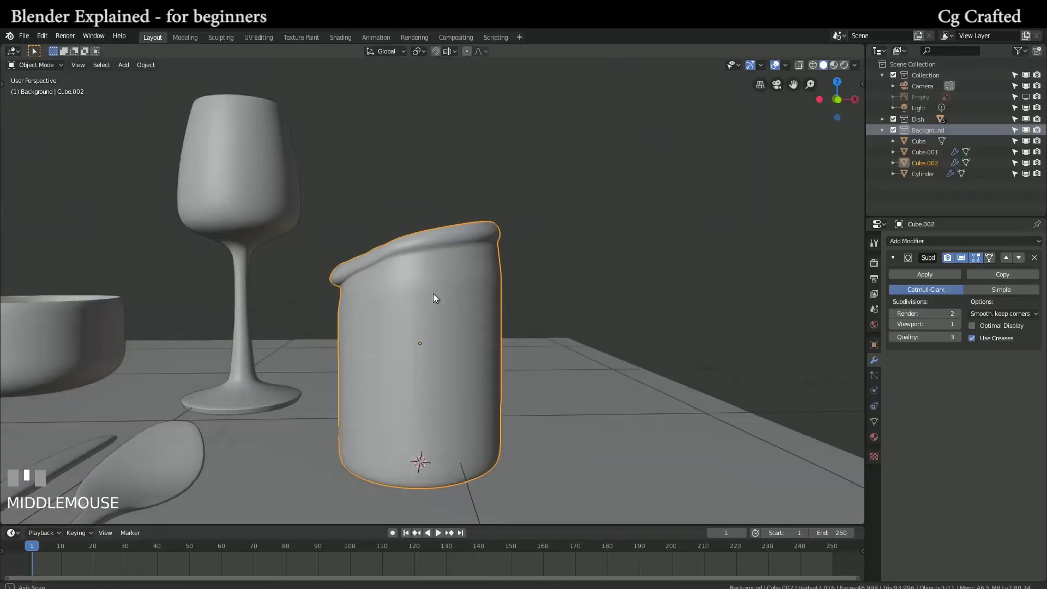
{"action": "scroll", "coordinate": [440, 339], "scroll_direction": "down", "scroll_amount": 3}
{"action": "middle_click_drag", "start_coordinate": [441, 339], "coordinate": [489, 312], "text": "shift"}
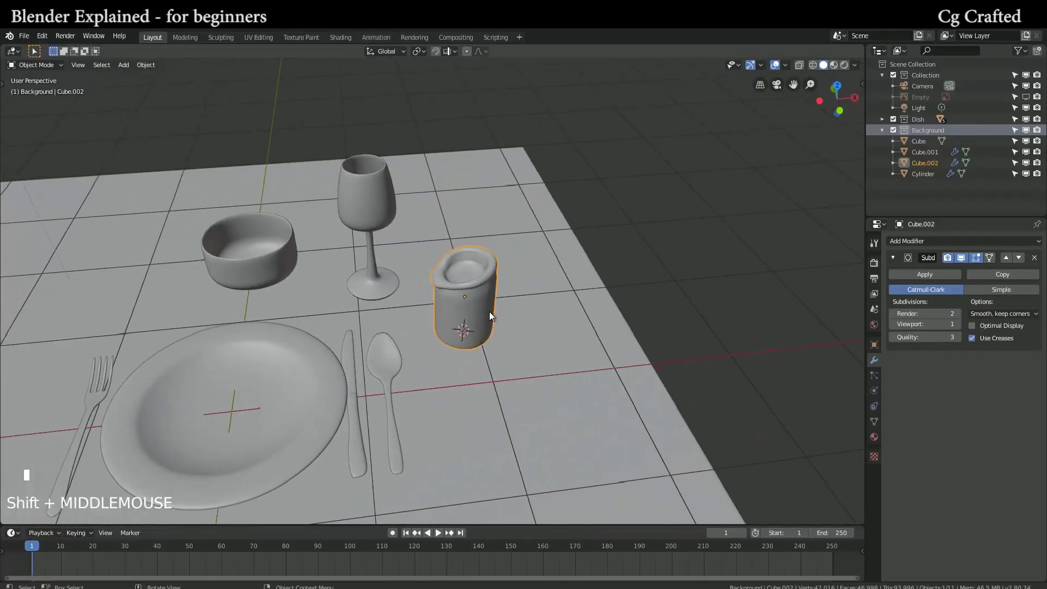
Step: Duplicate the bowl and place the copy around the base of the candle
{"action": "left_click", "coordinate": [223, 251]}
{"action": "middle_click_drag", "start_coordinate": [224, 250], "coordinate": [253, 241]}
{"action": "scroll", "coordinate": [247, 256], "scroll_direction": "up", "scroll_amount": 6}
{"action": "key", "text": "Tab"}
{"action": "middle_click_drag", "start_coordinate": [545, 354], "coordinate": [379, 223], "text": "shift"}
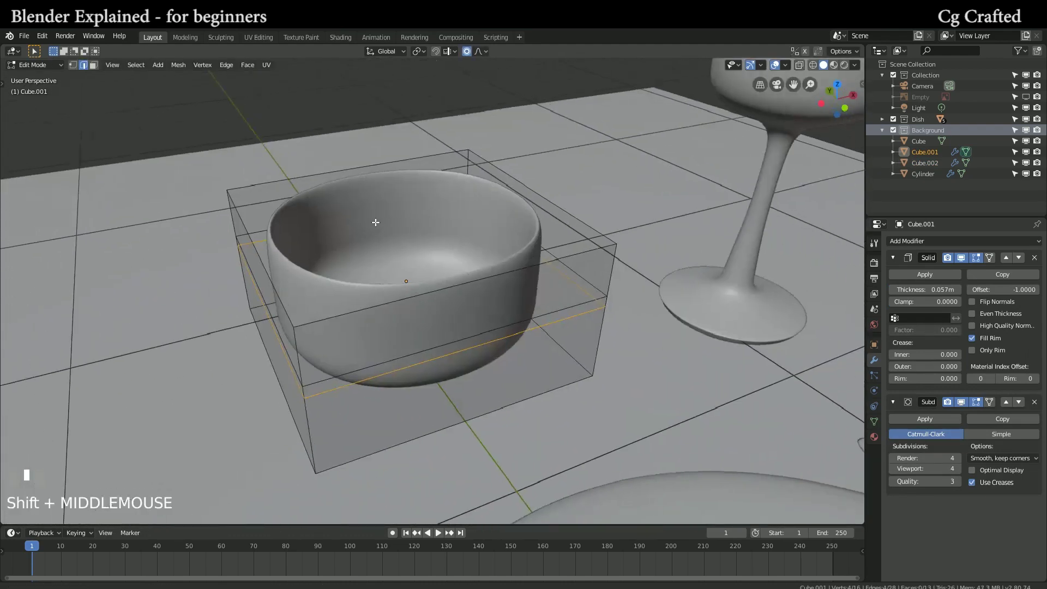
{"action": "key", "text": "Tab"}
{"action": "scroll", "coordinate": [516, 258], "scroll_direction": "down", "scroll_amount": 5}
{"action": "middle_click_drag", "start_coordinate": [516, 259], "coordinate": [268, 249], "text": "shift"}
{"action": "key", "text": "shift+d"}
{"action": "left_click", "coordinate": [404, 237]}
{"action": "key", "text": "g"}
{"action": "left_click", "coordinate": [414, 295]}
{"action": "scroll", "coordinate": [414, 295], "scroll_direction": "up", "scroll_amount": 4}
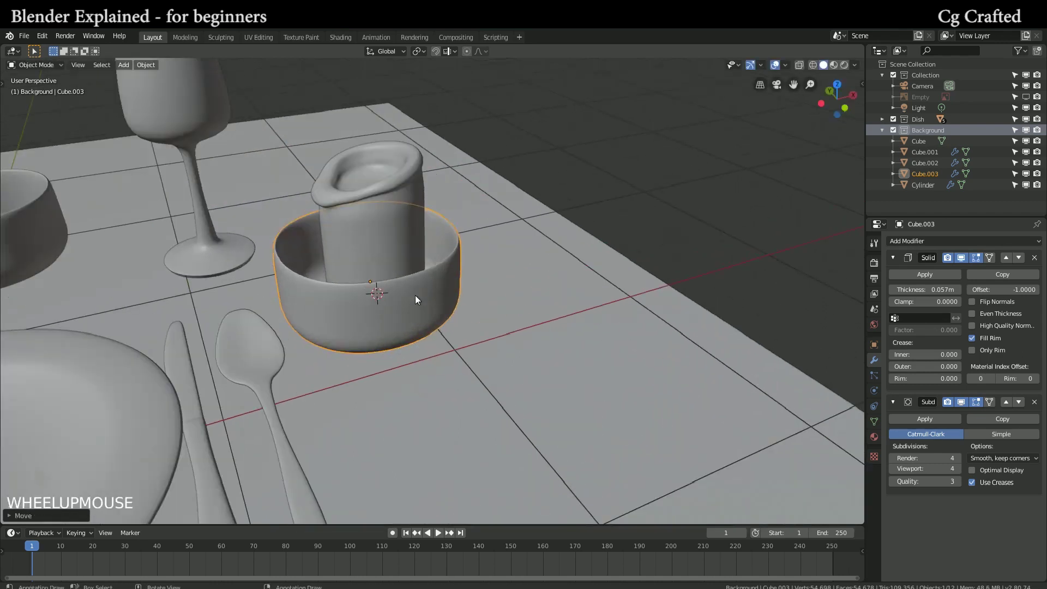
Step: Extrude the bowl copy's top edge loop upward and flare it outward in X and Y by a factor of about 1.42
{"action": "key", "text": "Tab"}
{"action": "left_click", "coordinate": [480, 263], "text": "alt"}
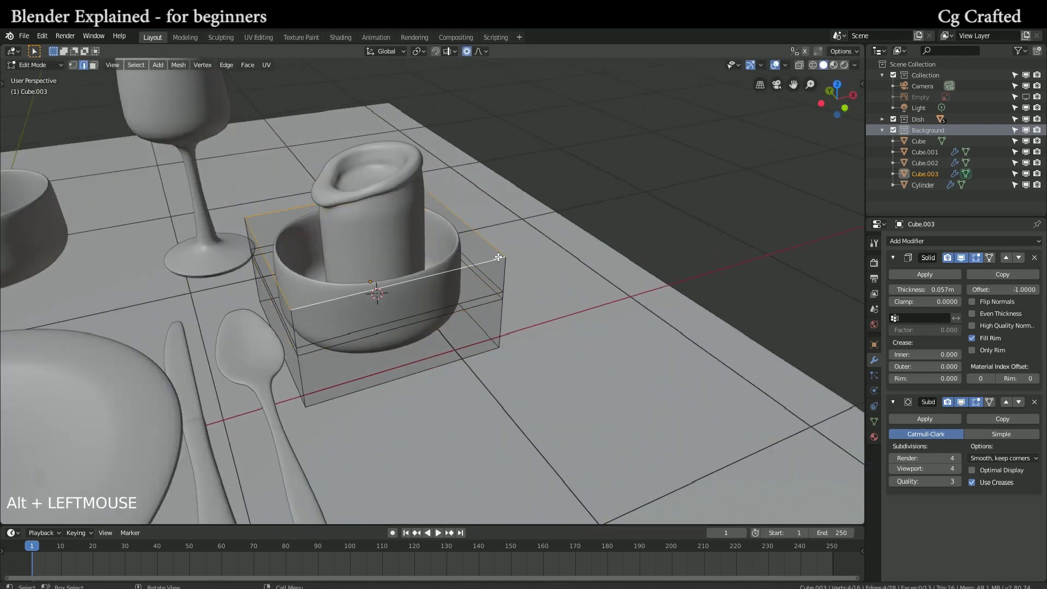
{"action": "key", "text": "e"}
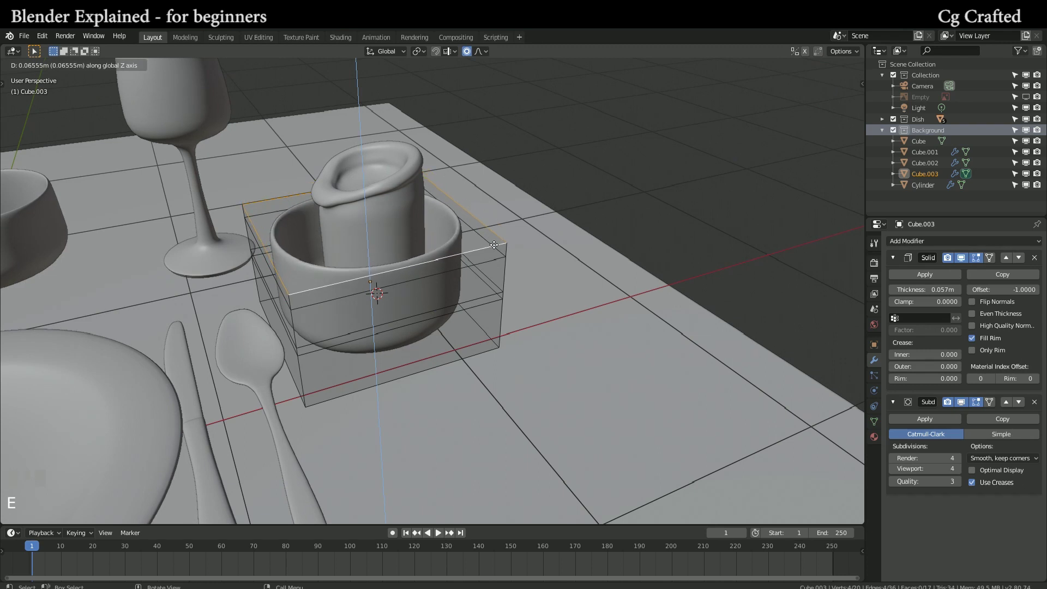
{"action": "left_click", "coordinate": [496, 255]}
{"action": "key", "text": "s"}
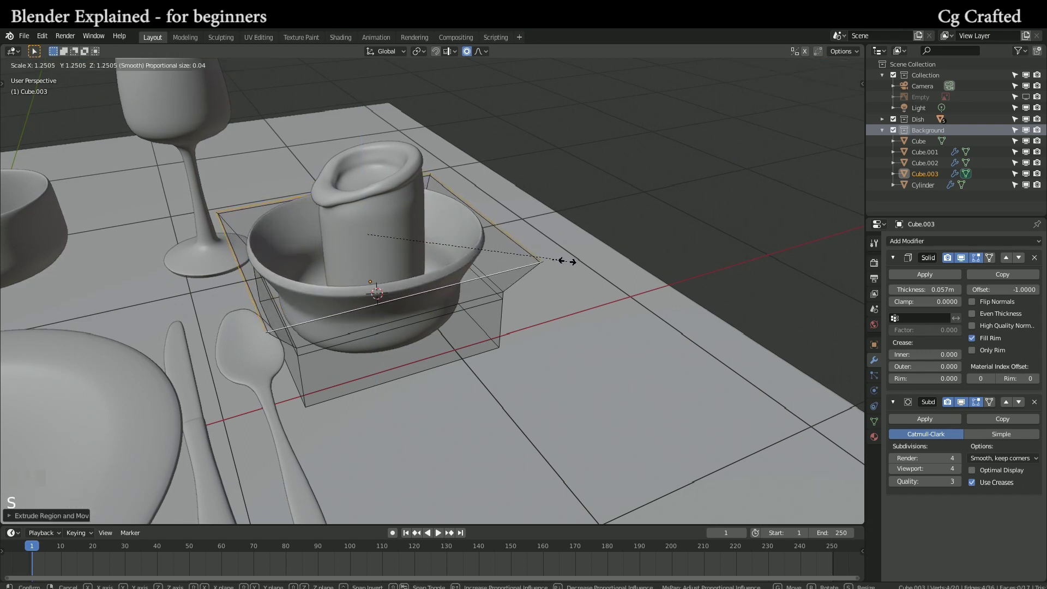
{"action": "key", "text": "shift+z"}
{"action": "scroll", "coordinate": [597, 281], "scroll_direction": "up", "scroll_amount": 7}
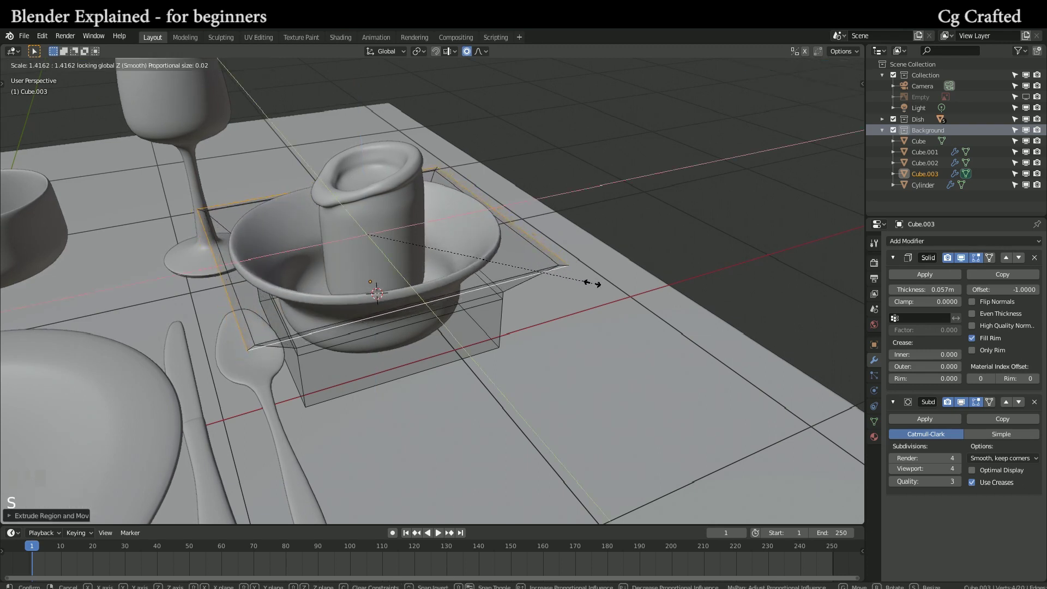
{"action": "left_click", "coordinate": [597, 283]}
{"action": "middle_click_drag", "start_coordinate": [597, 283], "coordinate": [204, 220]}
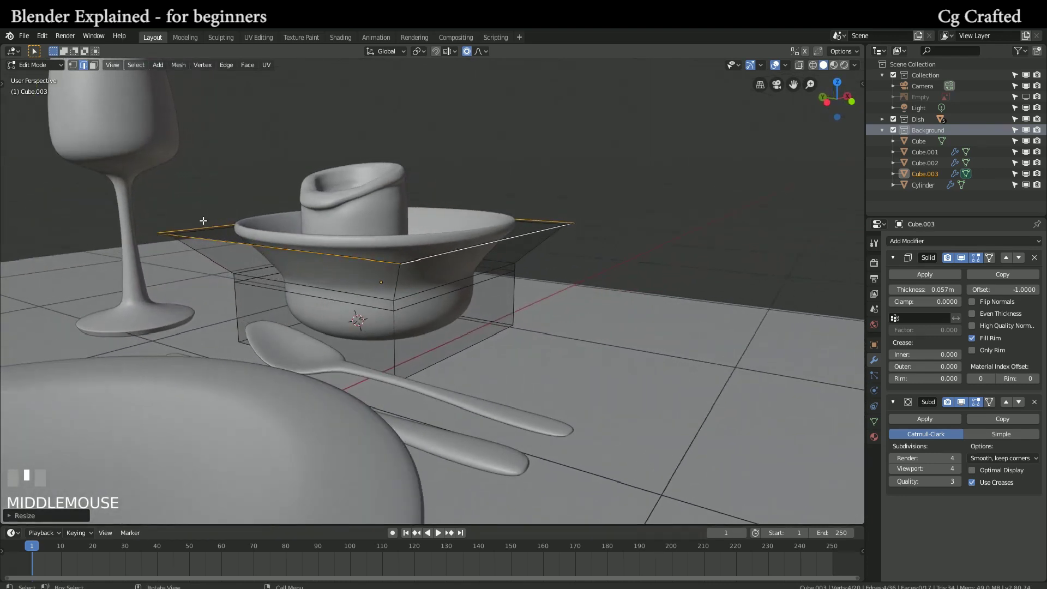
Step: Lower the outermost edge loop of the flared rim along Z to form a turned-down lip
{"action": "key", "text": "g"}
{"action": "key", "text": "z"}
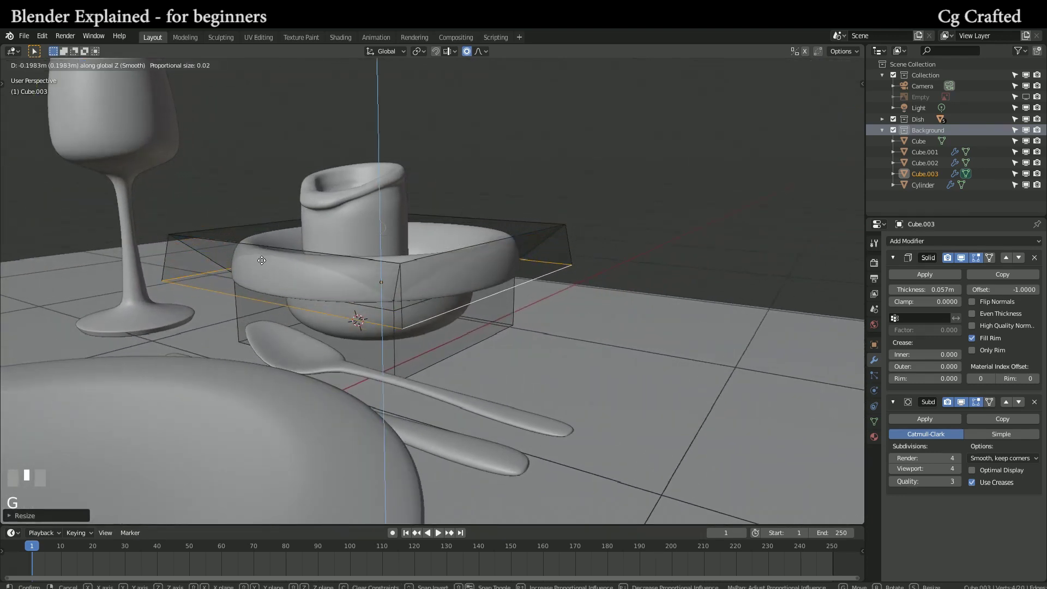
{"action": "left_click", "coordinate": [260, 238]}
{"action": "middle_click_drag", "start_coordinate": [260, 238], "coordinate": [280, 256]}
{"action": "scroll", "coordinate": [304, 226], "scroll_direction": "up", "scroll_amount": 2}
{"action": "left_click", "coordinate": [262, 264], "text": "alt"}
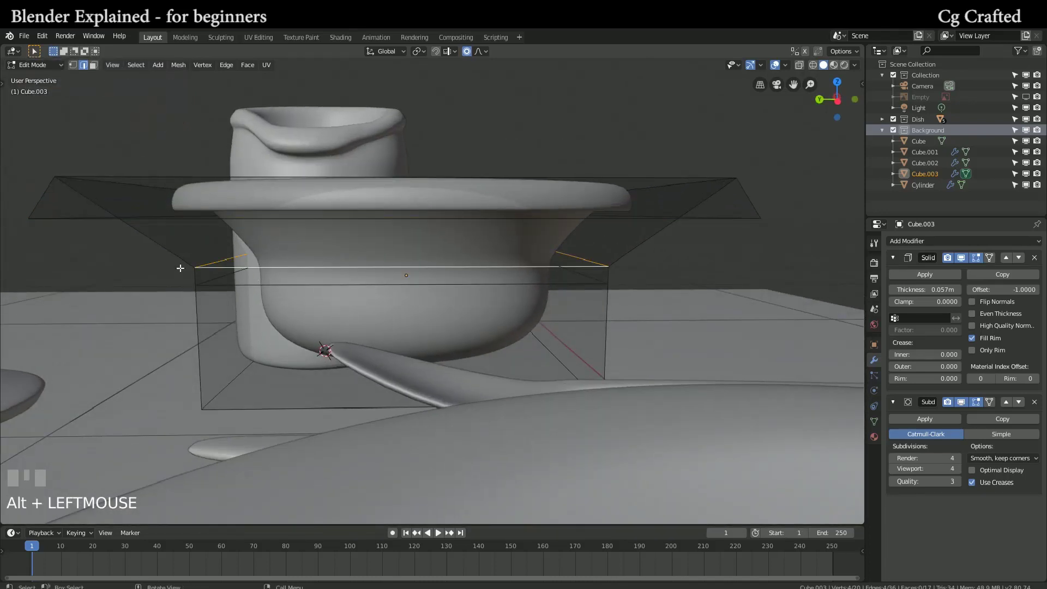
{"action": "key", "text": "s"}
{"action": "key", "text": "Escape"}
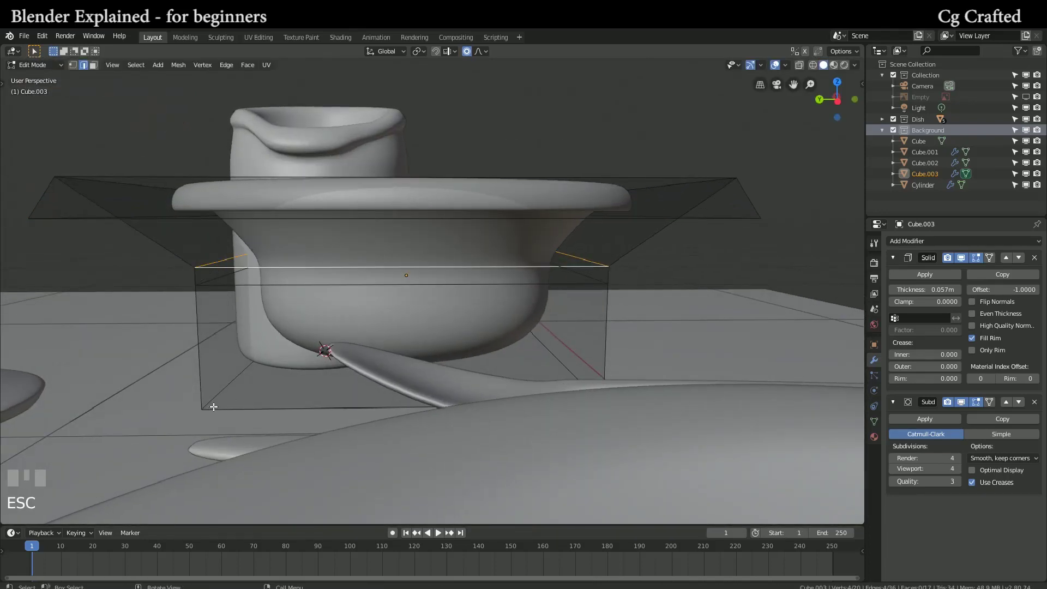
{"action": "left_click", "coordinate": [220, 381]}
{"action": "left_click", "coordinate": [218, 460]}
{"action": "middle_click_drag", "start_coordinate": [215, 339], "coordinate": [325, 303]}
{"action": "key", "text": "a"}
{"action": "key", "text": "s"}
{"action": "key", "text": "z"}
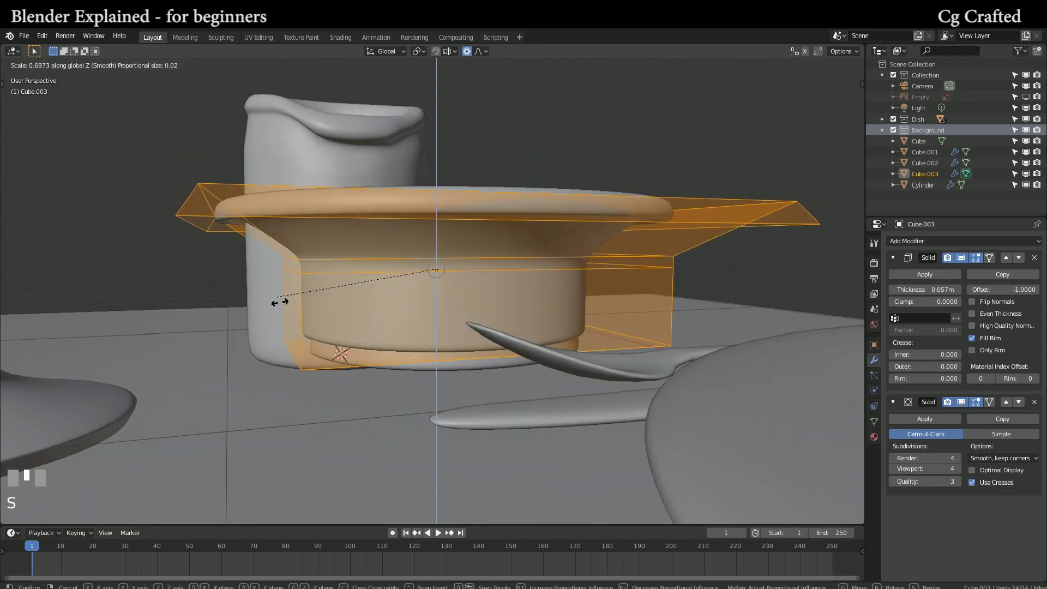
{"action": "key", "text": "Escape"}
Step: Return to Object Mode and move the flared saucer across the tabletop so it surrounds the candle
{"action": "key", "text": "Tab"}
{"action": "middle_click_drag", "start_coordinate": [361, 297], "coordinate": [228, 339]}
{"action": "key", "text": "g"}
{"action": "key", "text": "shift+z"}
{"action": "left_click", "coordinate": [234, 321]}
{"action": "key", "text": "g"}
{"action": "key", "text": "shift+z"}
{"action": "left_click", "coordinate": [251, 281]}
{"action": "key", "text": "g"}
{"action": "left_click", "coordinate": [344, 320]}
Step: Lower the saucer along Z so its rim sits close above the tabletop
{"action": "key", "text": "g"}
{"action": "key", "text": "z"}
{"action": "left_click", "coordinate": [351, 290]}
{"action": "key", "text": "g"}
{"action": "middle_click_drag", "start_coordinate": [352, 289], "coordinate": [381, 301]}
{"action": "key", "text": "z"}
{"action": "left_click", "coordinate": [334, 264]}
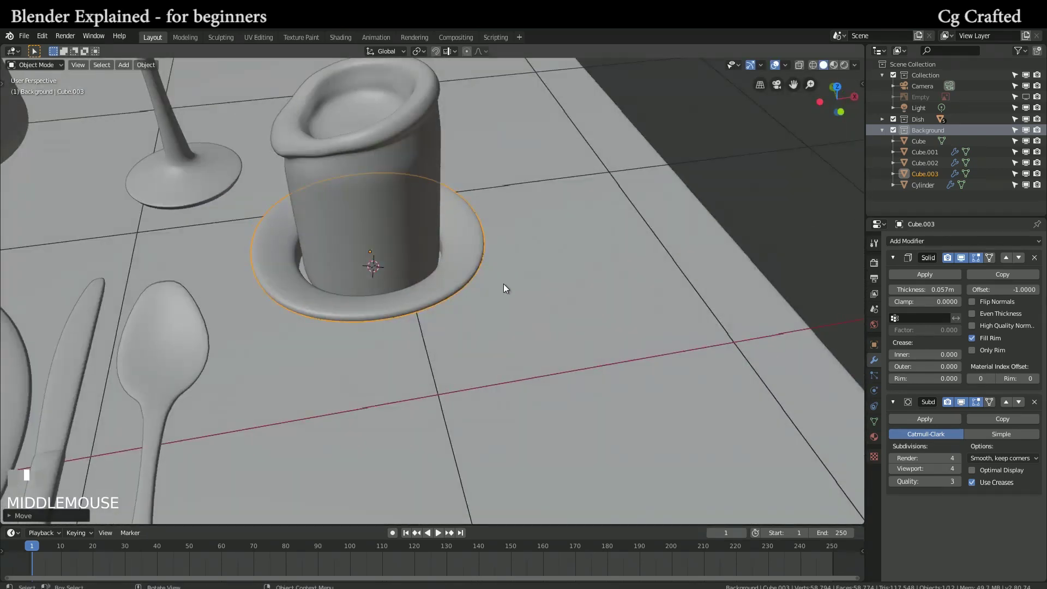
Step: Select the candle and scale it down slightly to fit inside the saucer's opening
{"action": "left_click", "coordinate": [367, 229]}
{"action": "scroll", "coordinate": [348, 234], "scroll_direction": "down", "scroll_amount": 5}
{"action": "middle_click_drag", "start_coordinate": [348, 235], "coordinate": [398, 284]}
{"action": "scroll", "coordinate": [287, 212], "scroll_direction": "up", "scroll_amount": 4}
{"action": "key", "text": "s"}
{"action": "left_click", "coordinate": [277, 213]}
{"action": "middle_click_drag", "start_coordinate": [398, 284], "coordinate": [343, 248], "text": "shift"}
{"action": "scroll", "coordinate": [427, 257], "scroll_direction": "up", "scroll_amount": 3}
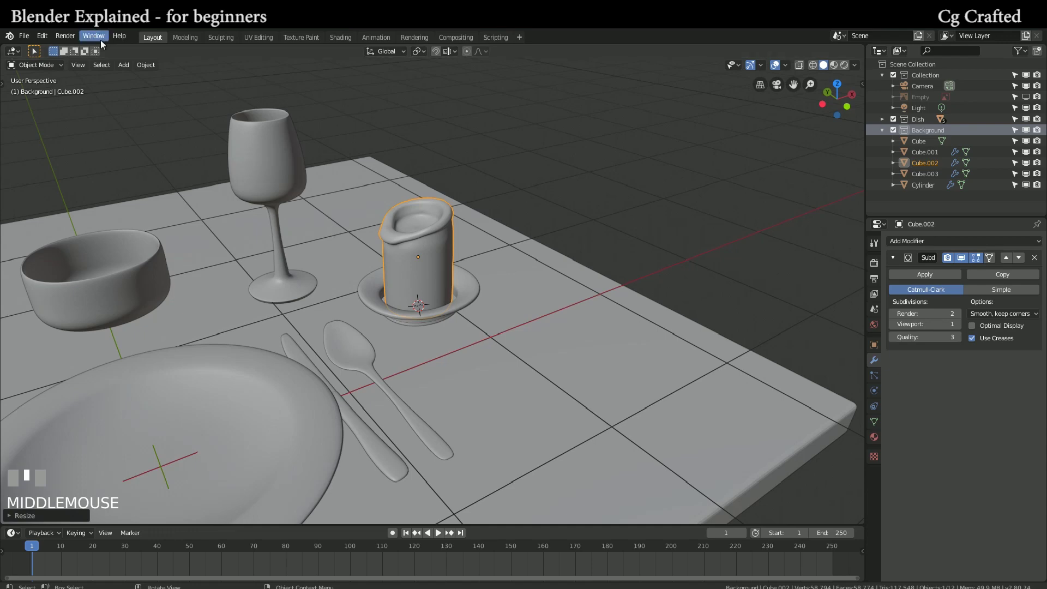
{"action": "left_click", "coordinate": [24, 36]}
Step: Move the candle to the middle of the saucer and place the 3D cursor on its recess floor
{"action": "scroll", "coordinate": [419, 283], "scroll_direction": "up", "scroll_amount": 4}
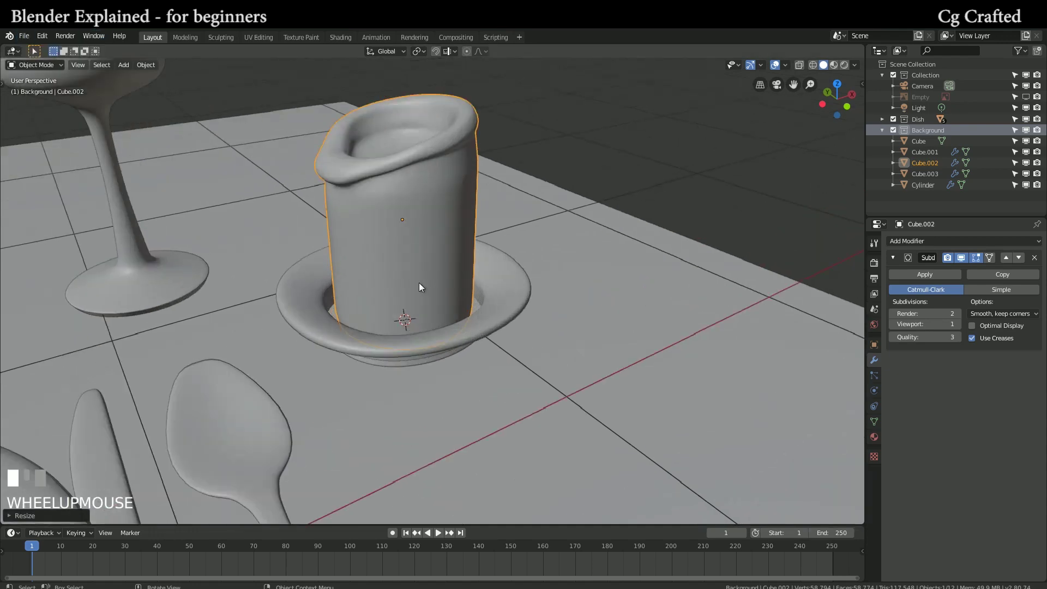
{"action": "key", "text": "g"}
{"action": "left_click", "coordinate": [405, 269]}
{"action": "middle_click_drag", "start_coordinate": [404, 270], "coordinate": [377, 226]}
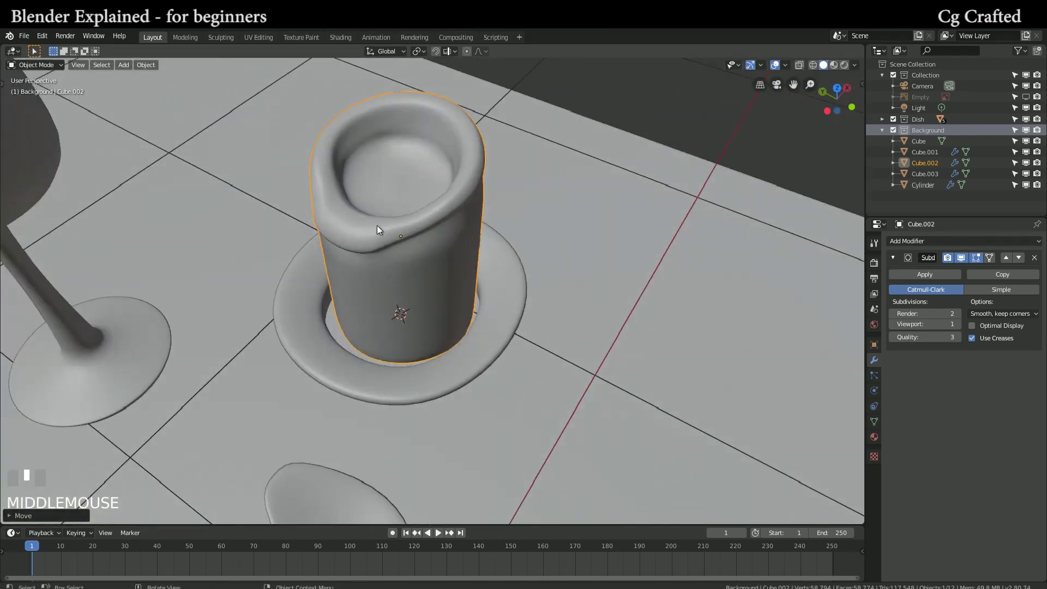
{"action": "key", "text": "shift+a"}
{"action": "mouse_move", "coordinate": [407, 205]}
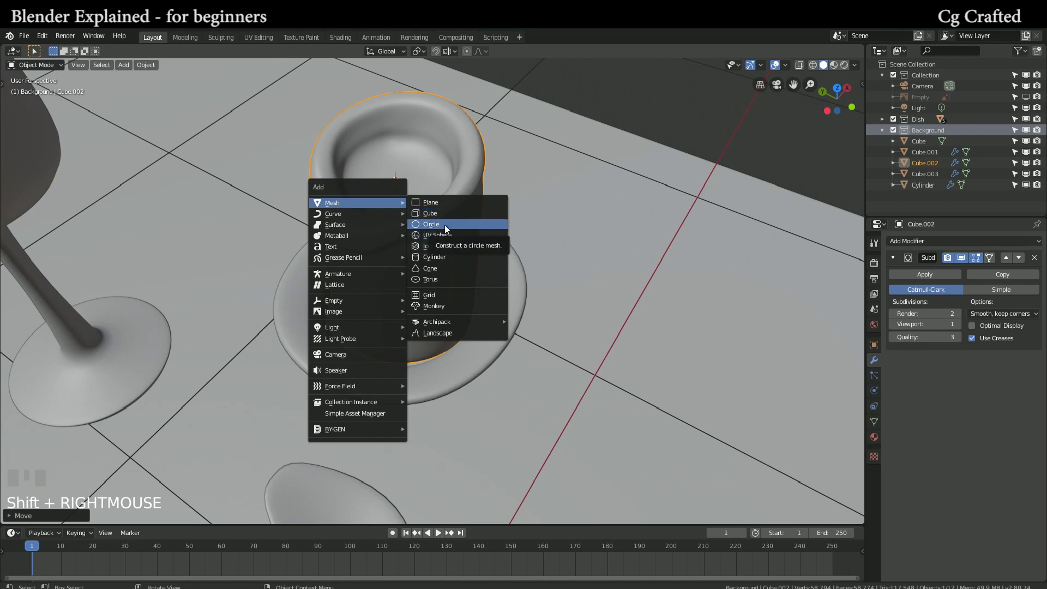
{"action": "mouse_move", "coordinate": [369, 216]}
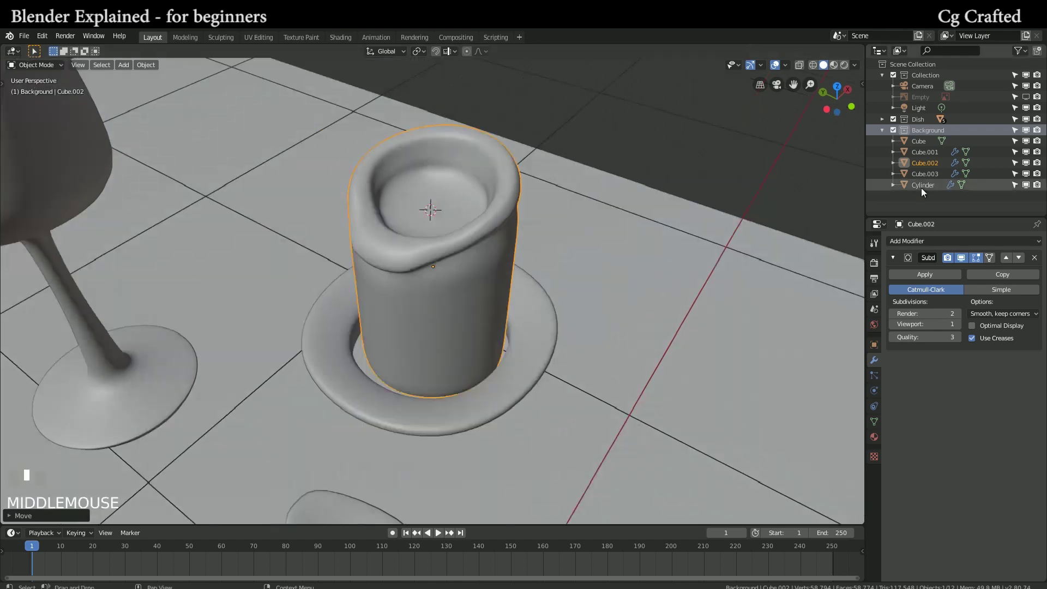
{"action": "left_click", "coordinate": [920, 187]}
{"action": "left_click", "coordinate": [921, 173], "text": "shift"}
{"action": "left_click", "coordinate": [920, 163], "text": "shift"}
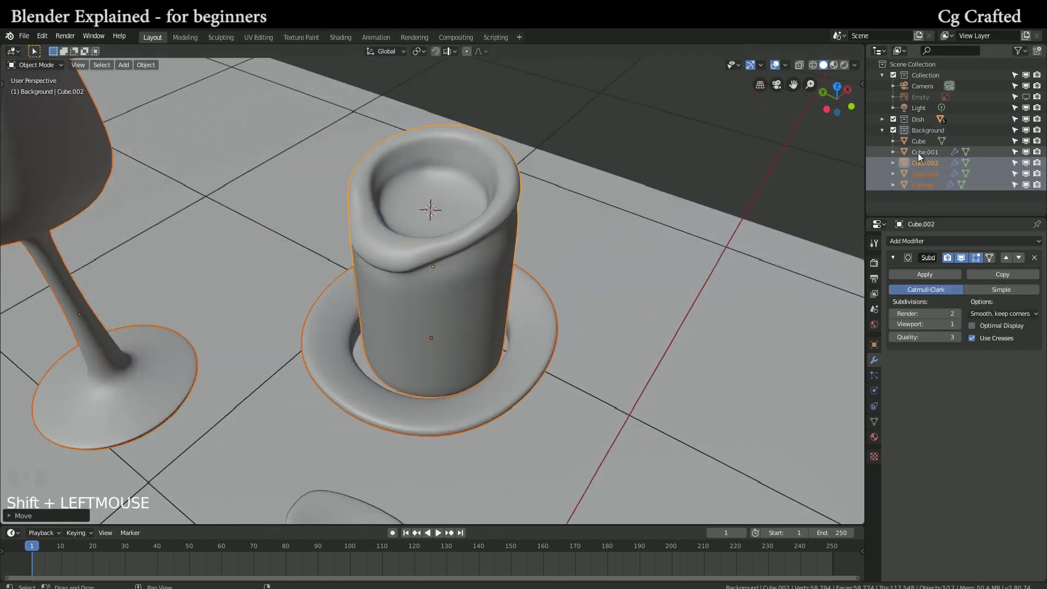
{"action": "left_click", "coordinate": [918, 153], "text": "shift"}
{"action": "left_click", "coordinate": [917, 144], "text": "shift"}
{"action": "left_click", "coordinate": [881, 130]}
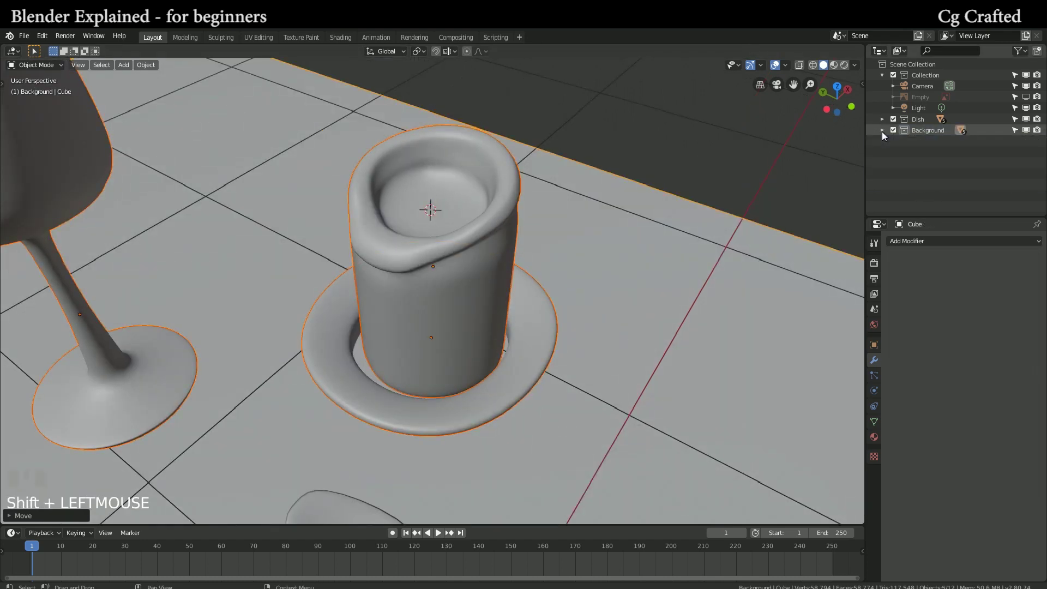
{"action": "left_click", "coordinate": [882, 130]}
{"action": "scroll", "coordinate": [708, 205], "scroll_direction": "down", "scroll_amount": 5}
{"action": "middle_click_drag", "start_coordinate": [708, 205], "coordinate": [698, 202]}
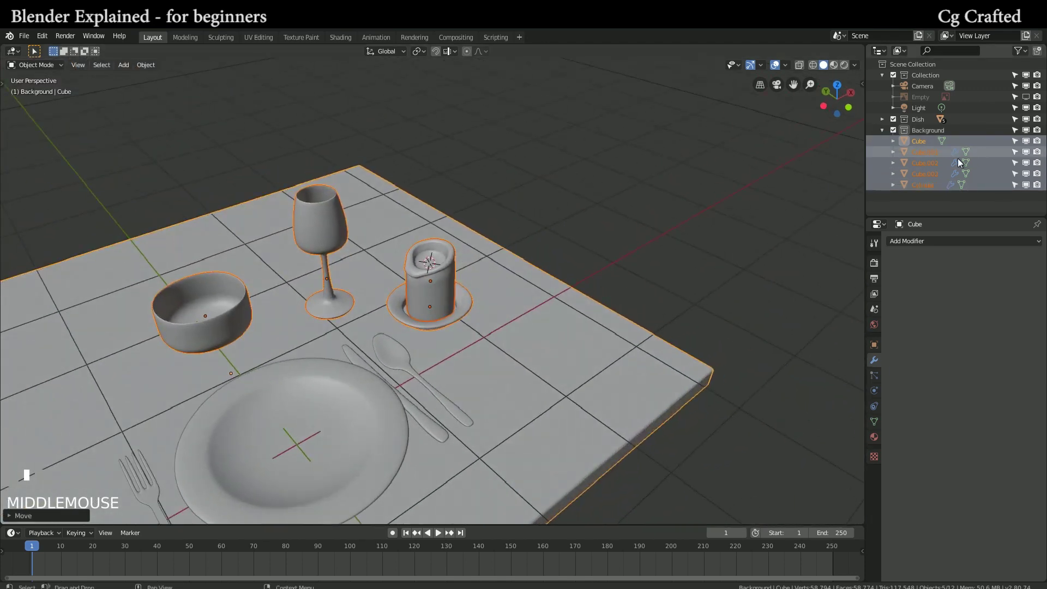
Step: Move Cube.001, Cube.002, Cube.003 and Cylinder from the Background collection into Dish, and expand Dish in the outliner
{"action": "left_click", "coordinate": [924, 143]}
{"action": "left_click", "coordinate": [927, 149]}
{"action": "left_click", "coordinate": [924, 165], "text": "shift"}
{"action": "left_click", "coordinate": [923, 172], "text": "shift"}
{"action": "left_click", "coordinate": [924, 182], "text": "shift"}
{"action": "left_click_drag", "start_coordinate": [924, 180], "coordinate": [920, 121]}
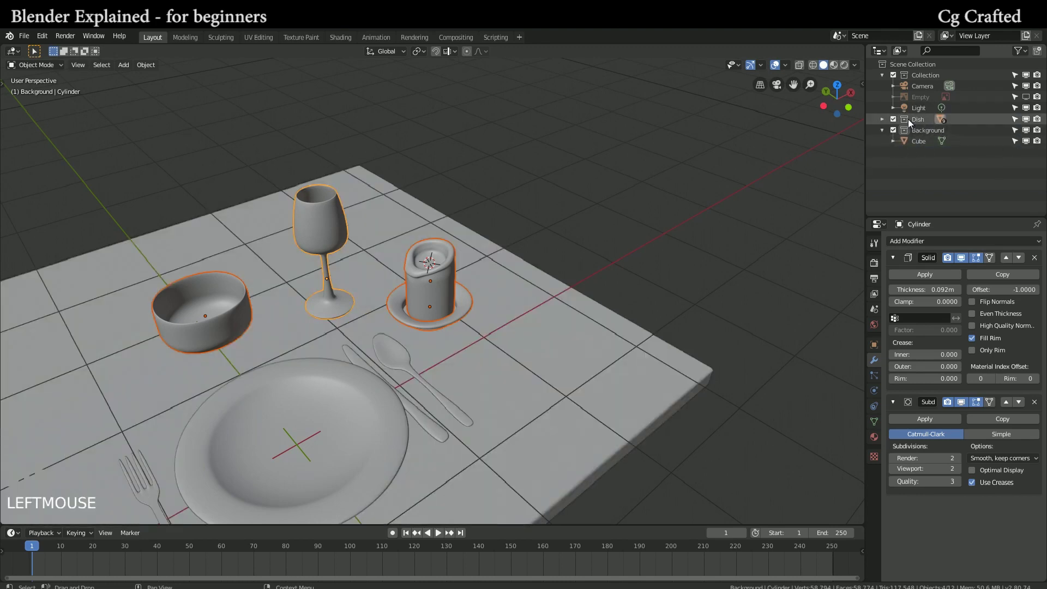
{"action": "left_click", "coordinate": [882, 117]}
Step: Add a Bezier curve at the 3D cursor in the candle's recess
{"action": "middle_click_drag", "start_coordinate": [741, 175], "coordinate": [617, 212]}
{"action": "scroll", "coordinate": [546, 210], "scroll_direction": "up", "scroll_amount": 6}
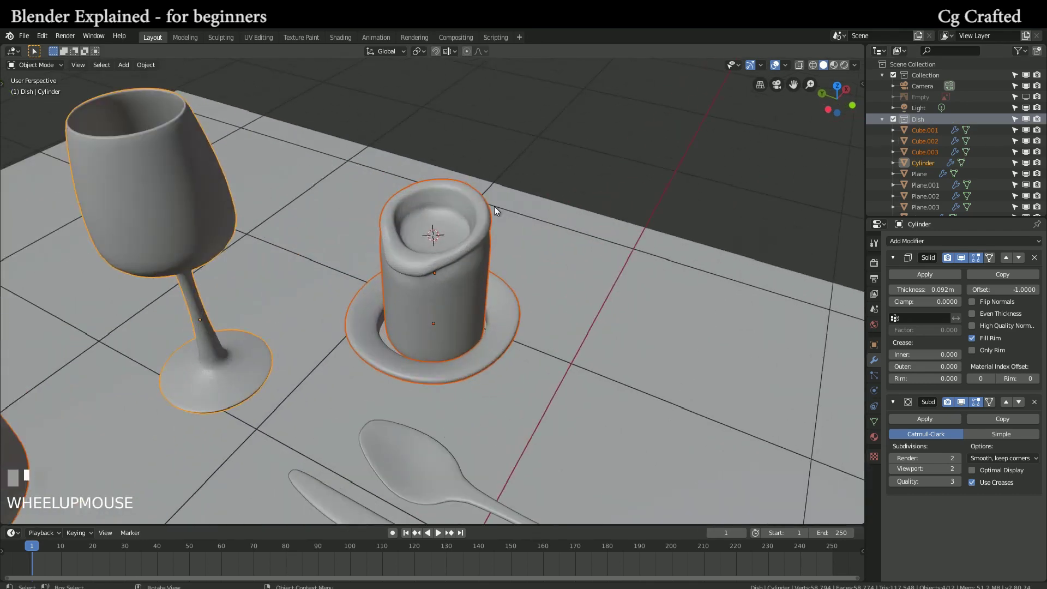
{"action": "key", "text": "shift+a"}
{"action": "mouse_move", "coordinate": [459, 230]}
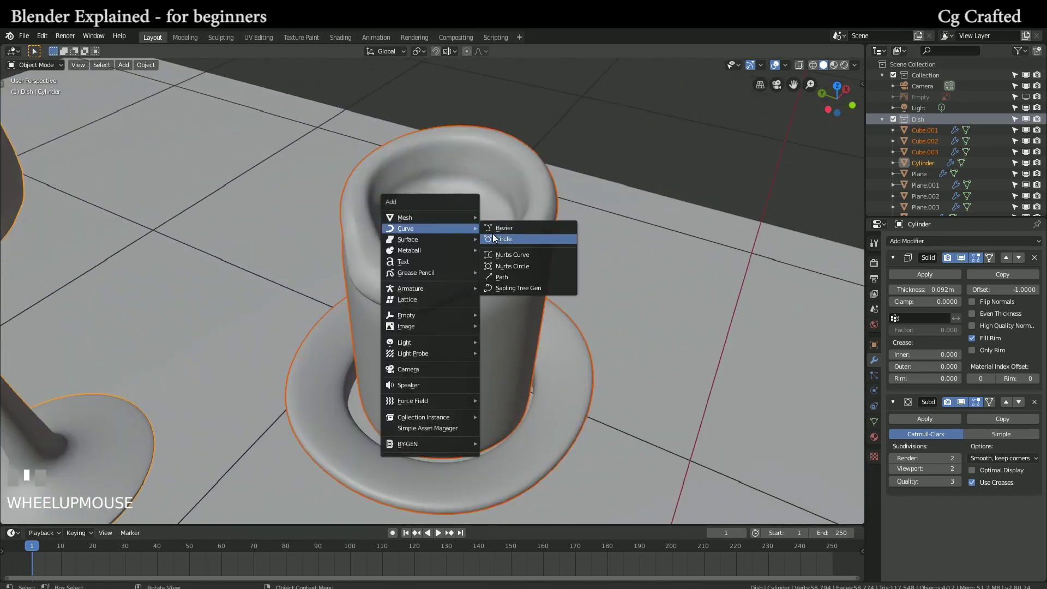
{"action": "left_click", "coordinate": [511, 232]}
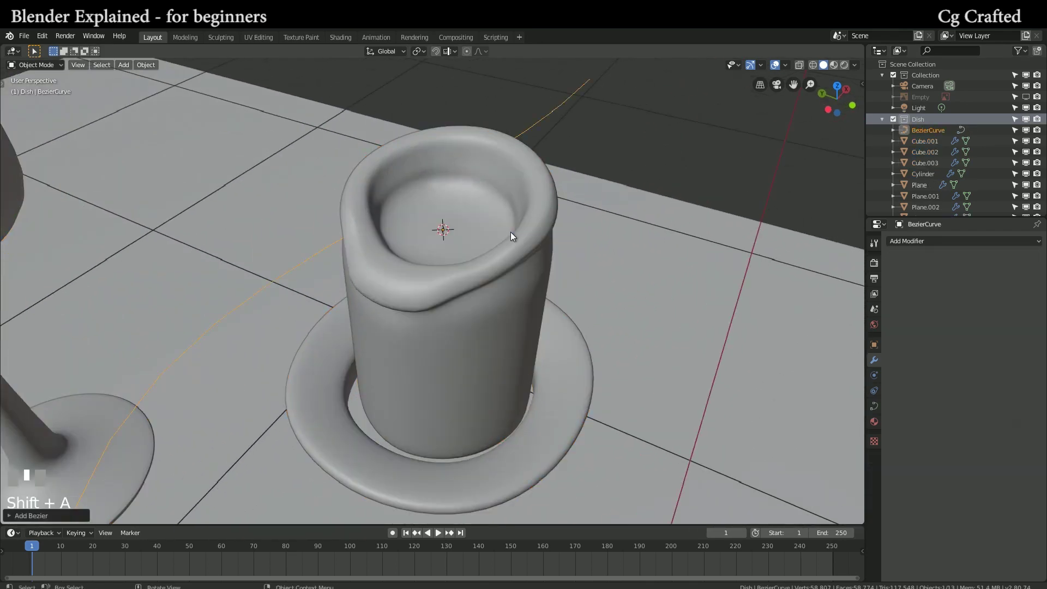
Step: Move the Bezier curve up so it floats above the candle
{"action": "scroll", "coordinate": [510, 231], "scroll_direction": "down", "scroll_amount": 5}
{"action": "middle_click_drag", "start_coordinate": [511, 231], "coordinate": [371, 286]}
{"action": "scroll", "coordinate": [410, 286], "scroll_direction": "up", "scroll_amount": 5}
{"action": "scroll", "coordinate": [410, 286], "scroll_direction": "down", "scroll_amount": 5}
{"action": "key", "text": "g"}
{"action": "left_click", "coordinate": [404, 233]}
{"action": "middle_click_drag", "start_coordinate": [404, 233], "coordinate": [388, 273], "text": "shift"}
{"action": "scroll", "coordinate": [388, 288], "scroll_direction": "up", "scroll_amount": 4}
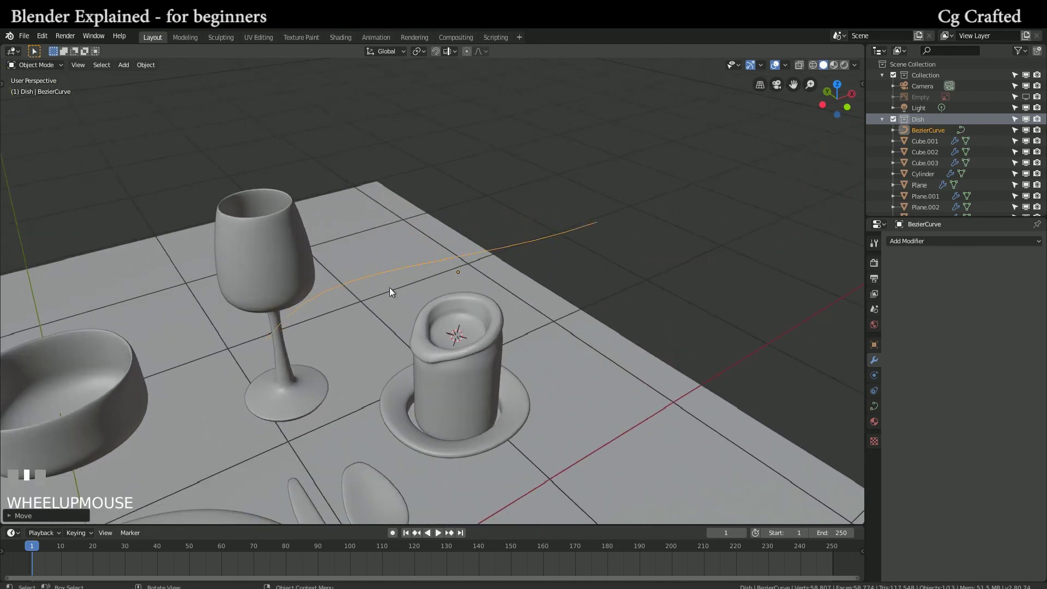
Step: Flatten the curve into a straight line by scaling all its control points to 0 along the global Y axis
{"action": "key", "text": "Tab"}
{"action": "scroll", "coordinate": [415, 288], "scroll_direction": "down", "scroll_amount": 3}
{"action": "middle_click_drag", "start_coordinate": [415, 288], "coordinate": [373, 283]}
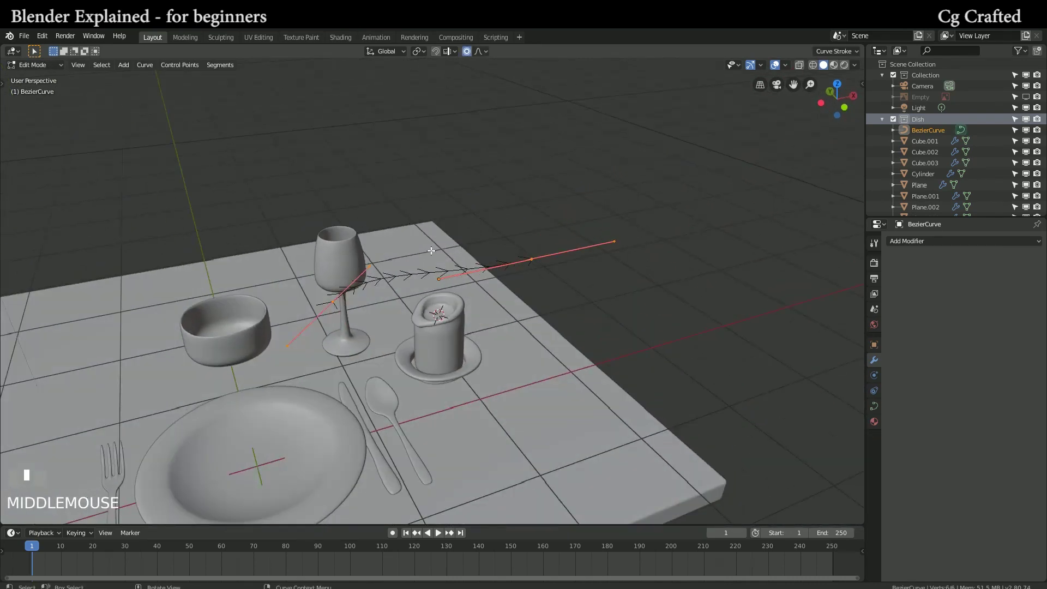
{"action": "scroll", "coordinate": [431, 250], "scroll_direction": "up", "scroll_amount": 2}
{"action": "key", "text": "Tab"}
{"action": "mouse_move", "coordinate": [440, 253]}
{"action": "middle_mouse_down"}
{"action": "mouse_move", "coordinate": [510, 274]}
{"action": "mouse_move", "coordinate": [431, 248]}
{"action": "middle_mouse_up"}
{"action": "key", "text": "Tab"}
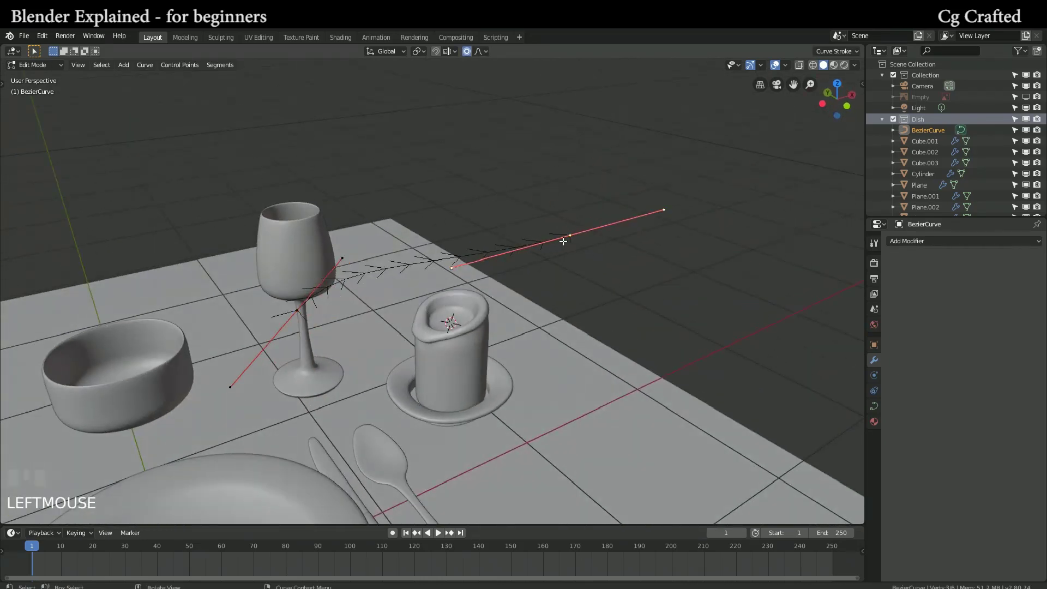
{"action": "middle_click_drag", "start_coordinate": [295, 305], "coordinate": [341, 322]}
{"action": "key", "text": "s"}
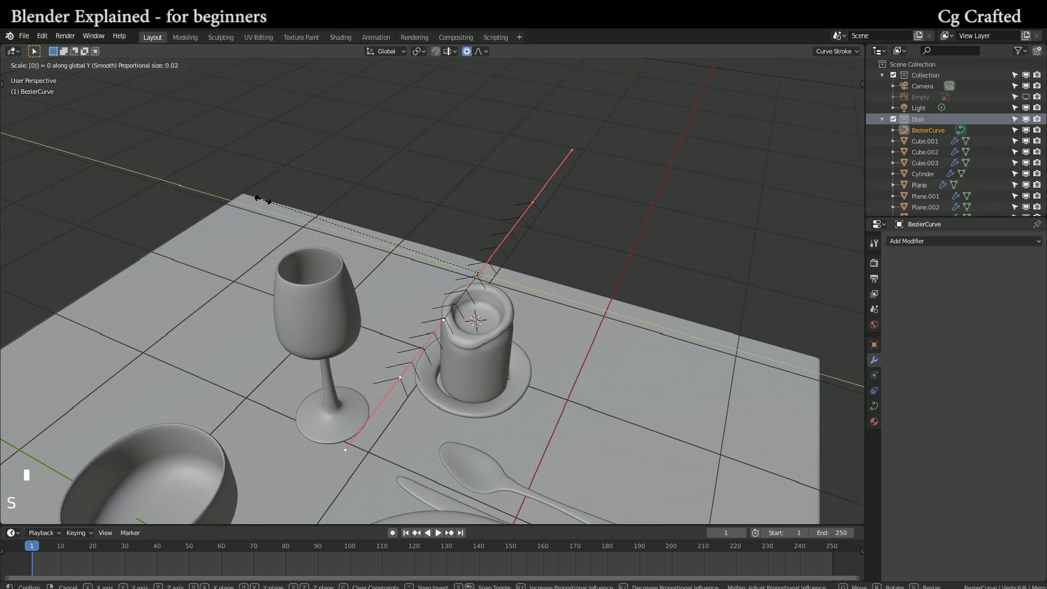
{"action": "key", "text": "Return"}
{"action": "key", "text": "Tab"}
Step: Rotate the curve about the global Y axis until it stands upright and scale it down
{"action": "middle_click_drag", "start_coordinate": [313, 289], "coordinate": [254, 257]}
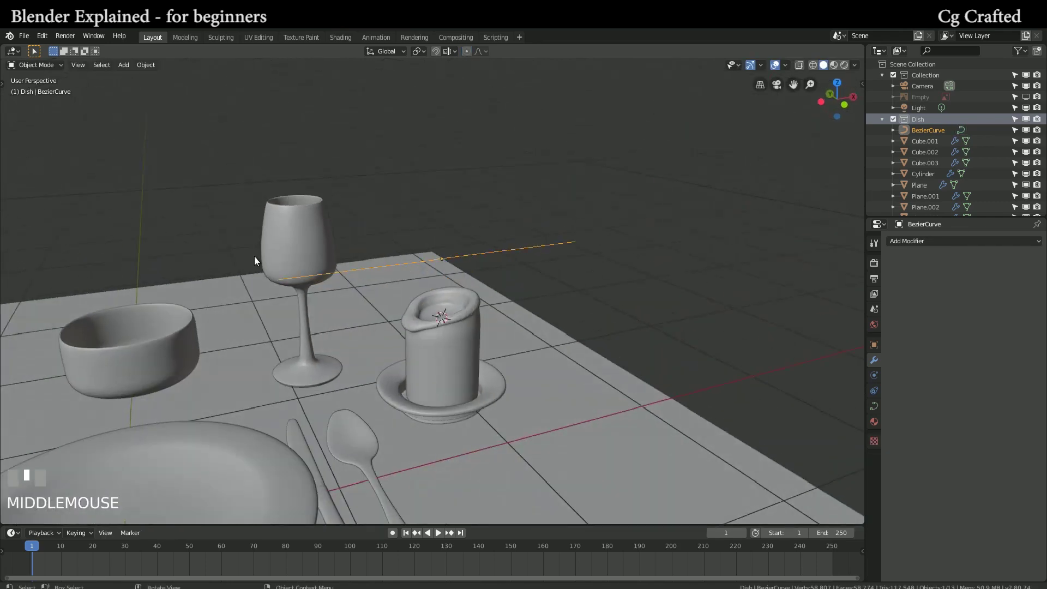
{"action": "key", "text": "r"}
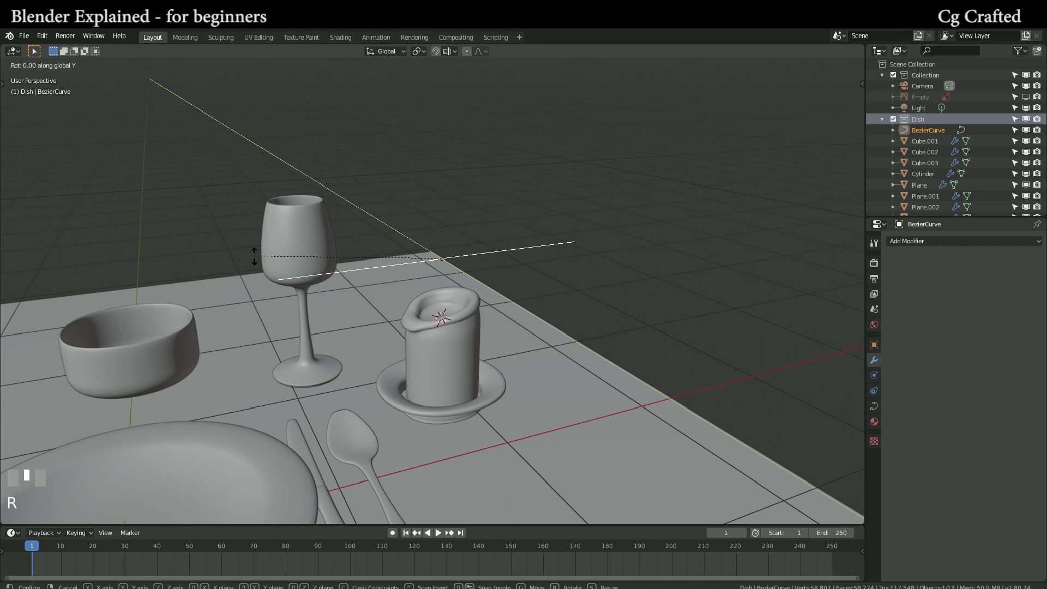
{"action": "key", "text": "Return"}
{"action": "middle_click_drag", "start_coordinate": [254, 255], "coordinate": [323, 264]}
{"action": "key", "text": "s"}
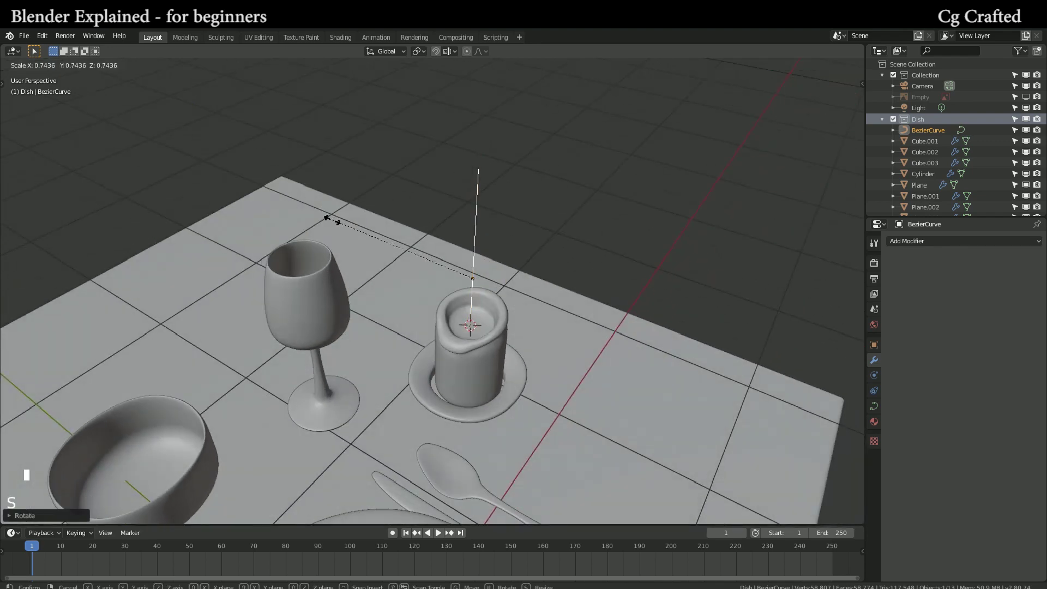
{"action": "key", "text": "Return"}
Step: Scale the upright curve down further to wick length and apply its object transform
{"action": "middle_click_drag", "start_coordinate": [421, 275], "coordinate": [420, 261]}
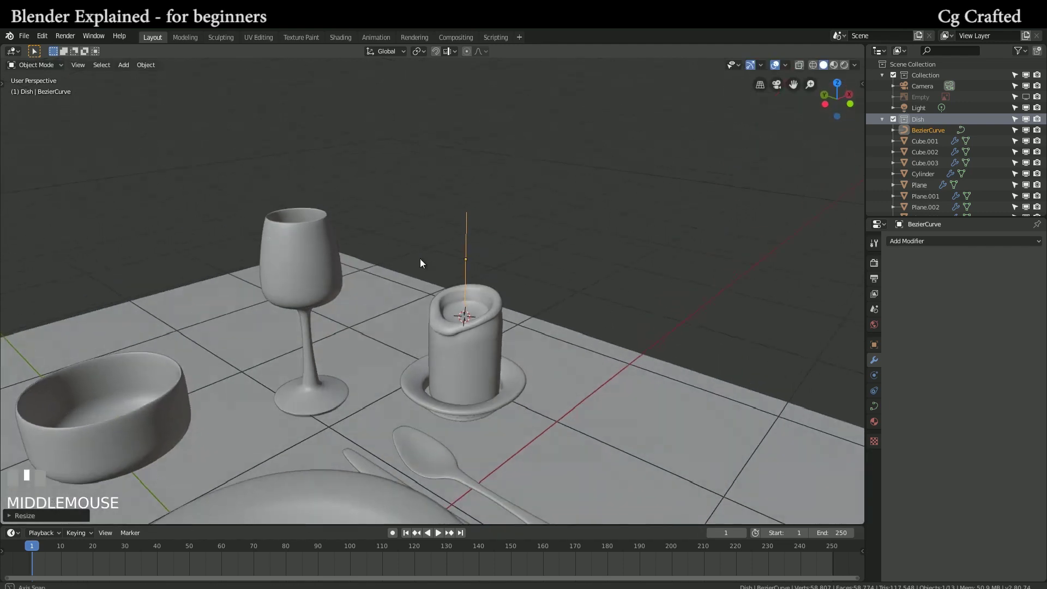
{"action": "scroll", "coordinate": [430, 264], "scroll_direction": "up", "scroll_amount": 4}
{"action": "key", "text": "s"}
{"action": "key", "text": "Return"}
{"action": "key", "text": "ctrl+a"}
{"action": "left_click", "coordinate": [393, 247]}
{"action": "middle_click_drag", "start_coordinate": [394, 247], "coordinate": [349, 240], "text": "shift"}
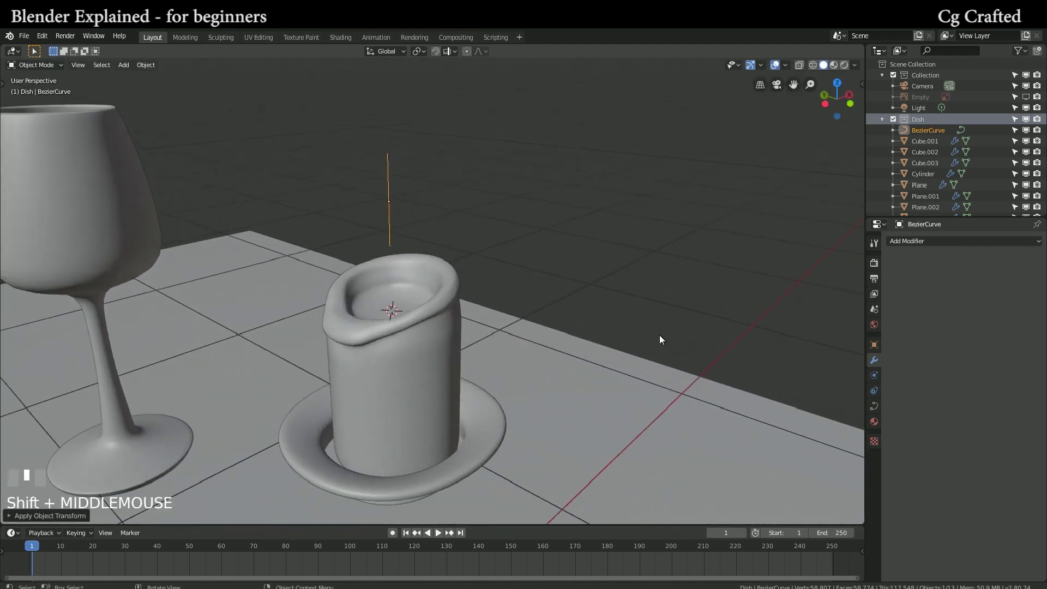
Step: Give the curve thickness with a bevel depth of 0.11 m in its geometry settings
{"action": "left_click", "coordinate": [874, 406]}
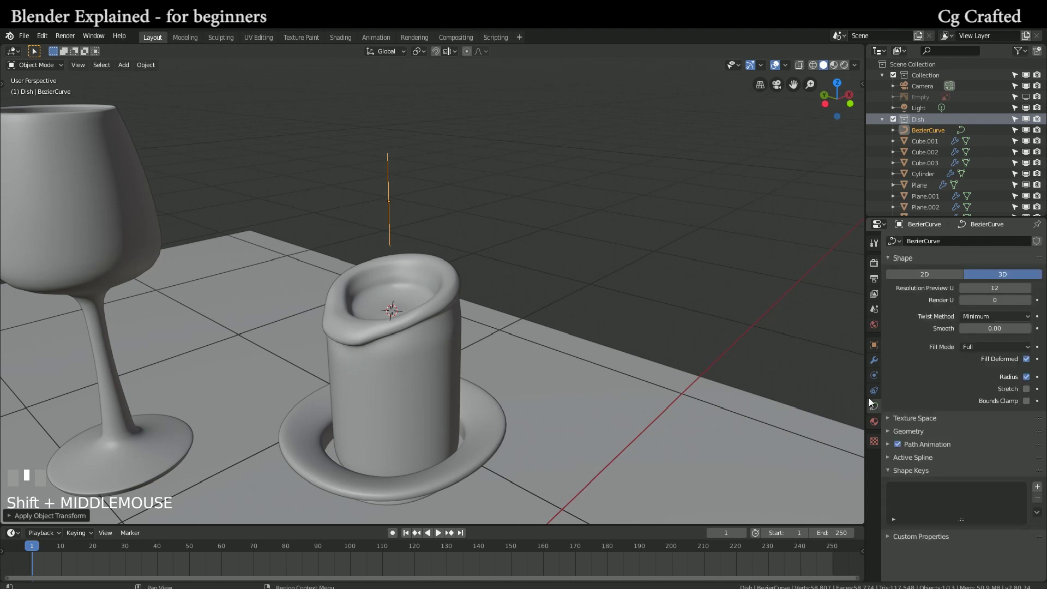
{"action": "middle_click_drag", "start_coordinate": [573, 343], "coordinate": [589, 348]}
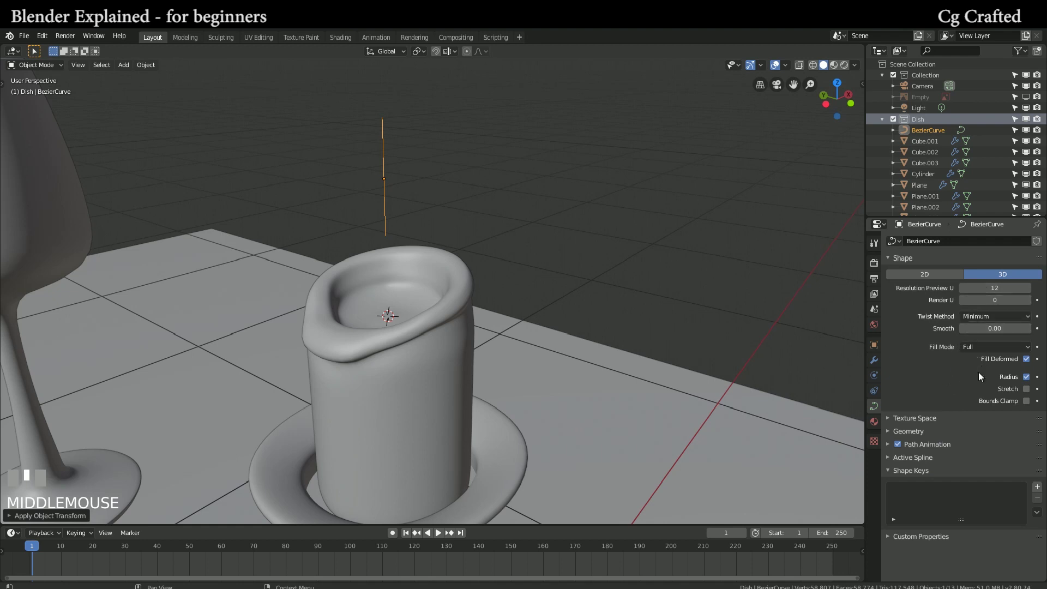
{"action": "left_click", "coordinate": [916, 434]}
{"action": "scroll", "coordinate": [914, 435], "scroll_direction": "down", "scroll_amount": 3}
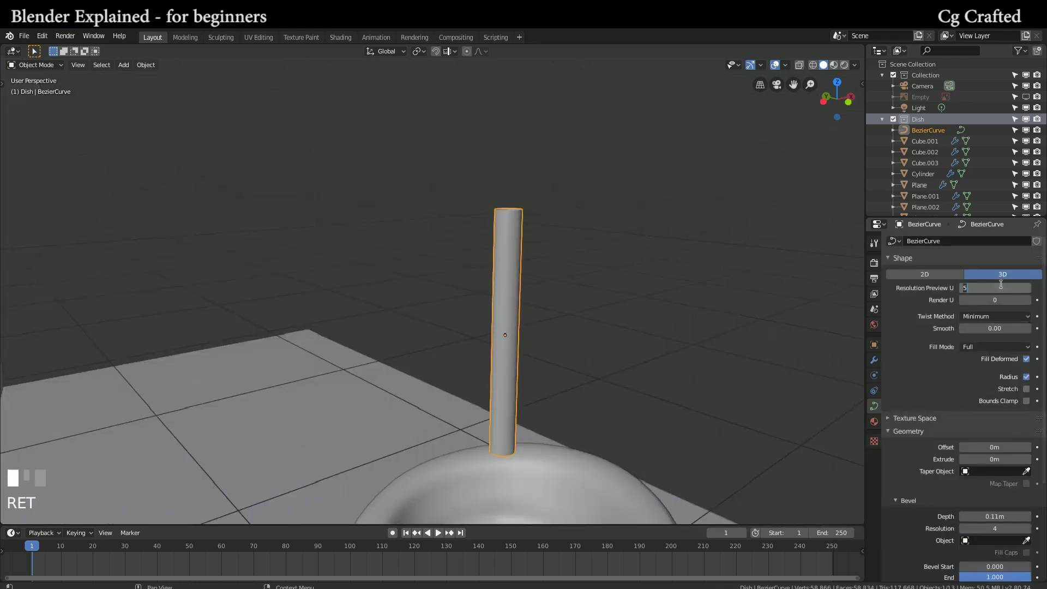
Step: Try a Resolution Preview U of 2 on the wick curve and inspect its open end
{"action": "middle_click_drag", "start_coordinate": [648, 327], "coordinate": [652, 302]}
{"action": "key", "text": "shift+f"}
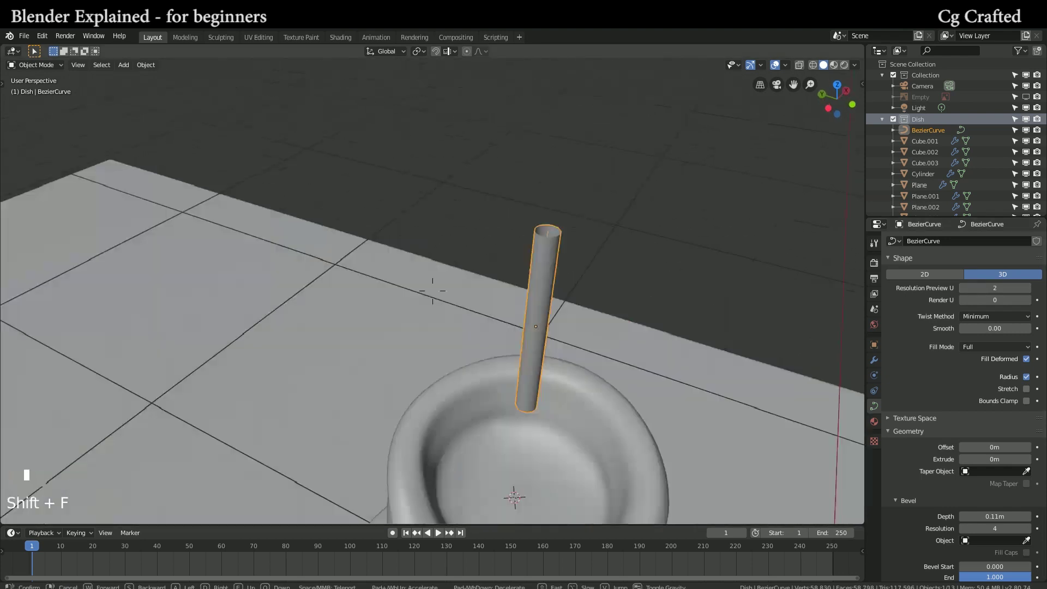
{"action": "left_click", "coordinate": [432, 288]}
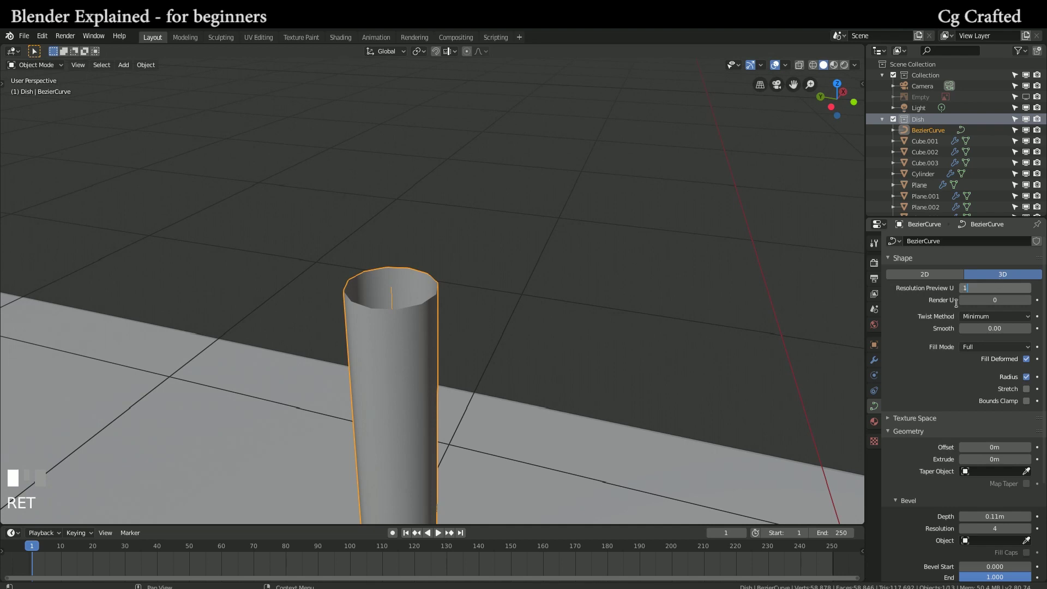
Step: Set the wick curve's bevel resolution to 6 and check the roundness of its open end
{"action": "scroll", "coordinate": [961, 315], "scroll_direction": "down", "scroll_amount": 4}
{"action": "double_click", "coordinate": [1006, 440]}
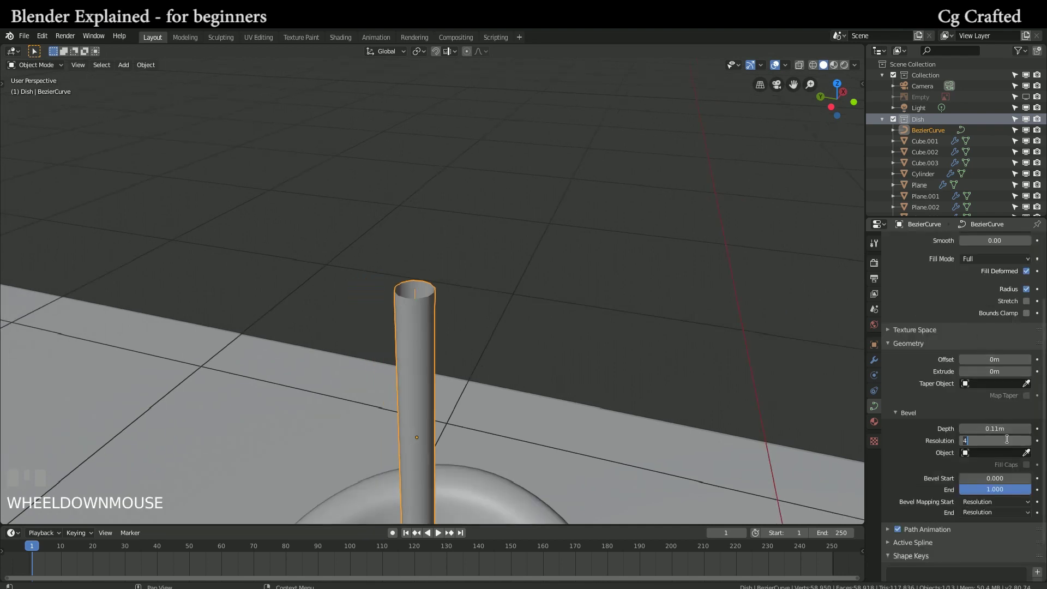
{"action": "scroll", "coordinate": [426, 380], "scroll_direction": "up", "scroll_amount": 3}
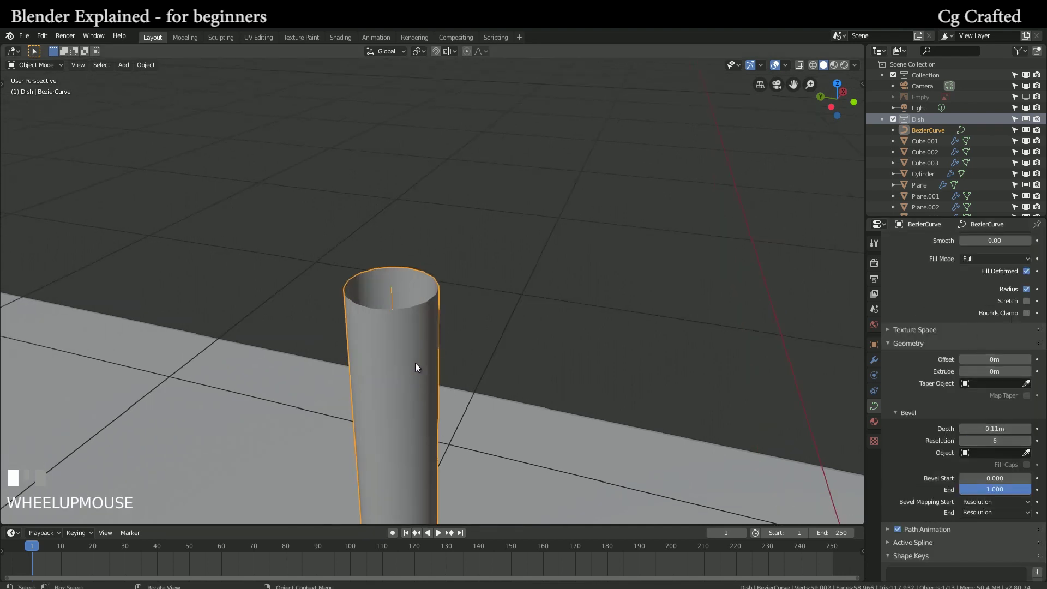
{"action": "scroll", "coordinate": [951, 314], "scroll_direction": "up", "scroll_amount": 4}
{"action": "scroll", "coordinate": [421, 335], "scroll_direction": "down", "scroll_amount": 5}
{"action": "scroll", "coordinate": [421, 336], "scroll_direction": "down", "scroll_amount": 3}
{"action": "middle_click_drag", "start_coordinate": [467, 322], "coordinate": [948, 429]}
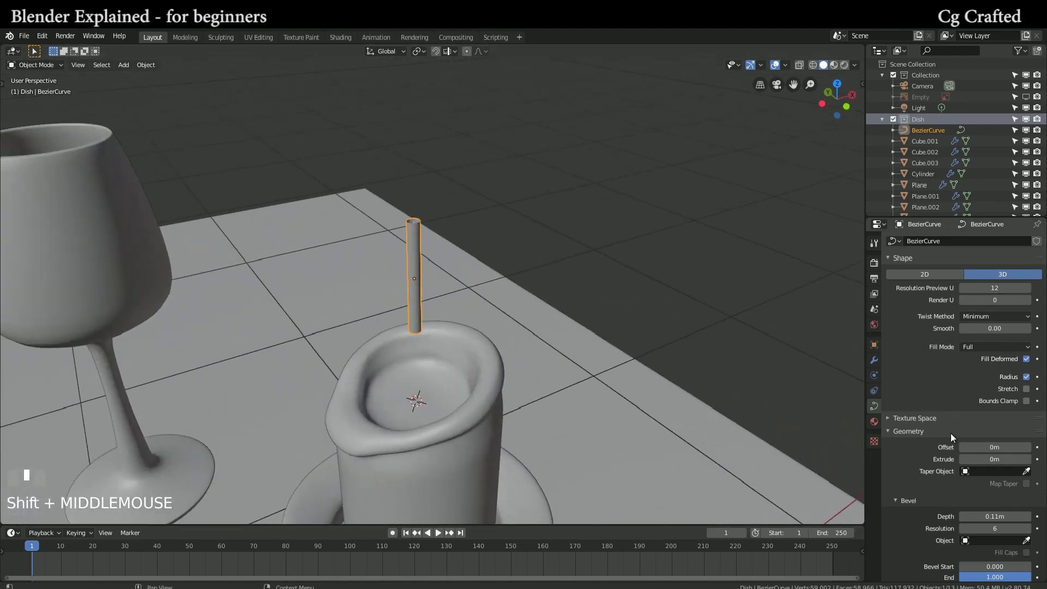
Step: Lower the wick into the candle's recess and rotate its top control point to bend it slightly
{"action": "scroll", "coordinate": [947, 430], "scroll_direction": "down", "scroll_amount": 3}
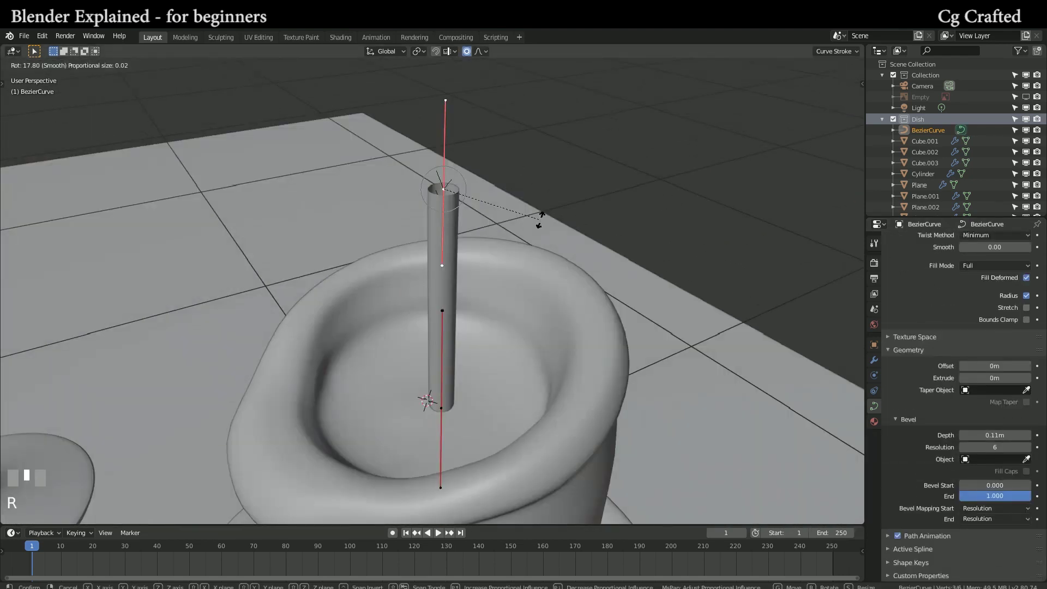
{"action": "left_click", "coordinate": [491, 217]}
{"action": "key", "text": "Tab"}
{"action": "key", "text": "Tab"}
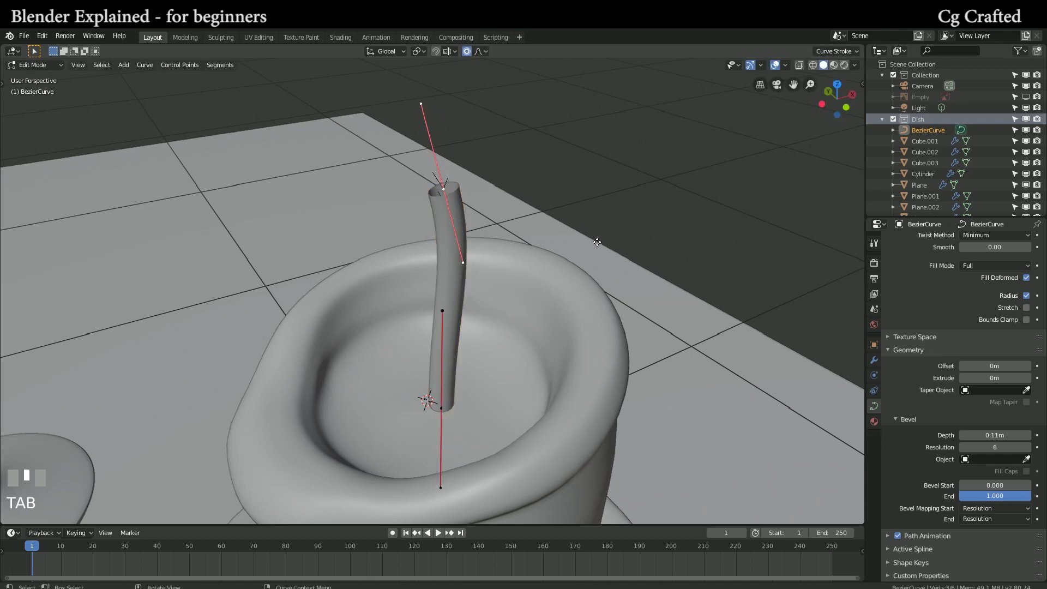
Step: Extrude a new control point above the wick's tip, then lower the middle point and shorten its handles
{"action": "key", "text": "e"}
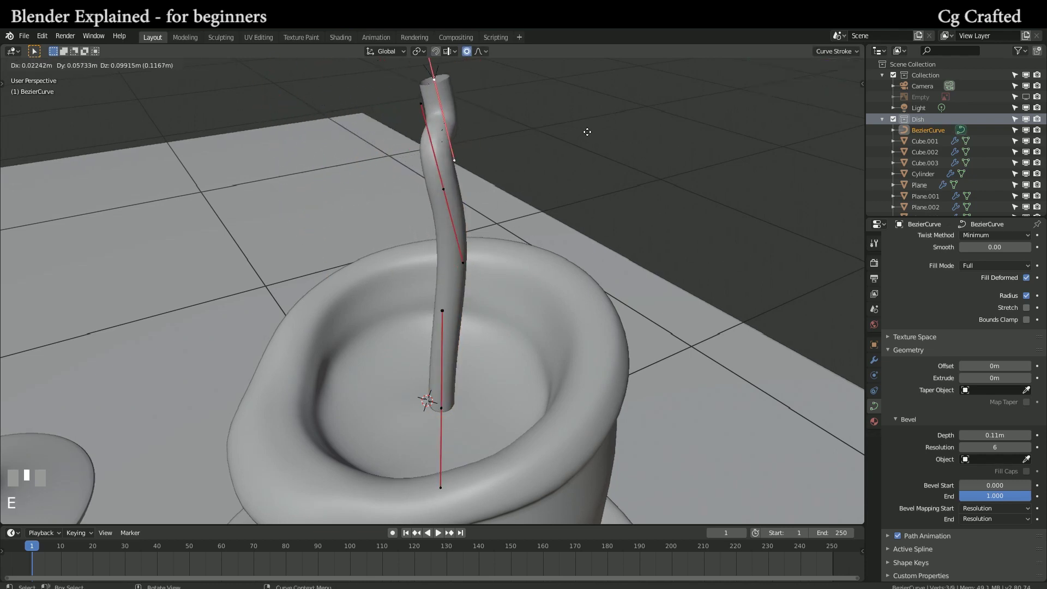
{"action": "left_click", "coordinate": [585, 118]}
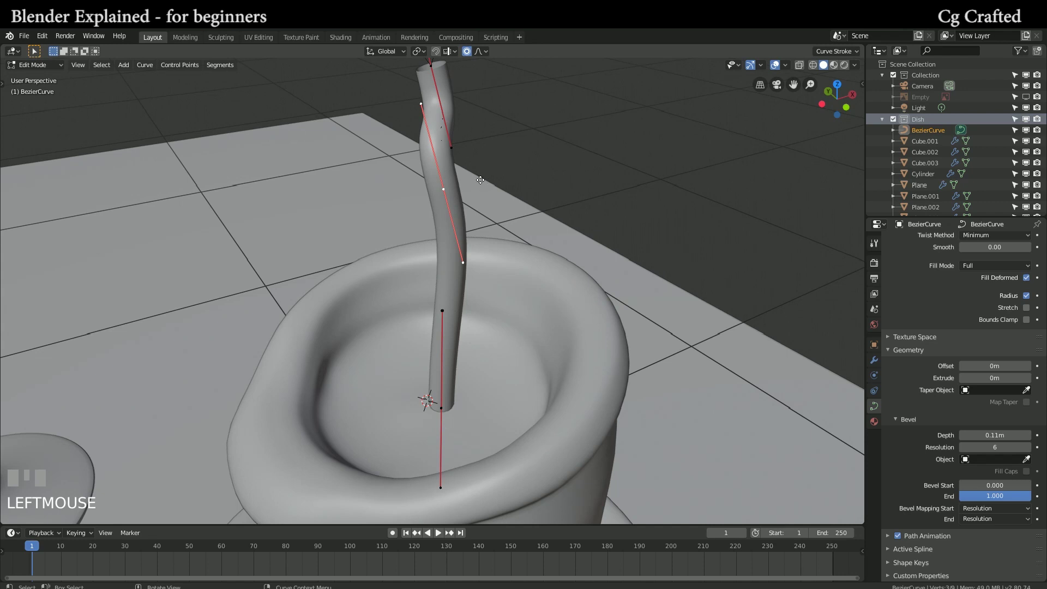
{"action": "key", "text": "g"}
{"action": "left_click", "coordinate": [477, 270]}
{"action": "key", "text": "s"}
{"action": "left_click", "coordinate": [395, 249]}
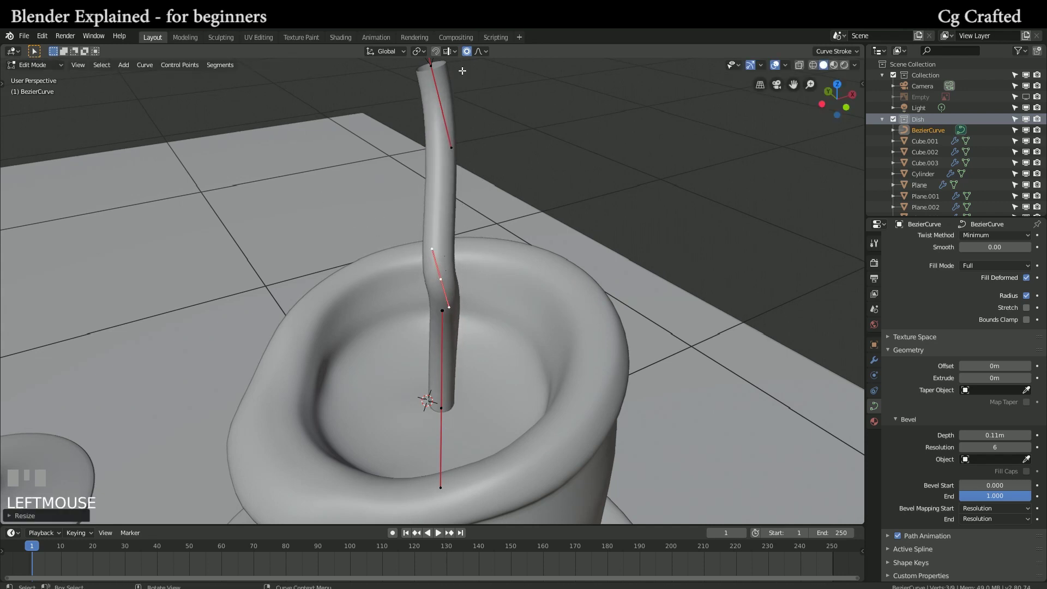
Step: Turn off proportional editing and reposition the wick's top and lower control points to shorten and reshape it
{"action": "key", "text": "g"}
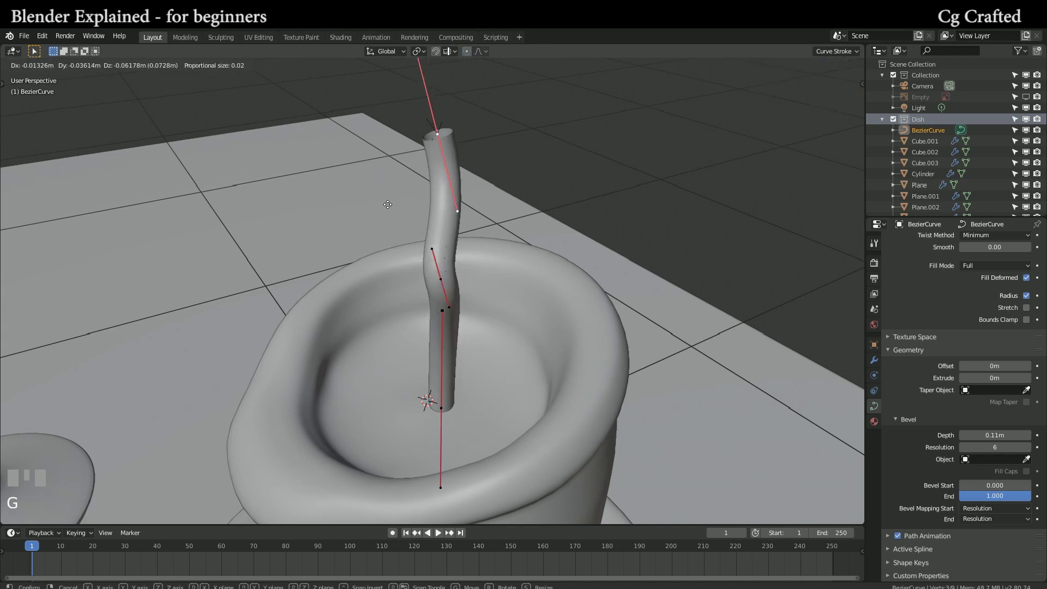
{"action": "left_click", "coordinate": [404, 82]}
{"action": "key", "text": "shift+f"}
{"action": "left_click", "coordinate": [332, 316]}
{"action": "left_click", "coordinate": [335, 292]}
{"action": "key", "text": "g"}
{"action": "left_click", "coordinate": [365, 331]}
{"action": "left_click", "coordinate": [360, 184]}
{"action": "key", "text": "g"}
{"action": "left_click", "coordinate": [360, 236]}
Step: Shift the wick's middle control point along the Y axis to line it up with the other points
{"action": "left_click", "coordinate": [365, 327]}
{"action": "key", "text": "g"}
{"action": "key", "text": "y"}
{"action": "left_click", "coordinate": [374, 330]}
{"action": "key", "text": "shift+f"}
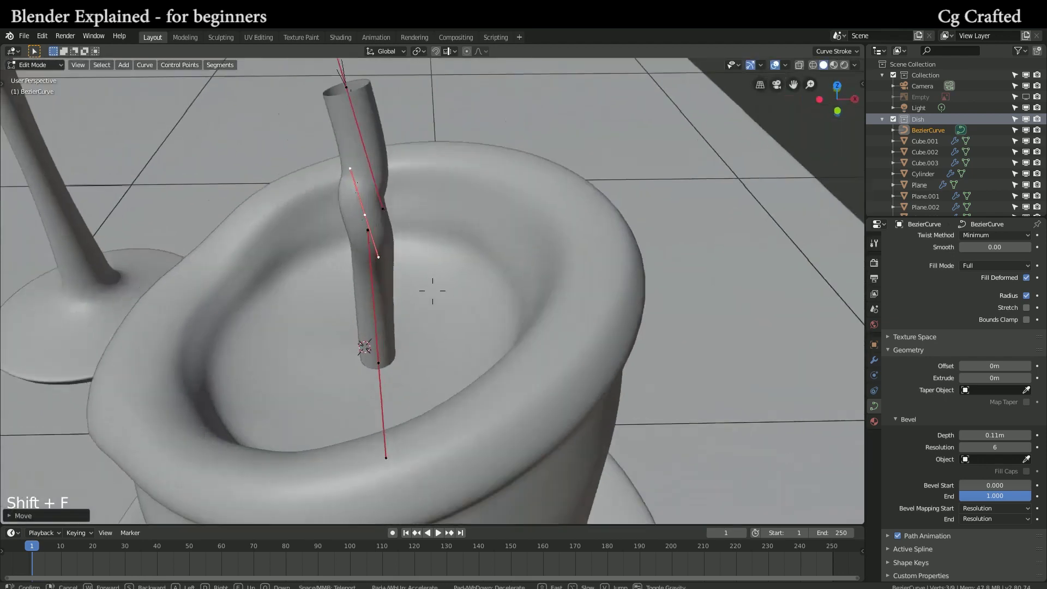
{"action": "left_click", "coordinate": [471, 318]}
{"action": "left_click", "coordinate": [451, 331]}
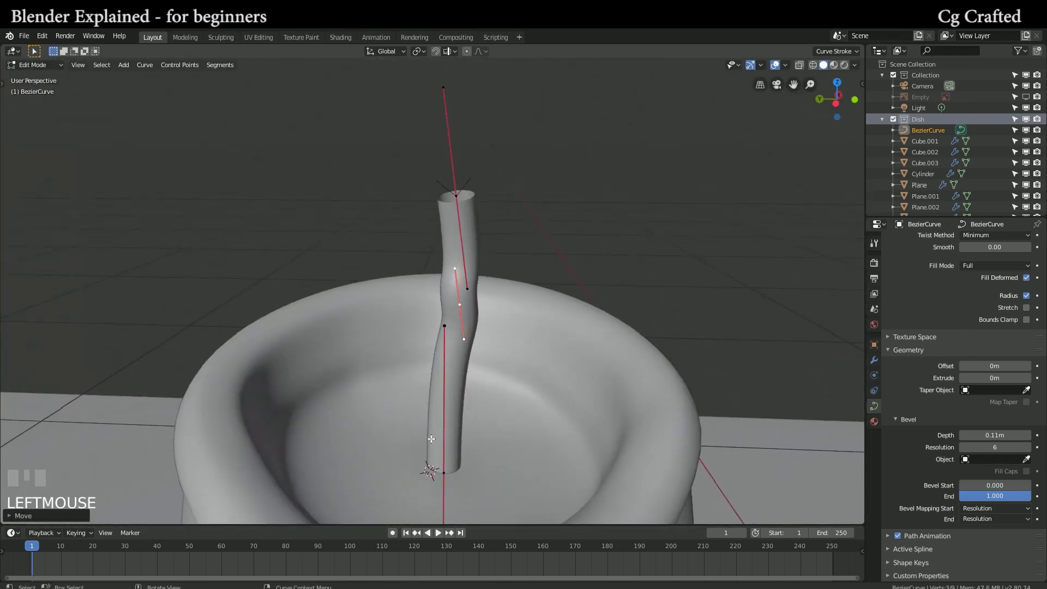
Step: Move the wick's base control point under its tip and lower the middle point along the Z axis
{"action": "left_click", "coordinate": [452, 470]}
{"action": "key", "text": "g"}
{"action": "left_click", "coordinate": [467, 245]}
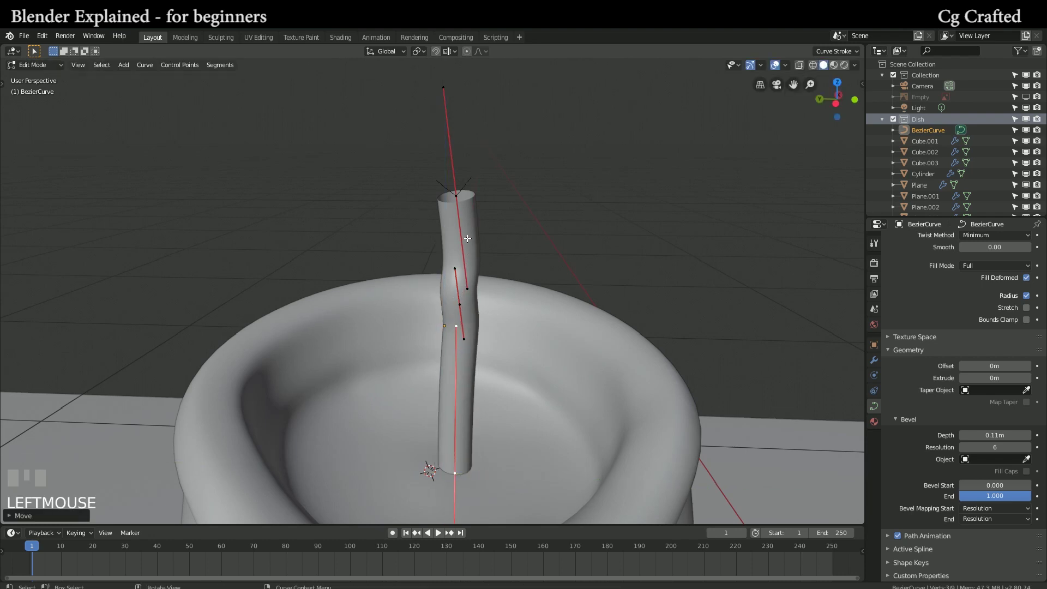
{"action": "left_click", "coordinate": [459, 305]}
{"action": "key", "text": "g"}
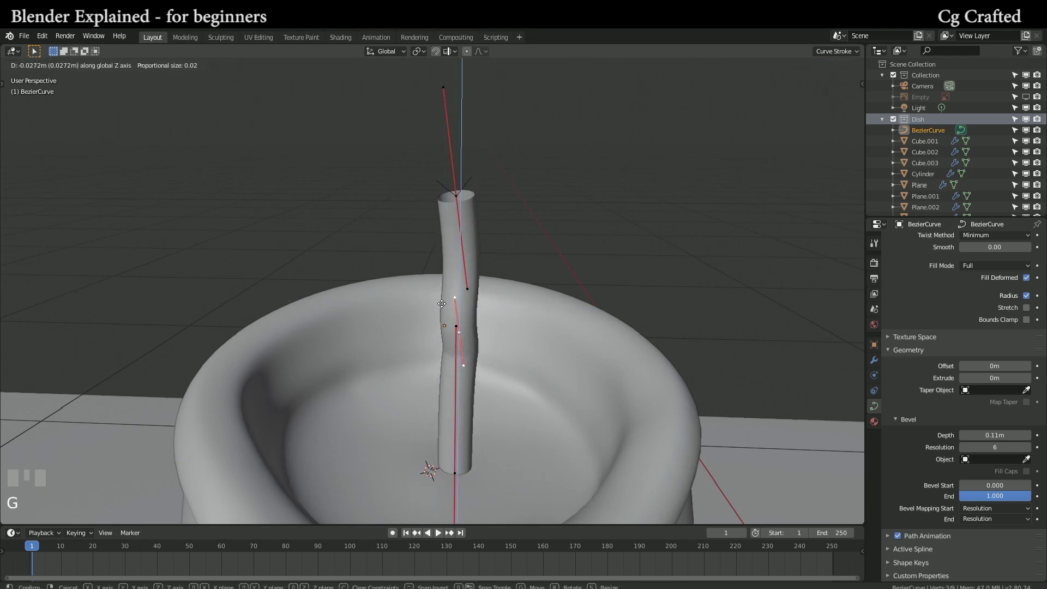
{"action": "left_click", "coordinate": [463, 373]}
Step: Shorten the base control point's handles and lower the wick's middle point further
{"action": "key", "text": "s"}
{"action": "left_click", "coordinate": [454, 337]}
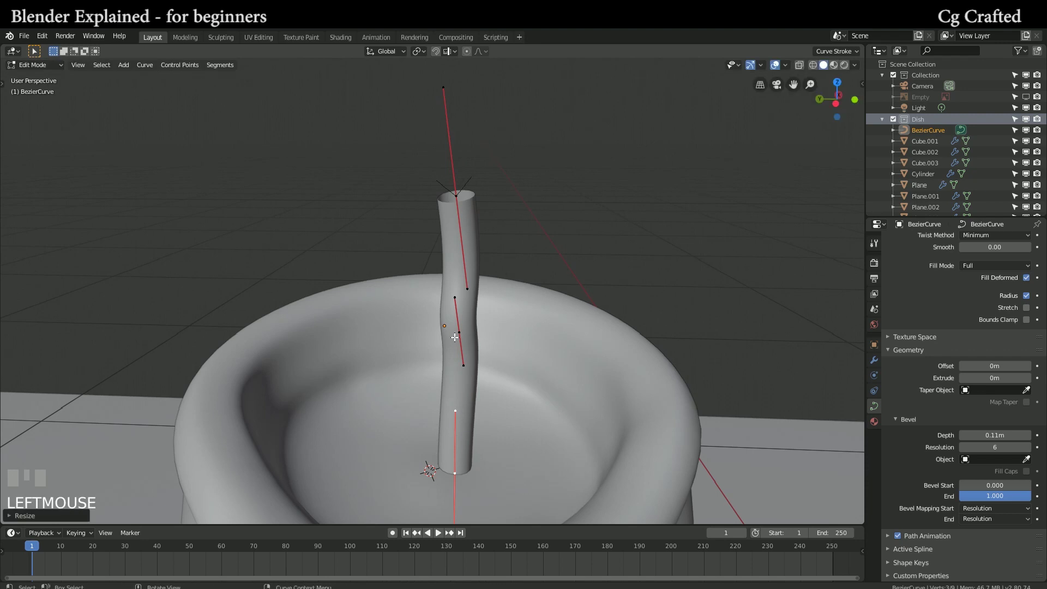
{"action": "key", "text": "g"}
{"action": "left_click", "coordinate": [473, 356]}
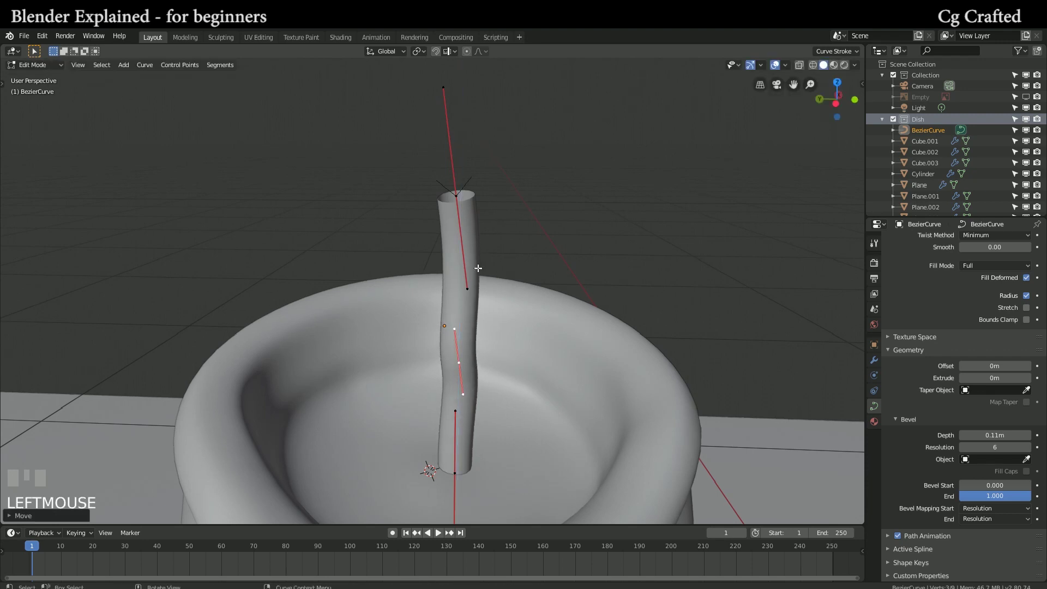
Step: Shorten the top control point's handles, rotate it to adjust the wick's tip, and leave edit mode
{"action": "key", "text": "s"}
{"action": "left_click", "coordinate": [346, 222]}
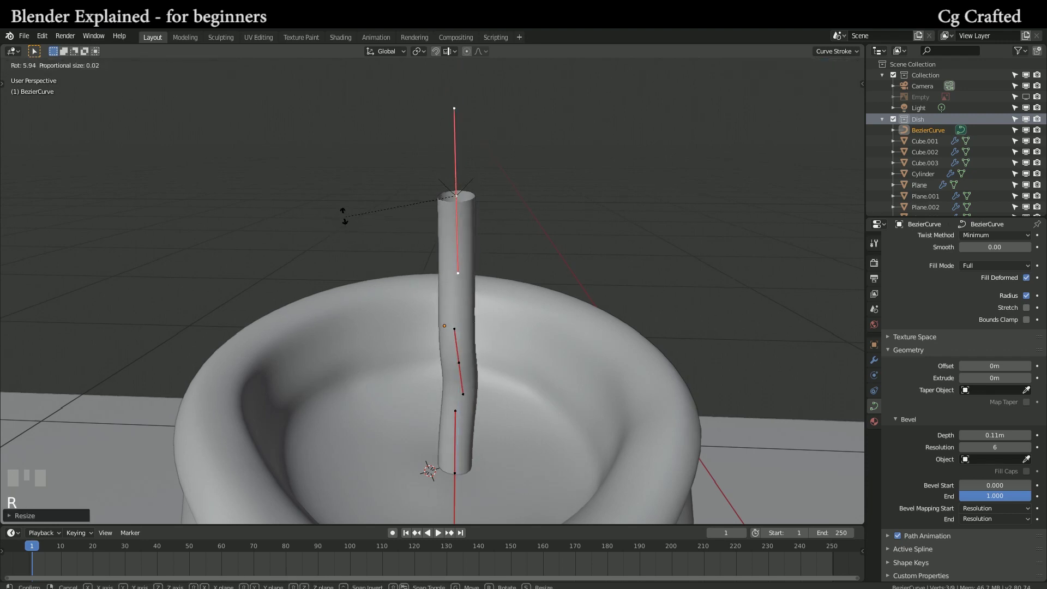
{"action": "key", "text": "Tab"}
{"action": "left_click", "coordinate": [433, 290]}
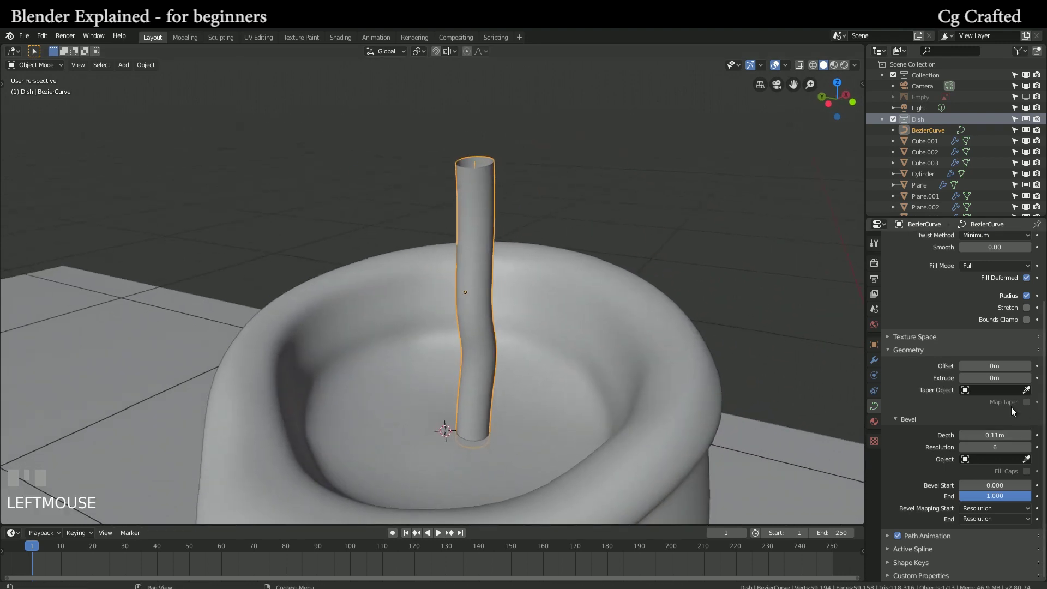
Step: Reduce the wick's bevel depth to 0.101 m and check its thickness against the candle
{"action": "left_click_drag", "start_coordinate": [998, 434], "coordinate": [990, 434], "text": "shift"}
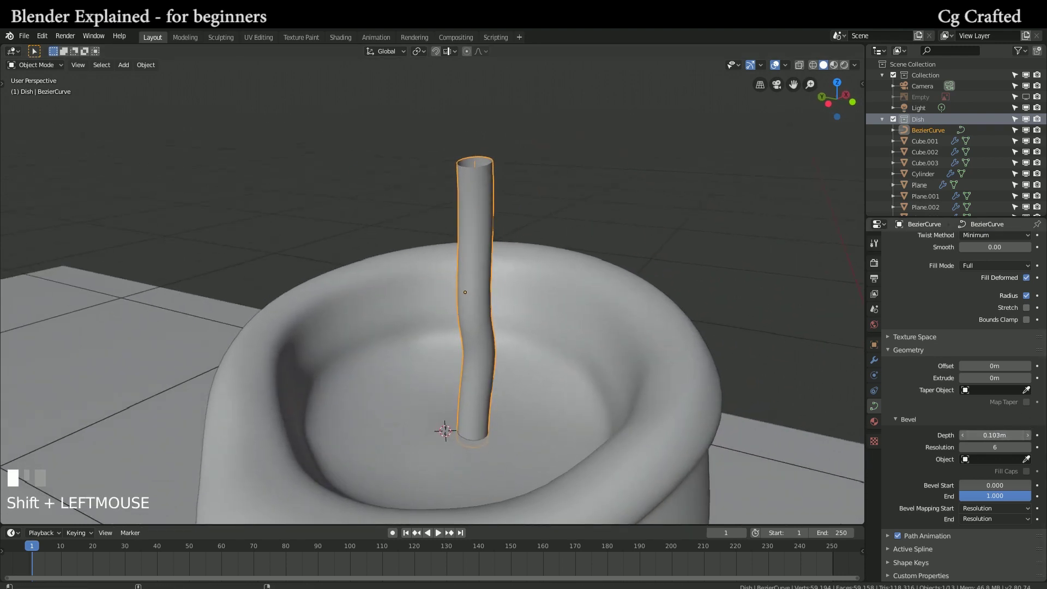
{"action": "key", "text": "shift+f"}
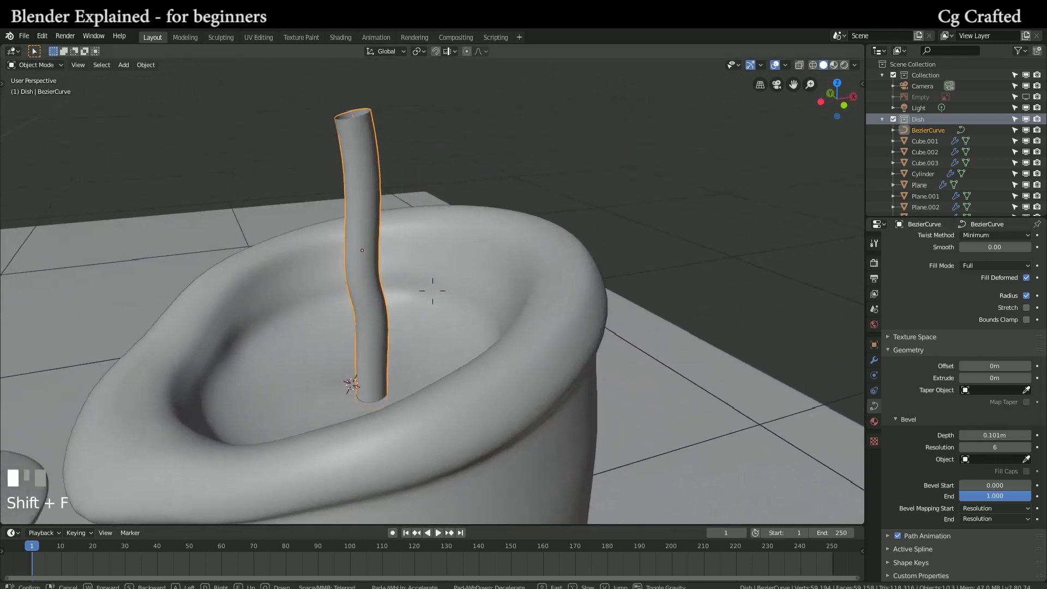
{"action": "left_click", "coordinate": [432, 291]}
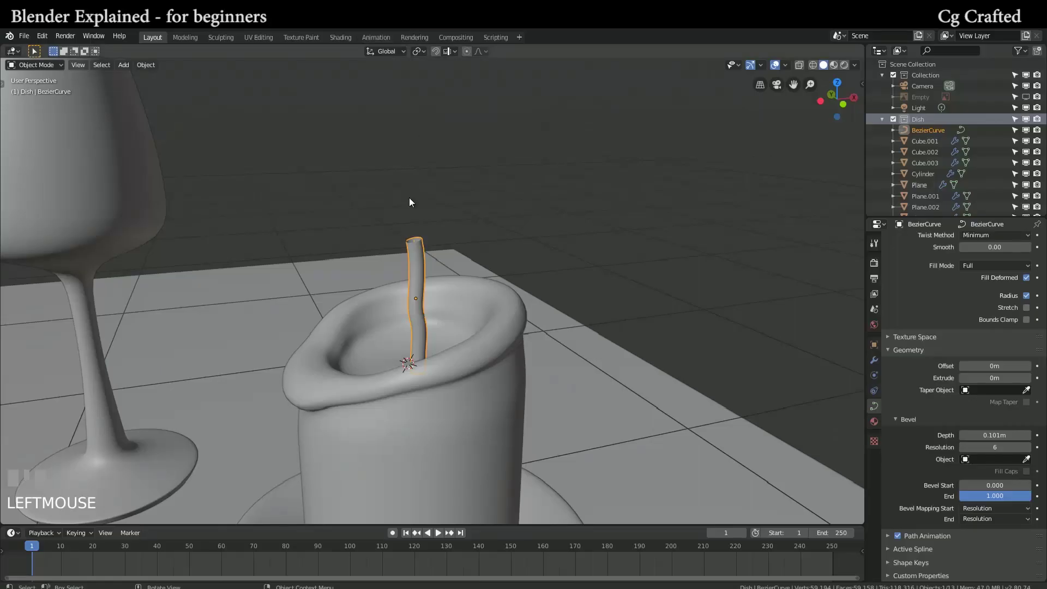
{"action": "middle_click_drag", "start_coordinate": [409, 197], "coordinate": [363, 246]}
{"action": "scroll", "coordinate": [391, 257], "scroll_direction": "down", "scroll_amount": 5}
{"action": "scroll", "coordinate": [402, 261], "scroll_direction": "up", "scroll_amount": 5}
{"action": "middle_click_drag", "start_coordinate": [489, 248], "coordinate": [395, 210], "text": "shift"}
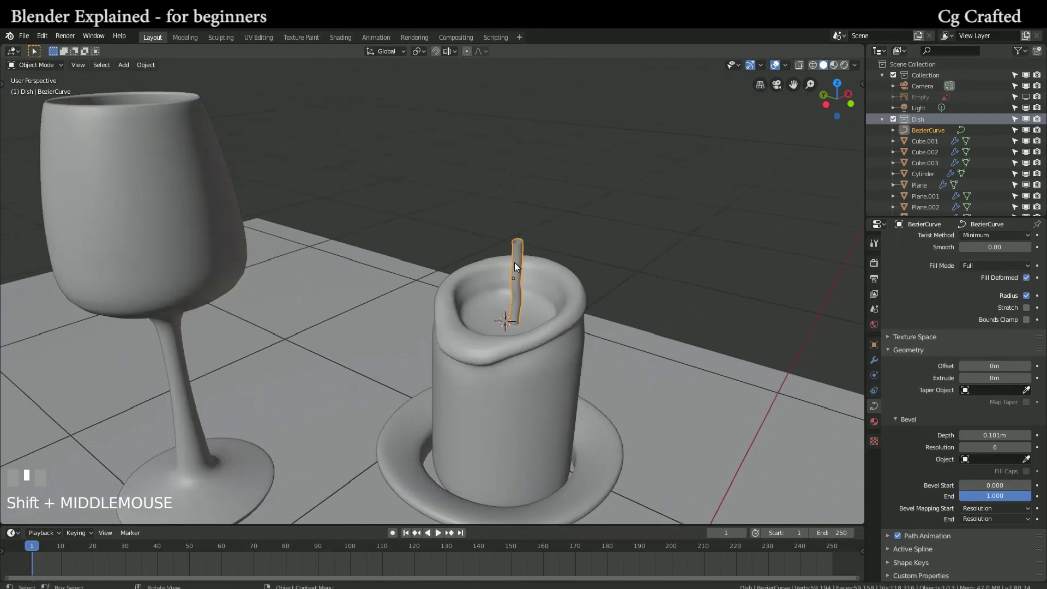
Step: Scale the wick curve down to fit the candle and apply its scale
{"action": "scroll", "coordinate": [395, 209], "scroll_direction": "up", "scroll_amount": 4}
{"action": "key", "text": "s"}
{"action": "left_click", "coordinate": [499, 243]}
{"action": "key", "text": "ctrl+a"}
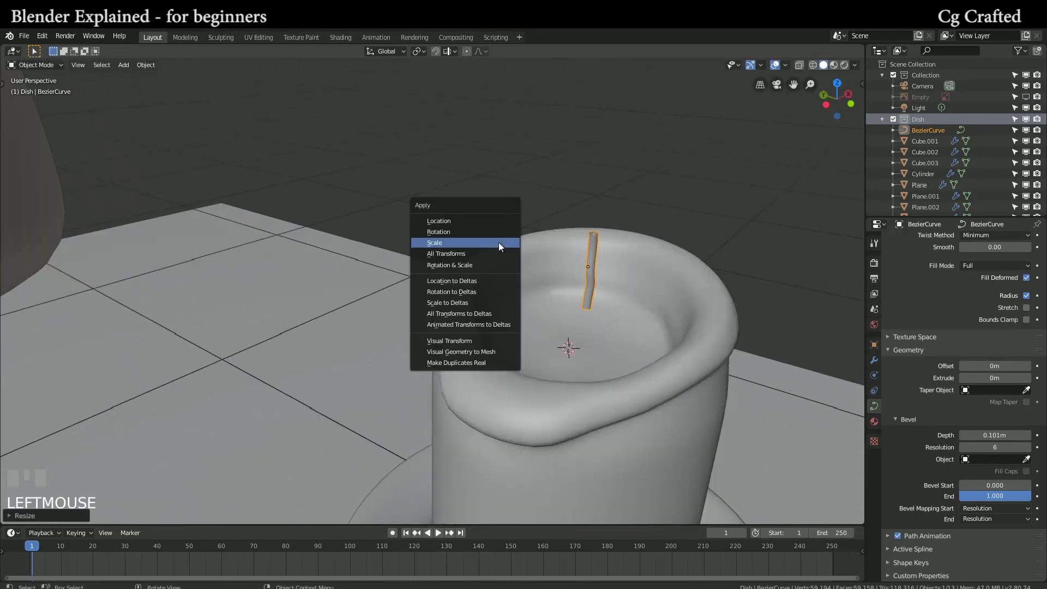
{"action": "left_click", "coordinate": [498, 242]}
Step: Lower the wick along the Z axis until its base sits in the candle's hollow
{"action": "key", "text": "g"}
{"action": "key", "text": "z"}
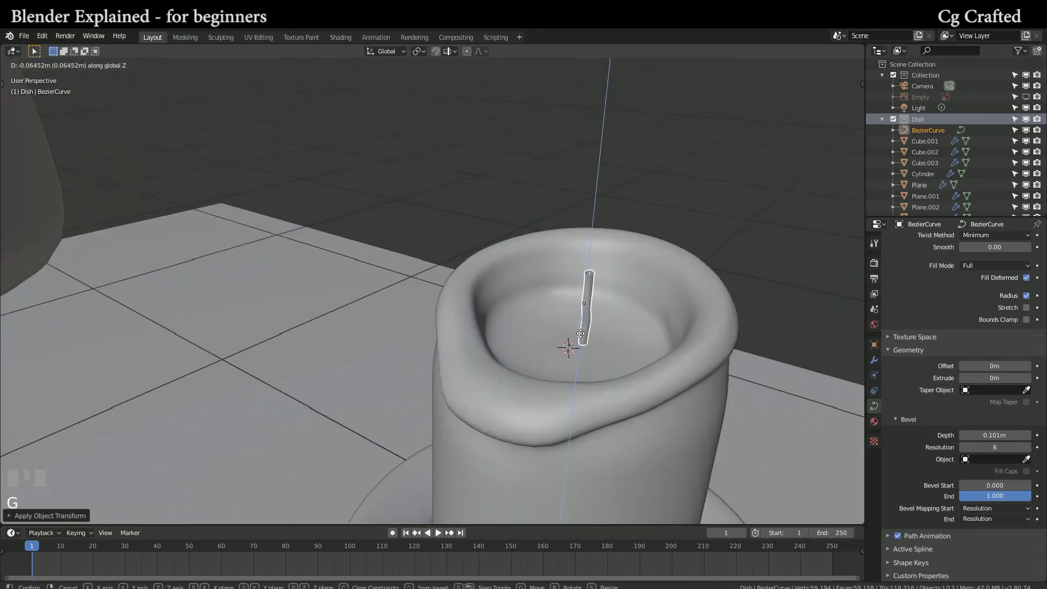
{"action": "left_click", "coordinate": [584, 340]}
{"action": "key", "text": "w"}
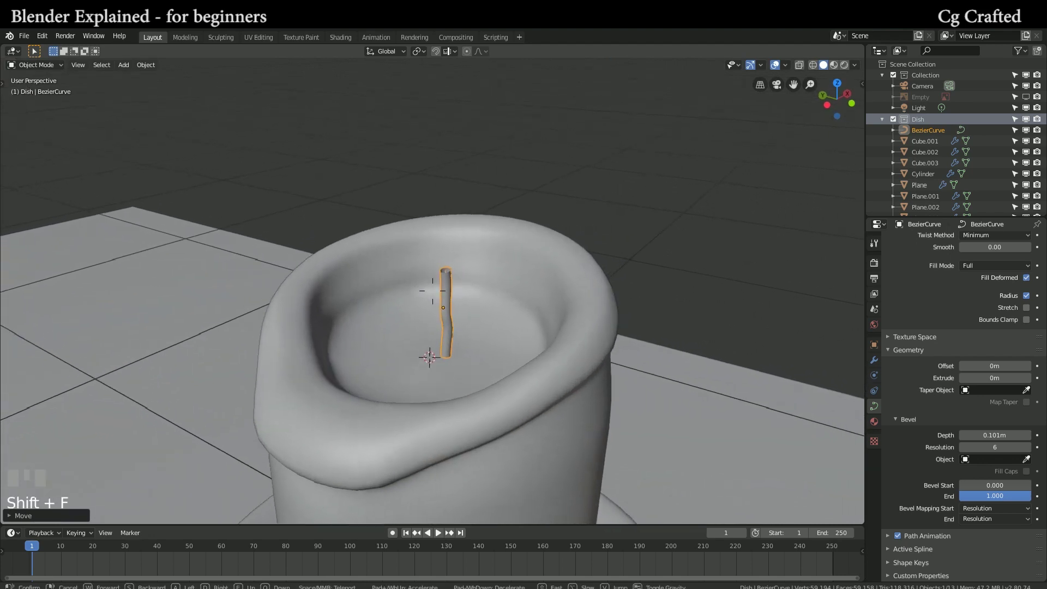
{"action": "key", "text": "g"}
{"action": "key", "text": "z"}
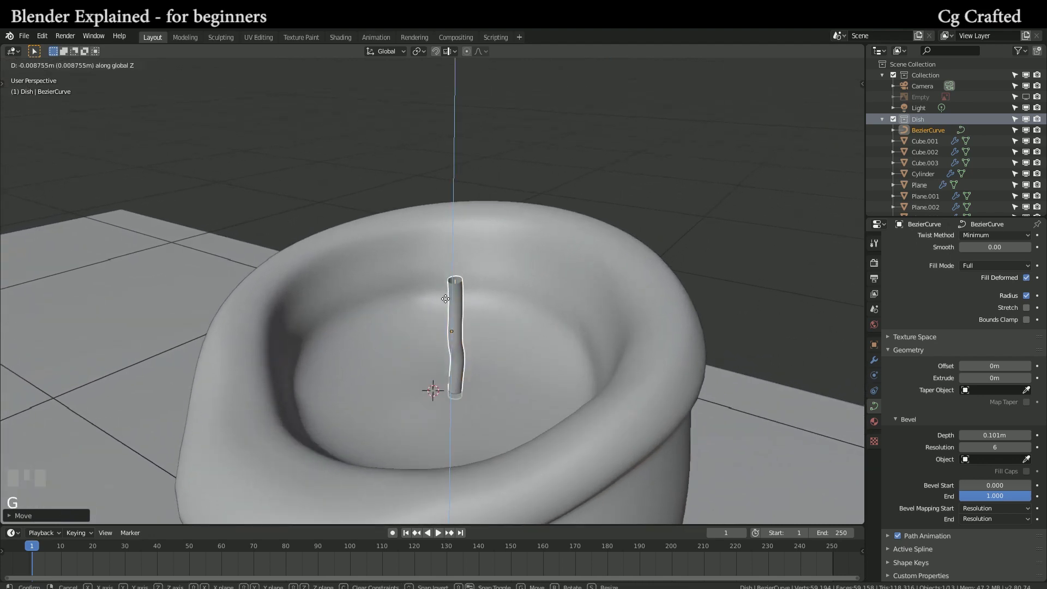
{"action": "left_click", "coordinate": [445, 300]}
Step: Convert the wick from a curve to a mesh and open its object transform properties
{"action": "key", "text": "shift+f"}
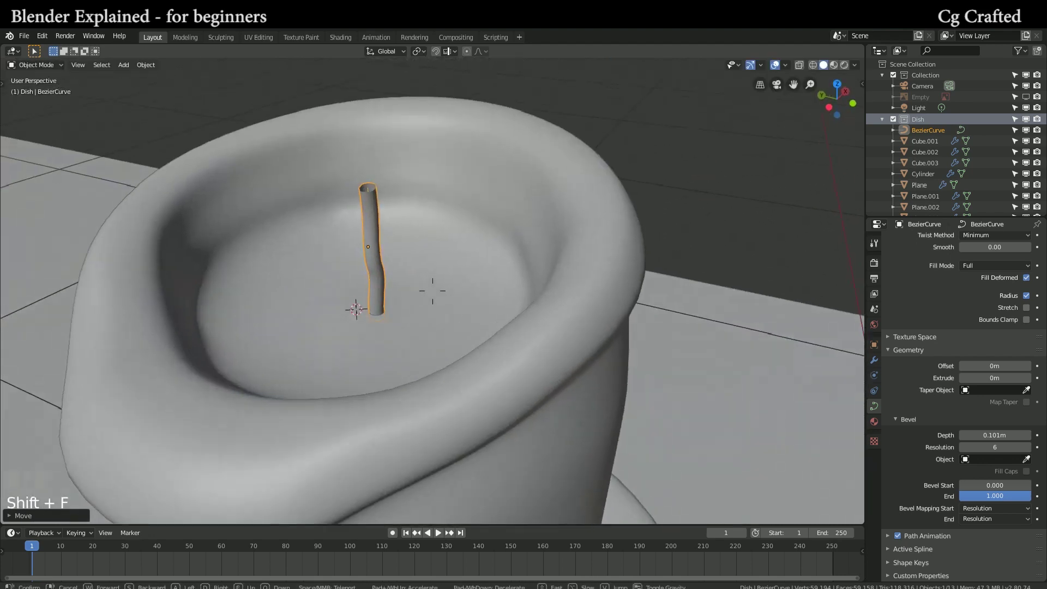
{"action": "key", "text": "w"}
{"action": "key", "text": "s"}
{"action": "key", "text": "w"}
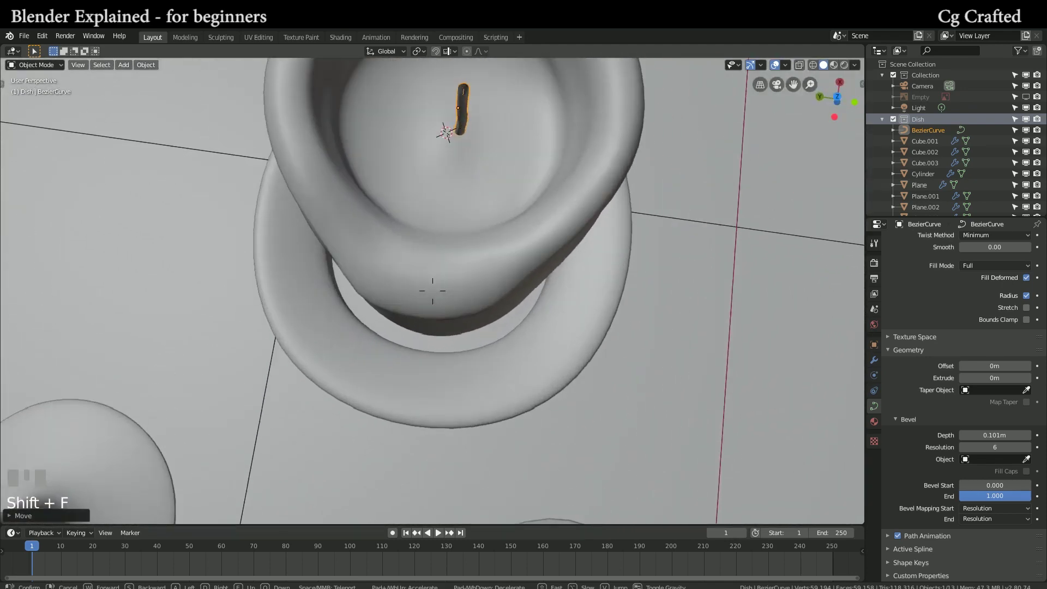
{"action": "key", "text": "s"}
{"action": "left_click", "coordinate": [675, 370]}
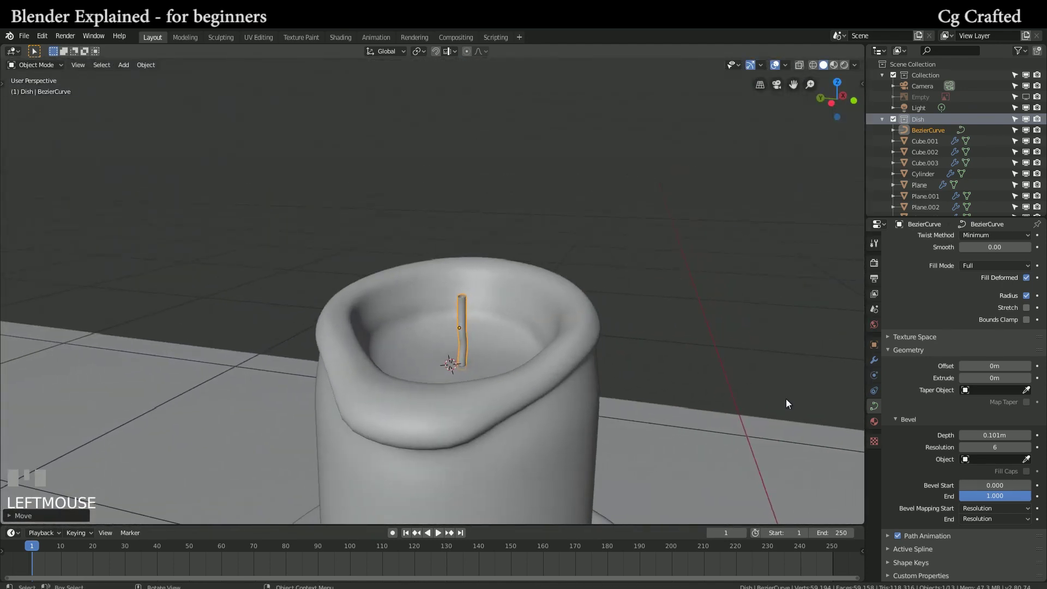
{"action": "right_click", "coordinate": [460, 324]}
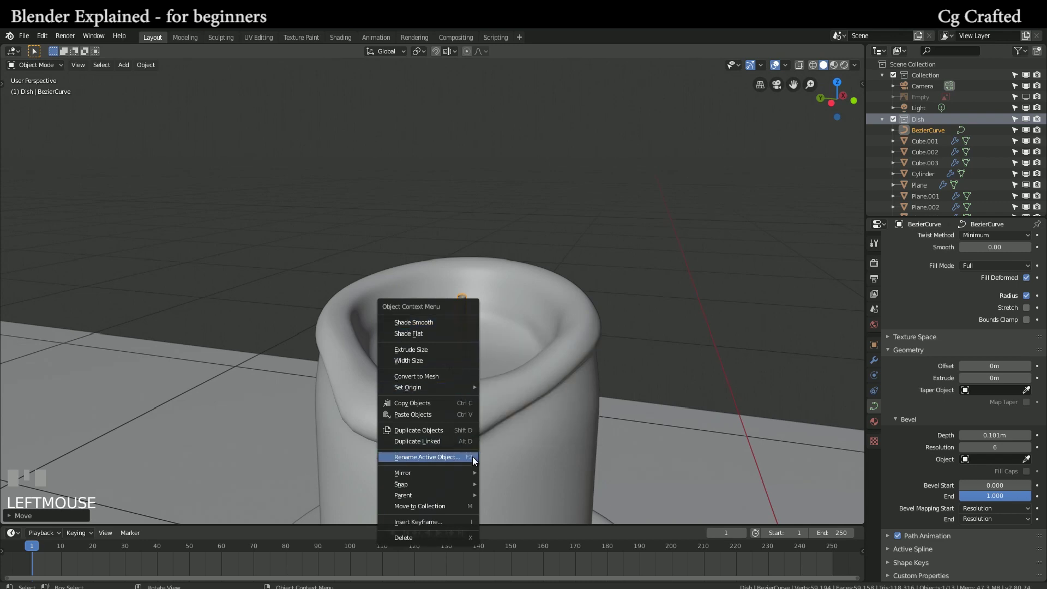
{"action": "left_click", "coordinate": [429, 375]}
{"action": "key", "text": "shift+f"}
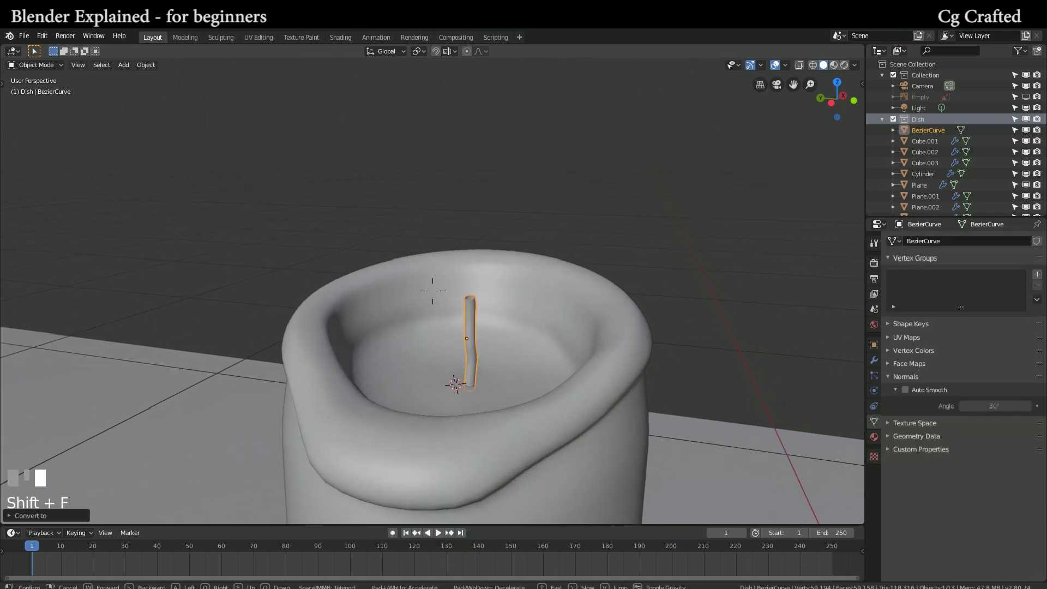
{"action": "left_click", "coordinate": [899, 397]}
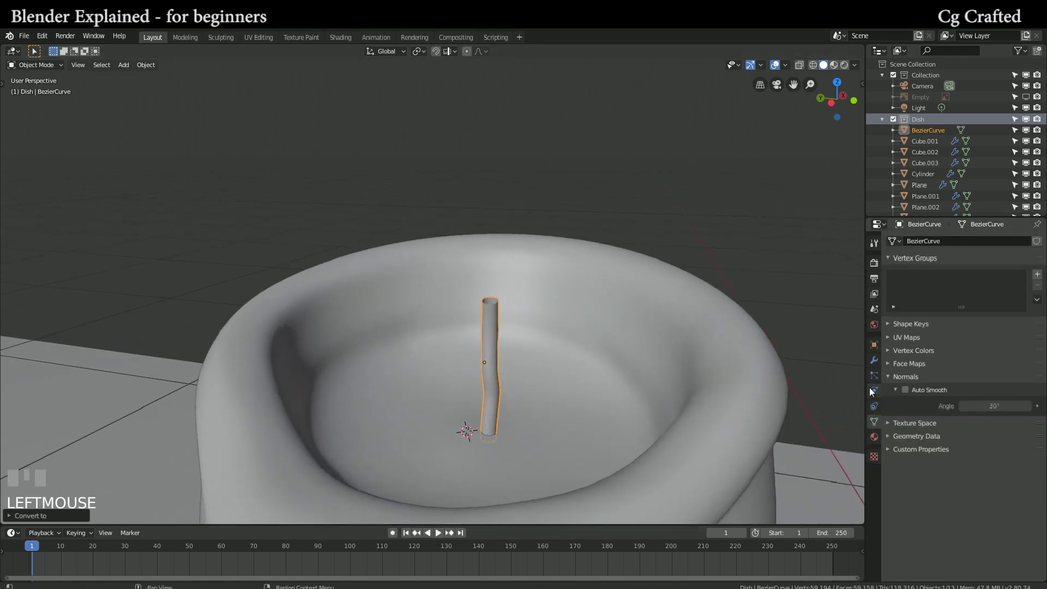
{"action": "left_click", "coordinate": [873, 344]}
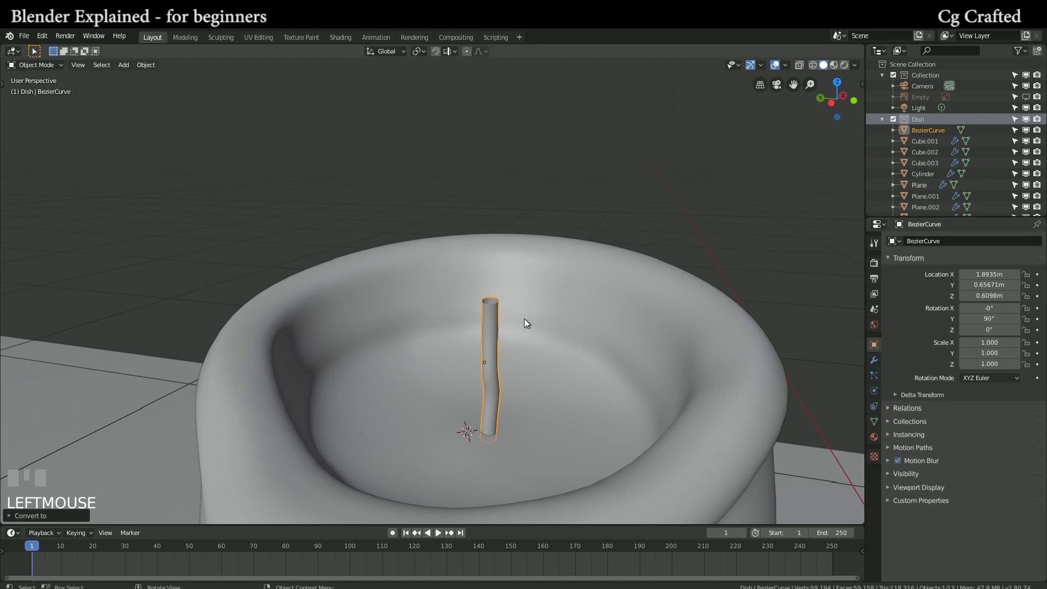
Step: Select the wick's open top edge loop, fill it with a face, bevel its rim, and leave edit mode
{"action": "key", "text": "Tab"}
{"action": "key", "text": "shift+f"}
{"action": "left_click", "coordinate": [432, 291]}
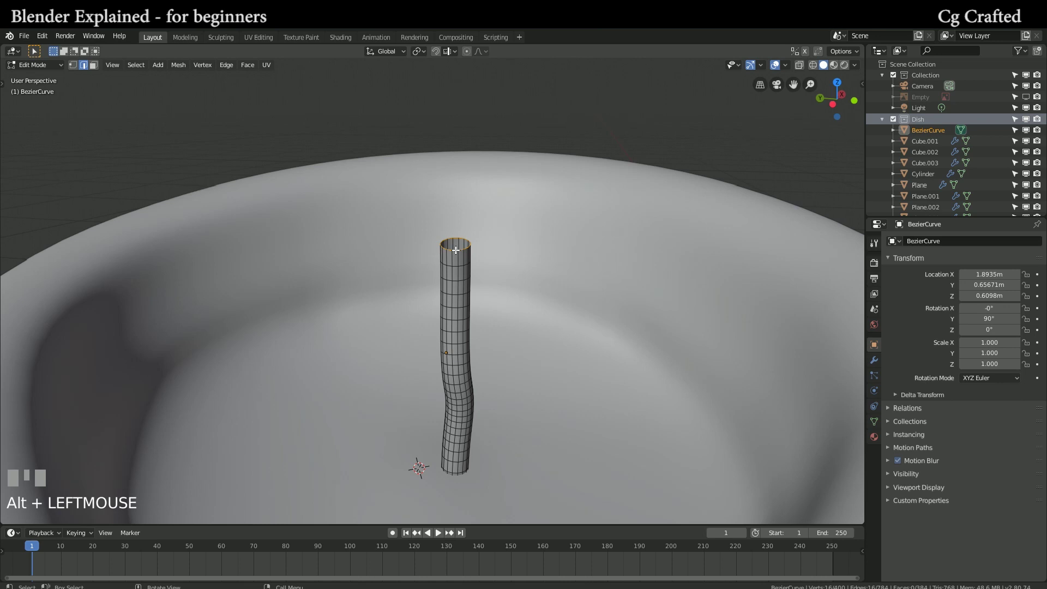
{"action": "key", "text": "shift+f"}
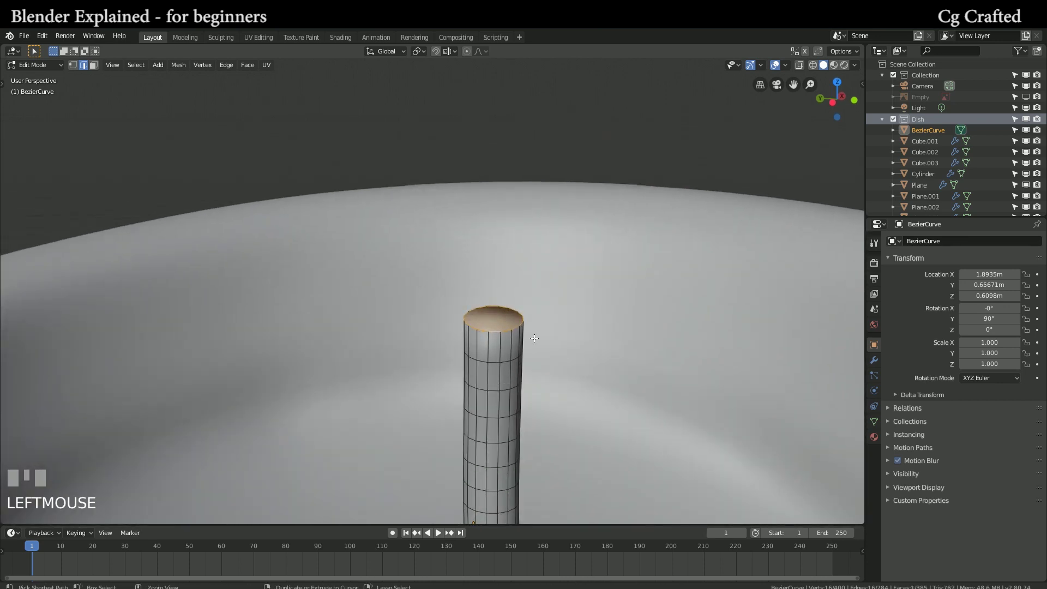
{"action": "key", "text": "ctrl+b"}
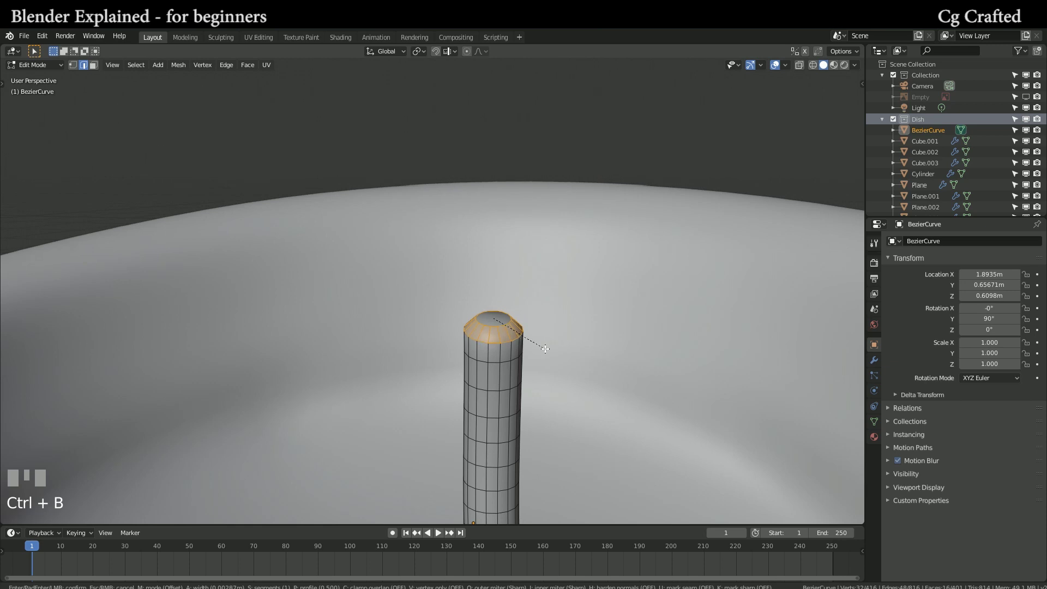
{"action": "left_click", "coordinate": [541, 350]}
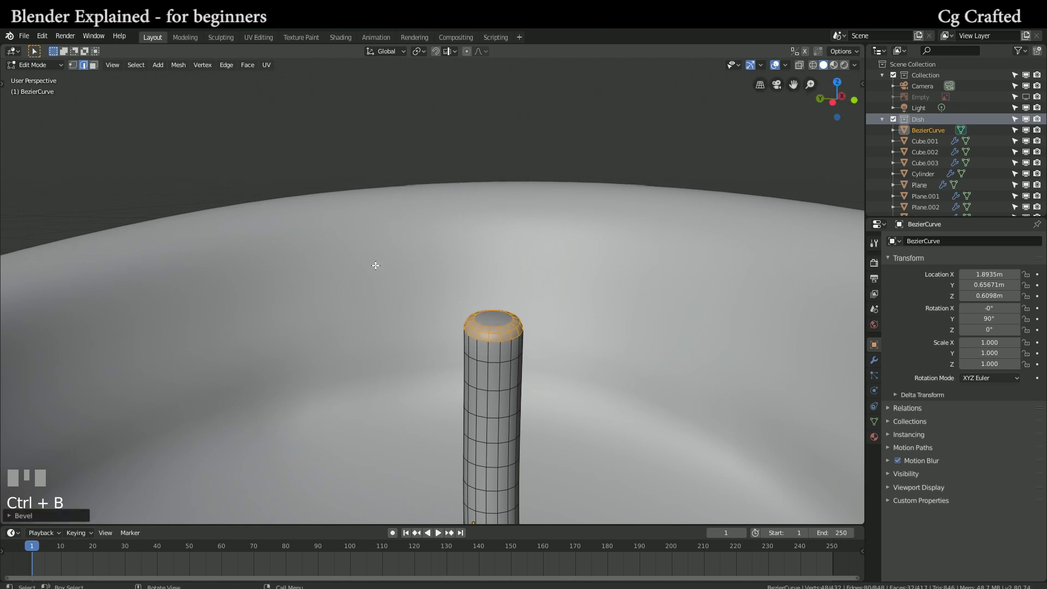
{"action": "key", "text": "Tab"}
Step: Place the 3D cursor at the tip of the wick
{"action": "key", "text": "s"}
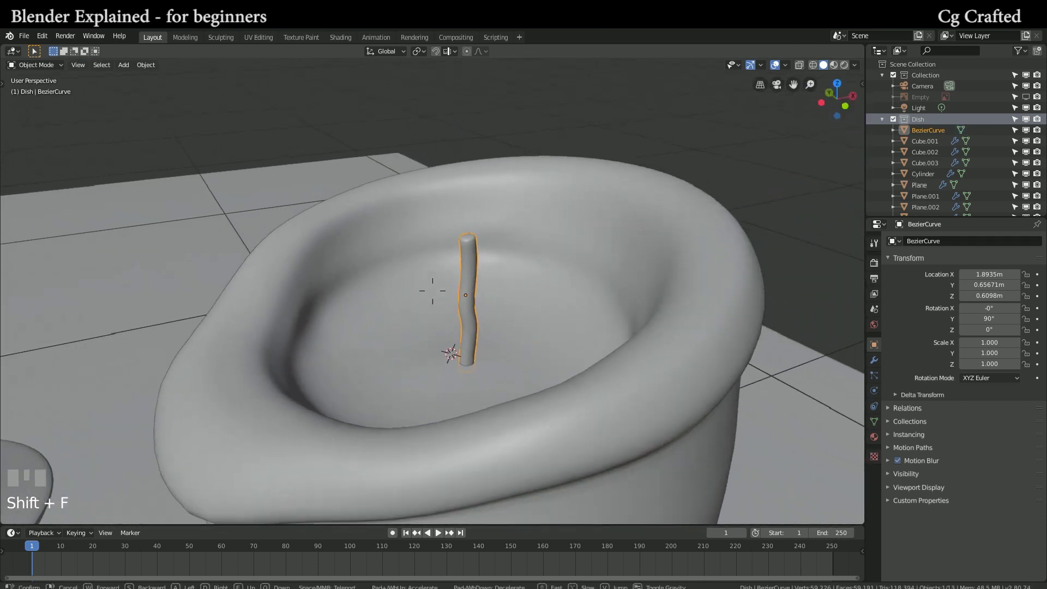
{"action": "key", "text": "w"}
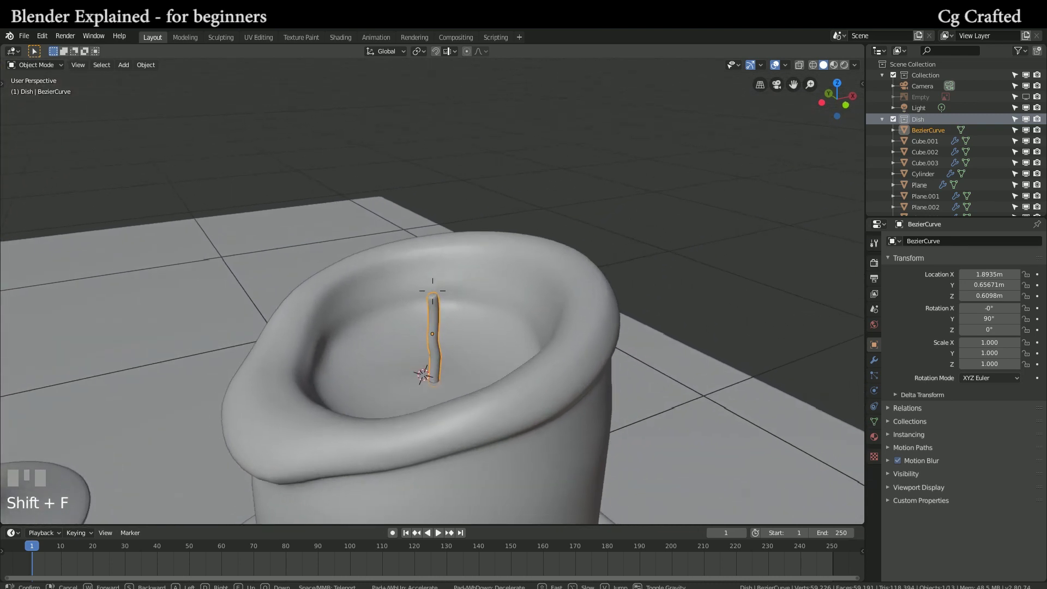
{"action": "left_click", "coordinate": [433, 291]}
{"action": "right_click", "coordinate": [440, 303], "text": "shift"}
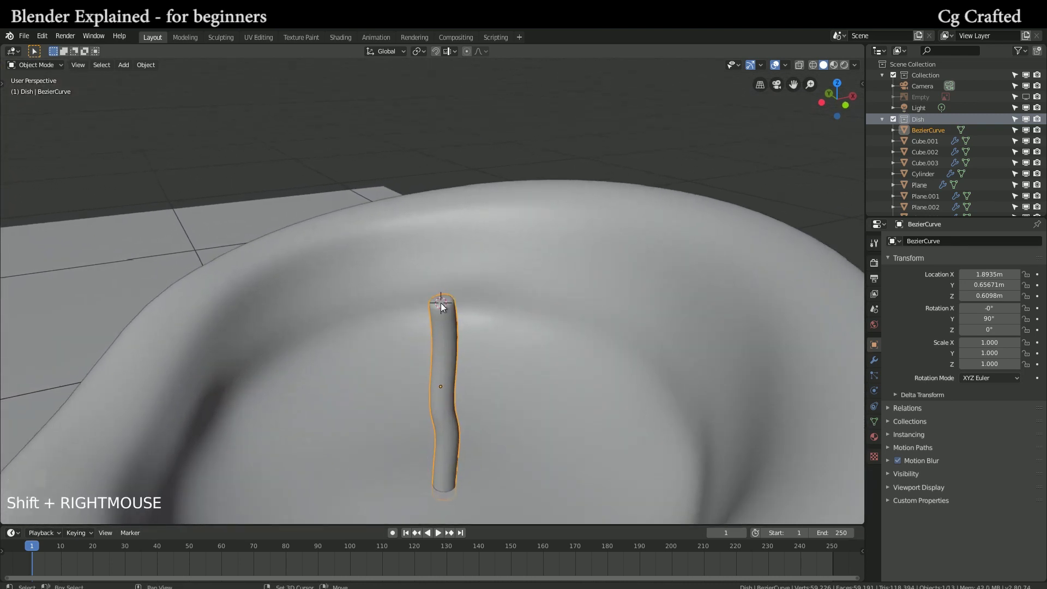
{"action": "key", "text": "shift+a"}
{"action": "key", "text": "Escape"}
{"action": "scroll", "coordinate": [421, 274], "scroll_direction": "down", "scroll_amount": 5}
{"action": "middle_click_drag", "start_coordinate": [439, 310], "coordinate": [575, 326]}
{"action": "scroll", "coordinate": [498, 390], "scroll_direction": "up", "scroll_amount": 5}
{"action": "middle_click_drag", "start_coordinate": [498, 390], "coordinate": [383, 344]}
{"action": "right_click", "coordinate": [402, 319]}
{"action": "key", "text": "Escape"}
{"action": "scroll", "coordinate": [381, 345], "scroll_direction": "up", "scroll_amount": 2}
{"action": "key", "text": "shift+a"}
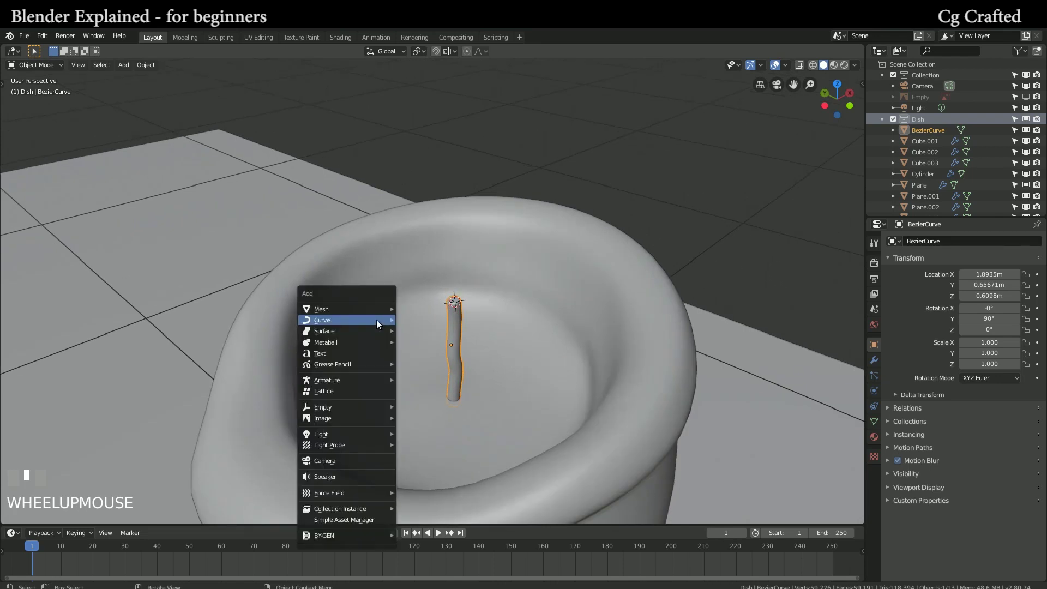
{"action": "mouse_move", "coordinate": [365, 300]}
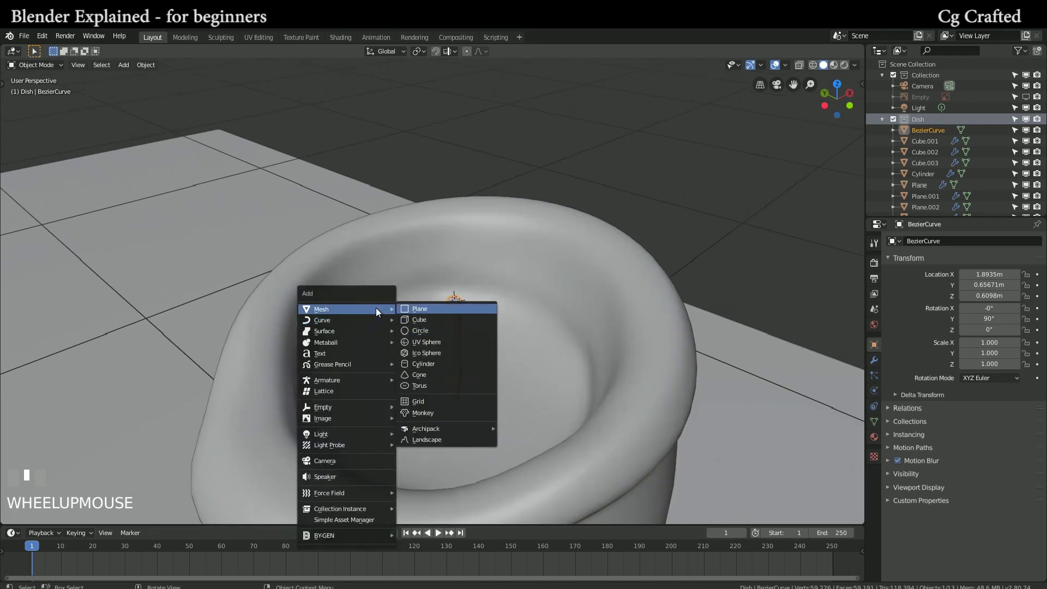
{"action": "key", "text": "Escape"}
Step: Add a cube at the 3D cursor for the flame and scale it down uniformly to about 0.019
{"action": "key", "text": "shift+a"}
{"action": "mouse_move", "coordinate": [378, 279]}
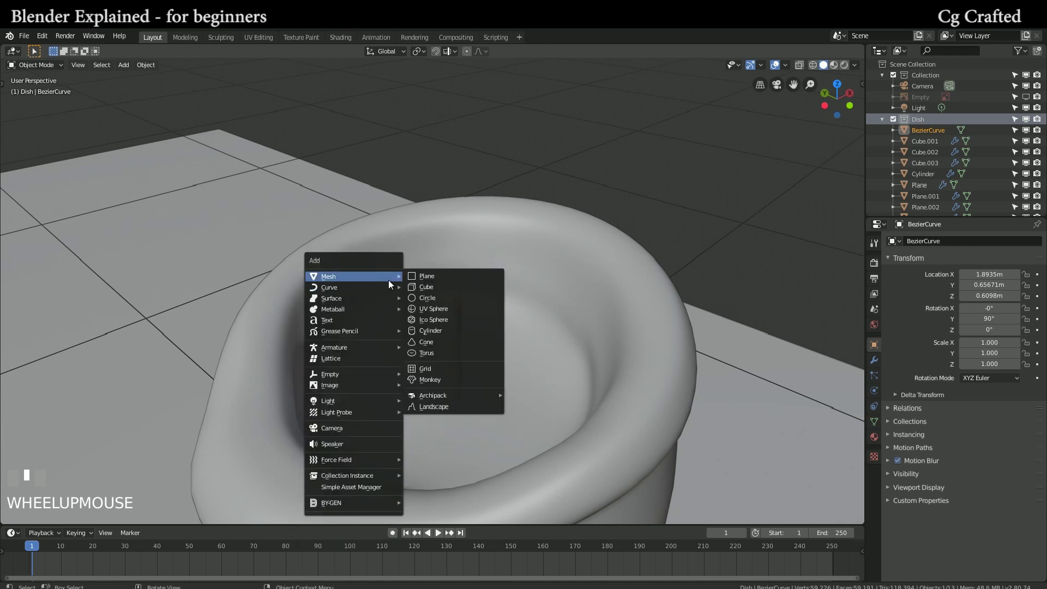
{"action": "left_click", "coordinate": [410, 290]}
{"action": "key", "text": "s"}
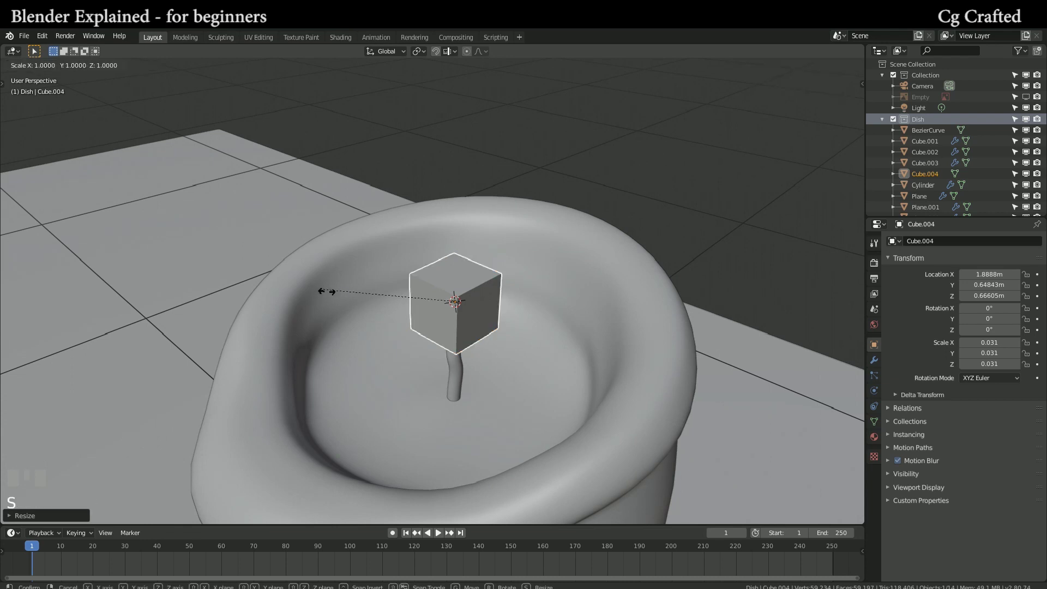
{"action": "left_click", "coordinate": [375, 306]}
Step: Stretch the flame cube along the Z axis, then enlarge it to a scale of about 0.024 × 0.024 × 0.043
{"action": "key", "text": "s"}
{"action": "key", "text": "z"}
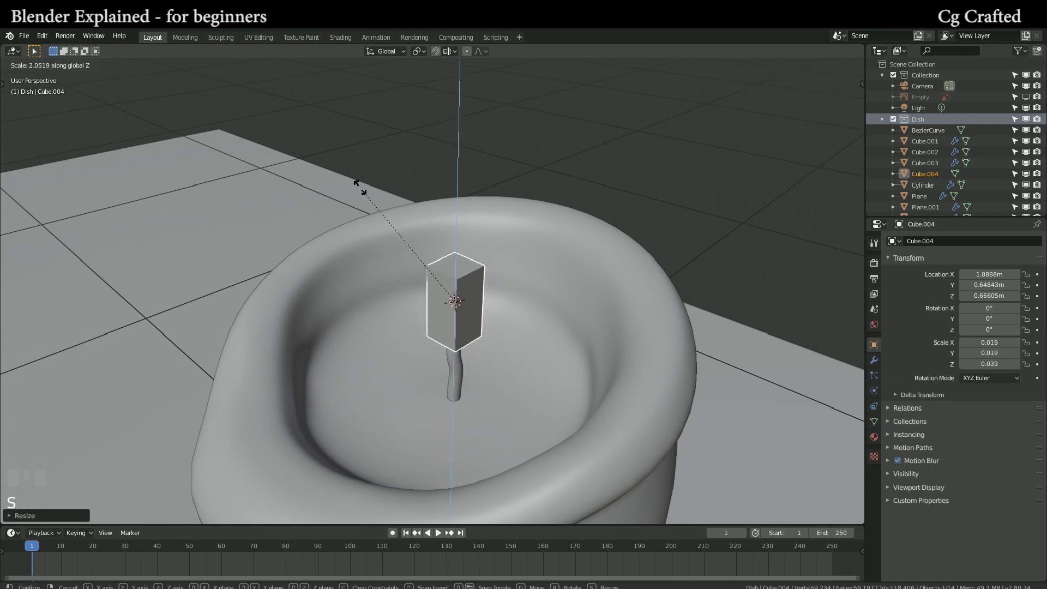
{"action": "left_click", "coordinate": [379, 196]}
{"action": "key", "text": "s"}
{"action": "left_click", "coordinate": [374, 269]}
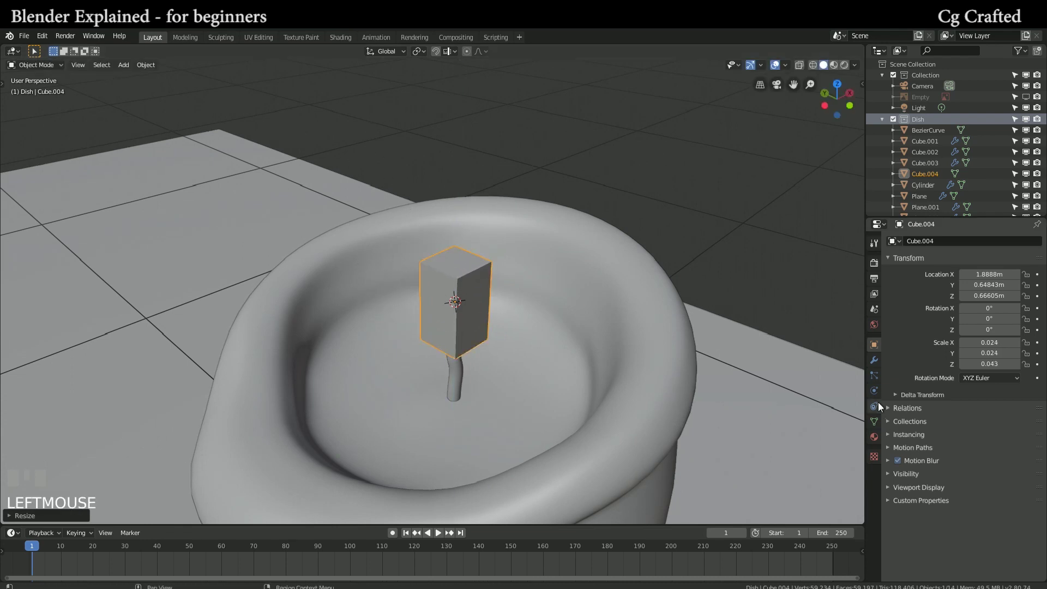
Step: Give the flame cube a Subdivision Surface modifier with 4 render and 4 viewport subdivisions and apply it
{"action": "left_click", "coordinate": [874, 360]}
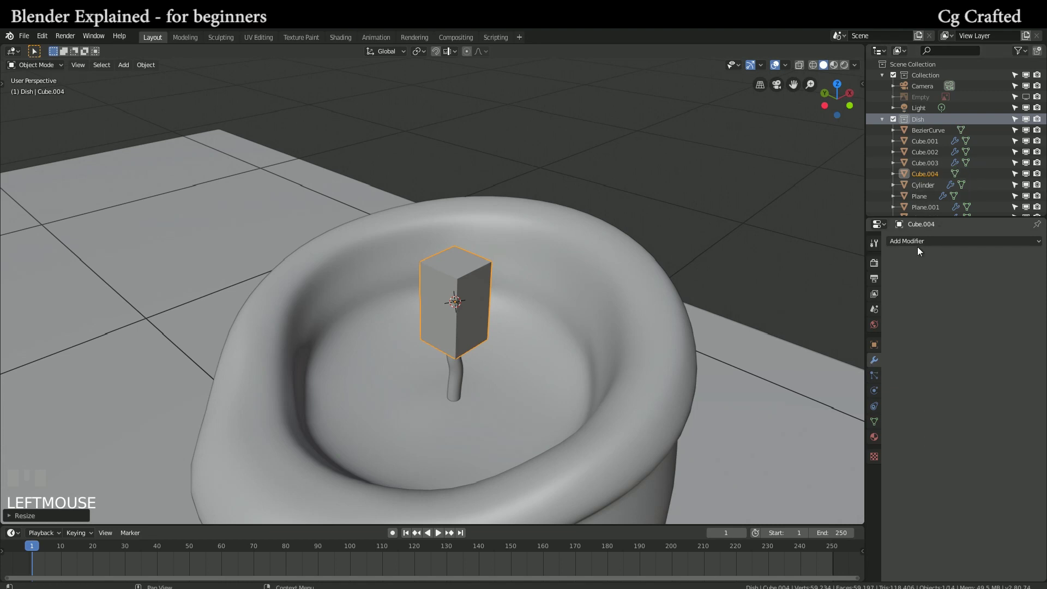
{"action": "left_click", "coordinate": [925, 242]}
{"action": "left_click", "coordinate": [855, 423]}
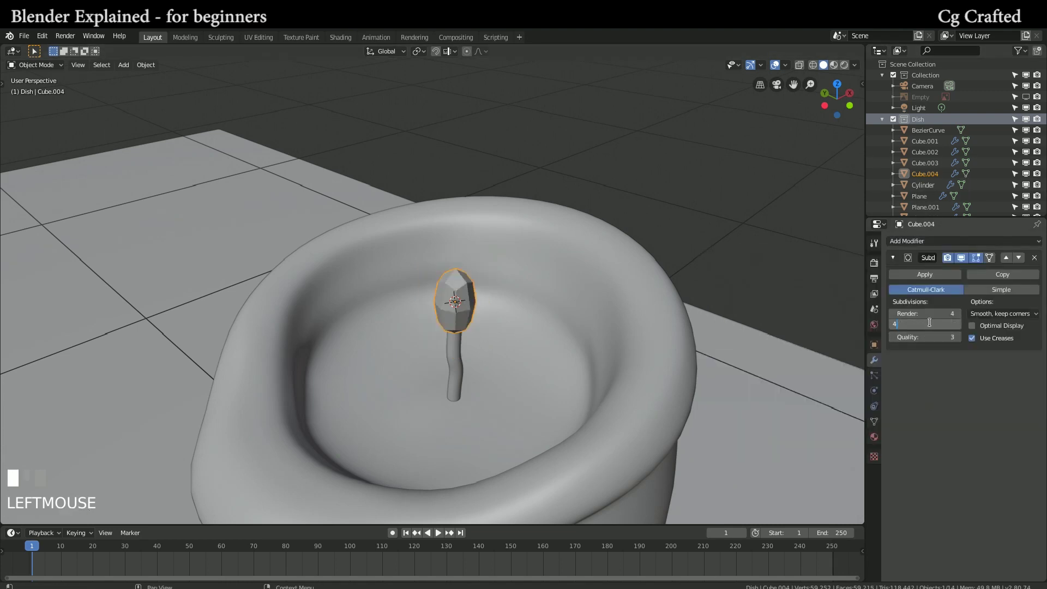
{"action": "left_click", "coordinate": [929, 273]}
Step: Enter edit mode and pull the flame's top edge up along the Z axis with smooth proportional editing
{"action": "key", "text": "Tab"}
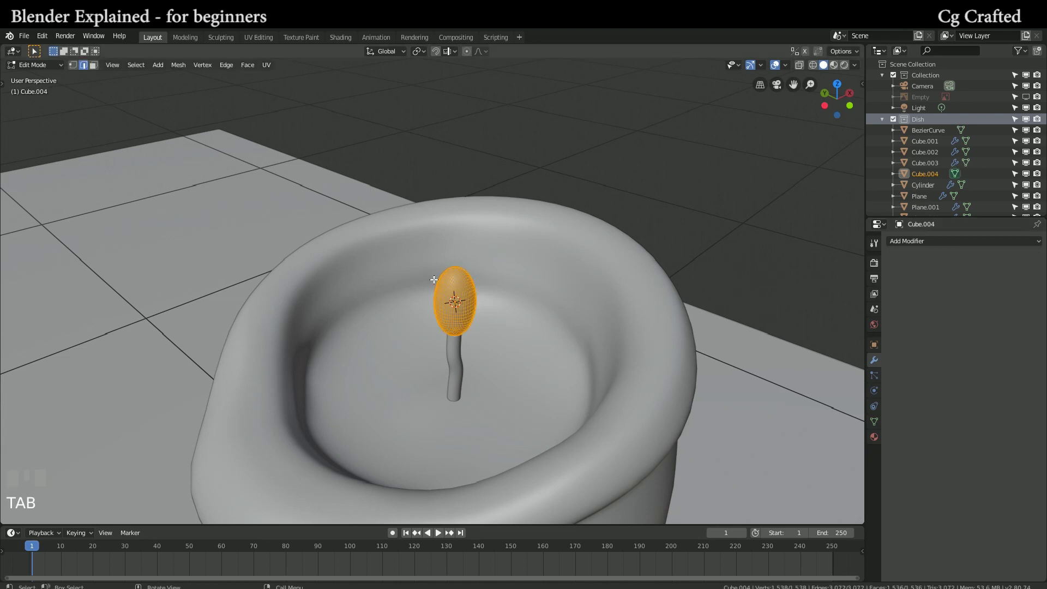
{"action": "left_click", "coordinate": [454, 300]}
{"action": "key", "text": "g"}
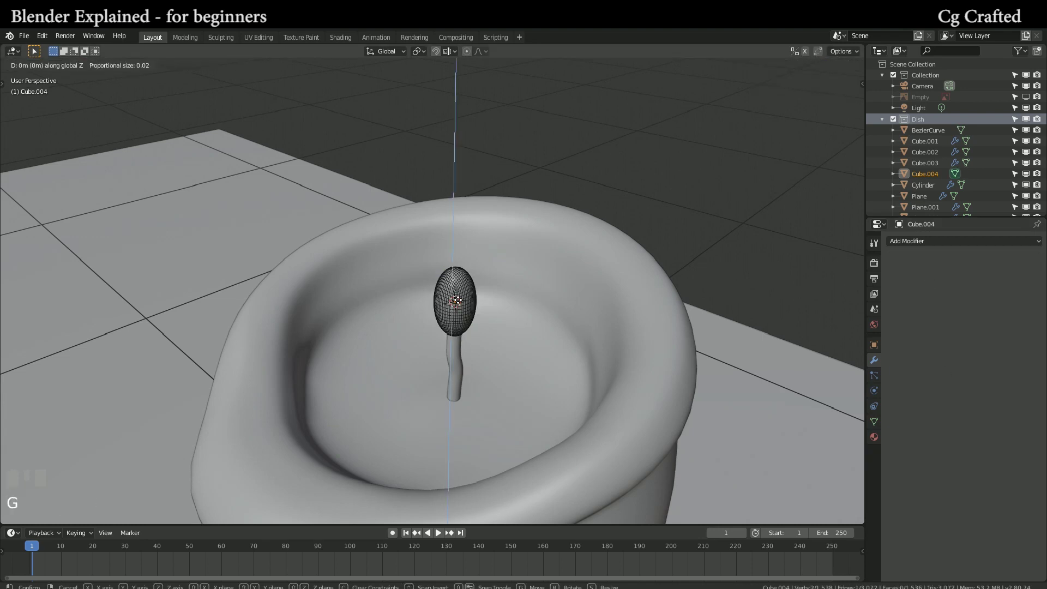
{"action": "left_click", "coordinate": [456, 300]}
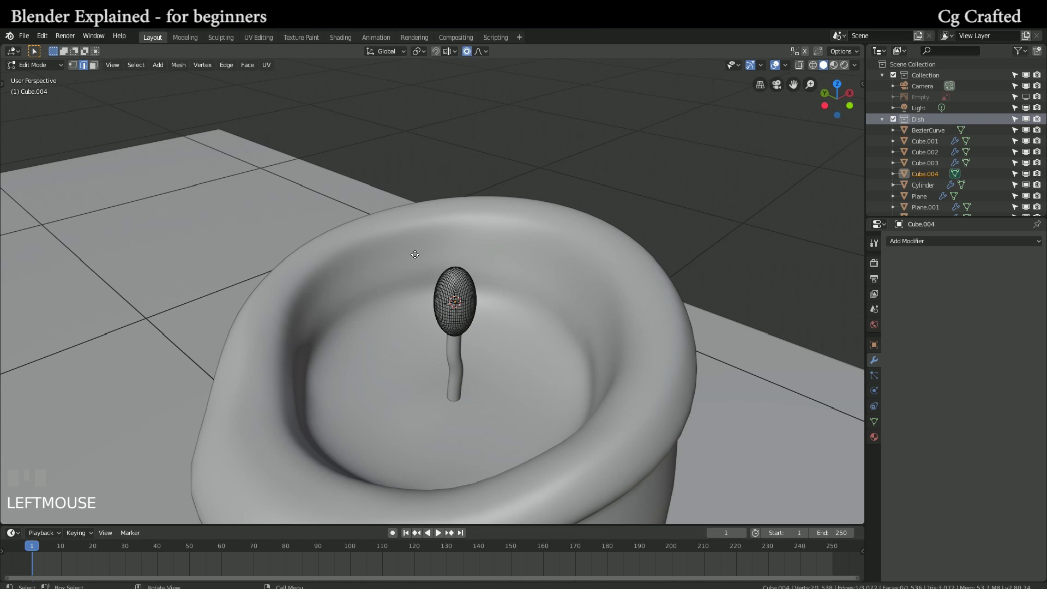
{"action": "key", "text": "g"}
{"action": "key", "text": "z"}
{"action": "left_click", "coordinate": [421, 228]}
Step: Rotate the flame's tip freely, then about the Z and X axes, using proportional editing
{"action": "key", "text": "r"}
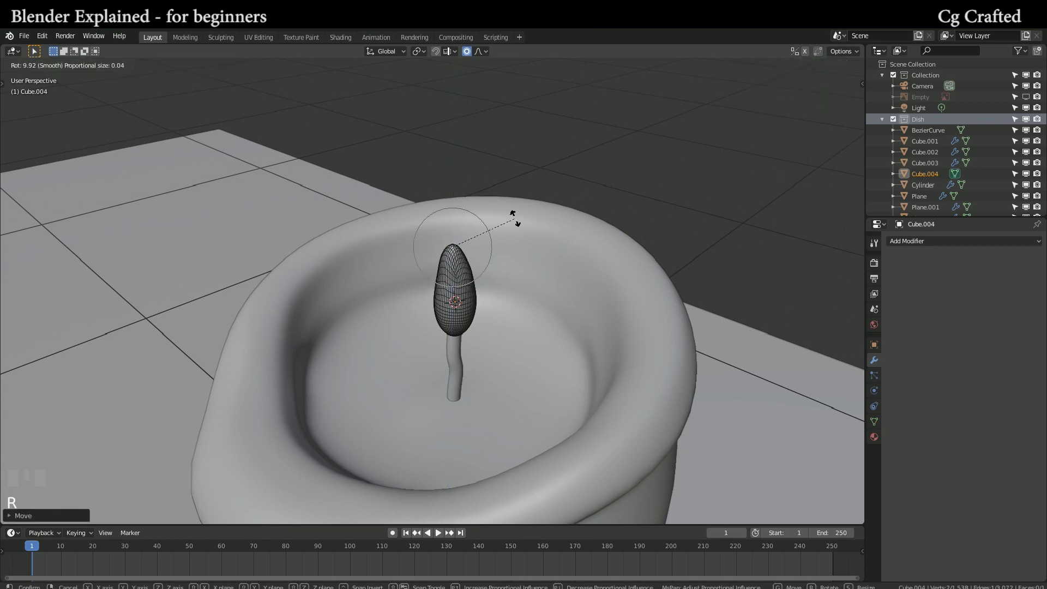
{"action": "left_click", "coordinate": [506, 211]}
{"action": "key", "text": "r"}
{"action": "key", "text": "z"}
{"action": "scroll", "coordinate": [480, 188], "scroll_direction": "down", "scroll_amount": 6}
{"action": "left_click", "coordinate": [490, 200]}
{"action": "key", "text": "r"}
{"action": "key", "text": "x"}
{"action": "left_click", "coordinate": [516, 209]}
Step: Rotate the flame's tip about the Y axis, shift it sideways with wider proportional influence to bend the flame, and leave edit mode
{"action": "middle_click_drag", "start_coordinate": [467, 277], "coordinate": [423, 260]}
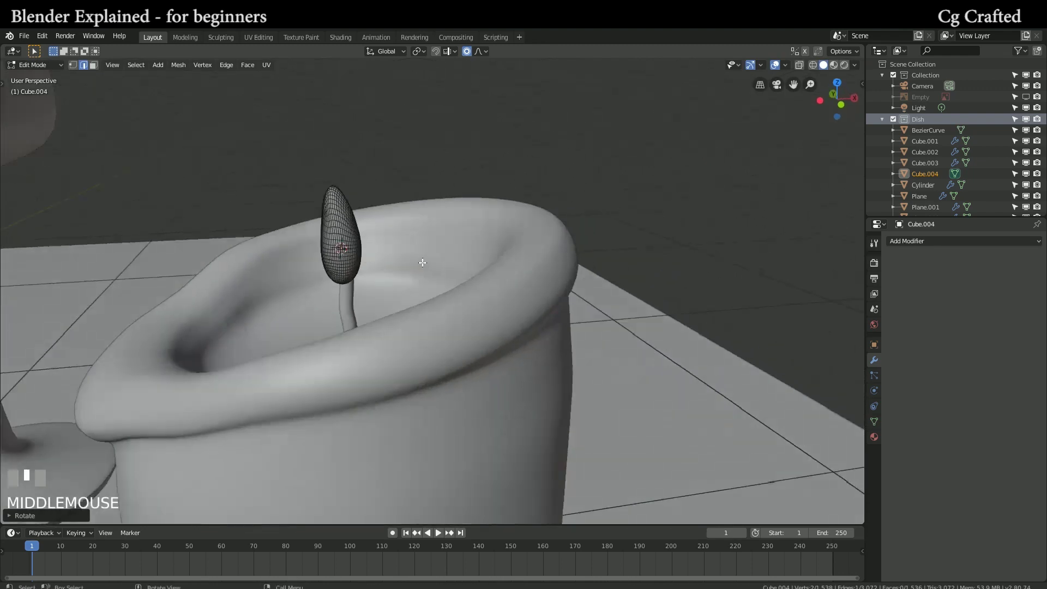
{"action": "key", "text": "r"}
{"action": "key", "text": "y"}
{"action": "left_click", "coordinate": [455, 197]}
{"action": "key", "text": "g"}
{"action": "scroll", "coordinate": [435, 204], "scroll_direction": "down", "scroll_amount": 4}
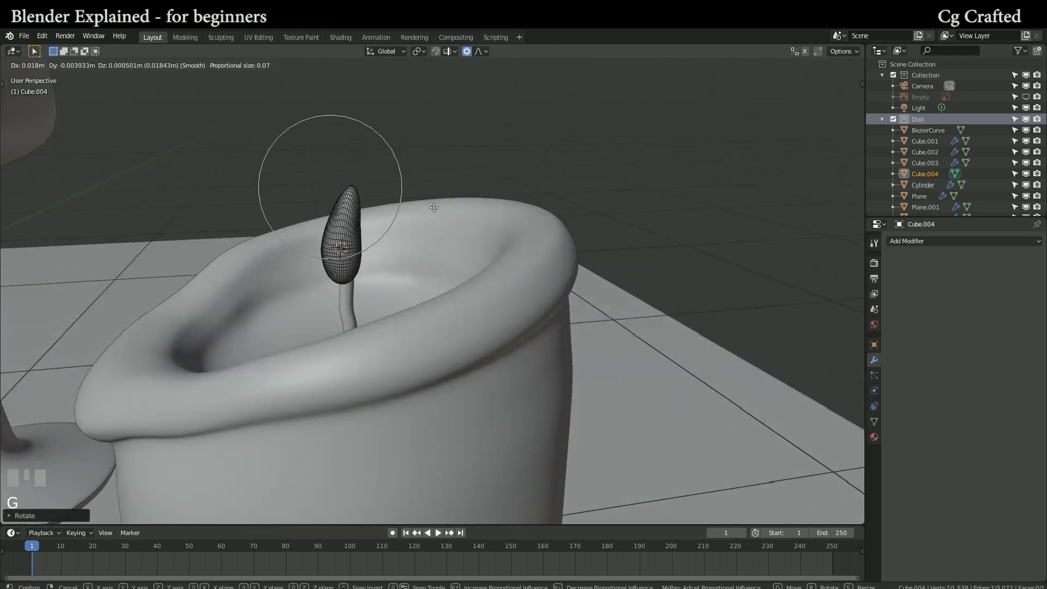
{"action": "left_click", "coordinate": [429, 205]}
{"action": "key", "text": "g"}
{"action": "middle_click_drag", "start_coordinate": [350, 277], "coordinate": [490, 256]}
{"action": "left_click", "coordinate": [610, 158]}
{"action": "key", "text": "Tab"}
Step: Rotate the whole flame about the Z axis and move it to line up with the wick's tip
{"action": "key", "text": "shift+f"}
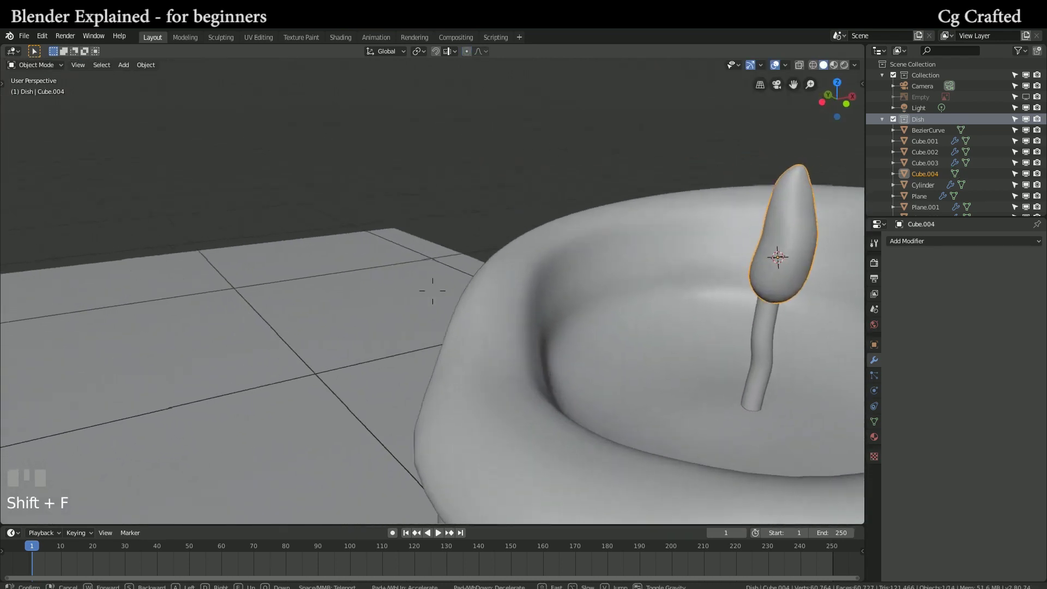
{"action": "left_click", "coordinate": [432, 291]}
{"action": "key", "text": "r"}
{"action": "key", "text": "z"}
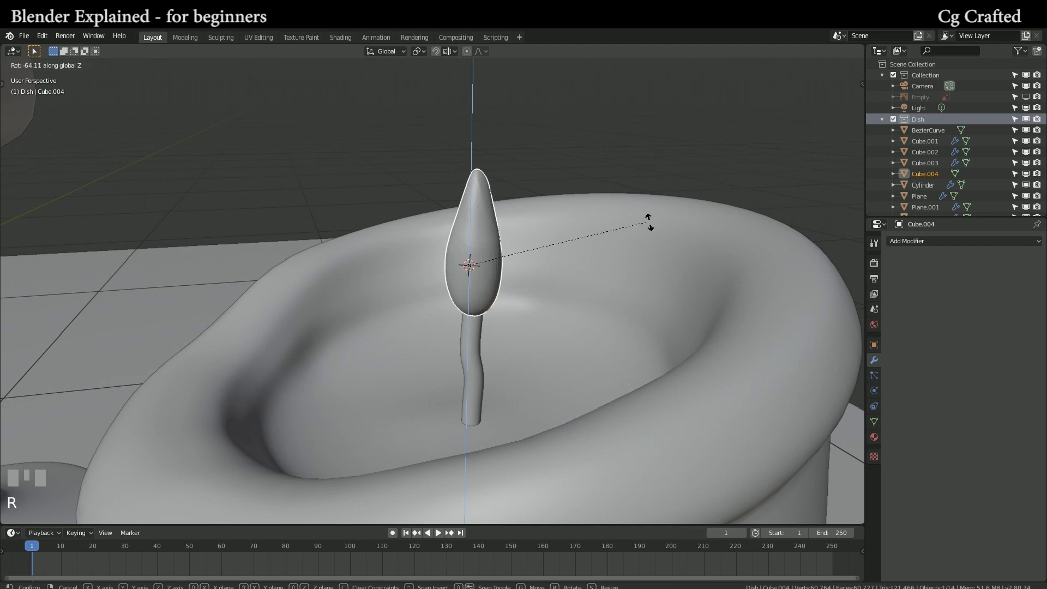
{"action": "left_click", "coordinate": [657, 279]}
{"action": "key", "text": "g"}
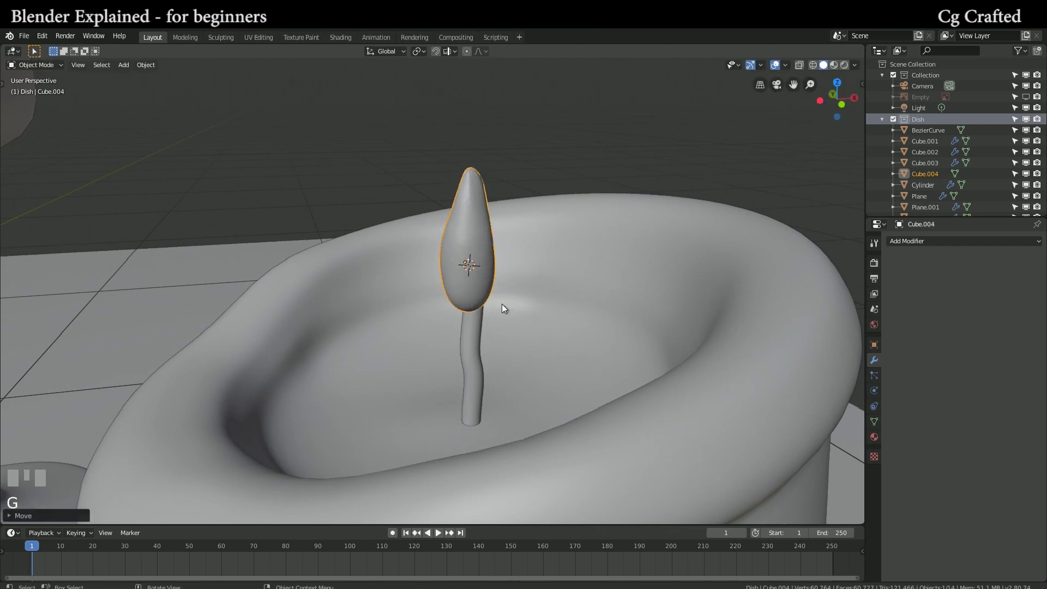
Step: Scale the whole flame up uniformly on the wick and apply its object transform
{"action": "left_click", "coordinate": [510, 286]}
{"action": "right_click", "coordinate": [486, 243]}
{"action": "scroll", "coordinate": [486, 313], "scroll_direction": "down", "scroll_amount": 6}
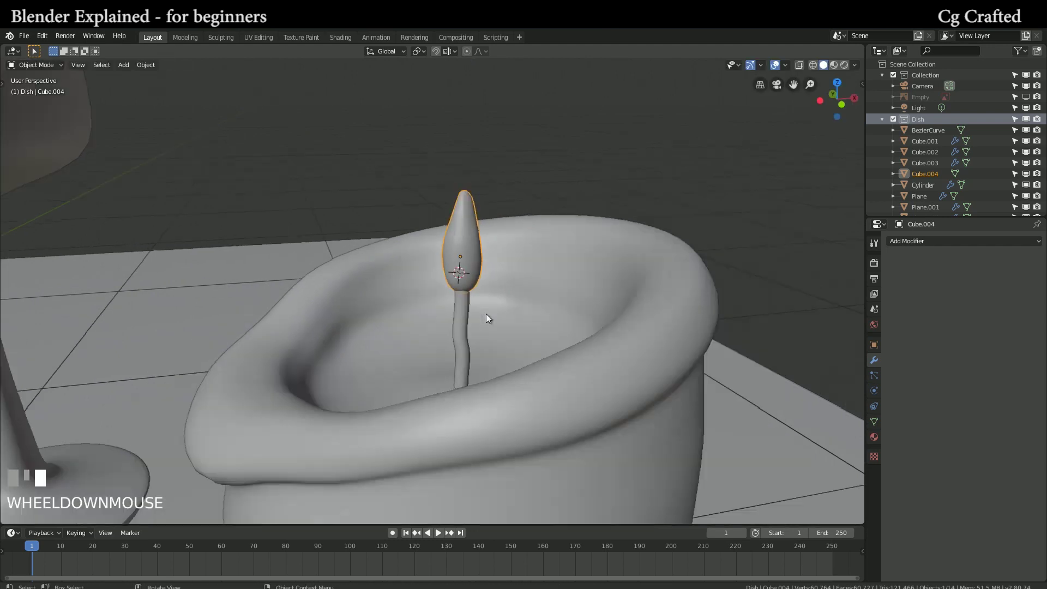
{"action": "scroll", "coordinate": [485, 312], "scroll_direction": "up", "scroll_amount": 4}
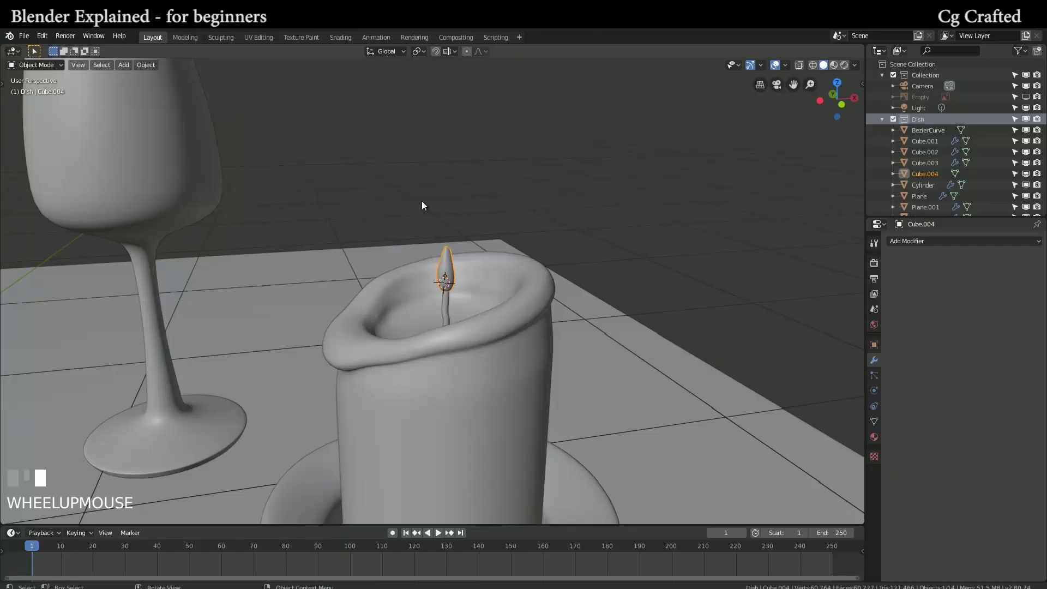
{"action": "scroll", "coordinate": [425, 206], "scroll_direction": "up", "scroll_amount": 2}
{"action": "key", "text": "s"}
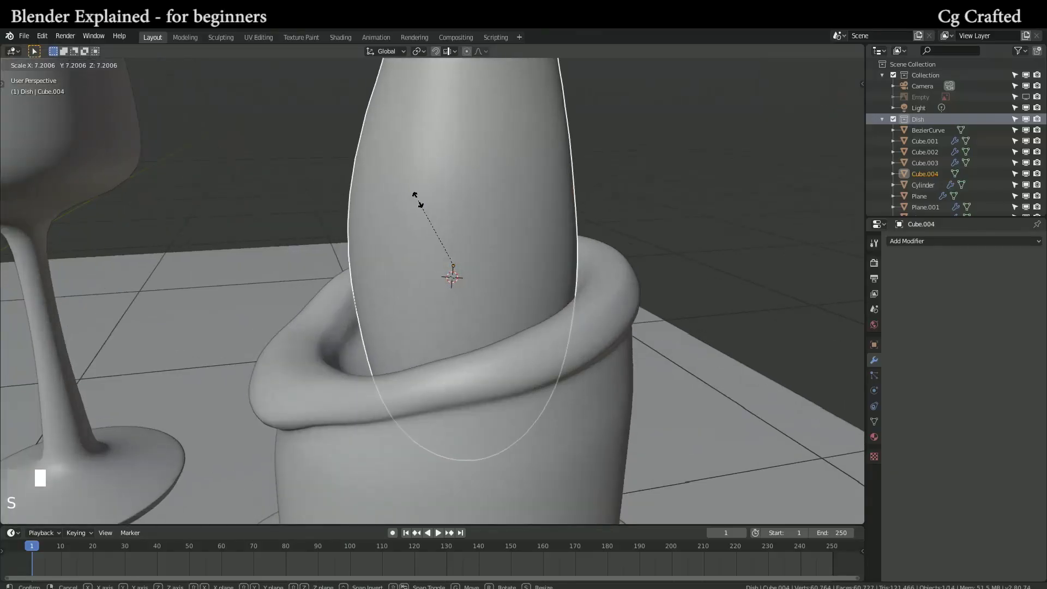
{"action": "left_click", "coordinate": [441, 250]}
{"action": "key", "text": "ctrl+a"}
{"action": "left_click", "coordinate": [440, 251]}
Step: Enter edit mode on the flame, move part of its mesh with proportional editing to refine its shape, and return to object mode
{"action": "key", "text": "shift+f"}
{"action": "key", "text": "w"}
{"action": "left_click", "coordinate": [433, 292]}
{"action": "middle_click_drag", "start_coordinate": [433, 292], "coordinate": [371, 325]}
{"action": "scroll", "coordinate": [535, 322], "scroll_direction": "down", "scroll_amount": 8}
{"action": "scroll", "coordinate": [535, 319], "scroll_direction": "up", "scroll_amount": 1}
{"action": "scroll", "coordinate": [371, 325], "scroll_direction": "up", "scroll_amount": 7}
{"action": "key", "text": "Tab"}
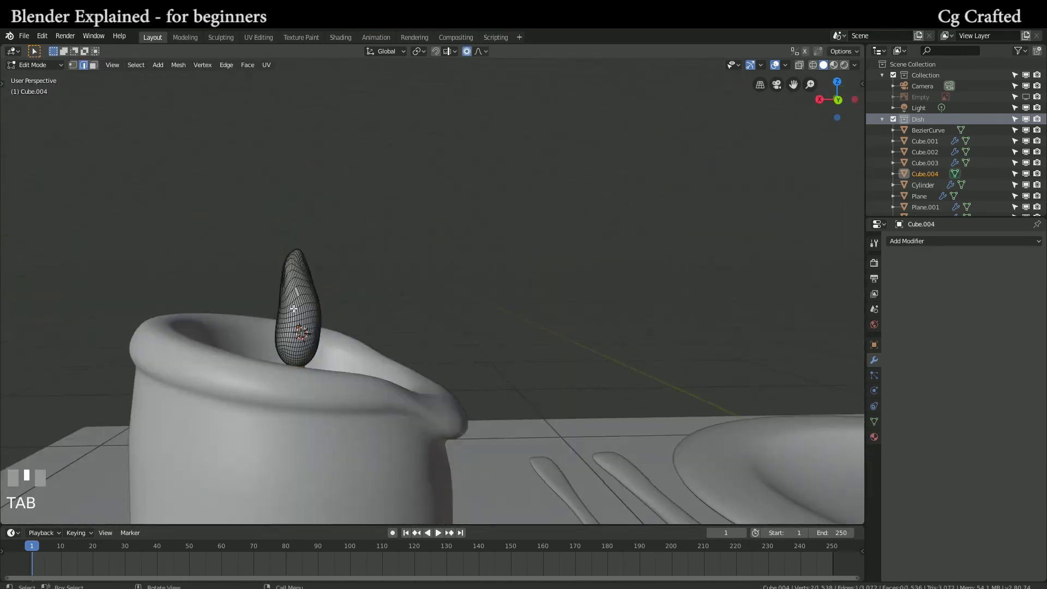
{"action": "scroll", "coordinate": [371, 312], "scroll_direction": "up", "scroll_amount": 3}
{"action": "key", "text": "g"}
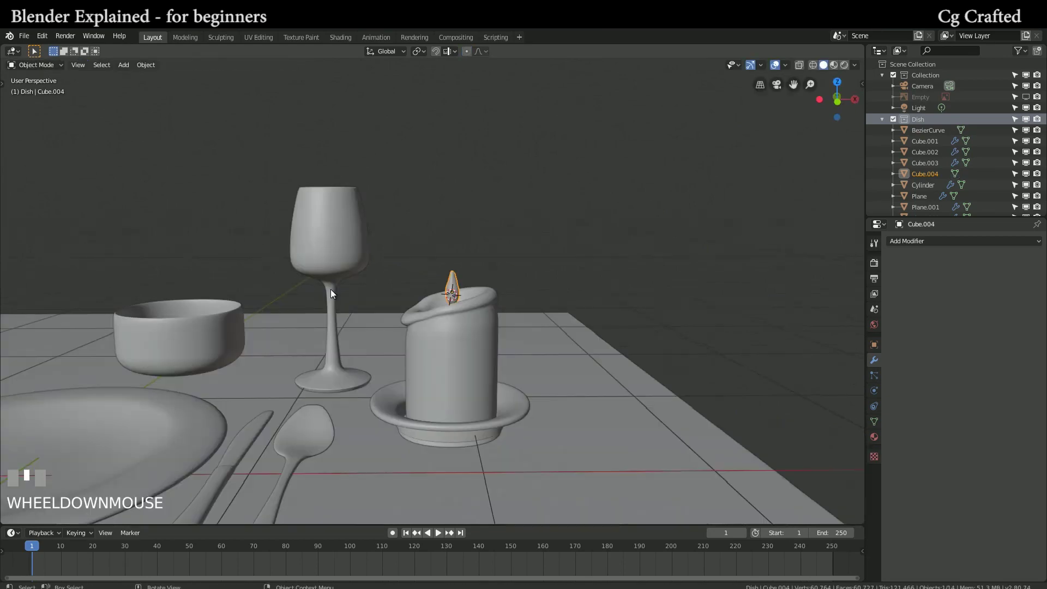
{"action": "scroll", "coordinate": [256, 180], "scroll_direction": "down", "scroll_amount": 2}
Step: Examine the candle, flame and saucer together with the rest of the table setting from several distances and angles
{"action": "scroll", "coordinate": [256, 180], "scroll_direction": "up", "scroll_amount": 4}
{"action": "middle_click_drag", "start_coordinate": [256, 180], "coordinate": [420, 290]}
{"action": "scroll", "coordinate": [395, 314], "scroll_direction": "down", "scroll_amount": 5}
{"action": "scroll", "coordinate": [420, 290], "scroll_direction": "up", "scroll_amount": 3}
{"action": "middle_click_drag", "start_coordinate": [284, 301], "coordinate": [414, 306], "text": "shift"}
{"action": "scroll", "coordinate": [314, 226], "scroll_direction": "up", "scroll_amount": 4}
{"action": "left_click", "coordinate": [418, 285]}
{"action": "scroll", "coordinate": [430, 283], "scroll_direction": "up", "scroll_amount": 2}
{"action": "scroll", "coordinate": [417, 277], "scroll_direction": "up", "scroll_amount": 2}
{"action": "scroll", "coordinate": [381, 298], "scroll_direction": "down", "scroll_amount": 3}
{"action": "scroll", "coordinate": [381, 298], "scroll_direction": "down", "scroll_amount": 2}
{"action": "scroll", "coordinate": [414, 305], "scroll_direction": "down", "scroll_amount": 2}
Step: Raise the candle's saucer along the Z axis until it floats clear above the candle
{"action": "left_click", "coordinate": [30, 39]}
{"action": "key", "text": "Tab"}
{"action": "middle_click_drag", "start_coordinate": [367, 267], "coordinate": [362, 304]}
{"action": "scroll", "coordinate": [391, 286], "scroll_direction": "up", "scroll_amount": 3}
{"action": "key", "text": "Tab"}
{"action": "scroll", "coordinate": [374, 311], "scroll_direction": "down", "scroll_amount": 5}
{"action": "key", "text": "g"}
{"action": "key", "text": "z"}
{"action": "left_click", "coordinate": [391, 184]}
Step: Set the saucer's Solidify thickness to -0.009 m and apply its object transform
{"action": "key", "text": "Tab"}
{"action": "scroll", "coordinate": [386, 288], "scroll_direction": "up", "scroll_amount": 5}
{"action": "middle_click_drag", "start_coordinate": [390, 185], "coordinate": [377, 247], "text": "shift"}
{"action": "scroll", "coordinate": [377, 247], "scroll_direction": "up", "scroll_amount": 2}
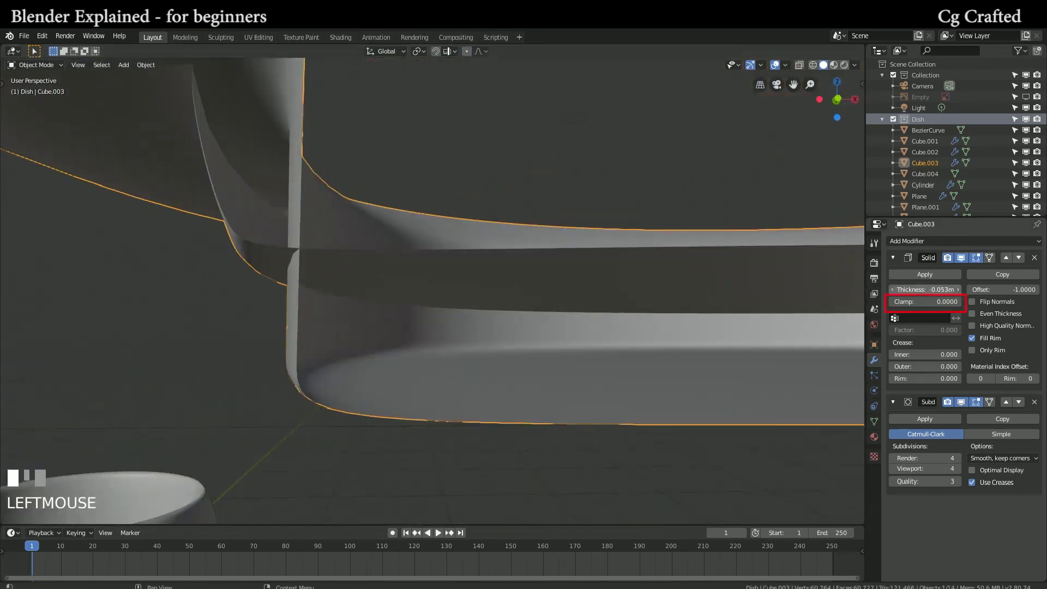
{"action": "left_click_drag", "start_coordinate": [927, 289], "coordinate": [904, 289]}
{"action": "key", "text": "ctrl+a"}
{"action": "left_click", "coordinate": [439, 296]}
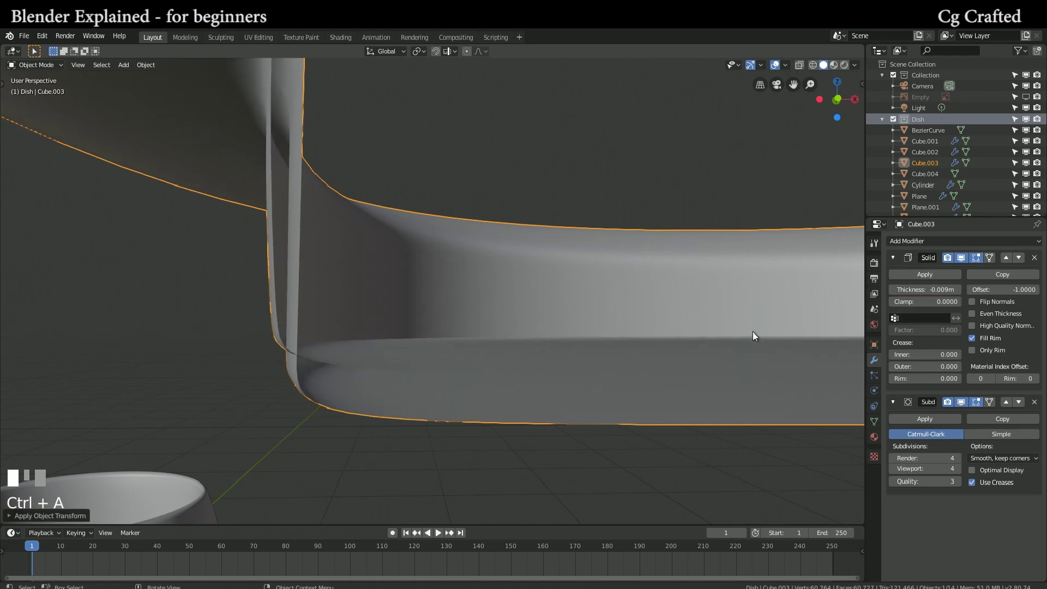
Step: Set the saucer's Solidify thickness to -0.015 m, clamp to 0.6074 and offset to 0.0667
{"action": "mouse_move", "coordinate": [910, 302]}
{"action": "left_mouse_down"}
{"action": "mouse_move", "coordinate": [941, 301]}
{"action": "mouse_move", "coordinate": [911, 290]}
{"action": "left_mouse_up"}
{"action": "mouse_move", "coordinate": [1006, 289]}
{"action": "left_mouse_down"}
{"action": "mouse_move", "coordinate": [1028, 289]}
{"action": "mouse_move", "coordinate": [996, 285]}
{"action": "left_mouse_up"}
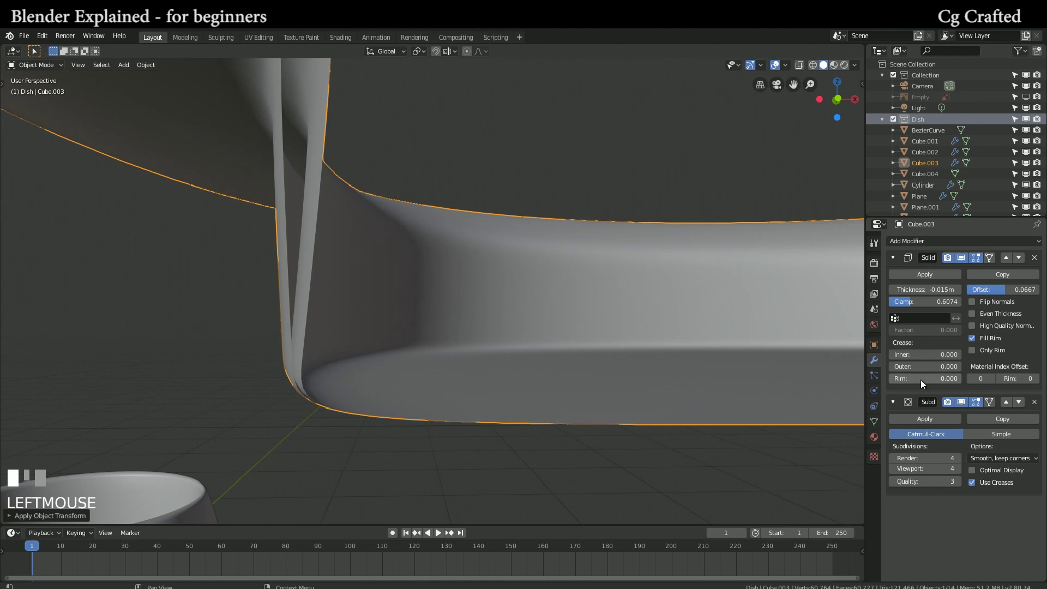
{"action": "mouse_move", "coordinate": [912, 354]}
{"action": "left_mouse_down"}
{"action": "mouse_move", "coordinate": [959, 354]}
{"action": "mouse_move", "coordinate": [910, 354]}
{"action": "left_mouse_up"}
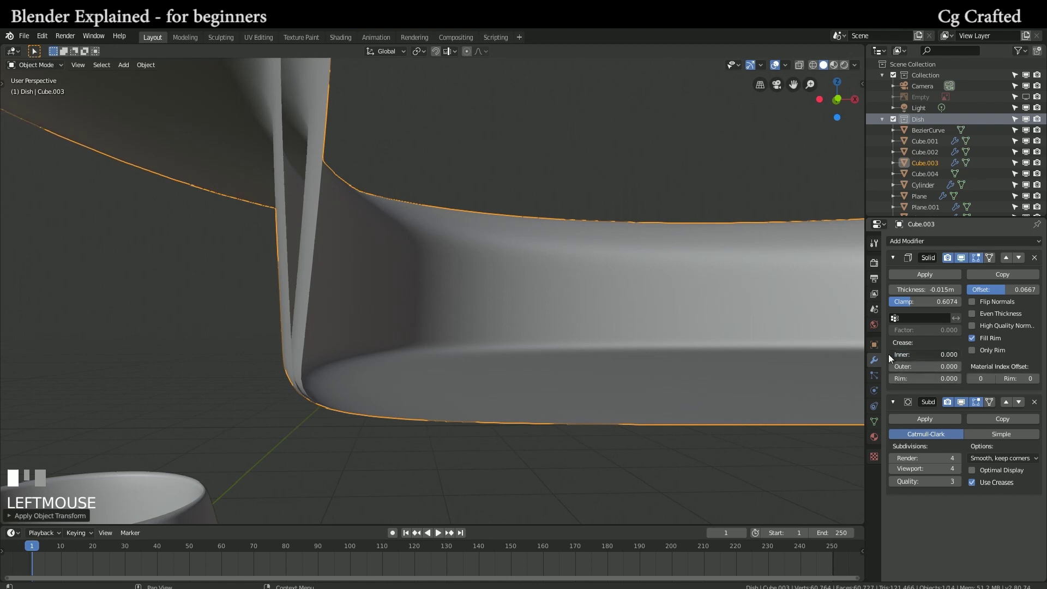
Step: In edit mode, move the saucer's bottom face down along the Z axis by about 0.017 m, and return to object mode
{"action": "key", "text": "shift+f"}
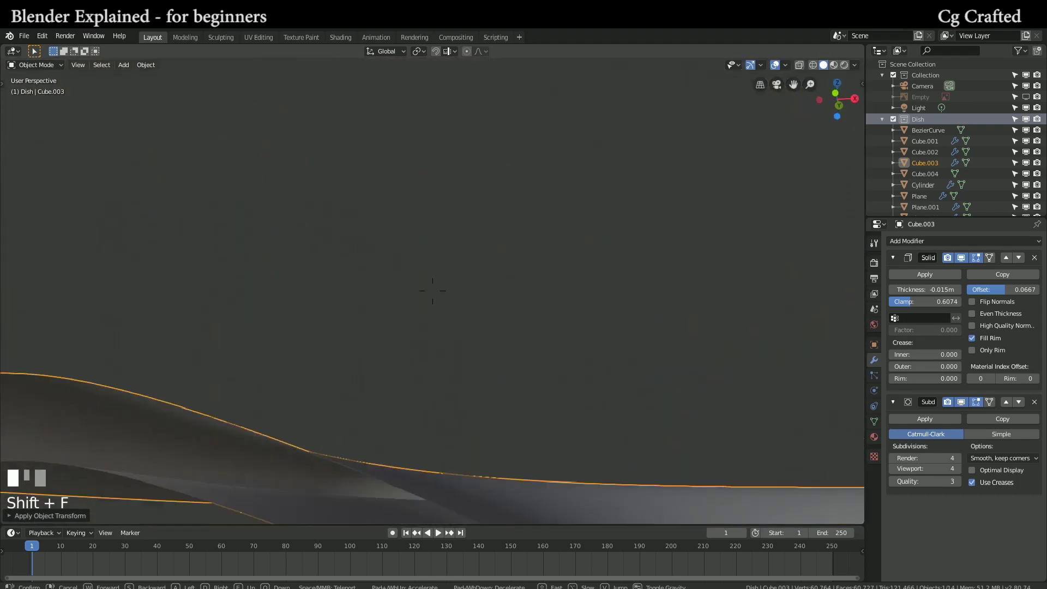
{"action": "left_click", "coordinate": [418, 305]}
{"action": "scroll", "coordinate": [417, 306], "scroll_direction": "down", "scroll_amount": 5}
{"action": "middle_click_drag", "start_coordinate": [417, 327], "coordinate": [425, 264], "text": "shift"}
{"action": "scroll", "coordinate": [425, 264], "scroll_direction": "up", "scroll_amount": 4}
{"action": "key", "text": "Tab"}
{"action": "middle_click_drag", "start_coordinate": [420, 357], "coordinate": [419, 237]}
{"action": "middle_click_drag", "start_coordinate": [413, 171], "coordinate": [417, 190], "text": "shift"}
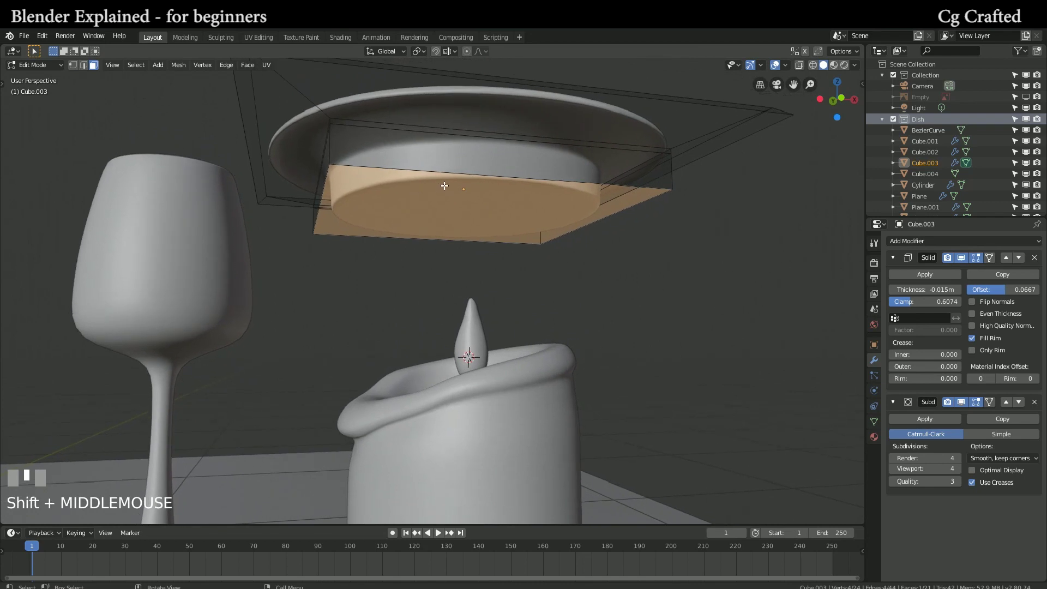
{"action": "key", "text": "g"}
{"action": "key", "text": "z"}
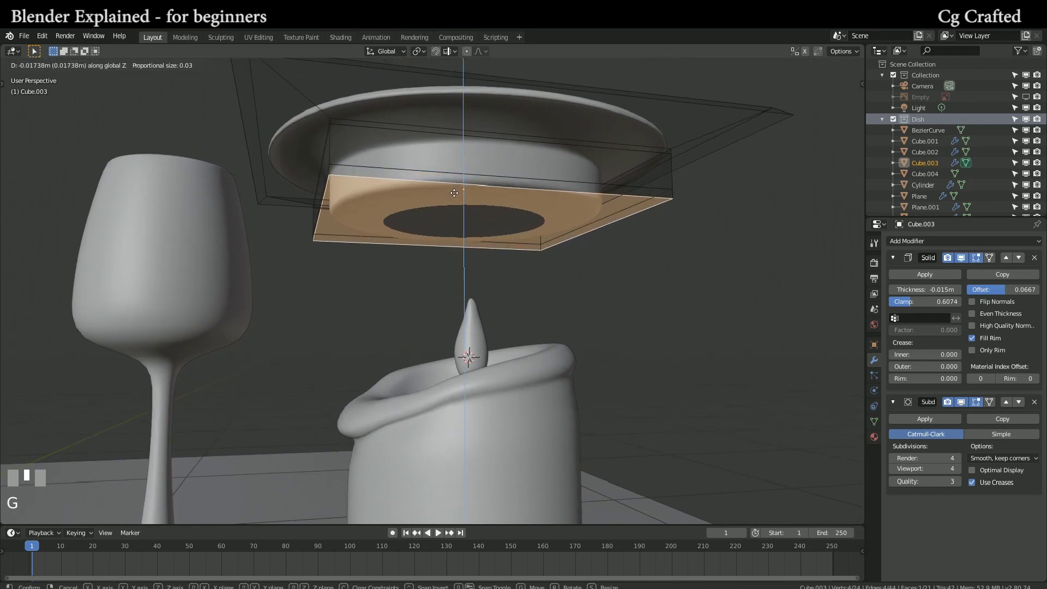
{"action": "left_click", "coordinate": [454, 193]}
{"action": "key", "text": "Tab"}
Step: Inspect the wall inside the saucer's base up close and reset the Solidify clamp to 0
{"action": "key", "text": "shift+f"}
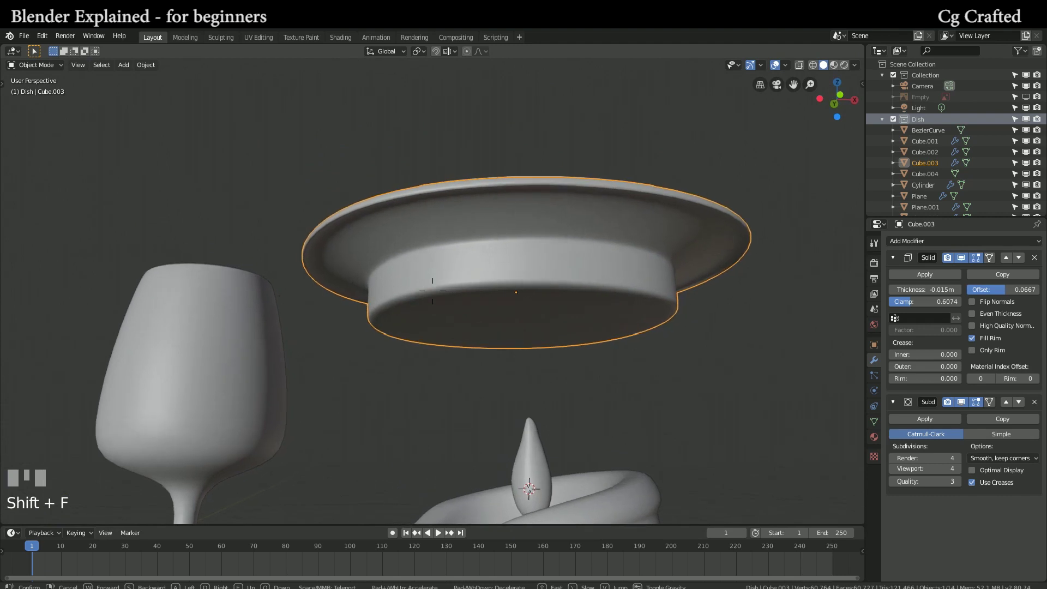
{"action": "key", "text": "w"}
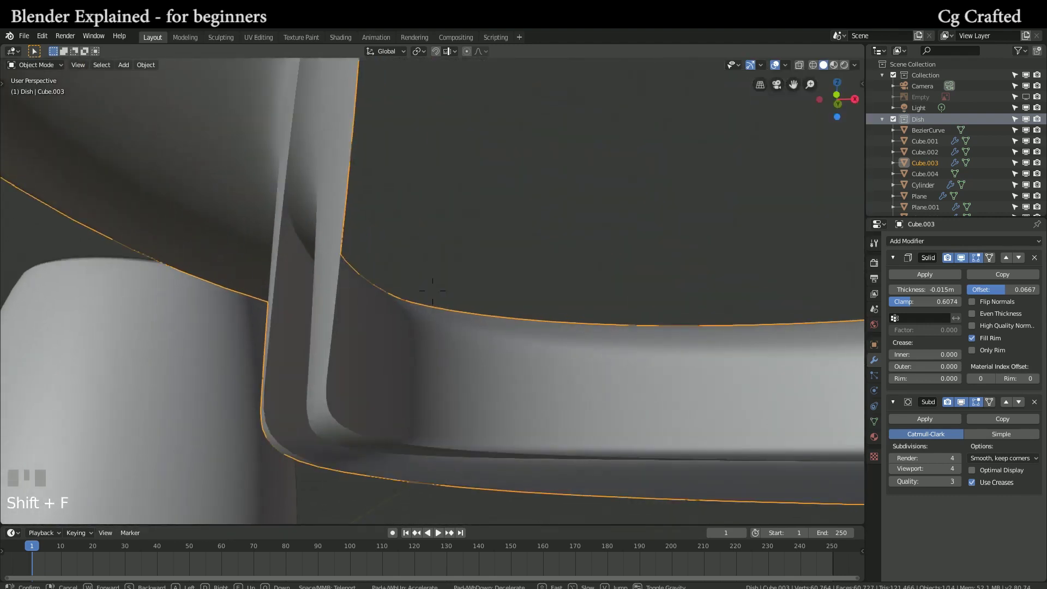
{"action": "left_click", "coordinate": [432, 291]}
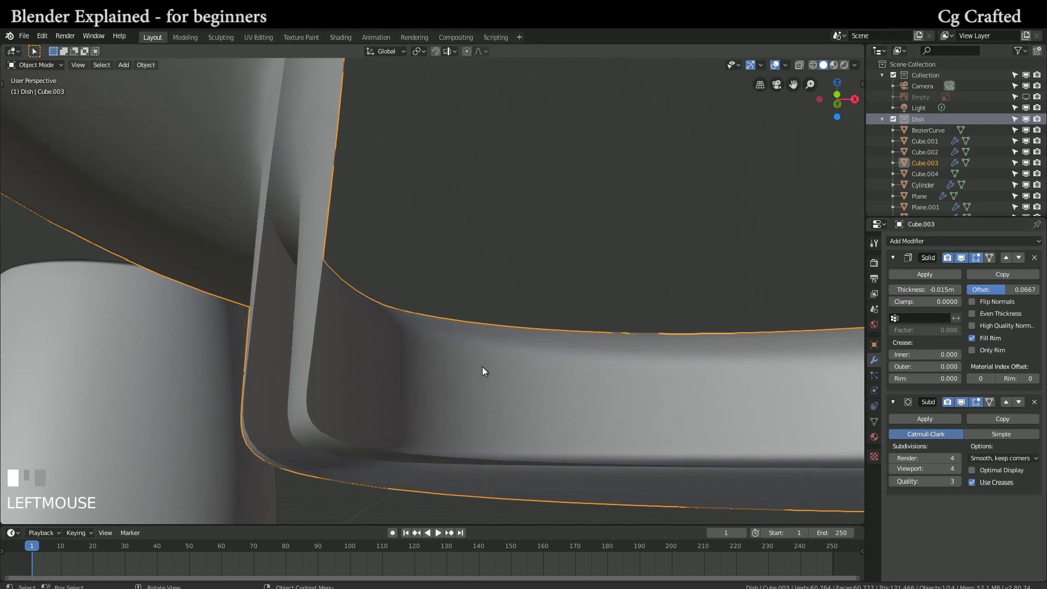
{"action": "key", "text": "shift+f"}
{"action": "left_click", "coordinate": [432, 291]}
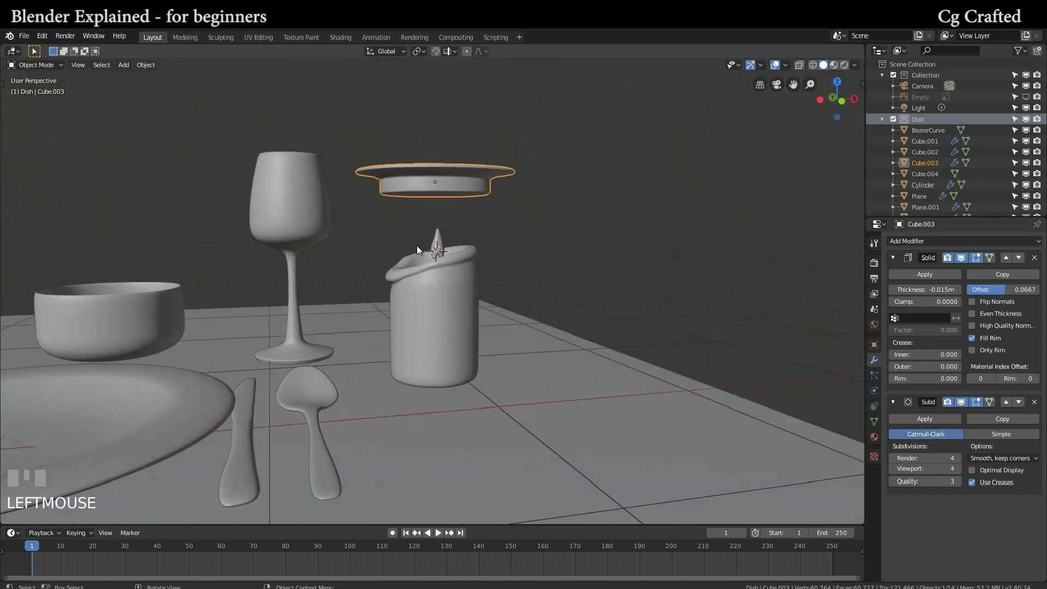
Step: Lower the saucer along the Z axis by about 1.04 m to sit under the candle, and check its fit up close
{"action": "key", "text": "g"}
{"action": "key", "text": "z"}
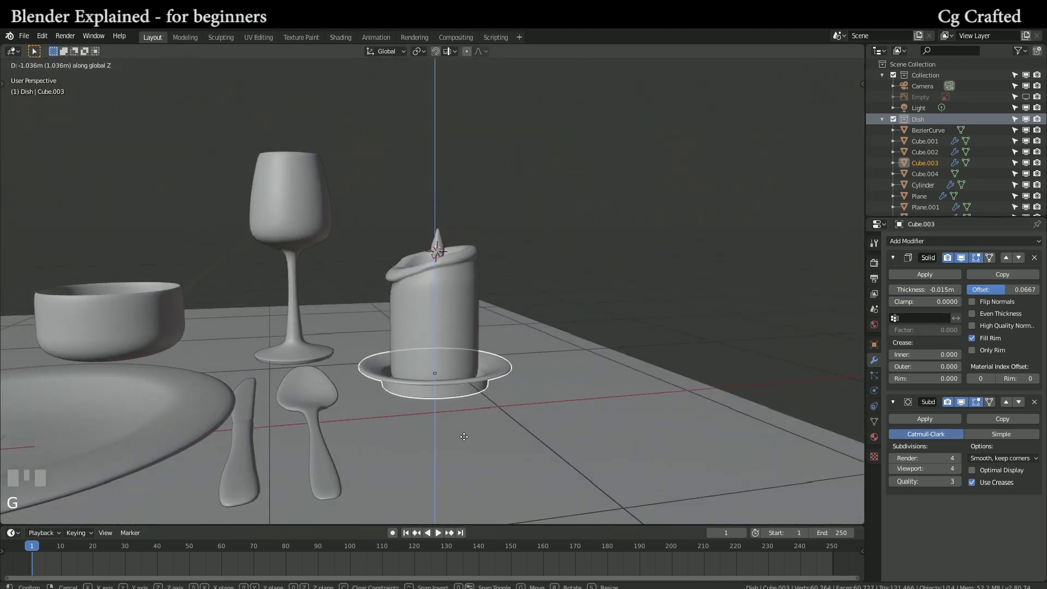
{"action": "left_click", "coordinate": [462, 439]}
{"action": "key", "text": "shift+f"}
{"action": "key", "text": "w"}
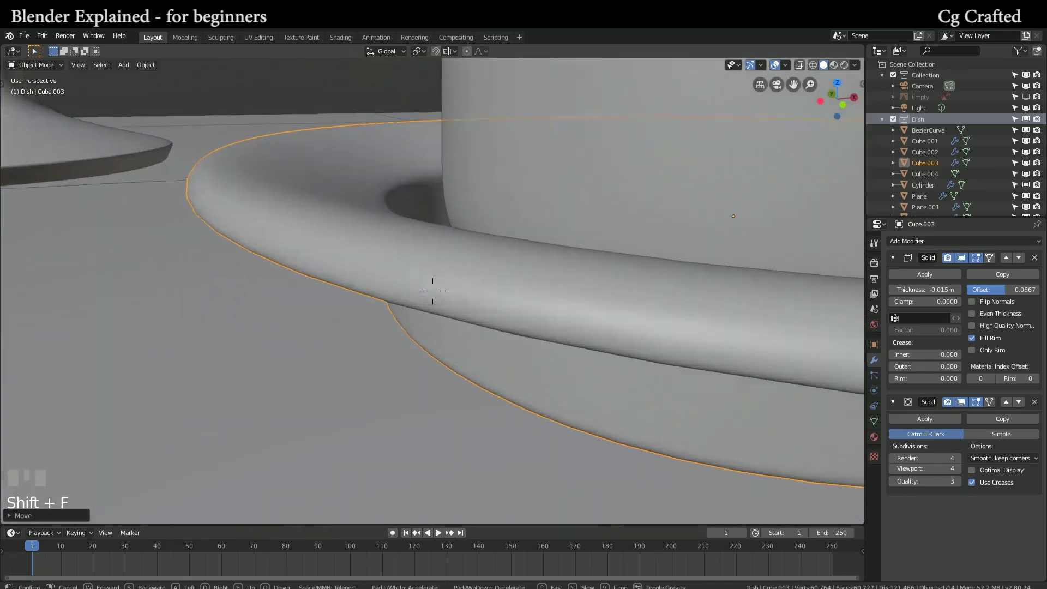
{"action": "key", "text": "s"}
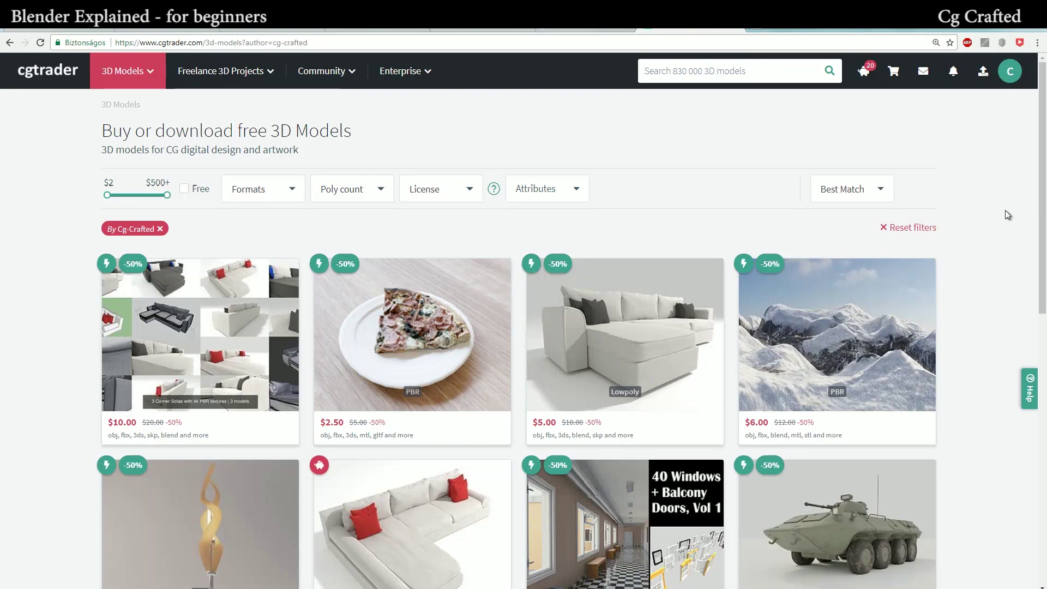
Step: Switch to the Cg-Crafted model listing on CGTrader and filter it to free models
{"action": "scroll", "coordinate": [1005, 213], "scroll_direction": "down", "scroll_amount": 2}
{"action": "scroll", "coordinate": [1006, 214], "scroll_direction": "down", "scroll_amount": 2}
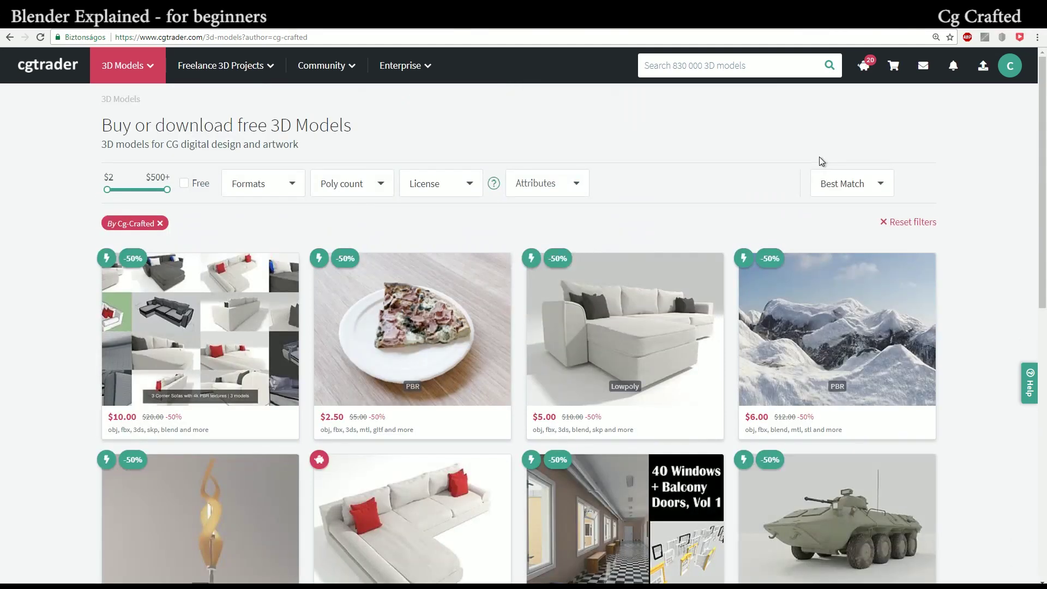
{"action": "left_click", "coordinate": [185, 184]}
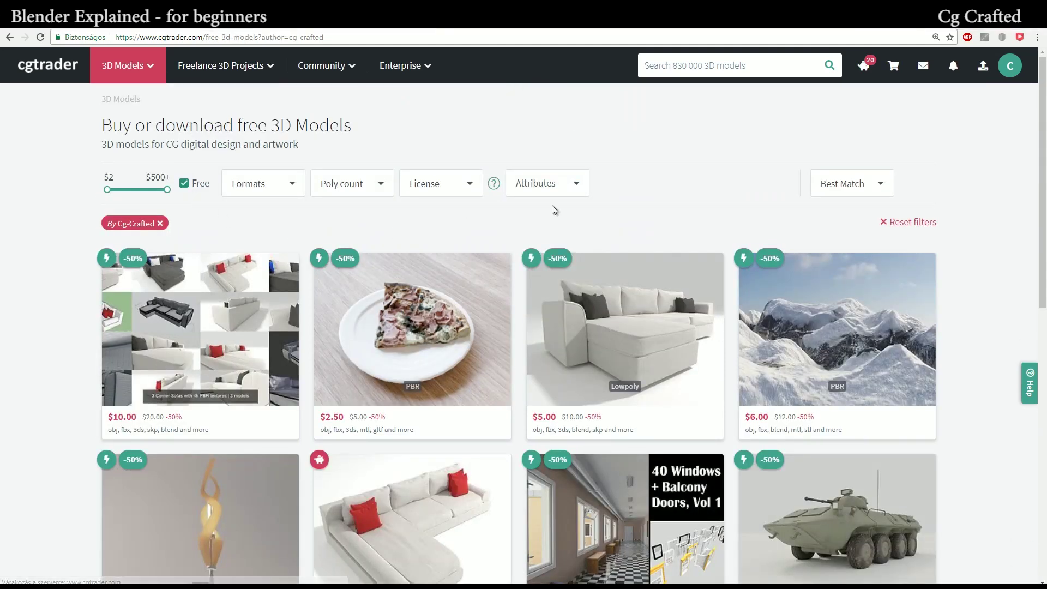
Step: Browse the filtered Cg-Crafted listing on CGTrader to see which models are offered
{"action": "scroll", "coordinate": [720, 173], "scroll_direction": "down", "scroll_amount": 1}
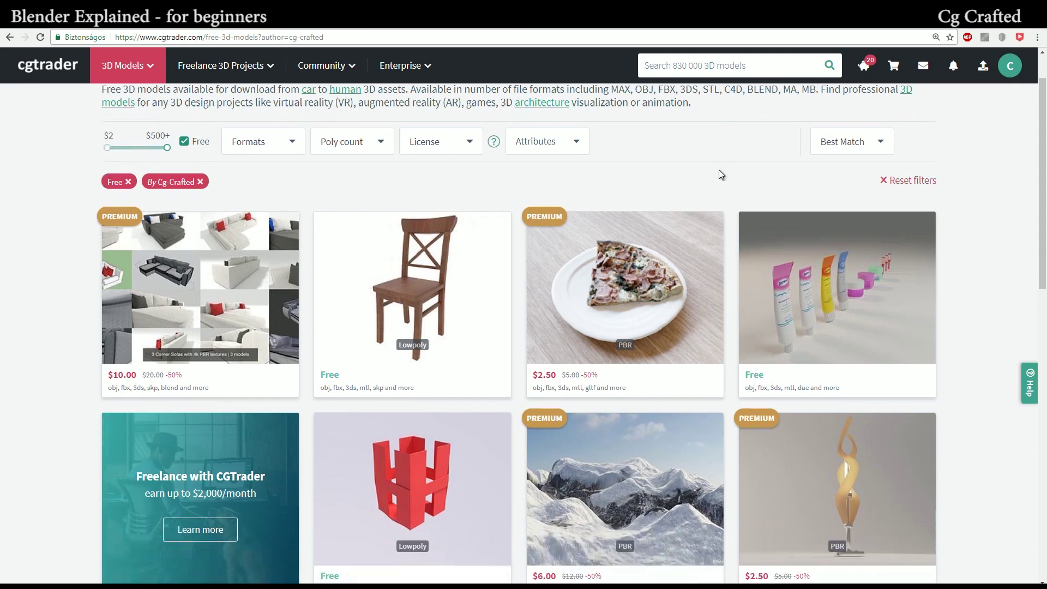
{"action": "scroll", "coordinate": [983, 186], "scroll_direction": "down", "scroll_amount": 2}
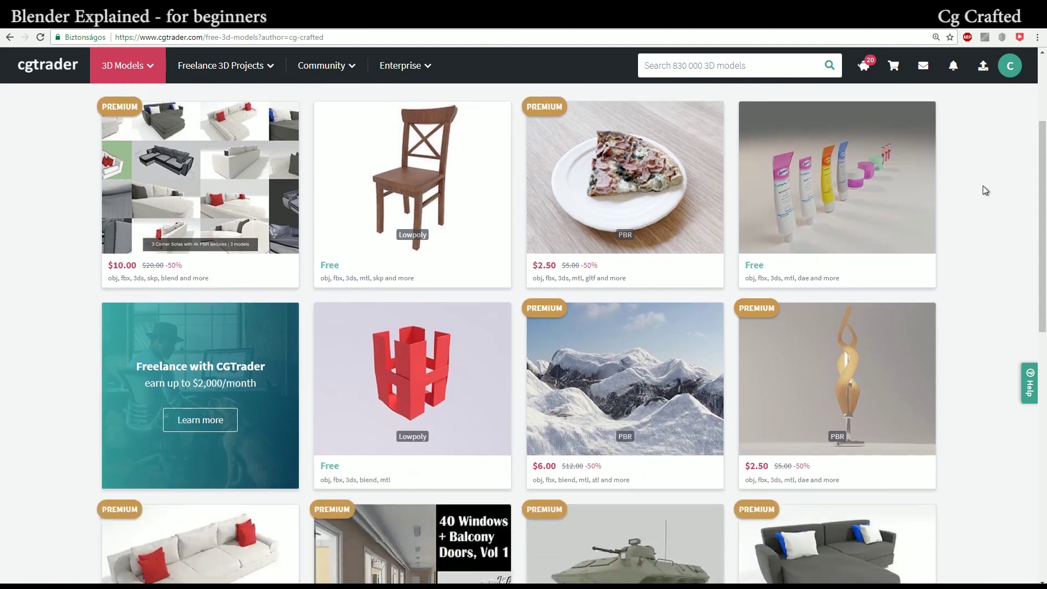
{"action": "scroll", "coordinate": [983, 185], "scroll_direction": "down", "scroll_amount": 1}
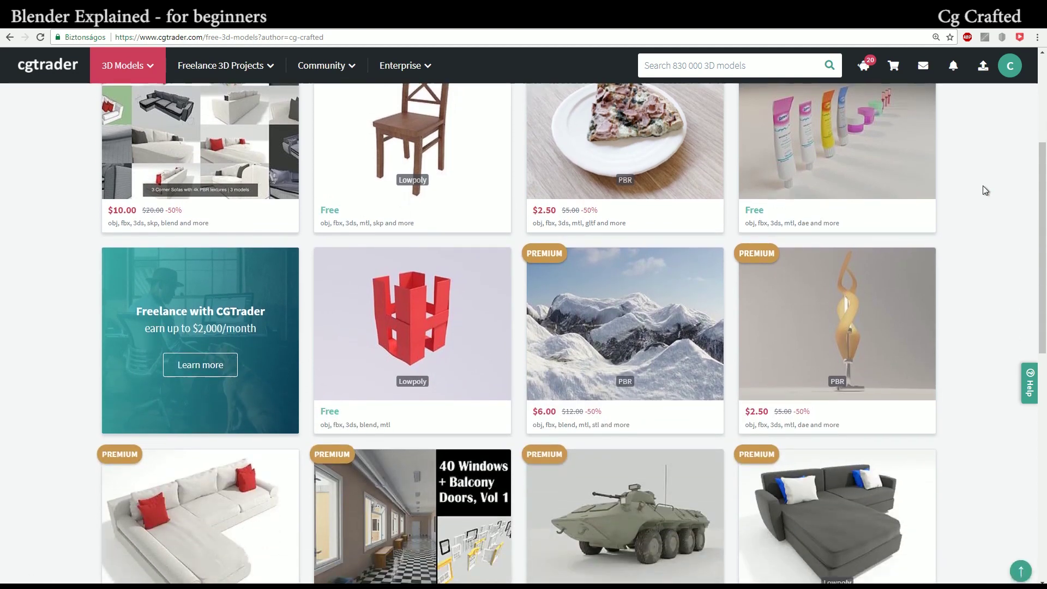
{"action": "scroll", "coordinate": [982, 185], "scroll_direction": "down", "scroll_amount": 3}
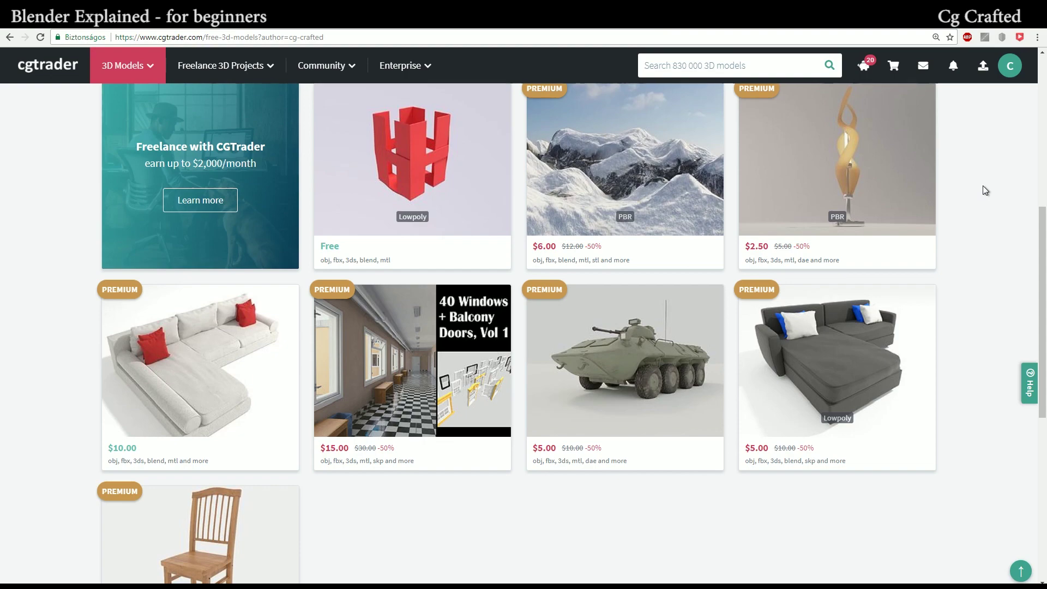
{"action": "scroll", "coordinate": [982, 185], "scroll_direction": "down", "scroll_amount": 4}
{"action": "scroll", "coordinate": [987, 178], "scroll_direction": "up", "scroll_amount": 8}
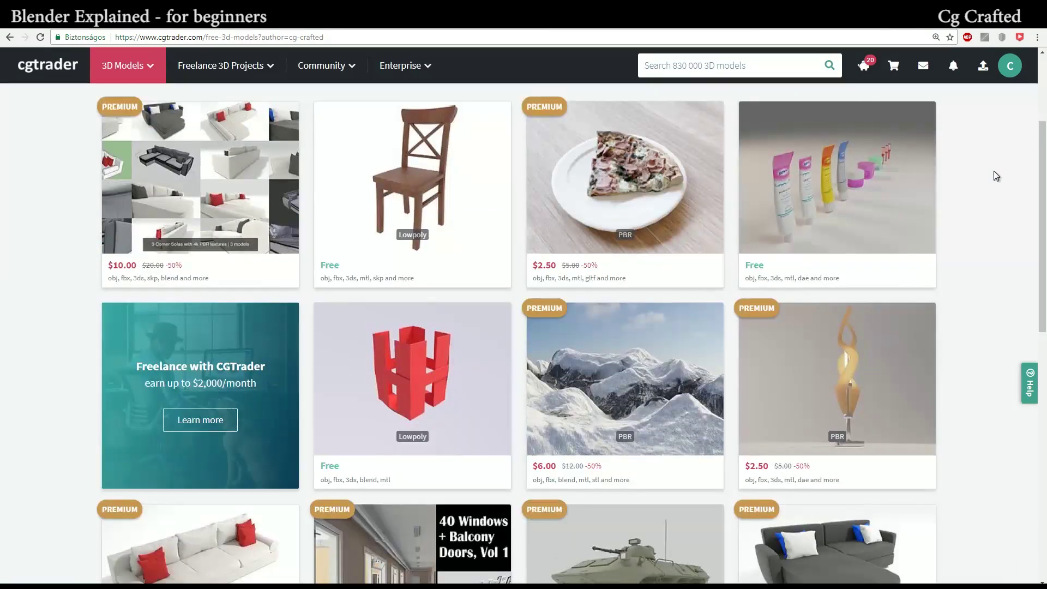
{"action": "scroll", "coordinate": [993, 171], "scroll_direction": "up", "scroll_amount": 3}
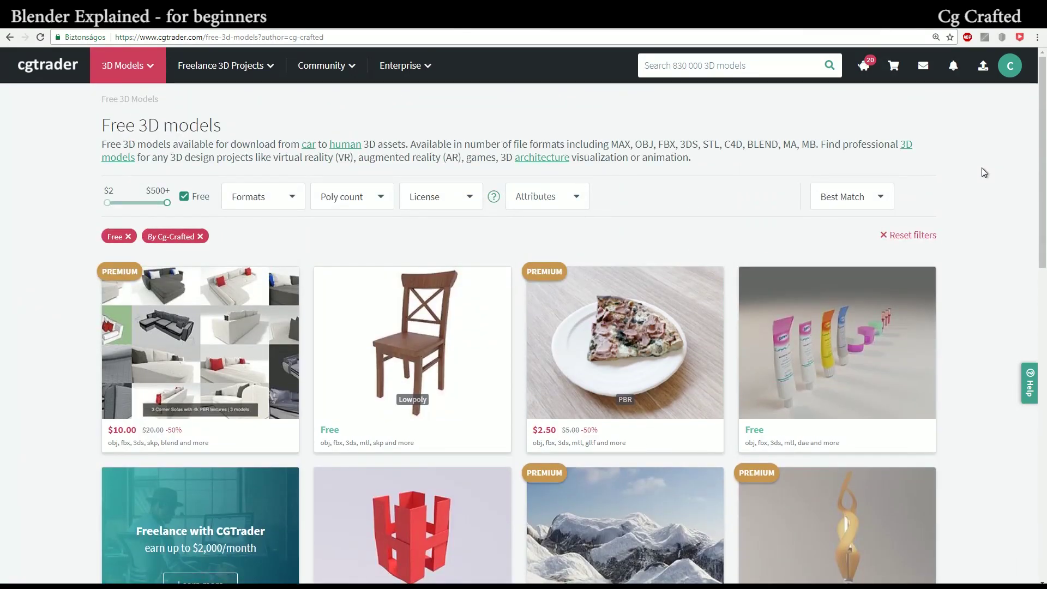
{"action": "scroll", "coordinate": [990, 180], "scroll_direction": "down", "scroll_amount": 7}
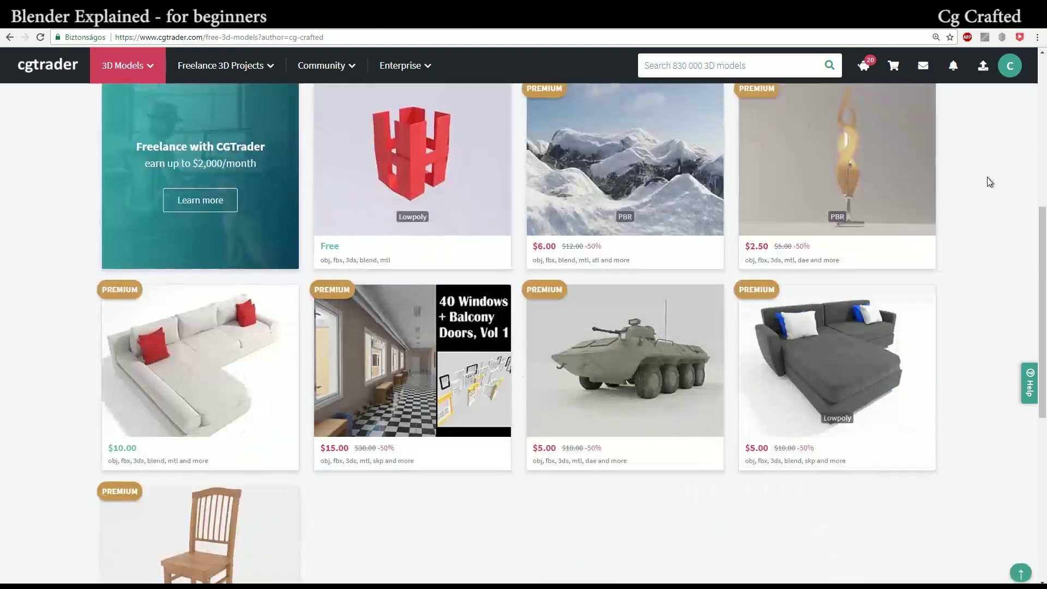